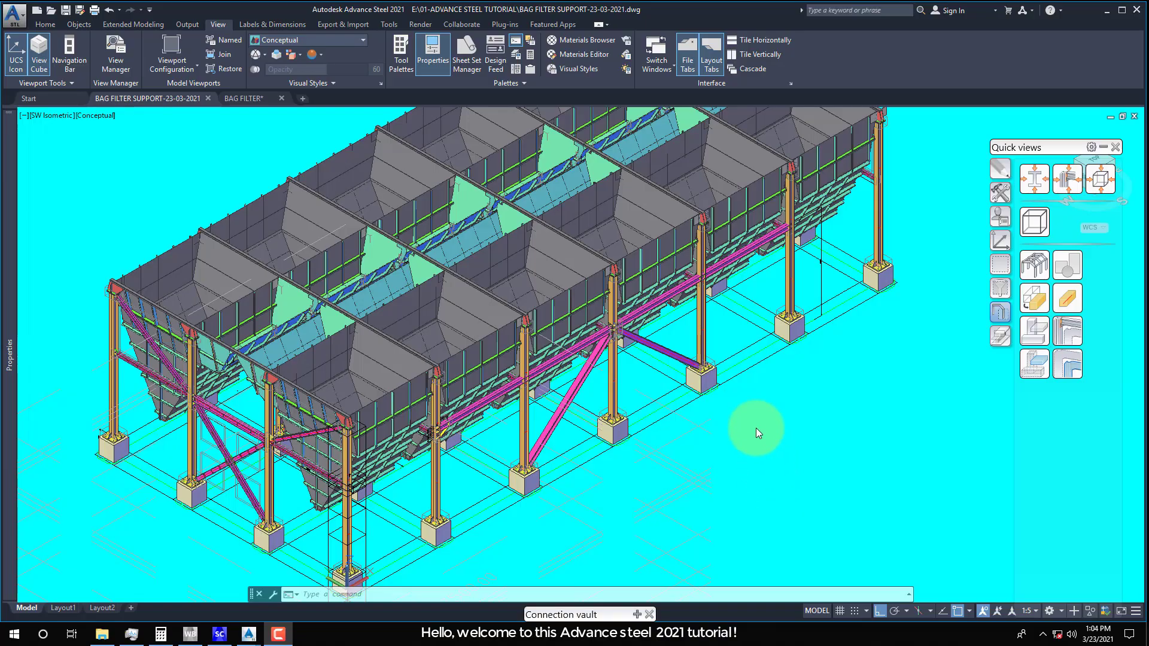
# Switch the representation of the bag filter hoppers so that only the supporting steelwork is displayed
pyautogui.click(44, 26)
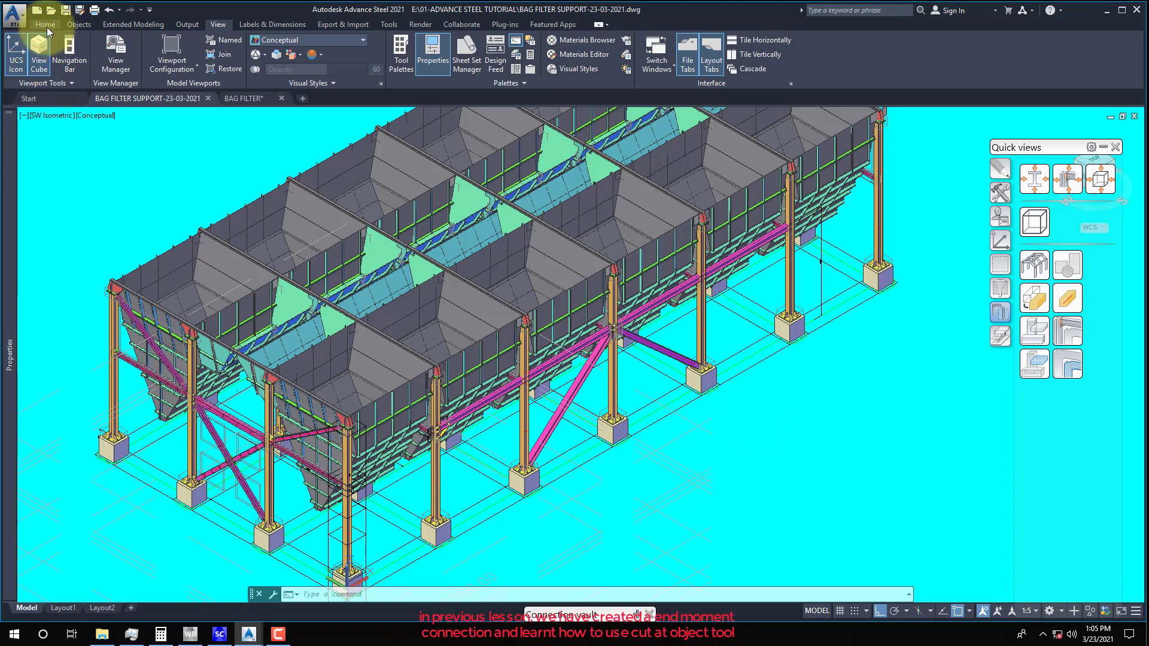
pyautogui.click(45, 25)
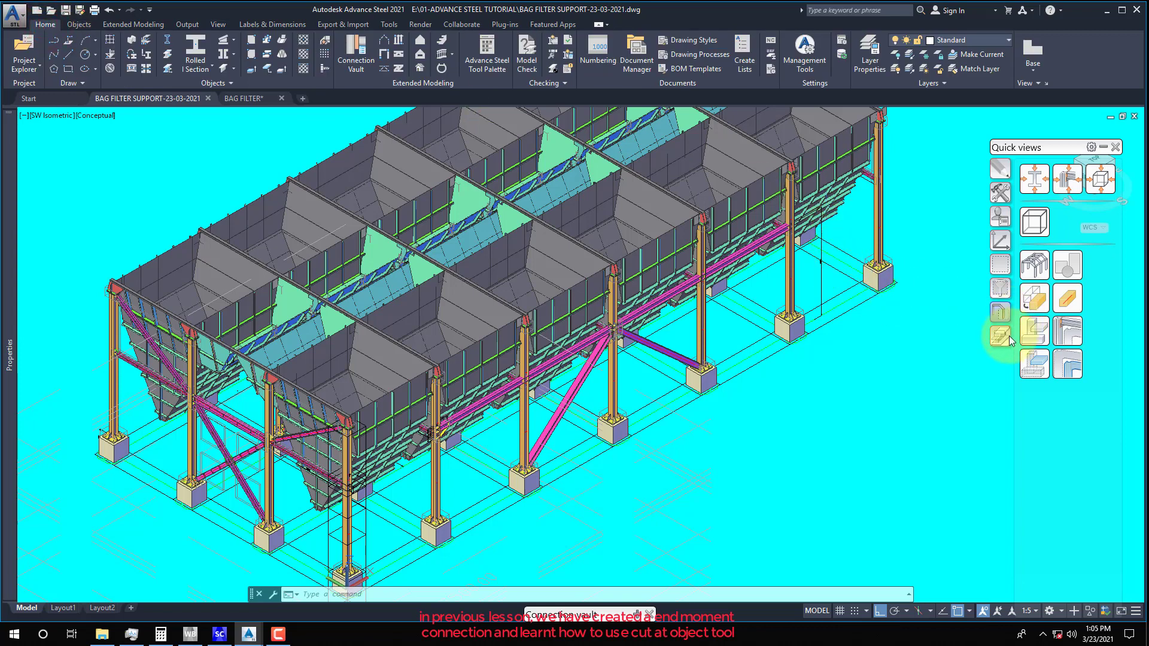
pyautogui.click(1000, 312)
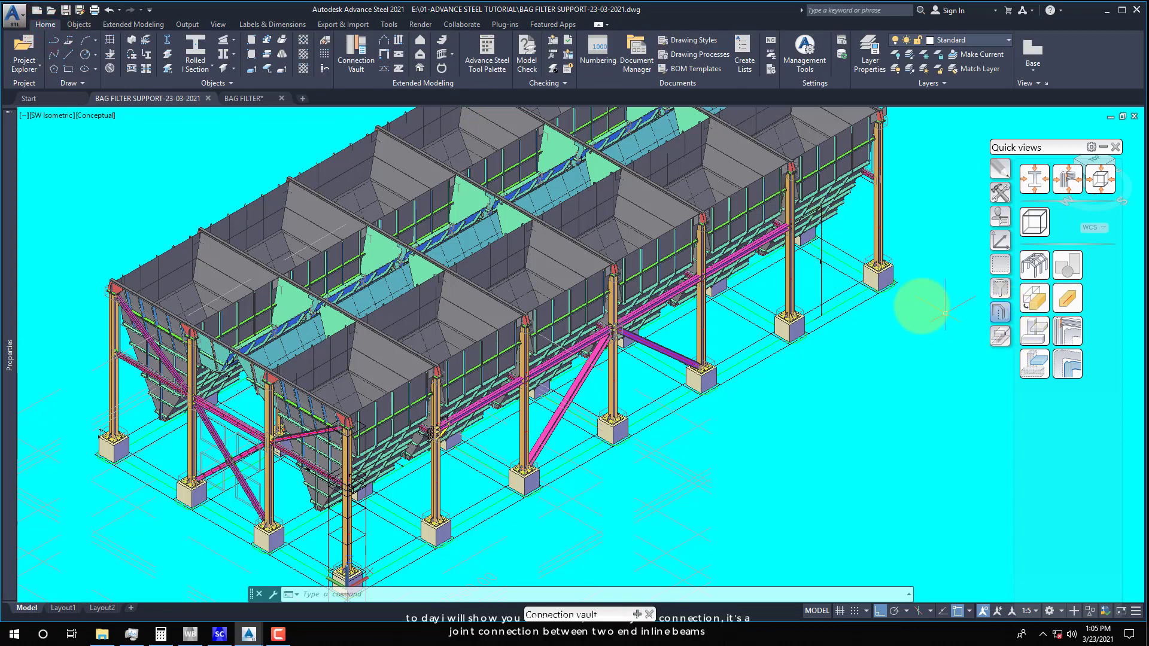
pyautogui.click(651, 209)
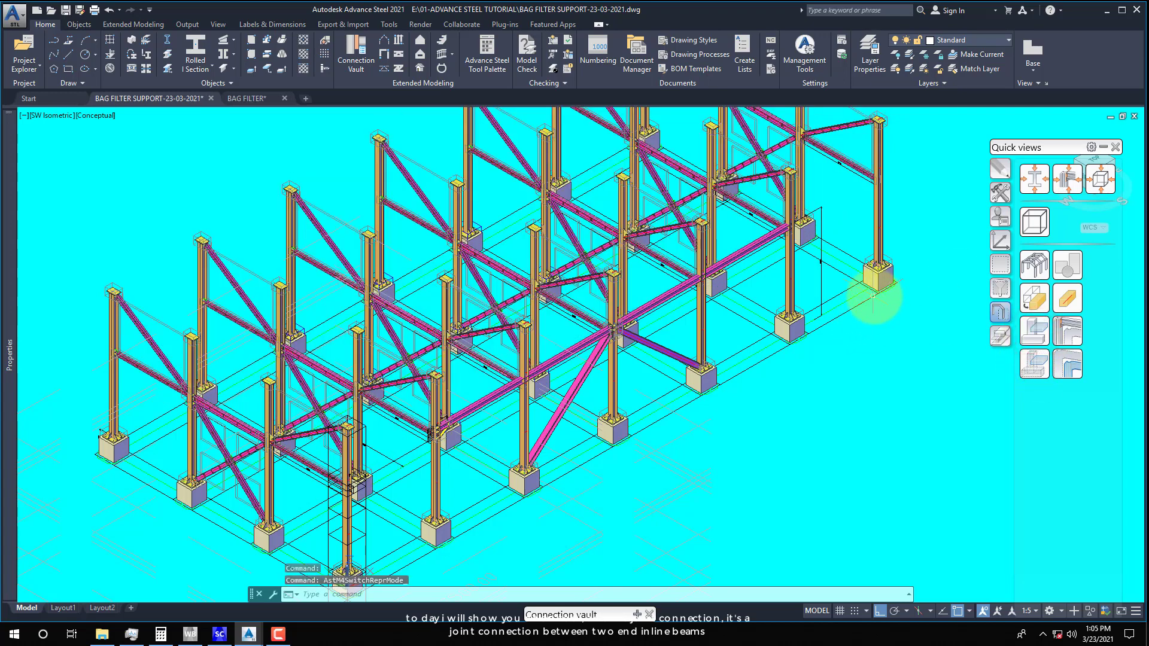
# Activate model view A-A in the Project Explorer to show only grid A of the structure
pyautogui.click(20, 52)
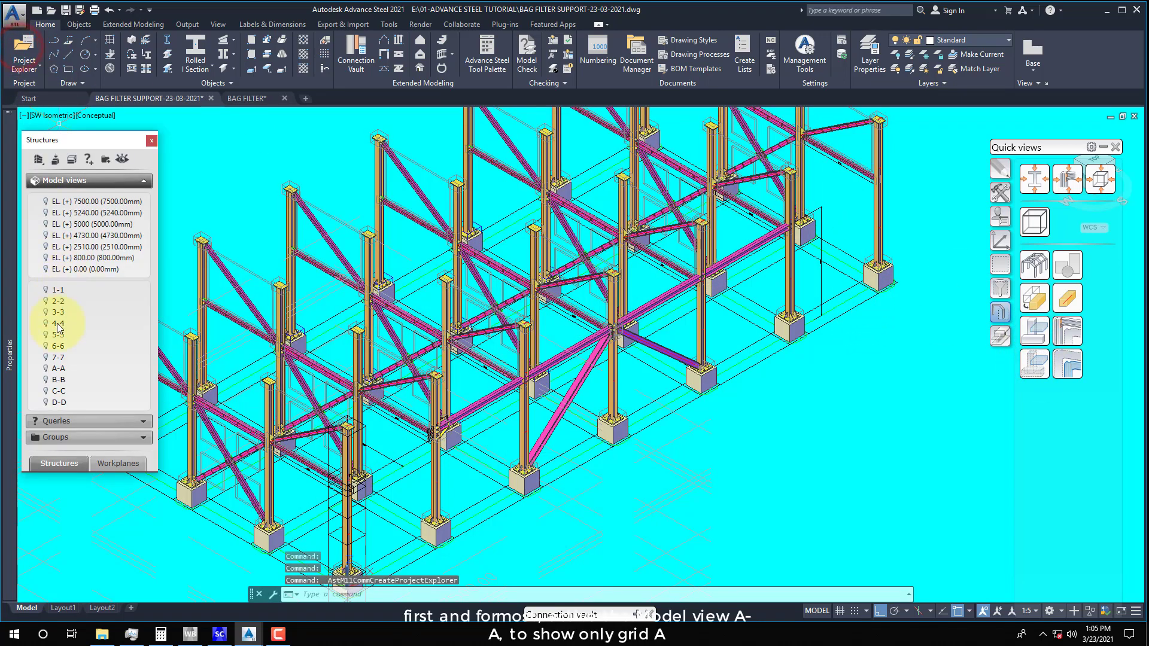
pyautogui.doubleClick(51, 368)
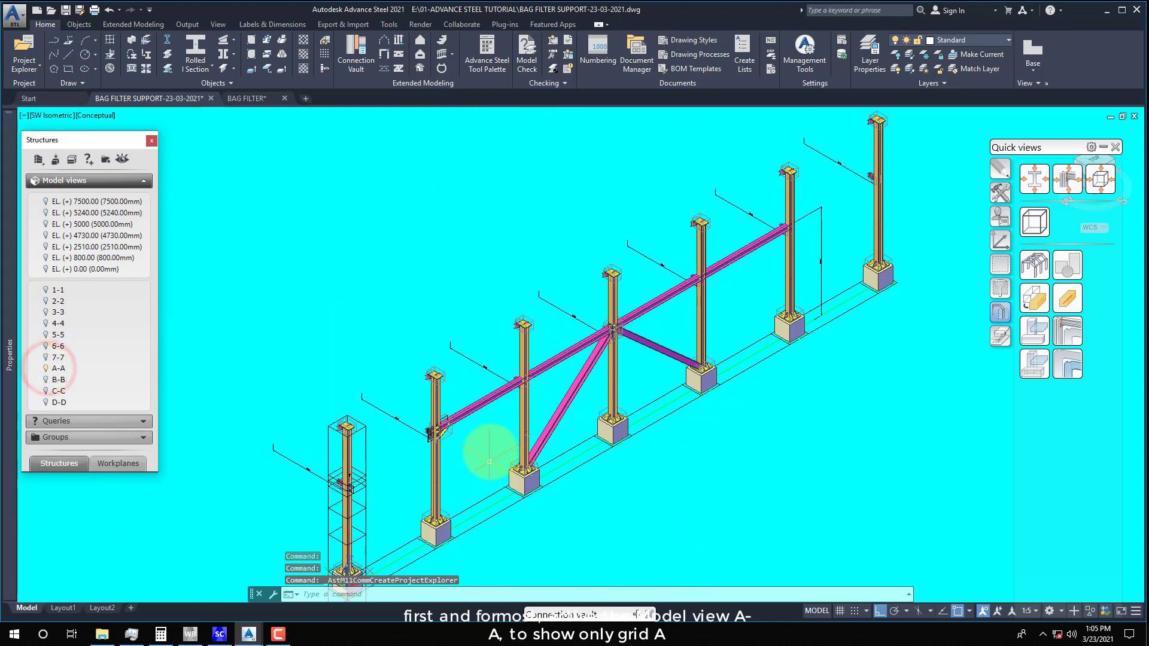
# Set the visual style to 2D Wireframe and change the view from SW Isometric to Front
pyautogui.click(92, 116)
pyautogui.click(96, 145)
pyautogui.click(50, 115)
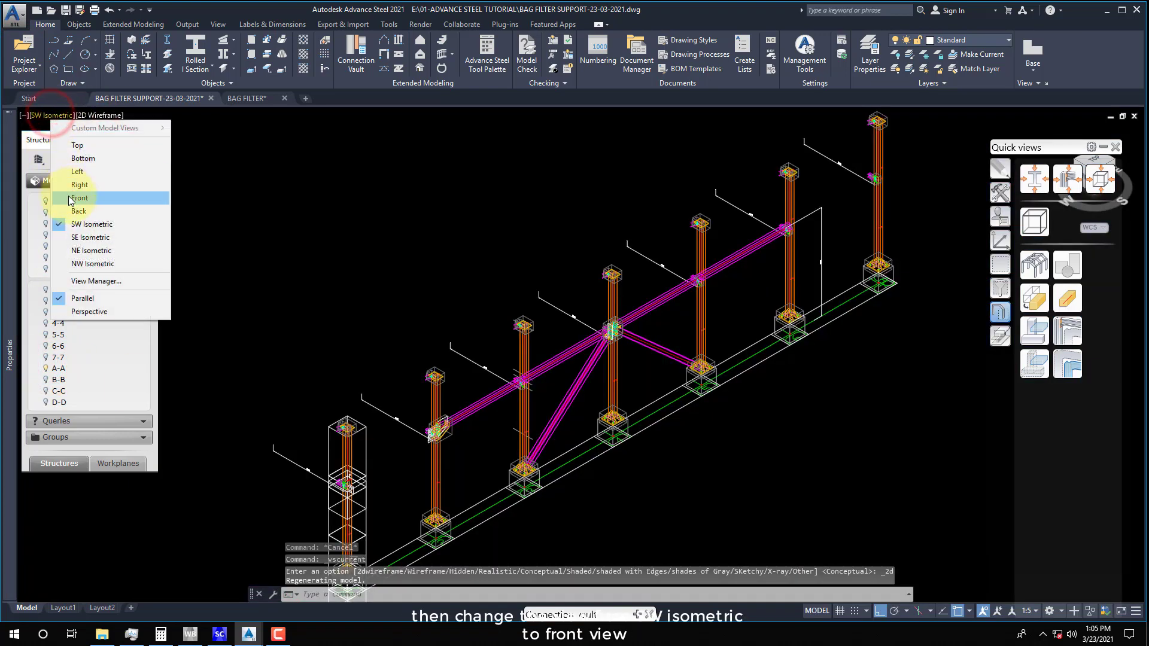
pyautogui.click(71, 198)
# Examine the horizontal beam, the diagonal bracing beams and their connection to the grid 4 column
pyautogui.scroll(2, 568, 317)
pyautogui.moveTo(560, 321); pyautogui.dragTo(558, 324, button='middle')
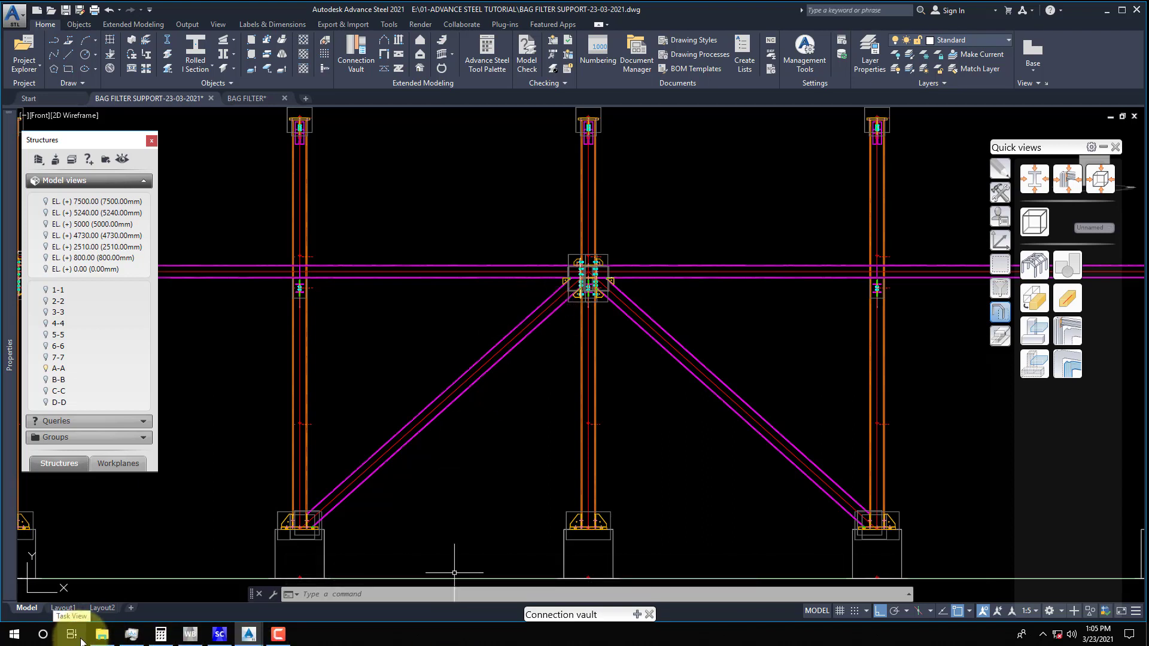
pyautogui.moveTo(526, 397); pyautogui.dragTo(469, 406, button='middle')
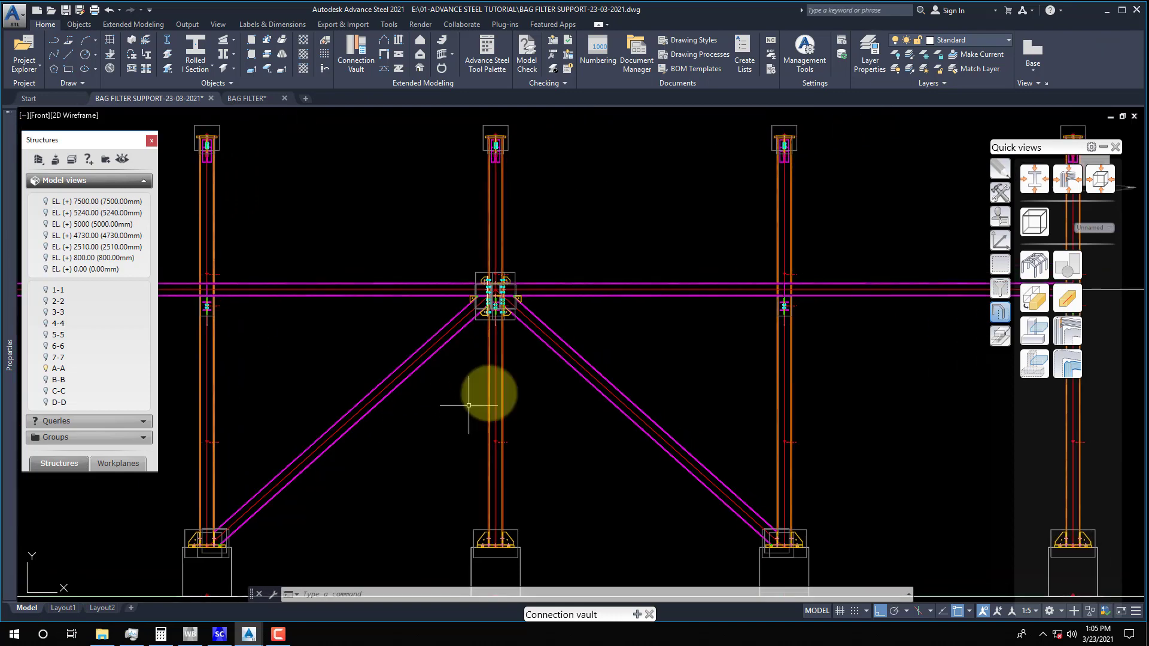
pyautogui.scroll(-4, 676, 394)
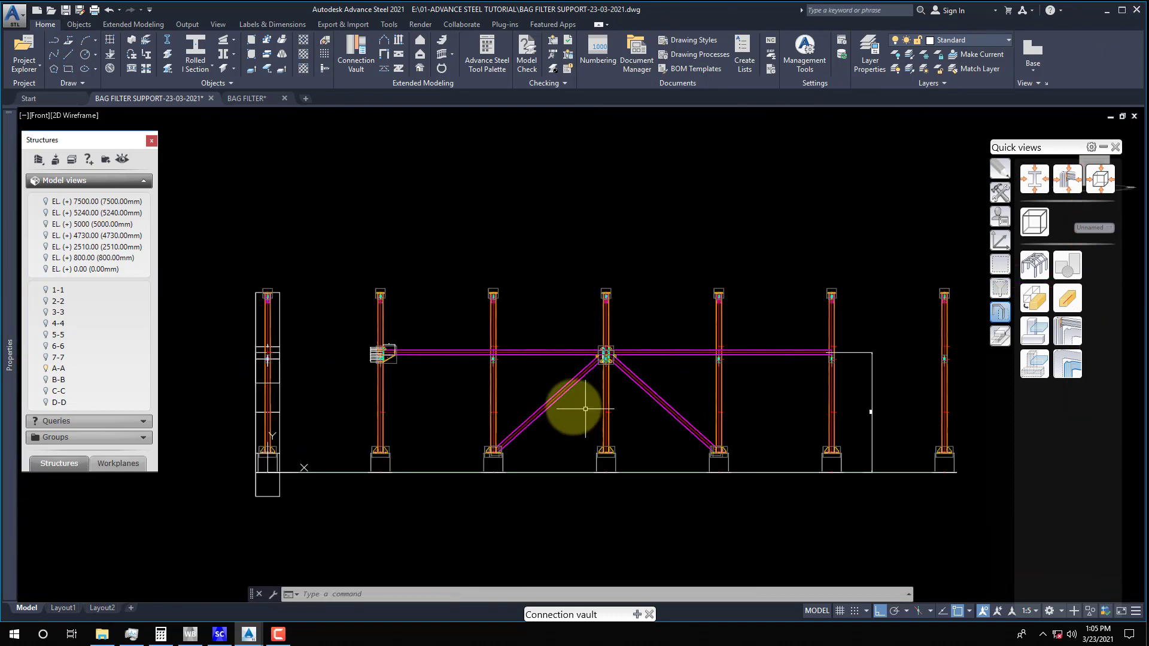
pyautogui.scroll(2, 538, 385)
pyautogui.scroll(4, 487, 333)
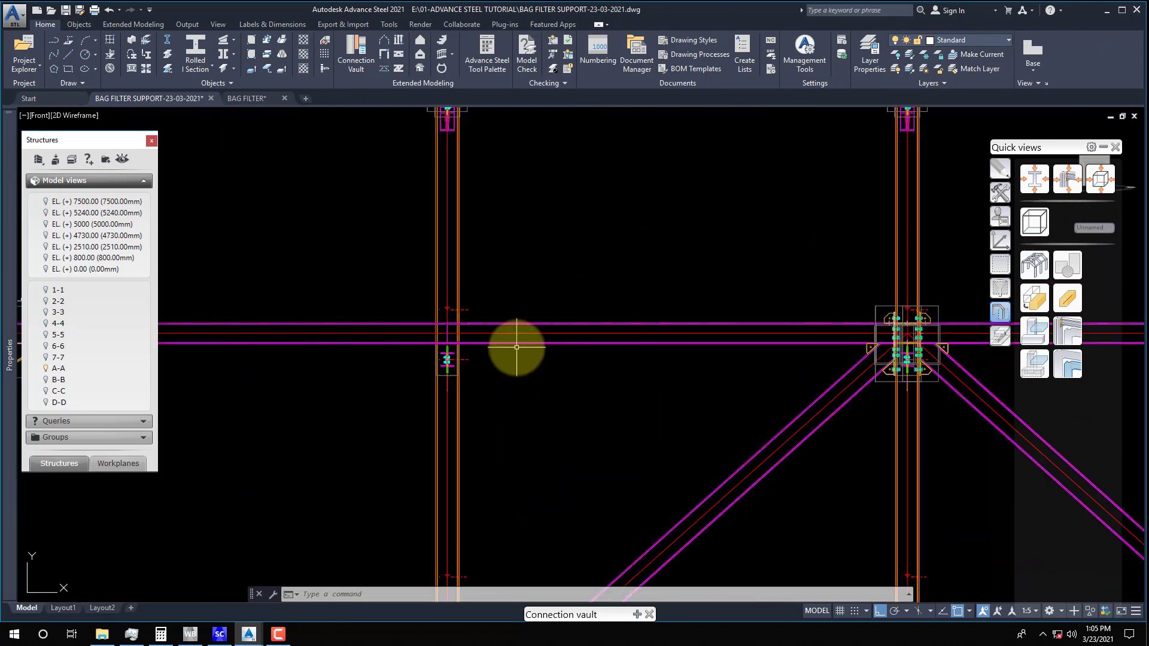
pyautogui.scroll(3, 449, 341)
pyautogui.scroll(-5, 326, 329)
pyautogui.moveTo(595, 417); pyautogui.dragTo(510, 410, button='middle')
pyautogui.scroll(2, 539, 333)
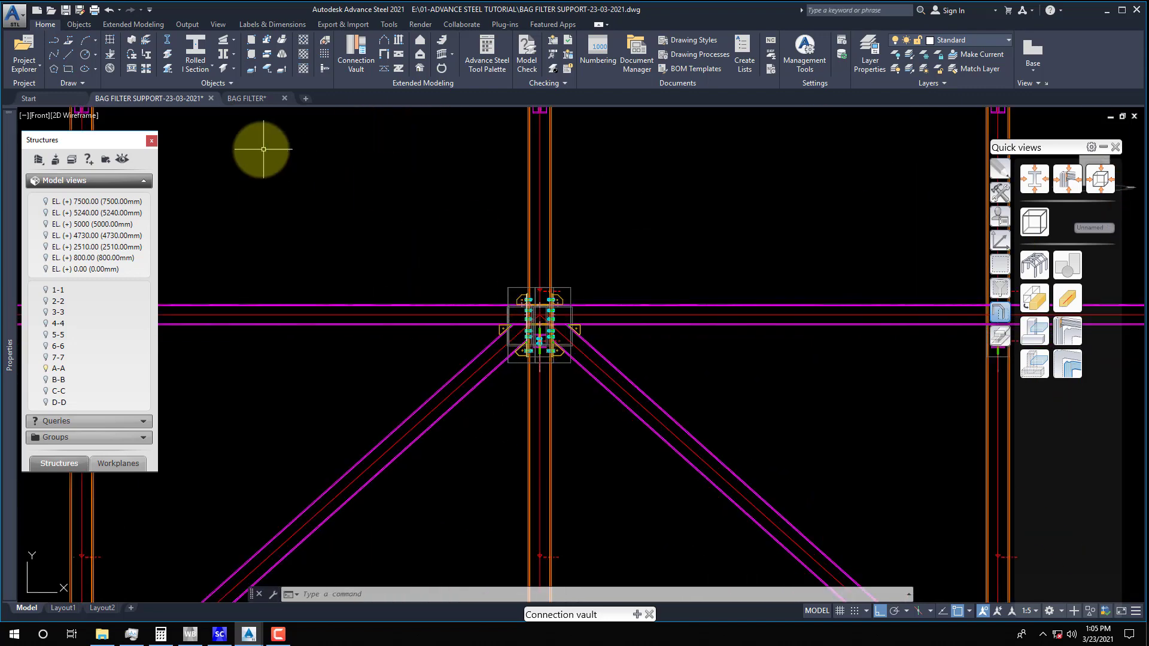
# Switch to the BAG FILTER drawing and show sheet SHT-01 in paper space
pyautogui.click(242, 100)
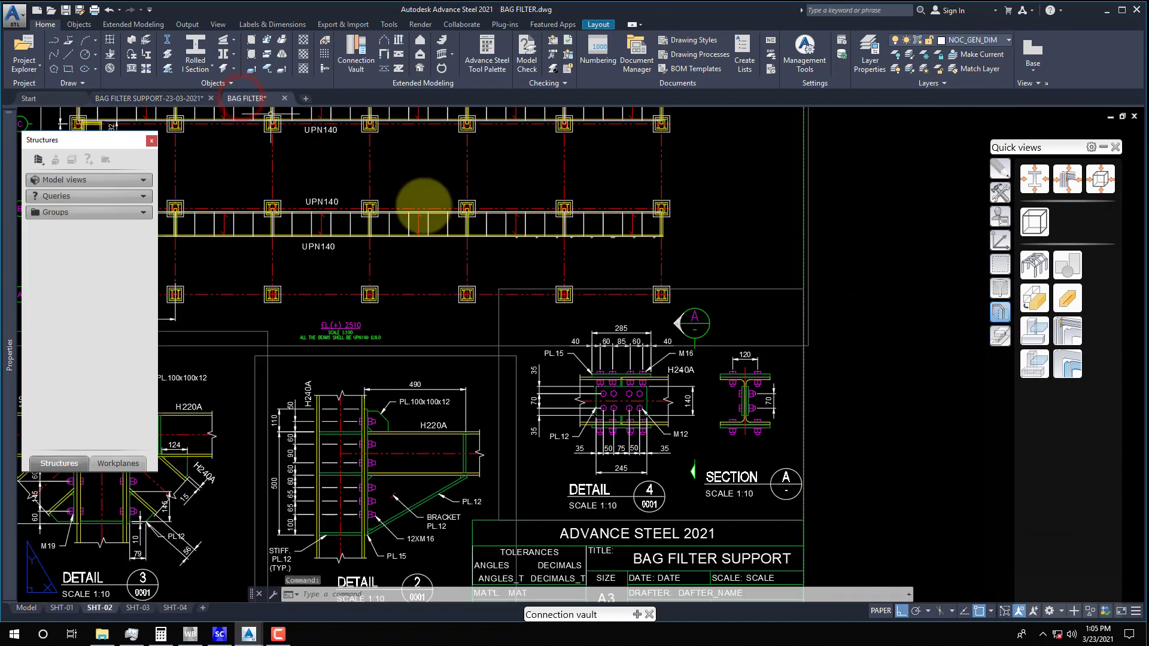
pyautogui.click(61, 607)
pyautogui.doubleClick(203, 543)
pyautogui.scroll(5, 299, 371)
pyautogui.scroll(-3, 502, 383)
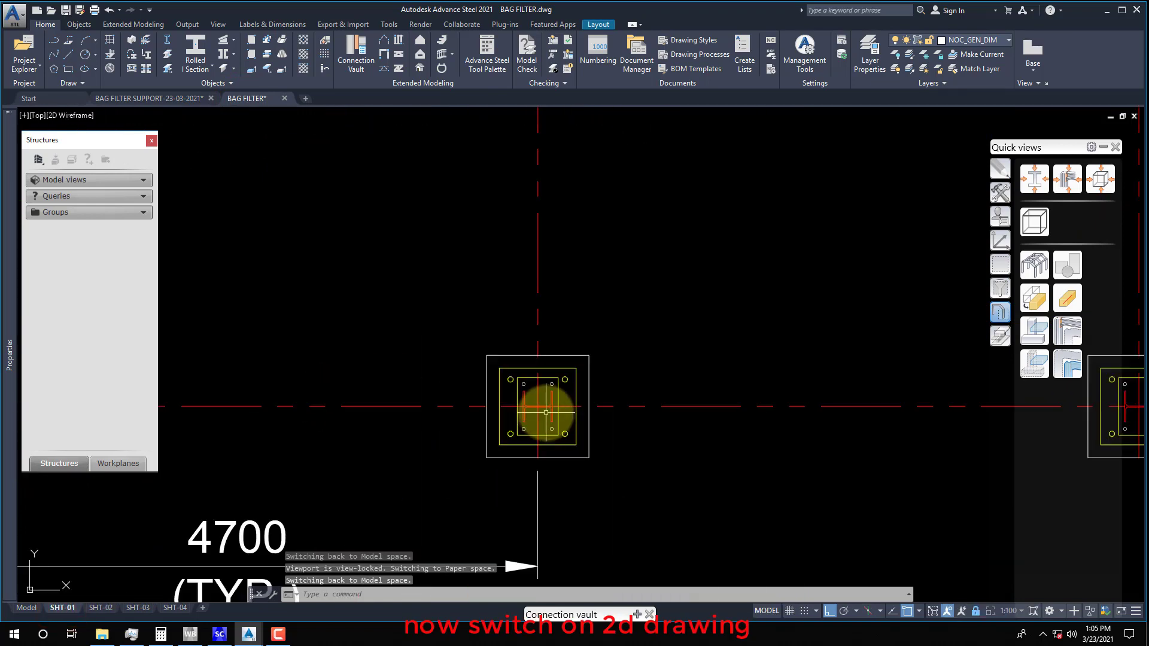
pyautogui.scroll(-5, 502, 431)
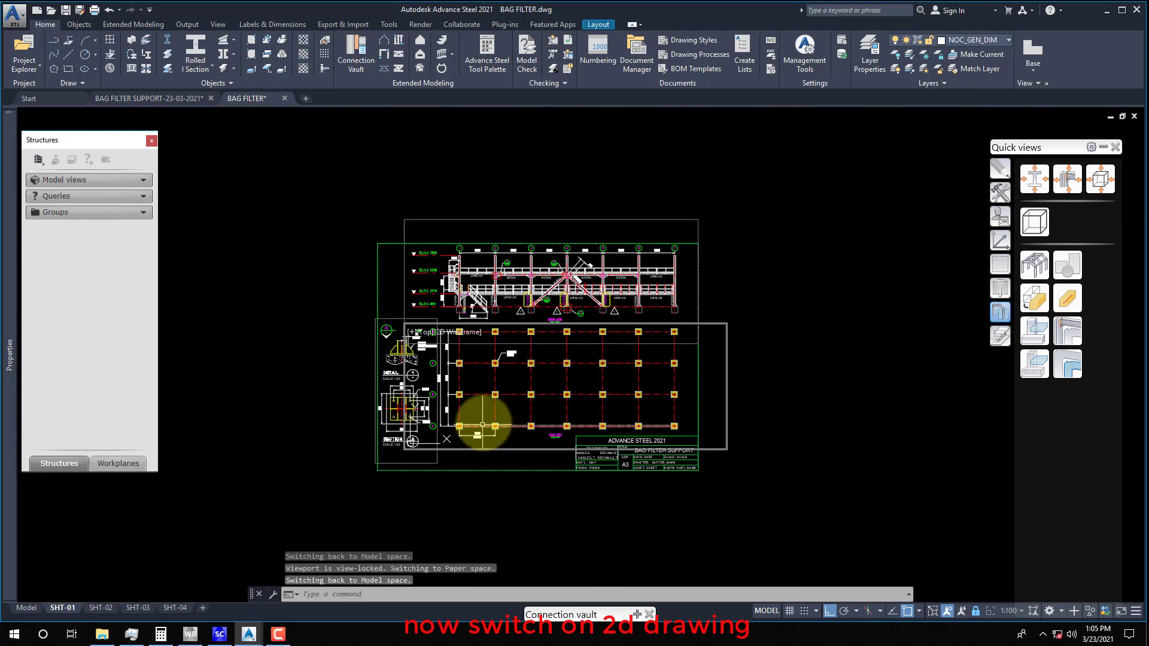
pyautogui.doubleClick(493, 462)
# Examine the splice joints of the H240A diagonal braces at grid 4 and their 600 offset dimension in the front view
pyautogui.scroll(8, 552, 270)
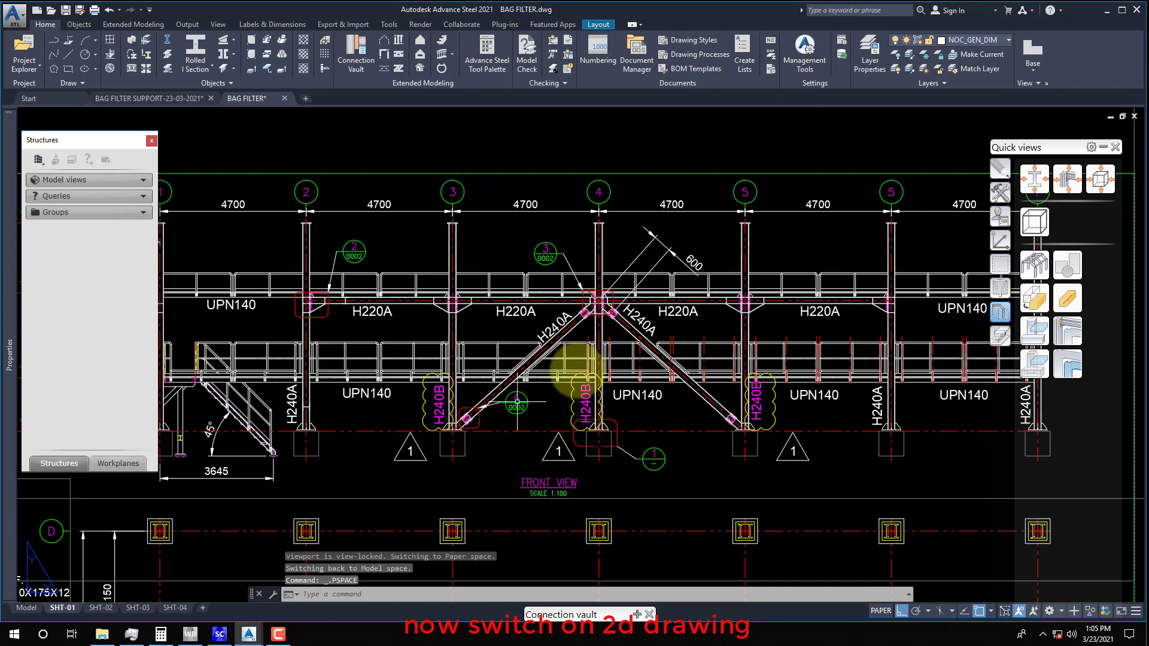
pyautogui.scroll(1, 650, 307)
pyautogui.scroll(3, 635, 321)
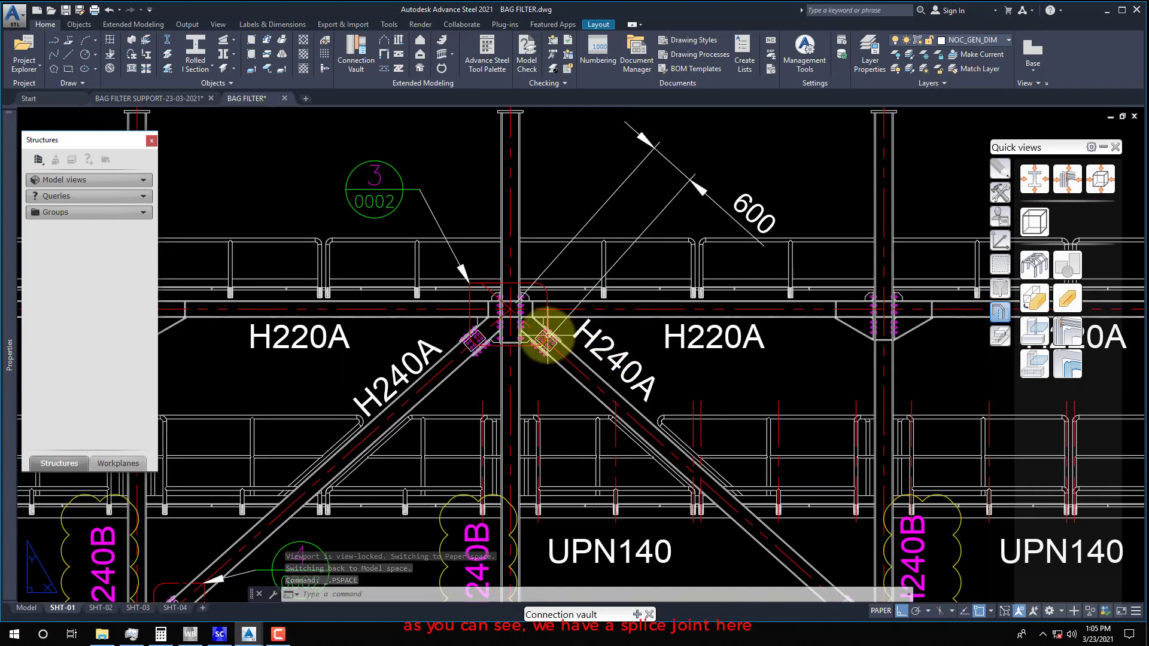
pyautogui.scroll(2, 555, 333)
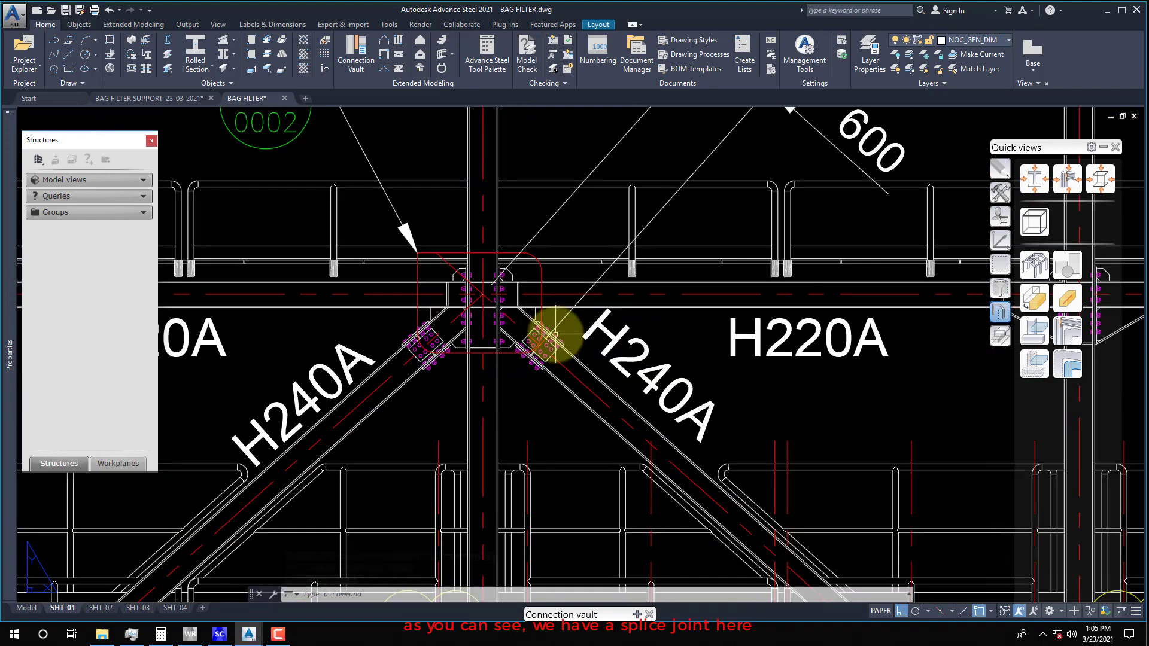
pyautogui.scroll(-4, 550, 373)
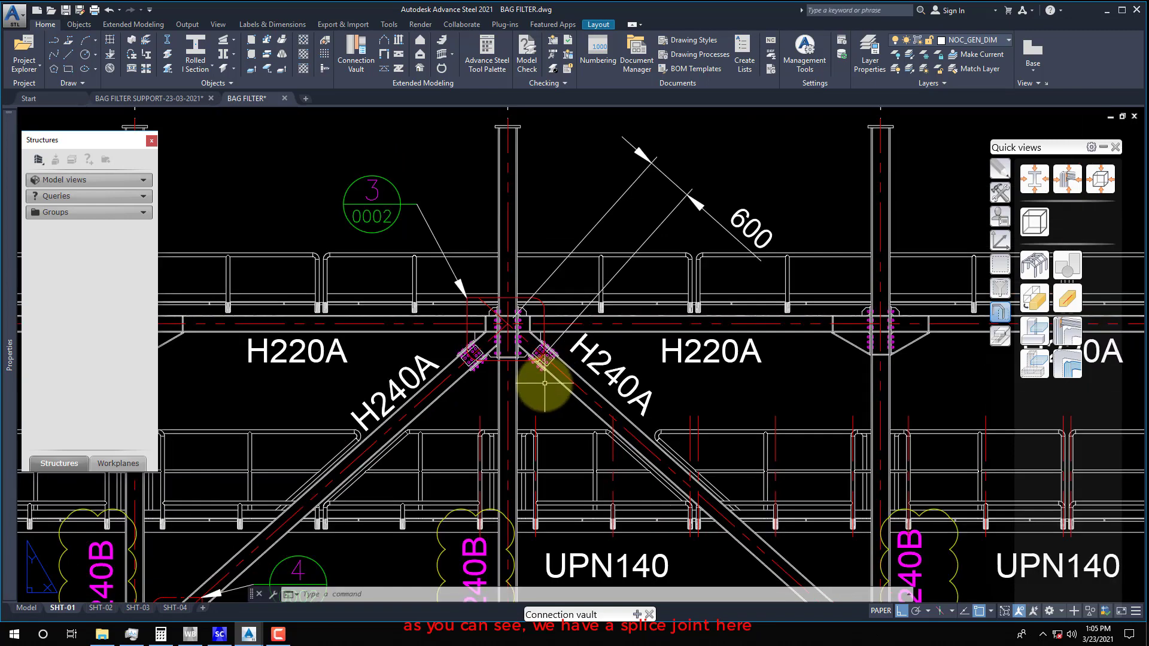
pyautogui.scroll(6, 543, 346)
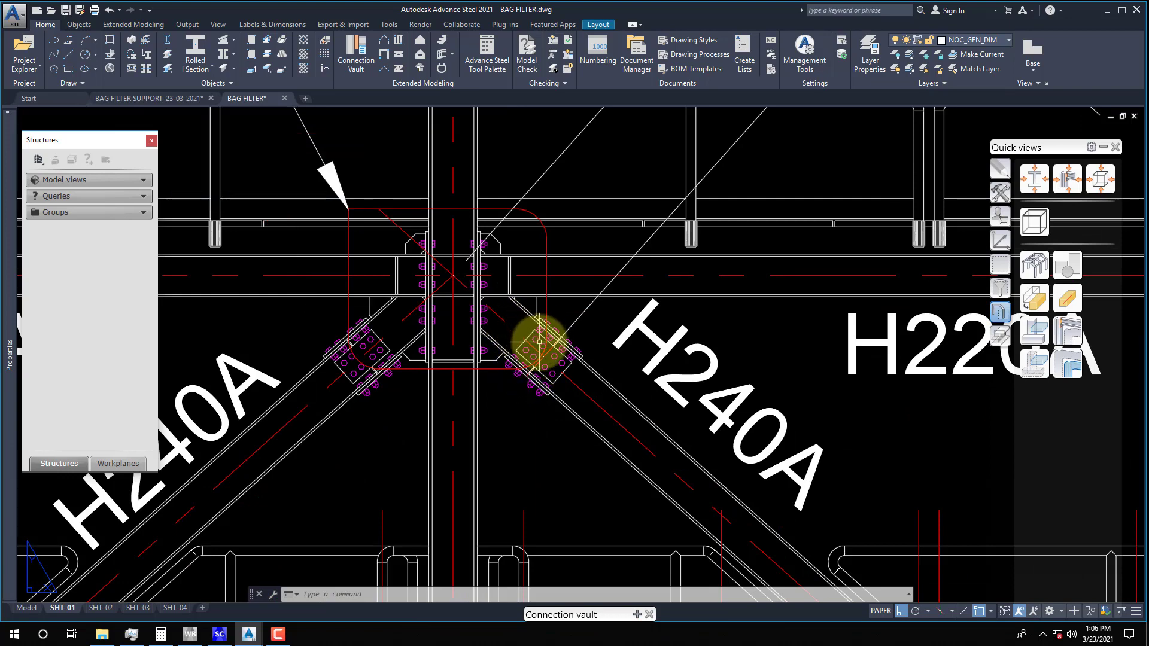
pyautogui.scroll(-4, 483, 340)
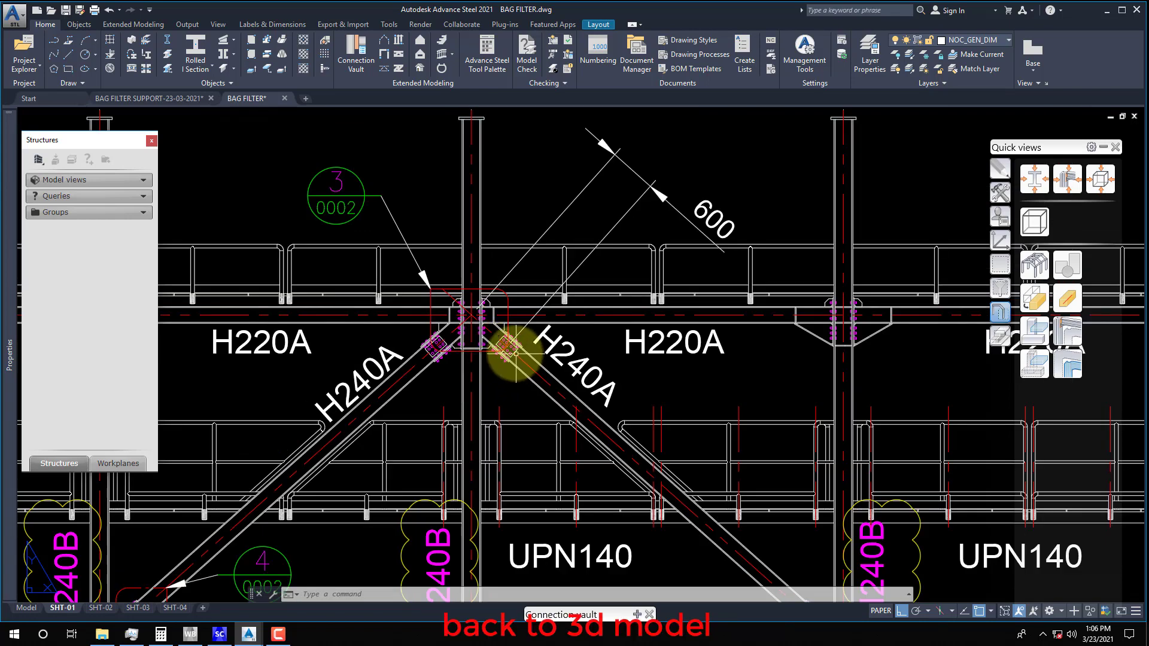
pyautogui.moveTo(521, 359); pyautogui.dragTo(518, 393, button='middle')
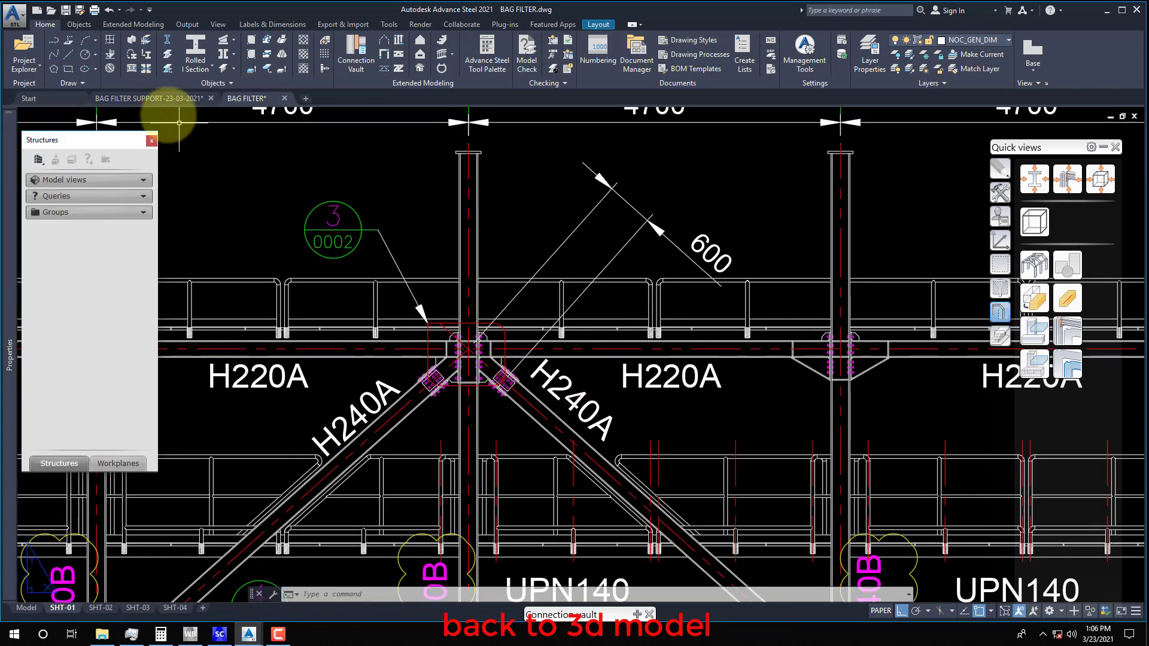
# Return to the BAG FILTER SUPPORT-23-03-2021 model and focus on the diagonal bracing connection at grid 4
pyautogui.click(161, 100)
pyautogui.moveTo(470, 419); pyautogui.dragTo(505, 384, button='middle')
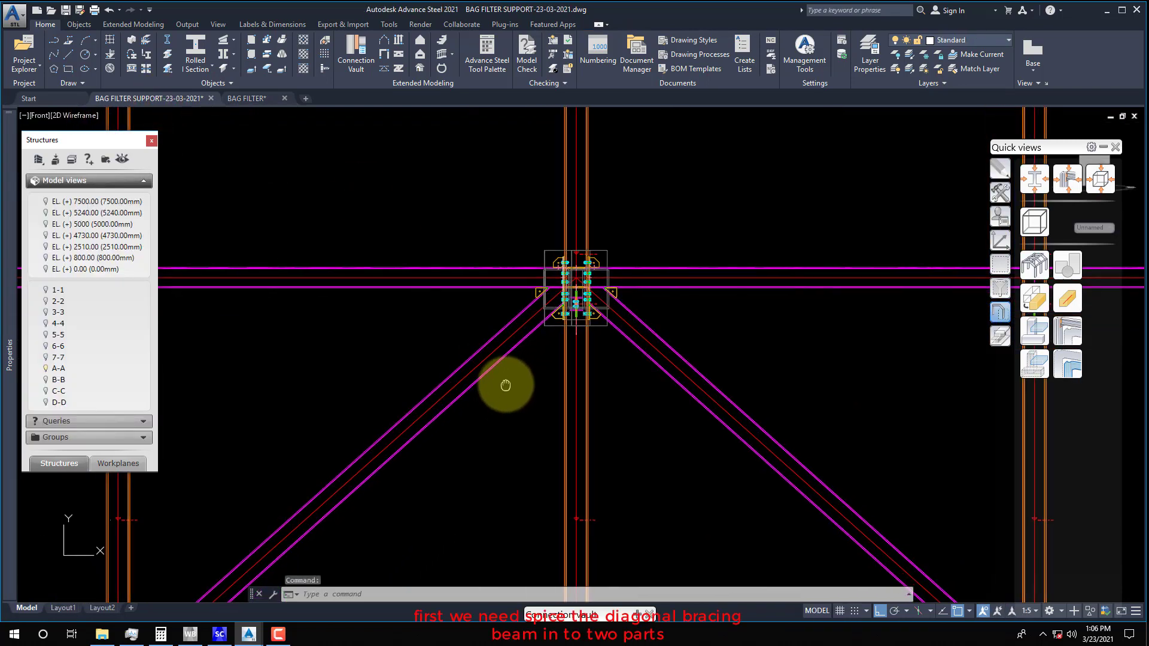
pyautogui.scroll(-3, 506, 385)
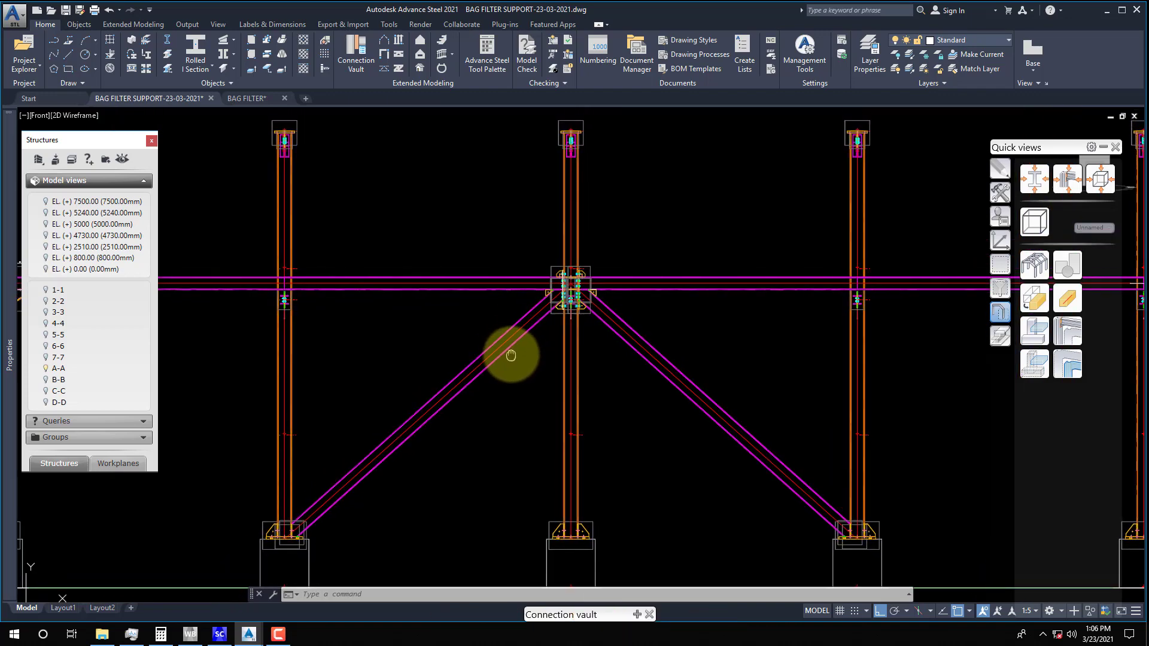
pyautogui.scroll(5, 564, 295)
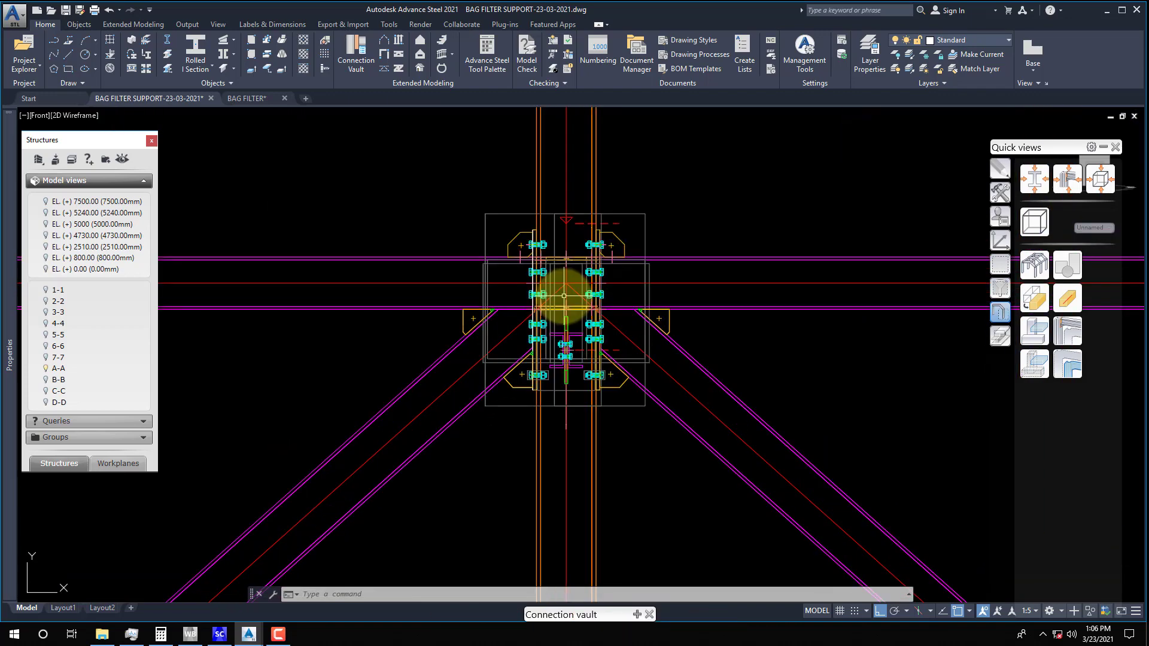
# Place the UCS at the left diagonal bracing beam at grid 4 and rotate it around X so its XY plane parallels the front view
pyautogui.click(999, 245)
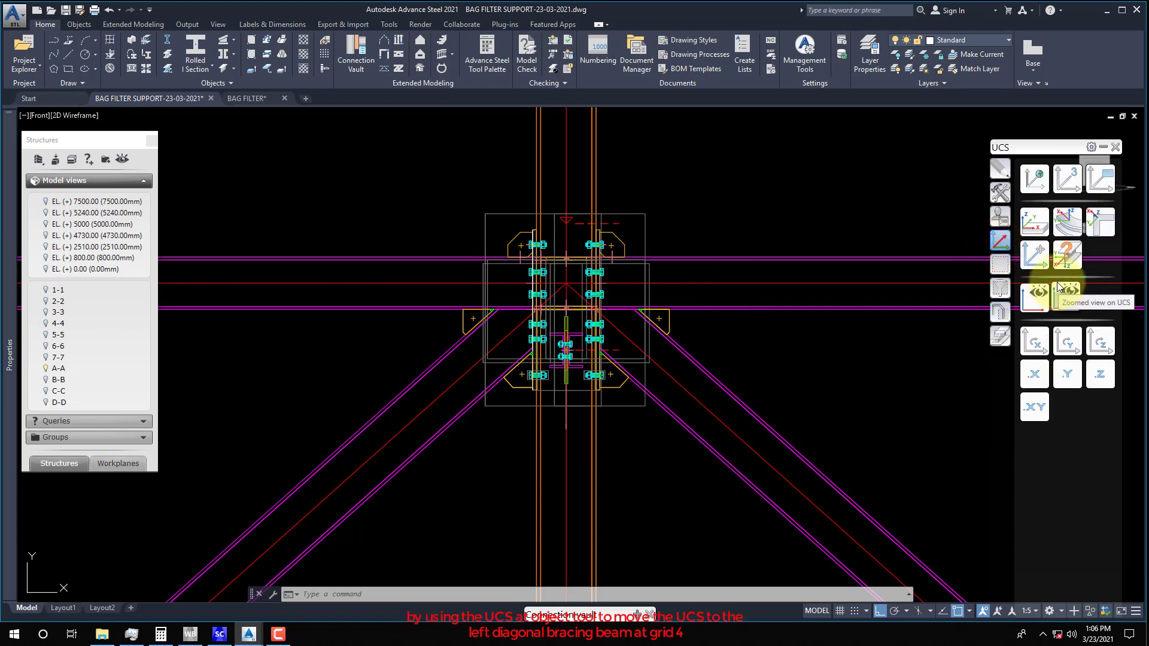
pyautogui.click(1033, 226)
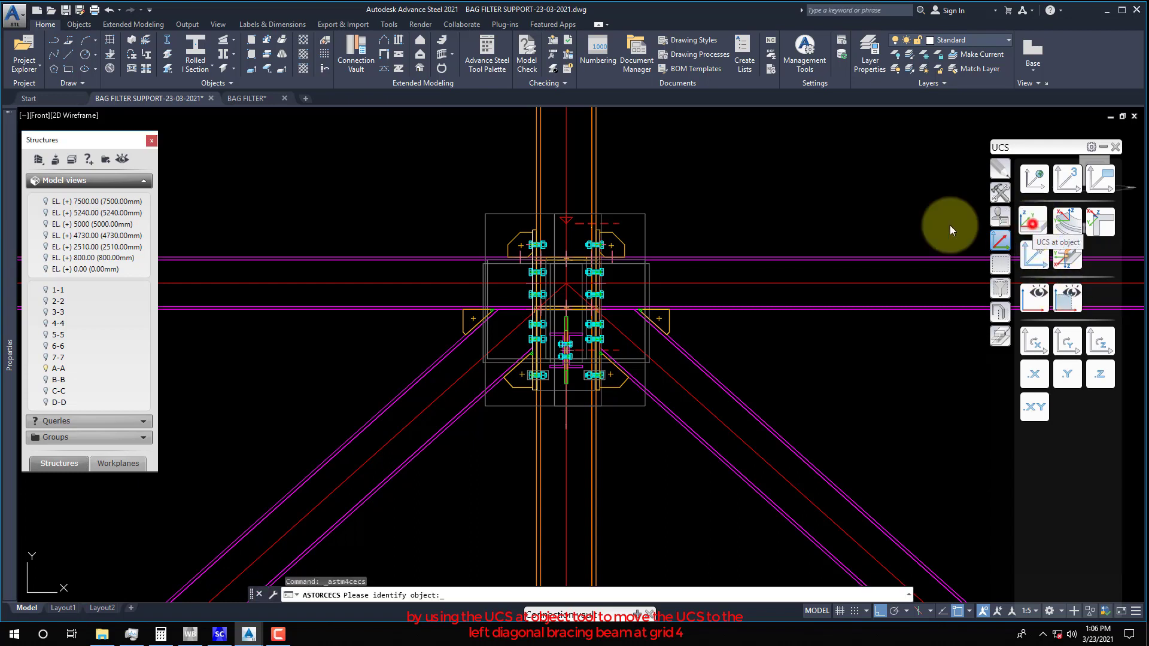
pyautogui.click(459, 423)
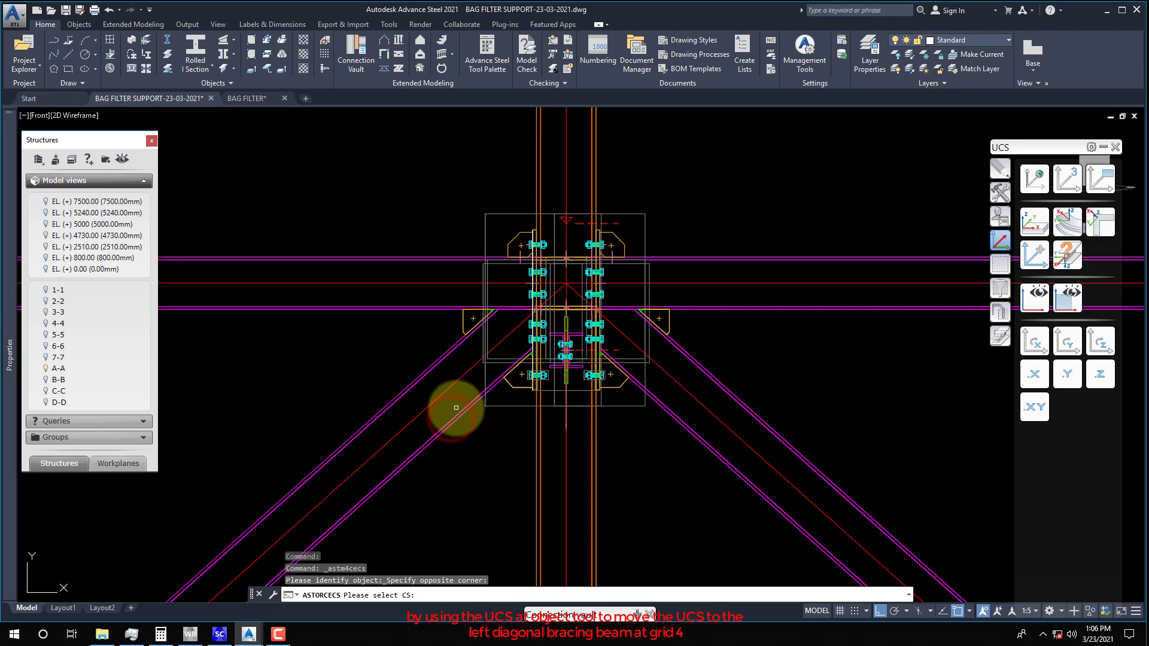
pyautogui.click(449, 415)
pyautogui.press('Return')
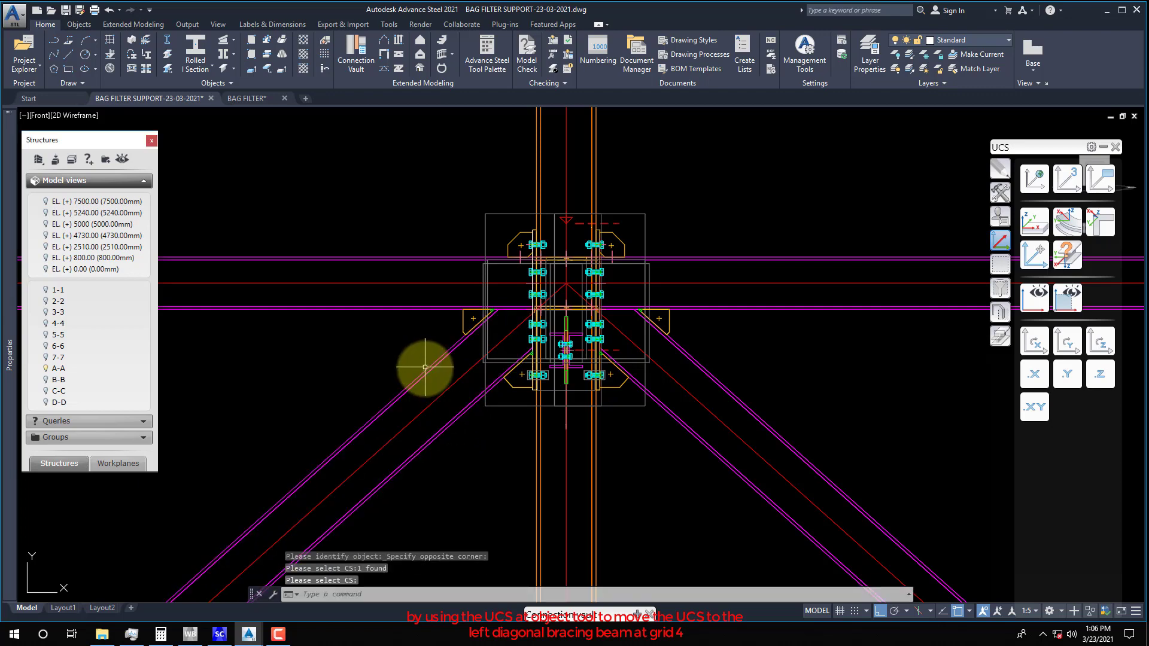
pyautogui.scroll(-2, 443, 338)
pyautogui.scroll(-2, 442, 338)
pyautogui.scroll(2, 441, 347)
pyautogui.press('Return')
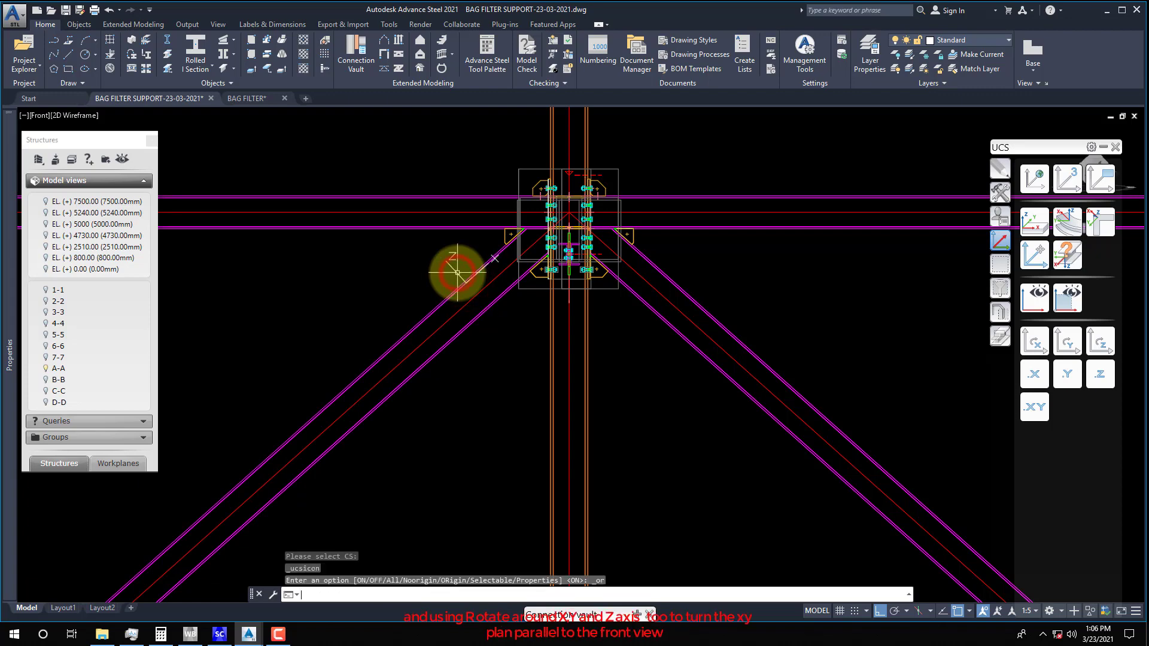
pyautogui.scroll(3, 461, 271)
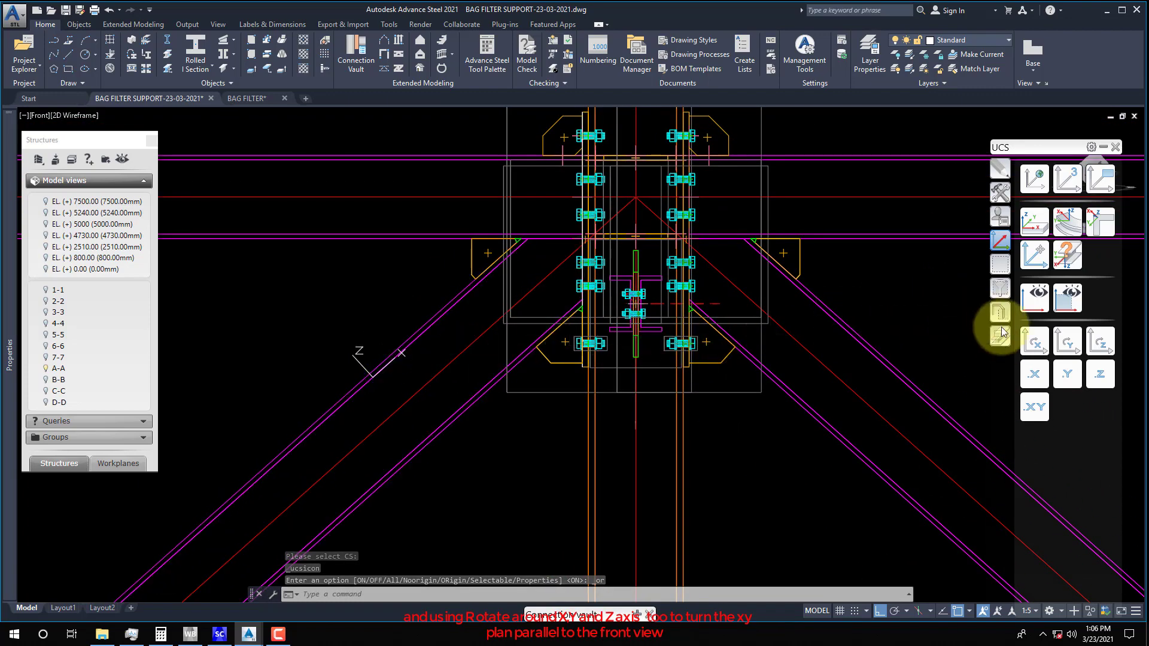
pyautogui.click(1033, 341)
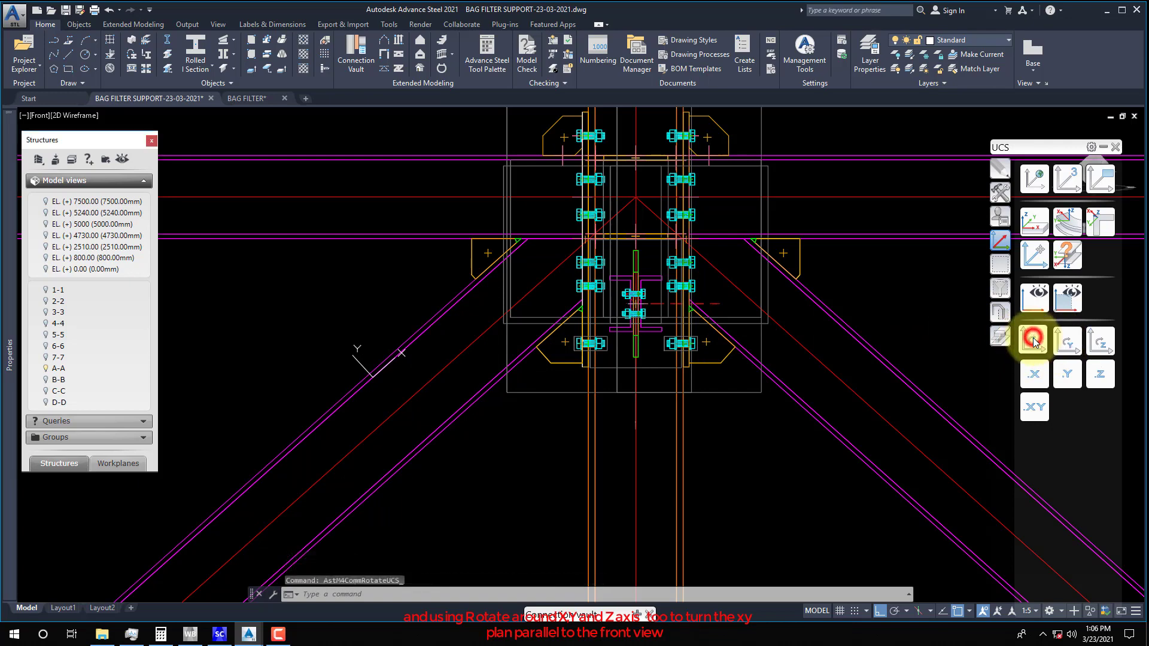
# Move the UCS origin to the node at the upper end of the left diagonal bracing beam
pyautogui.click(1028, 257)
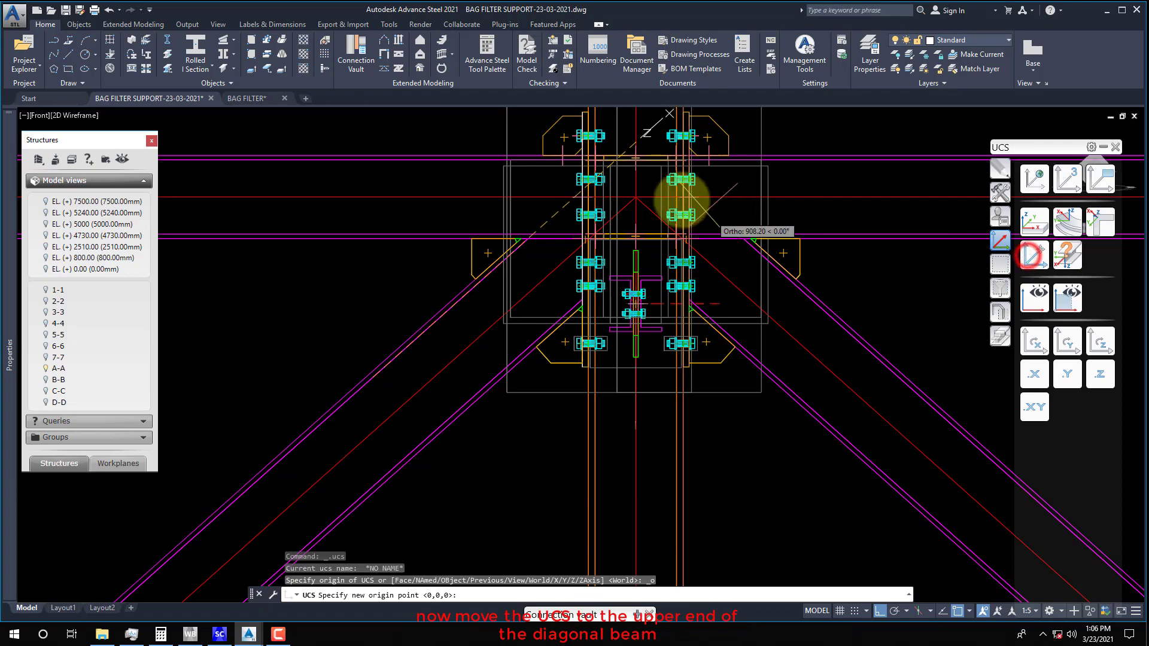
pyautogui.scroll(3, 629, 174)
pyautogui.keyDown('shift'); pyautogui.rightClick(629, 174); pyautogui.keyUp('shift')
pyautogui.click(656, 410)
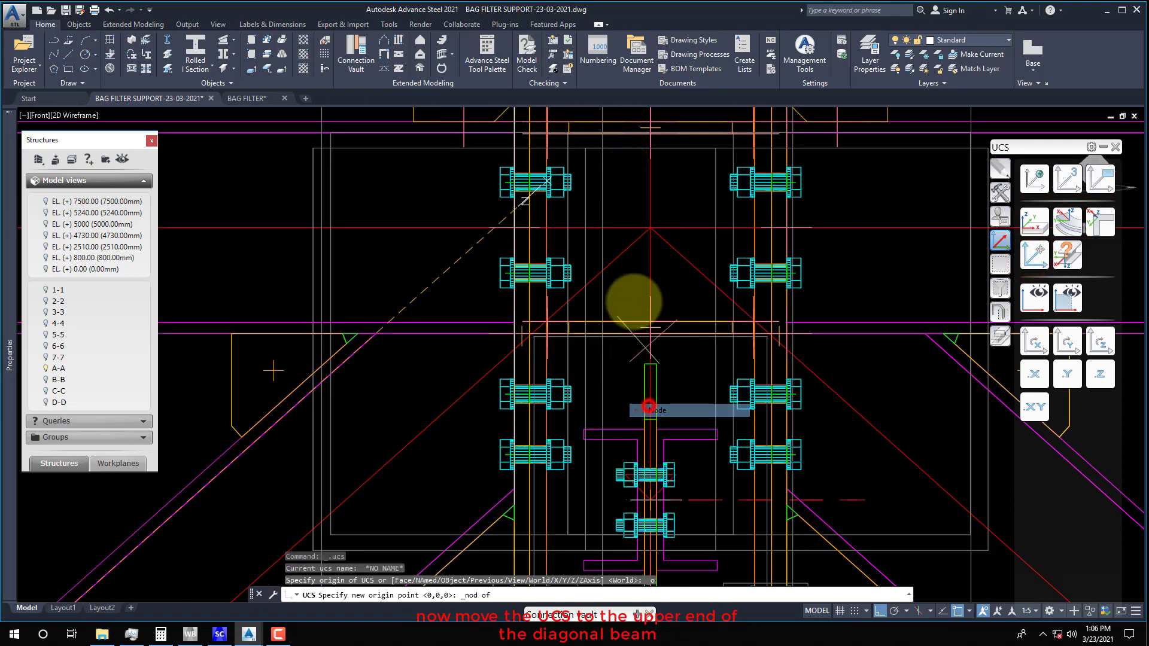
pyautogui.click(631, 241)
pyautogui.scroll(-3, 586, 317)
pyautogui.moveTo(561, 351); pyautogui.dragTo(571, 330, button='middle')
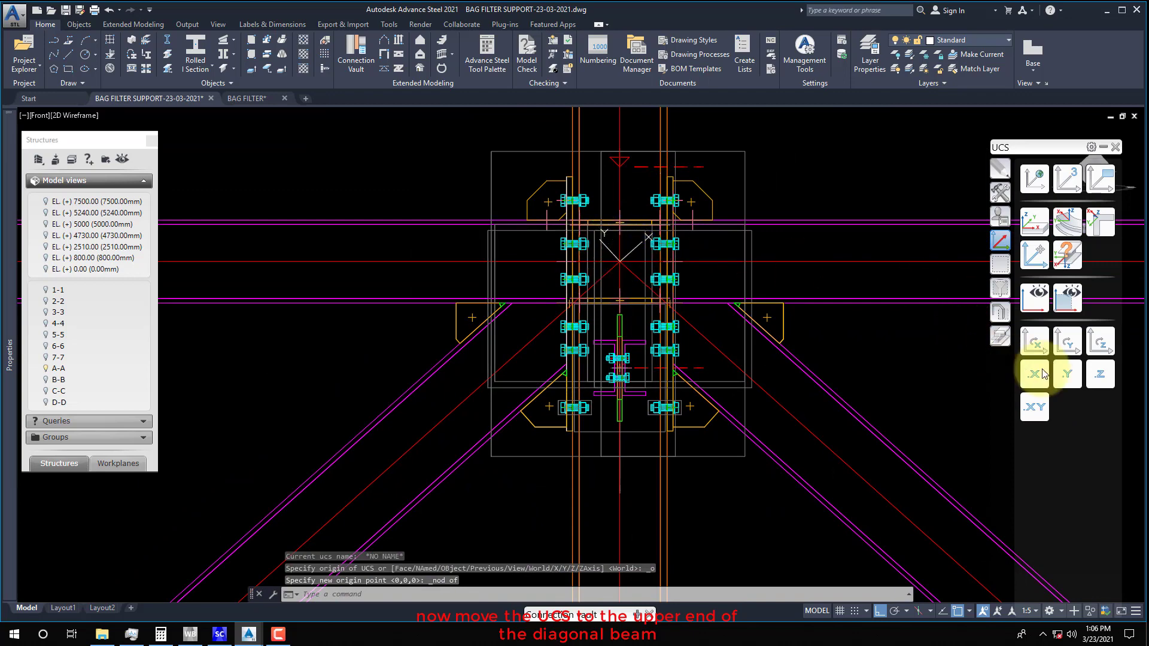
# Rotate the UCS around Y until its X axis points down along the left diagonal bracing beam
pyautogui.click(1064, 340)
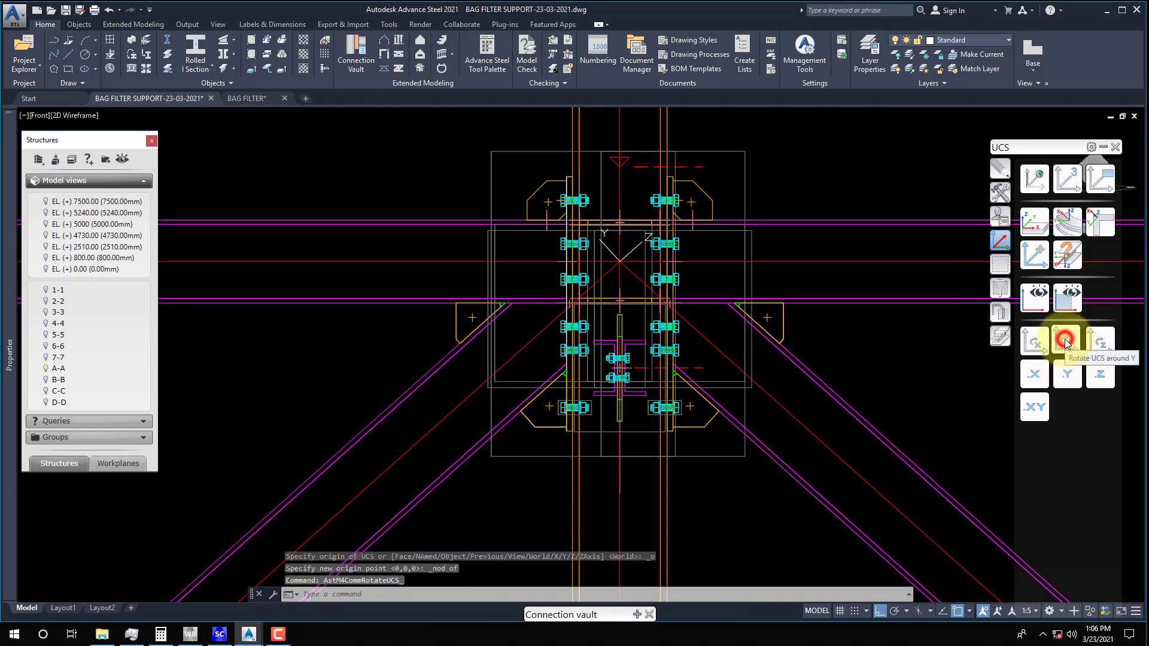
pyautogui.click(1064, 340)
pyautogui.moveTo(557, 316); pyautogui.dragTo(569, 302, button='middle')
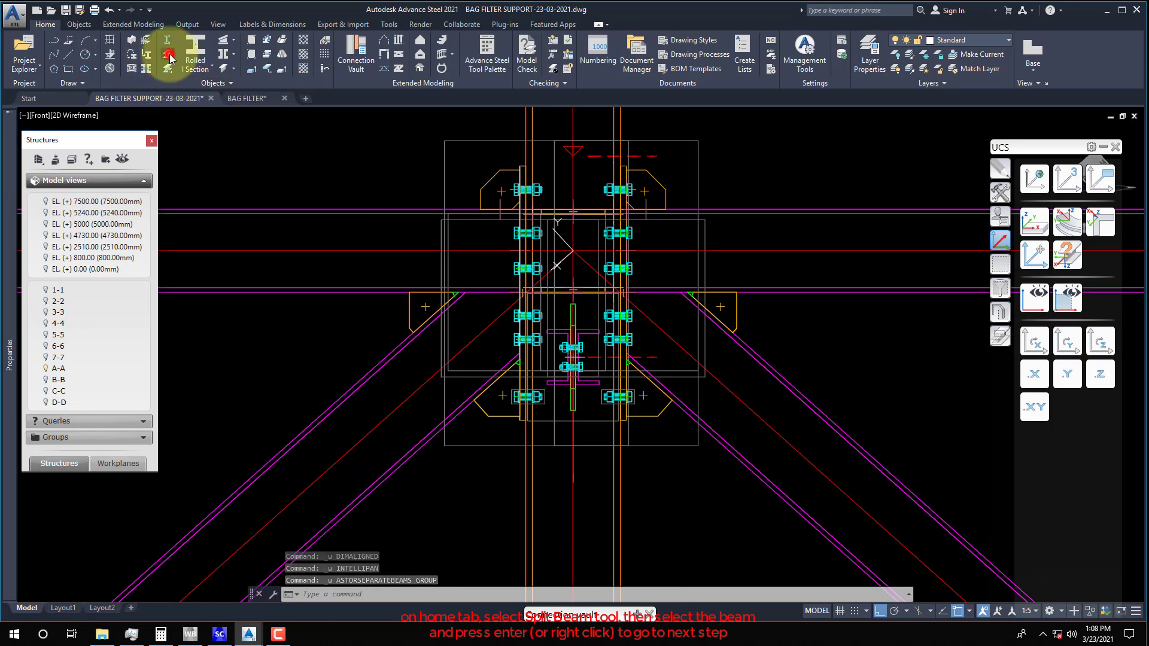
# Split the left diagonal bracing beam at the point 600,0 from the UCS origin
pyautogui.click(168, 55)
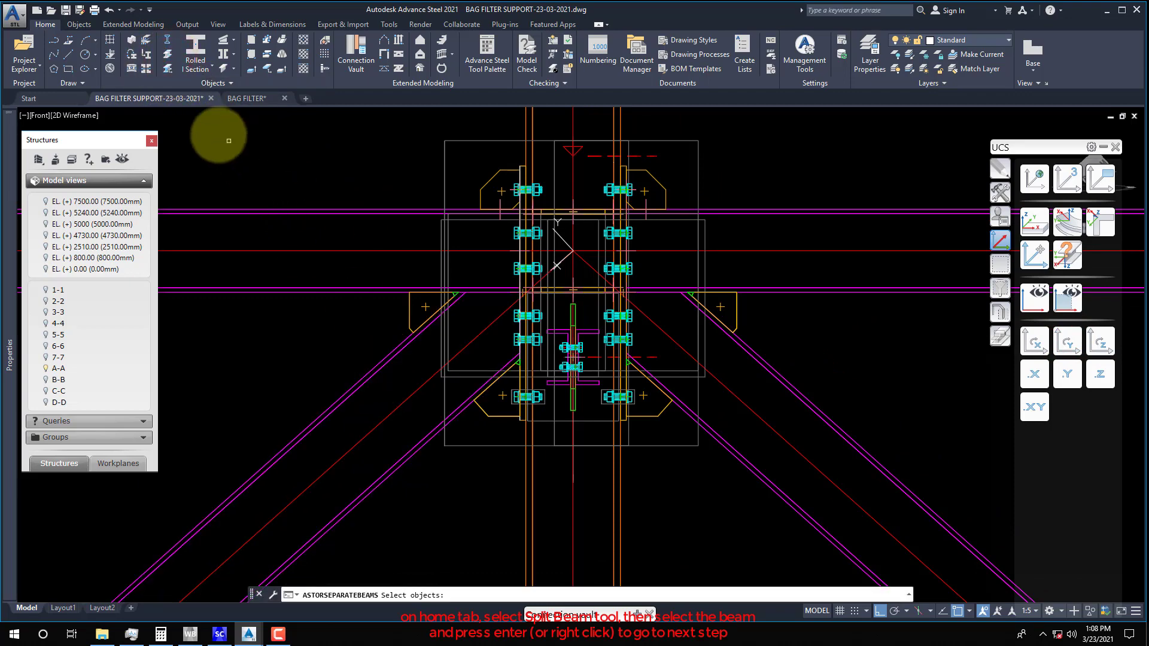
pyautogui.press('Escape')
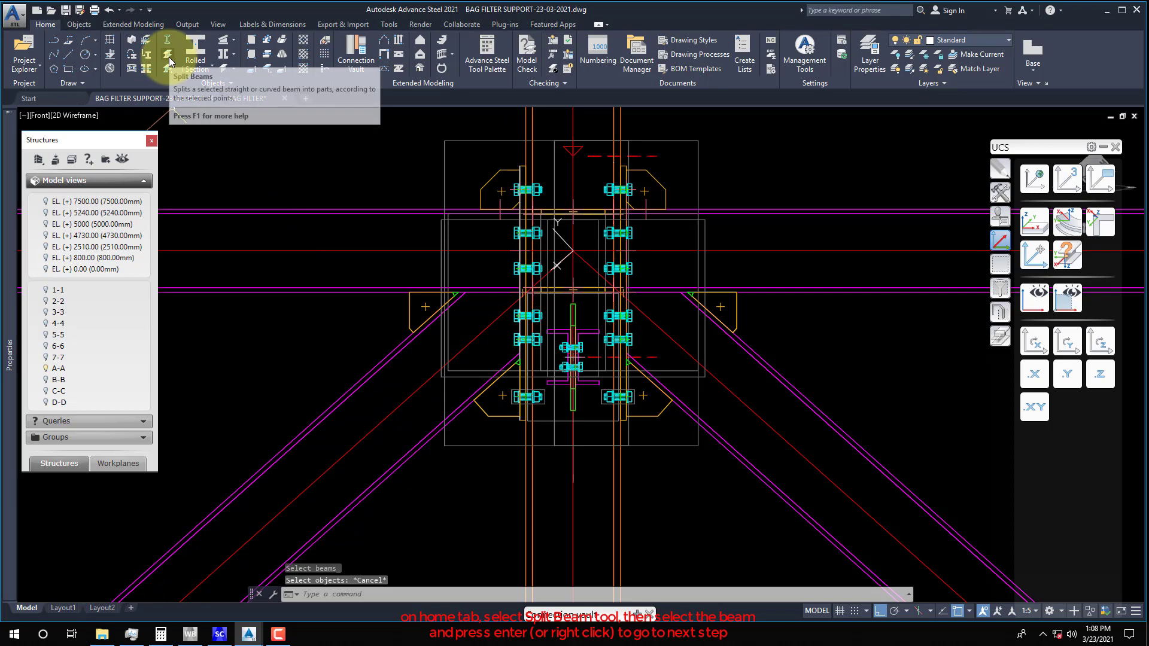
pyautogui.click(169, 58)
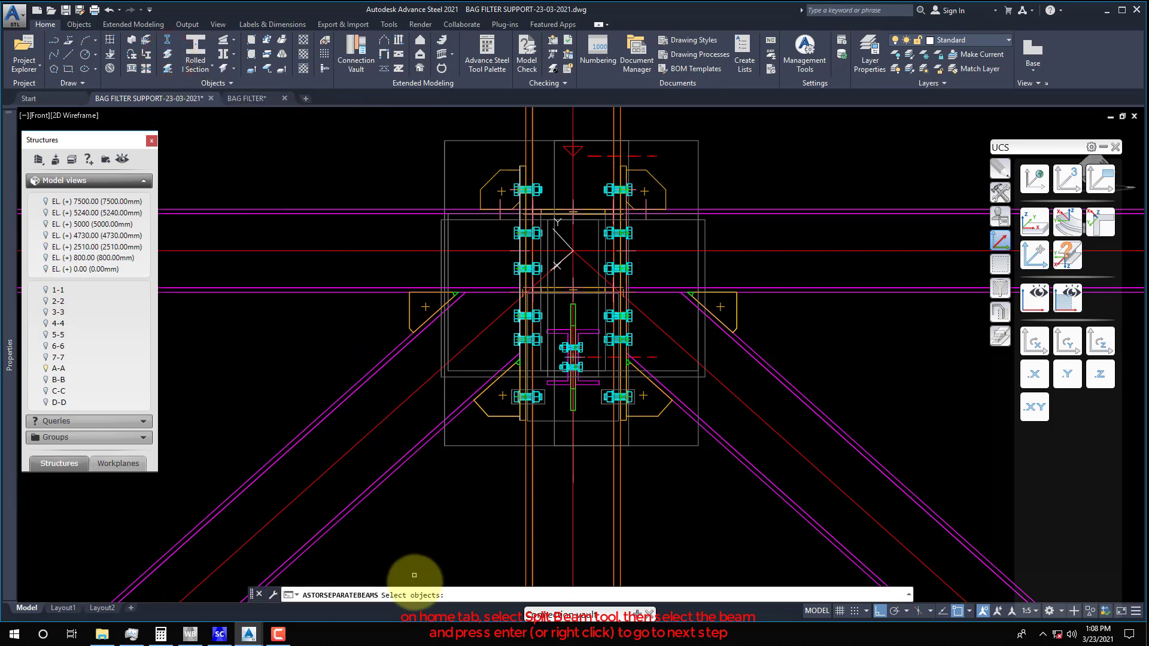
pyautogui.click(358, 391)
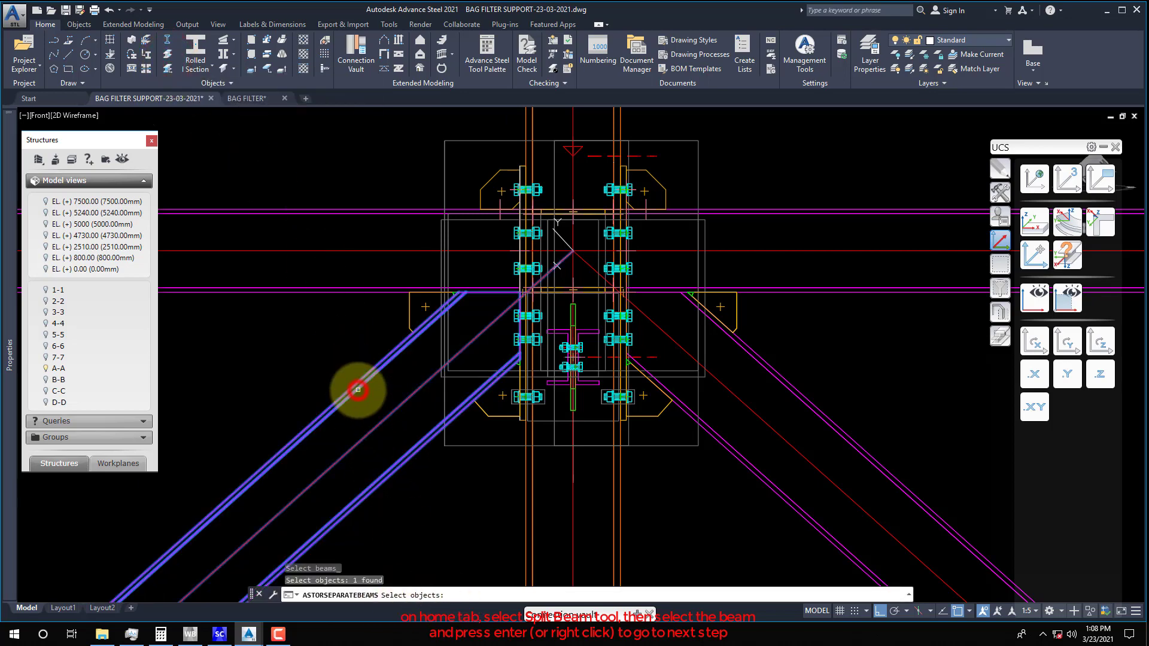
pyautogui.press('Return')
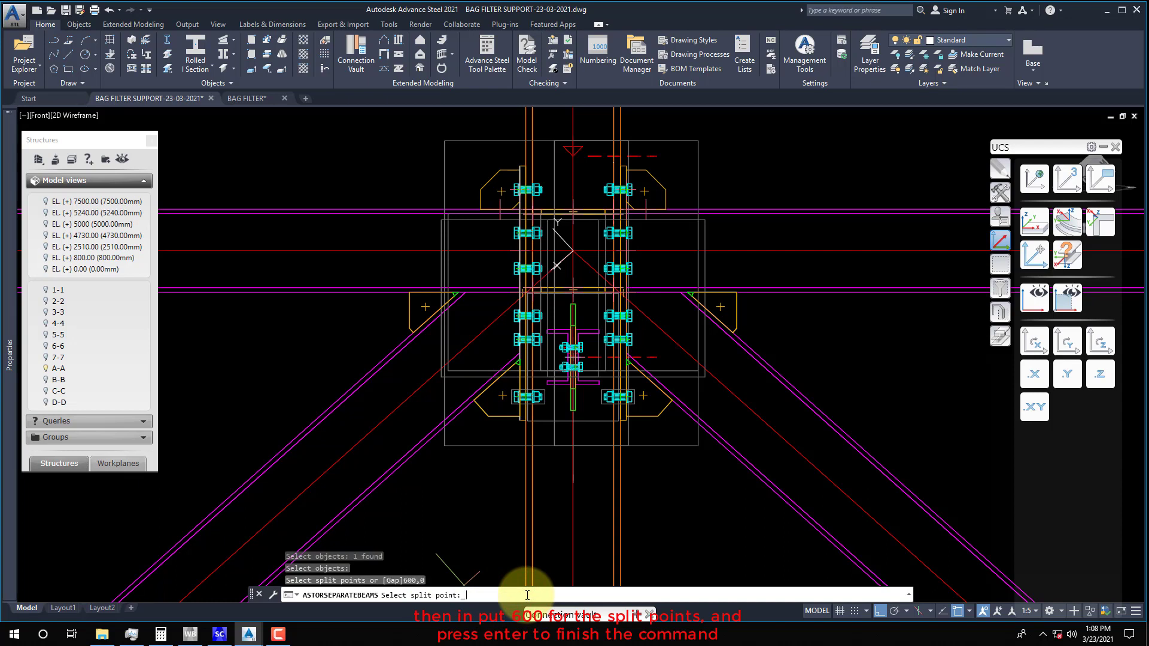
pyautogui.press('Return')
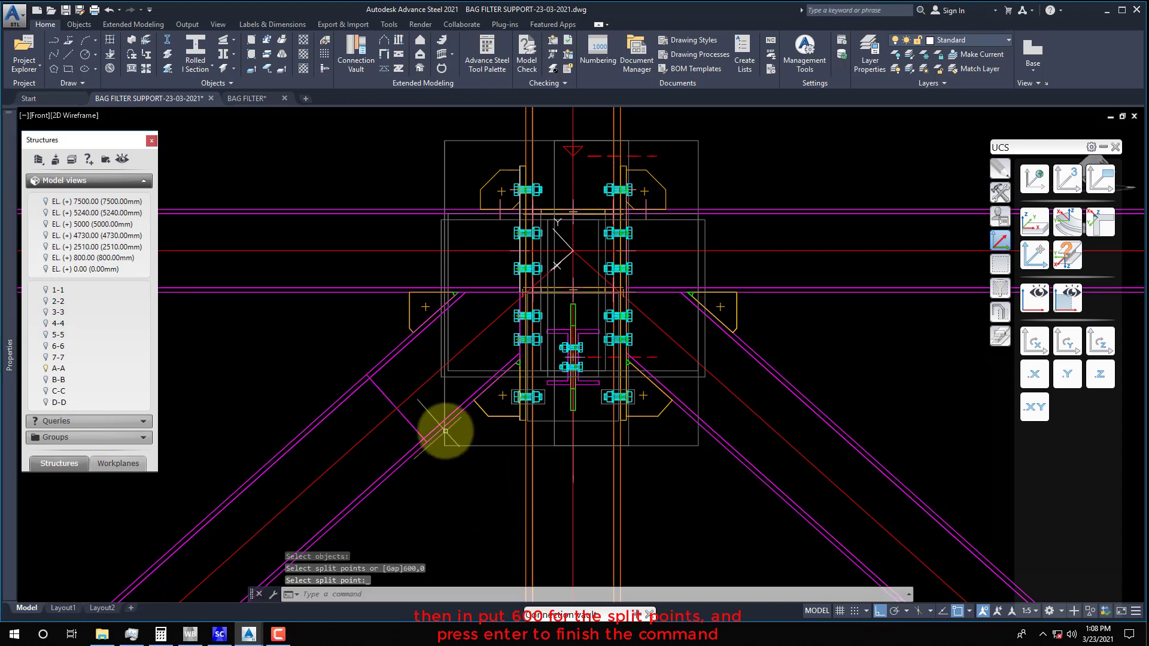
# Try to add an aligned dimension from the split point to the node at the left diagonal brace's upper end
pyautogui.moveTo(449, 437); pyautogui.dragTo(473, 453, button='middle')
pyautogui.write('DAL')
pyautogui.press('Return')
pyautogui.keyDown('shift'); pyautogui.rightClick(357, 393); pyautogui.keyUp('shift')
pyautogui.click(384, 286)
pyautogui.click(423, 421)
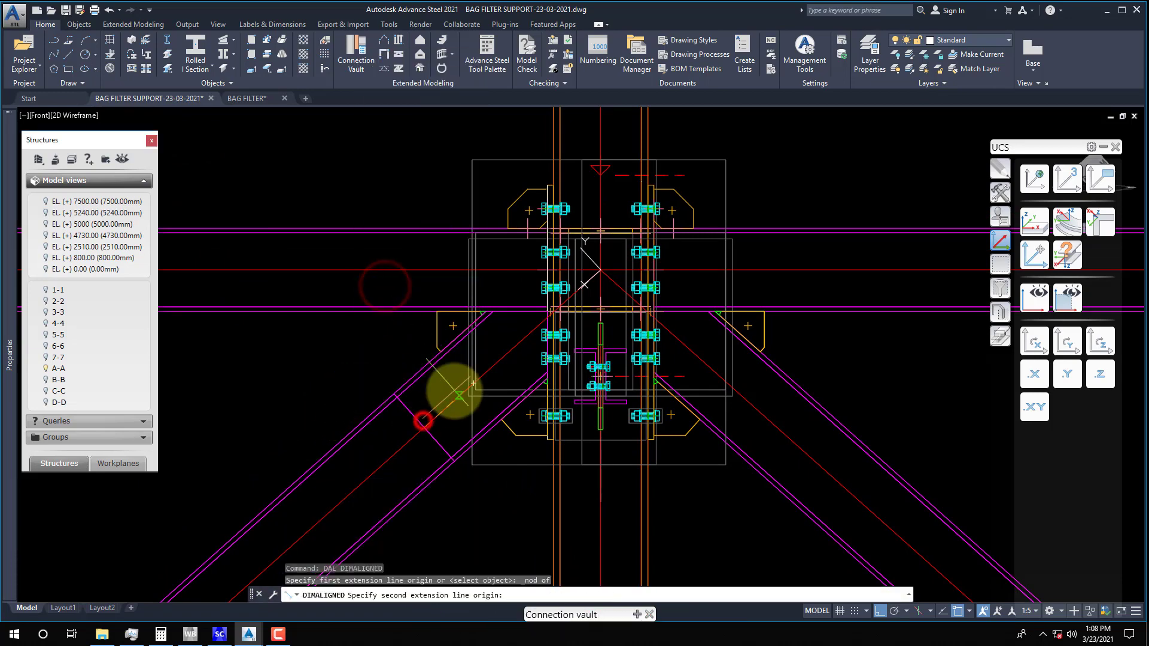
pyautogui.keyDown('shift'); pyautogui.rightClick(456, 387); pyautogui.keyUp('shift')
pyautogui.click(474, 286)
pyautogui.click(591, 278)
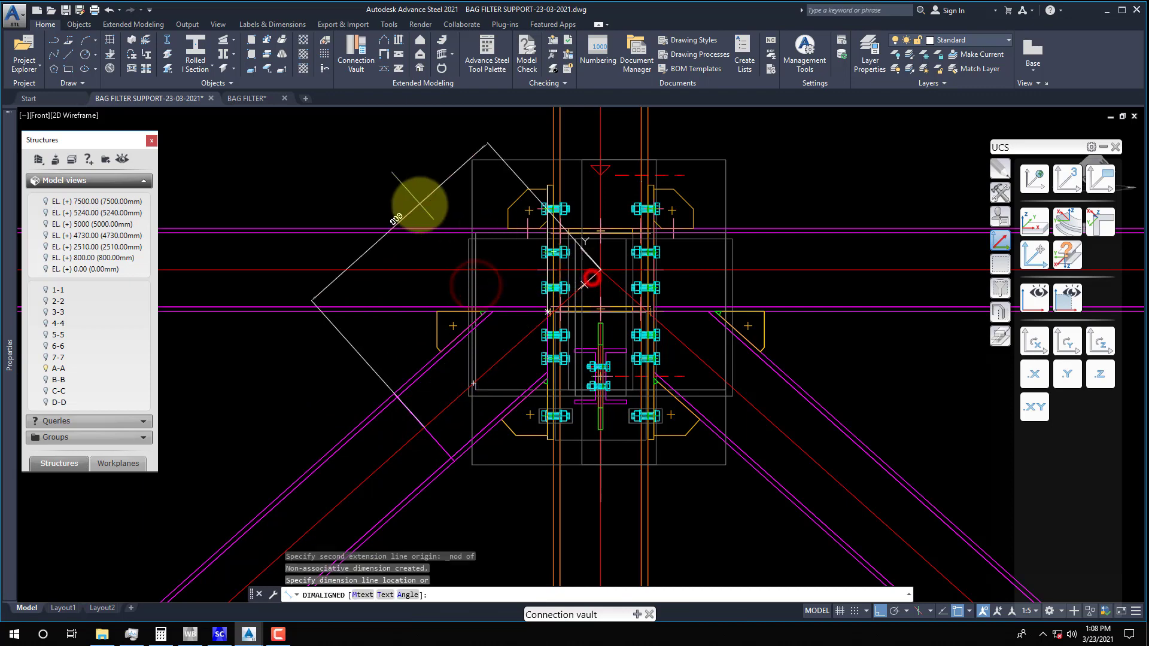
pyautogui.click(435, 206)
# Add an aligned dimension from the left diagonal brace's upper end node to its split point, placed above the brace
pyautogui.press('Return')
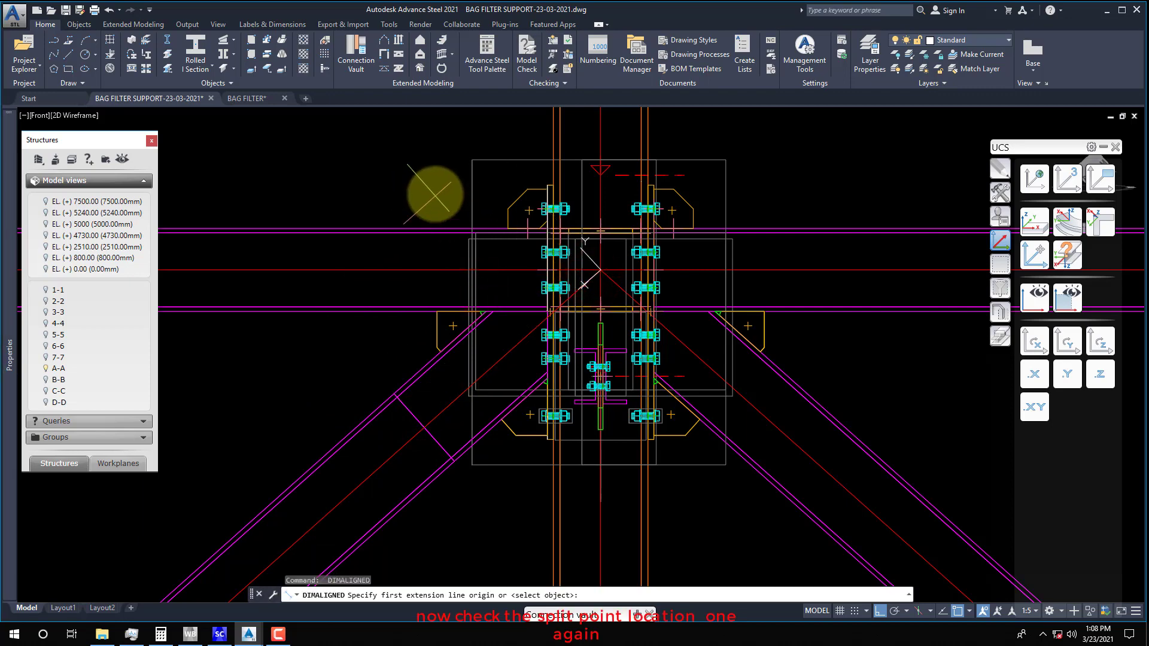
pyautogui.keyDown('shift'); pyautogui.rightClick(435, 196); pyautogui.keyUp('shift')
pyautogui.click(453, 426)
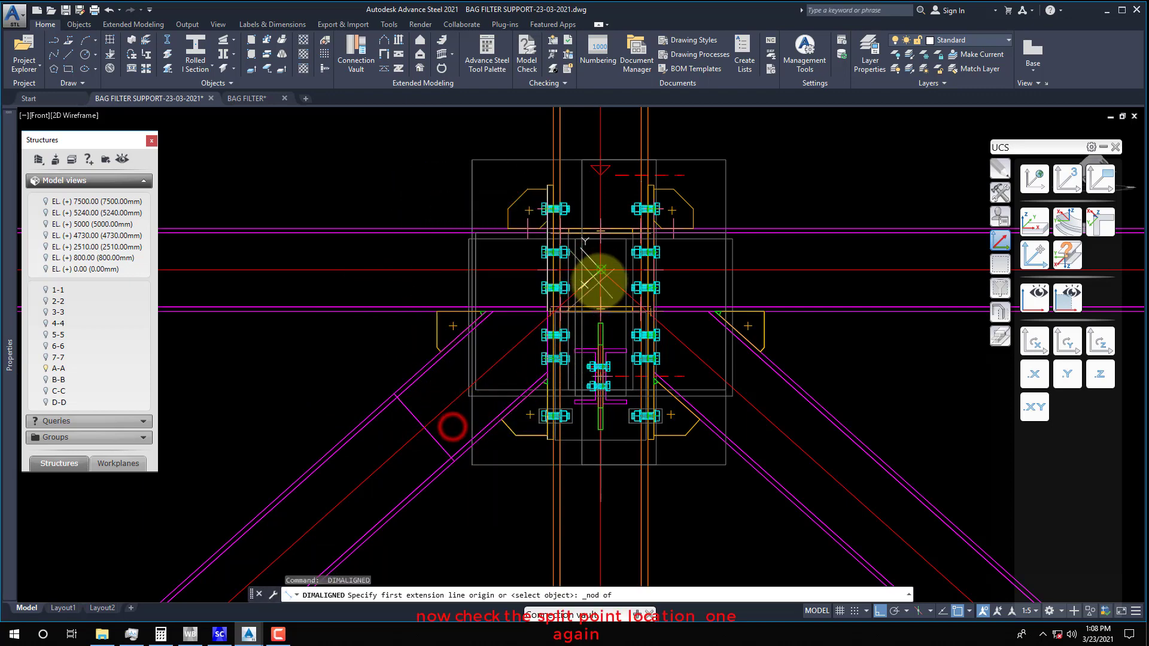
pyautogui.click(598, 281)
pyautogui.keyDown('shift'); pyautogui.rightClick(481, 272); pyautogui.keyUp('shift')
pyautogui.click(527, 515)
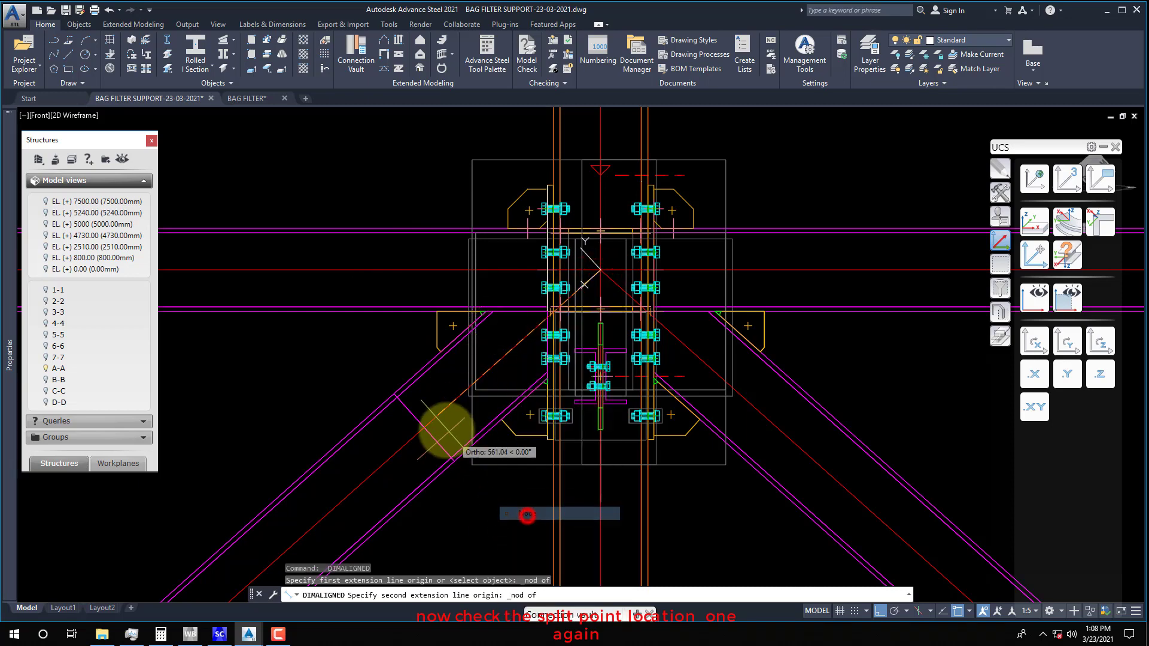
pyautogui.click(441, 420)
pyautogui.click(353, 378)
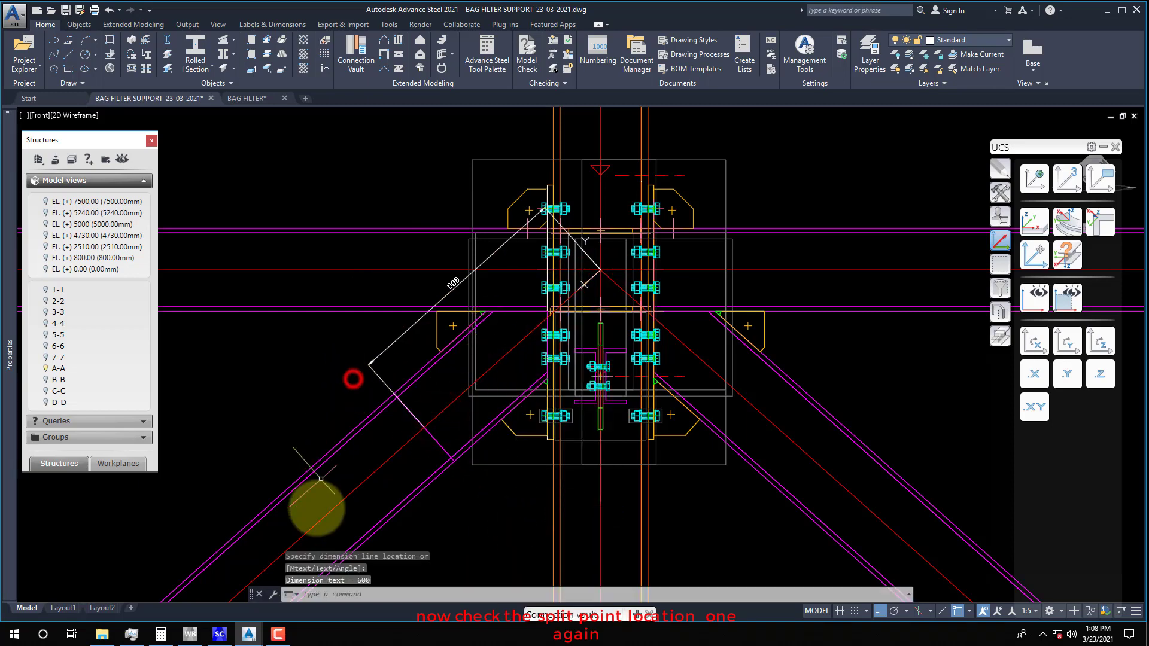
pyautogui.moveTo(431, 377)
pyautogui.mouseDown(button='middle')
pyautogui.moveTo(426, 392)
pyautogui.moveTo(449, 424)
pyautogui.moveTo(446, 403)
pyautogui.mouseUp(button='middle')
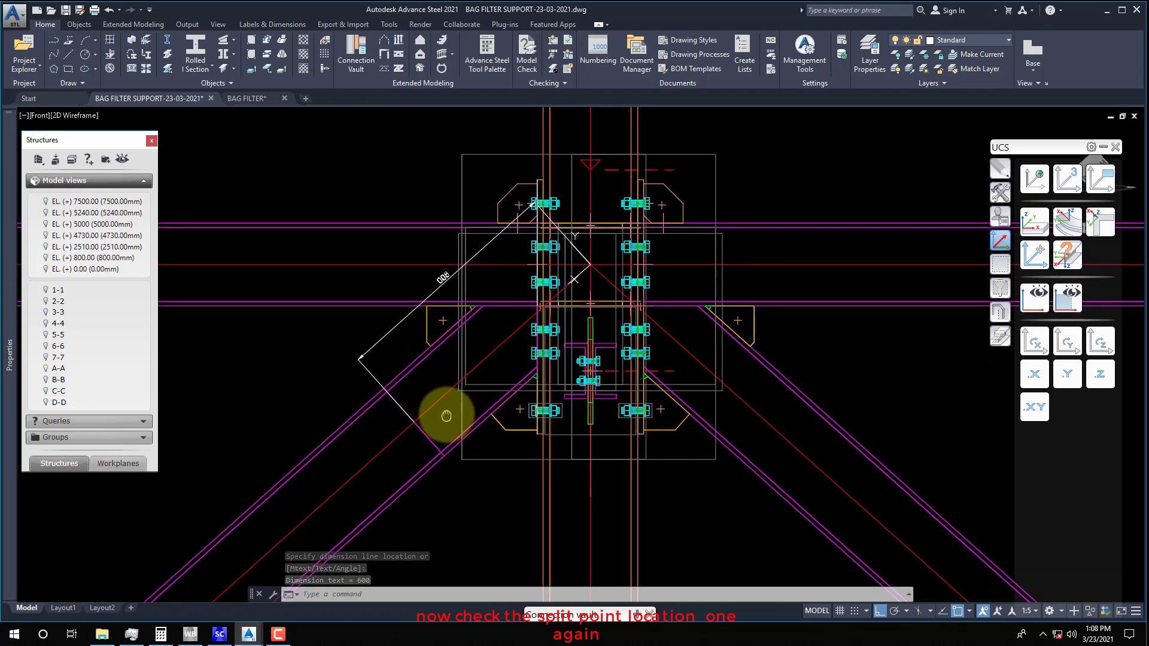
# Examine the H240A splice in detail 4 and section A on sheet SHT-02 of the BAG FILTER drawing
pyautogui.click(242, 98)
pyautogui.scroll(-5, 402, 403)
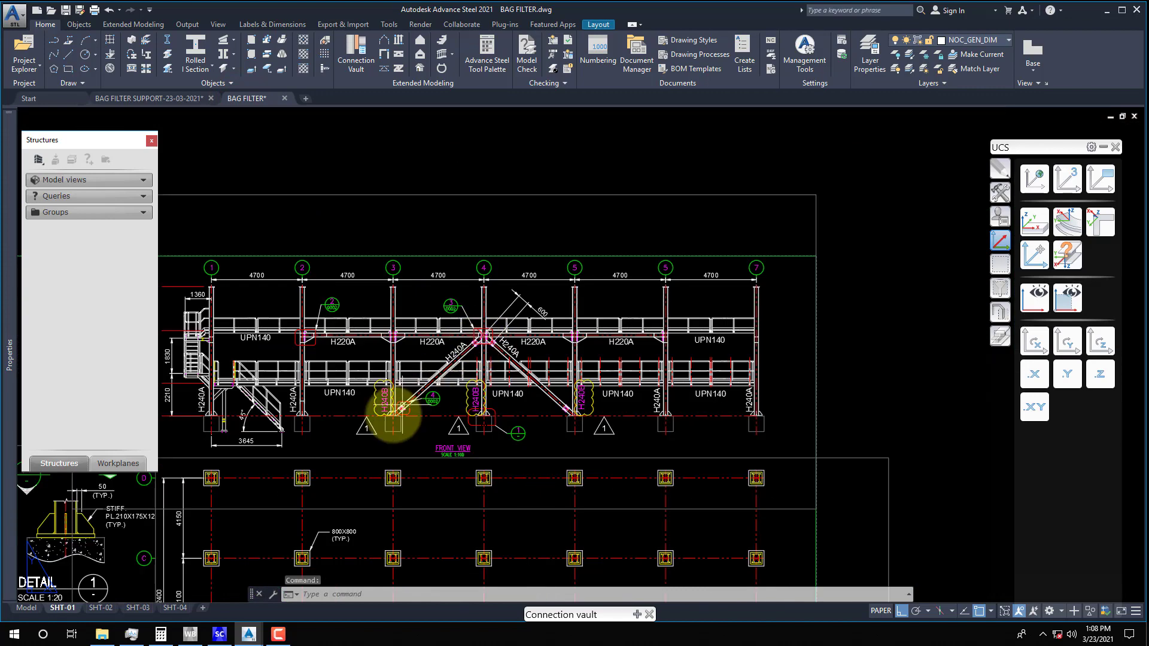
pyautogui.scroll(3, 418, 397)
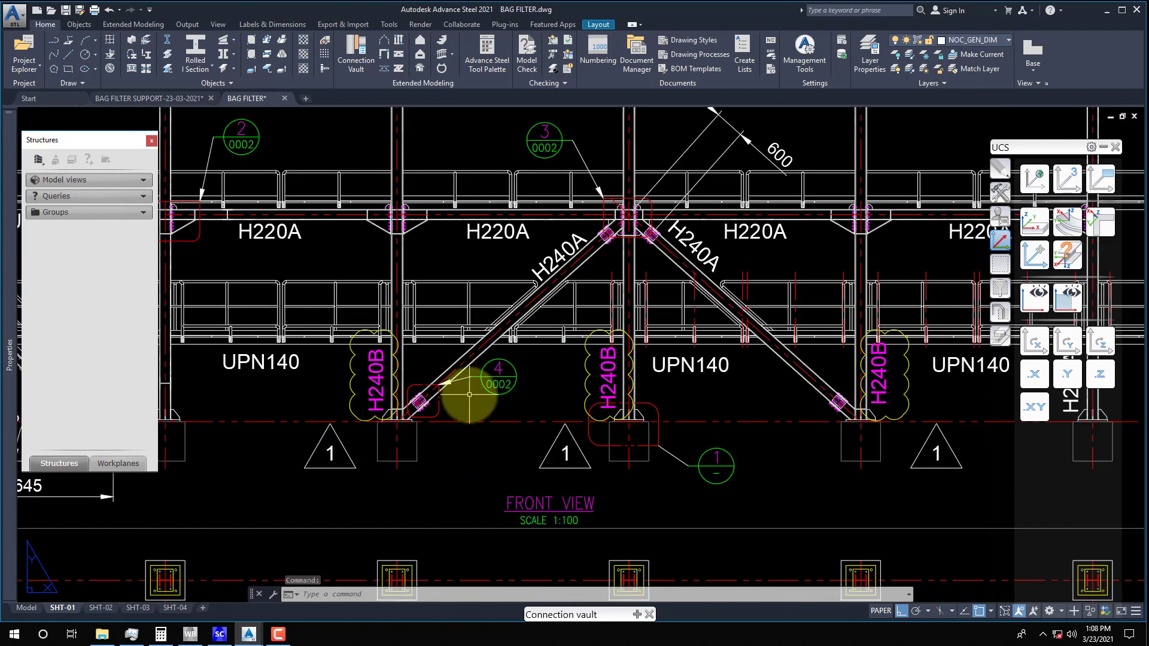
pyautogui.click(99, 607)
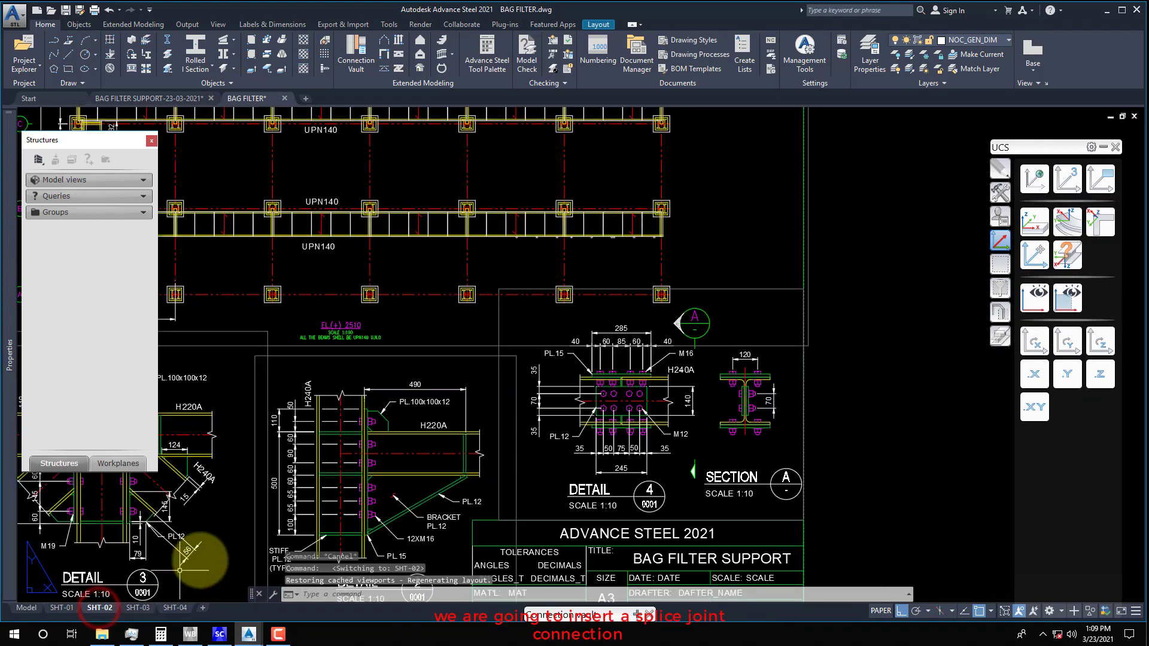
pyautogui.scroll(4, 670, 437)
pyautogui.scroll(-2, 562, 443)
pyautogui.moveTo(562, 443); pyautogui.dragTo(554, 429, button='middle')
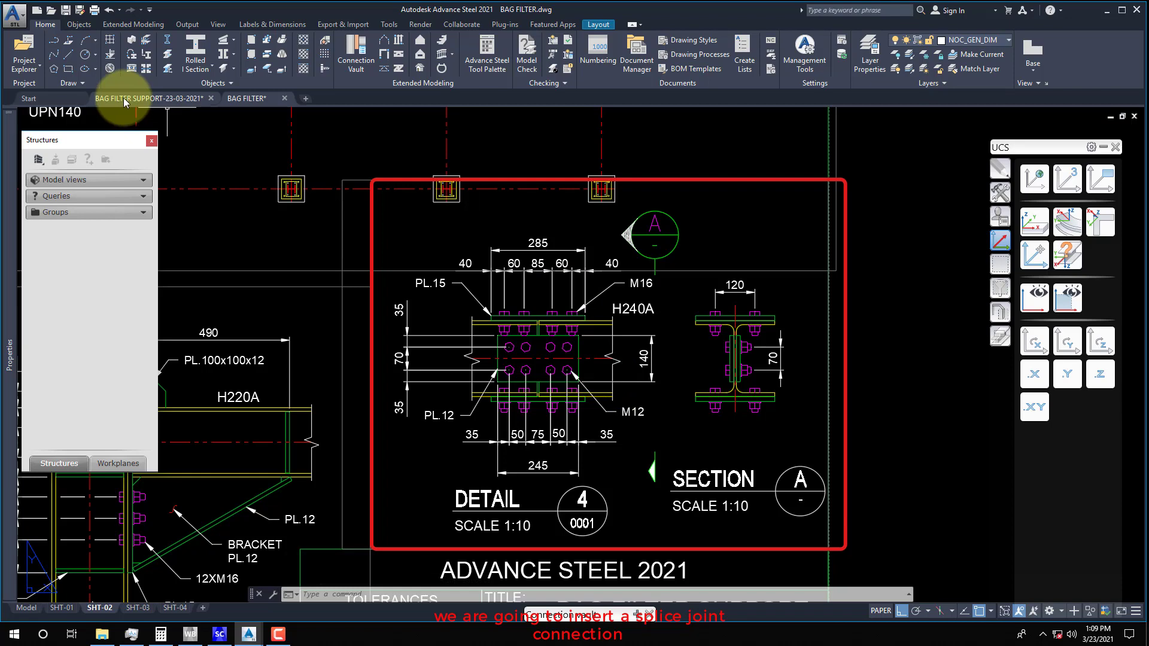
# Return to the BAG FILTER SUPPORT-23-03-2021 model and show the Beam end to end connections in an enlarged Connection vault
pyautogui.click(124, 98)
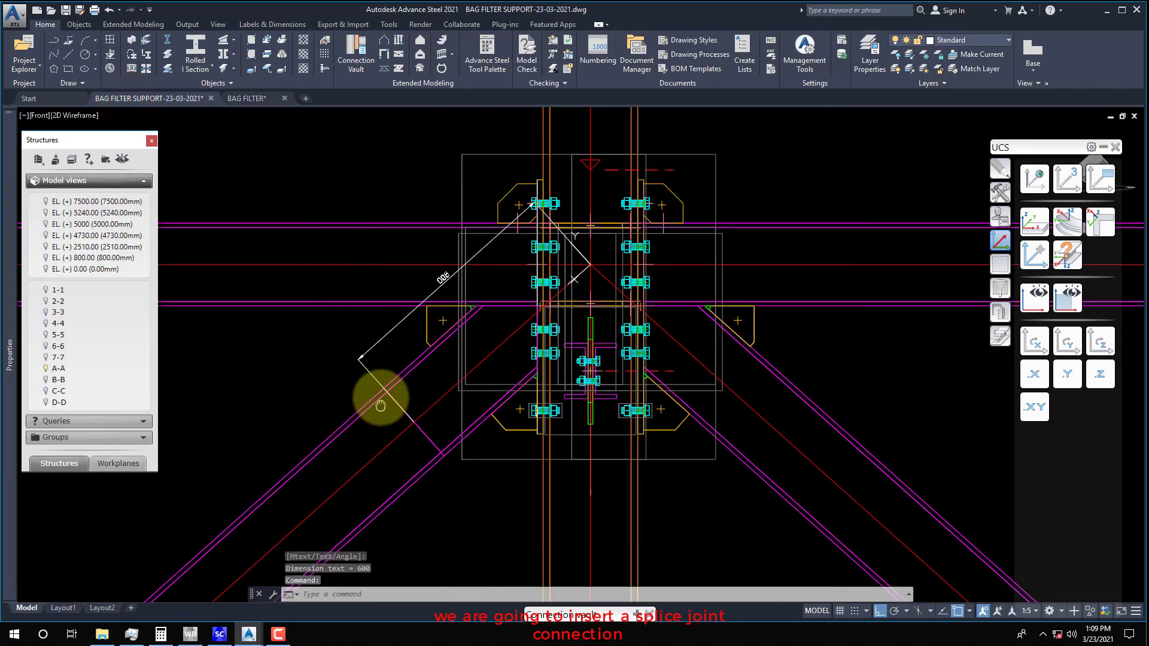
pyautogui.moveTo(380, 405); pyautogui.dragTo(380, 387, button='middle')
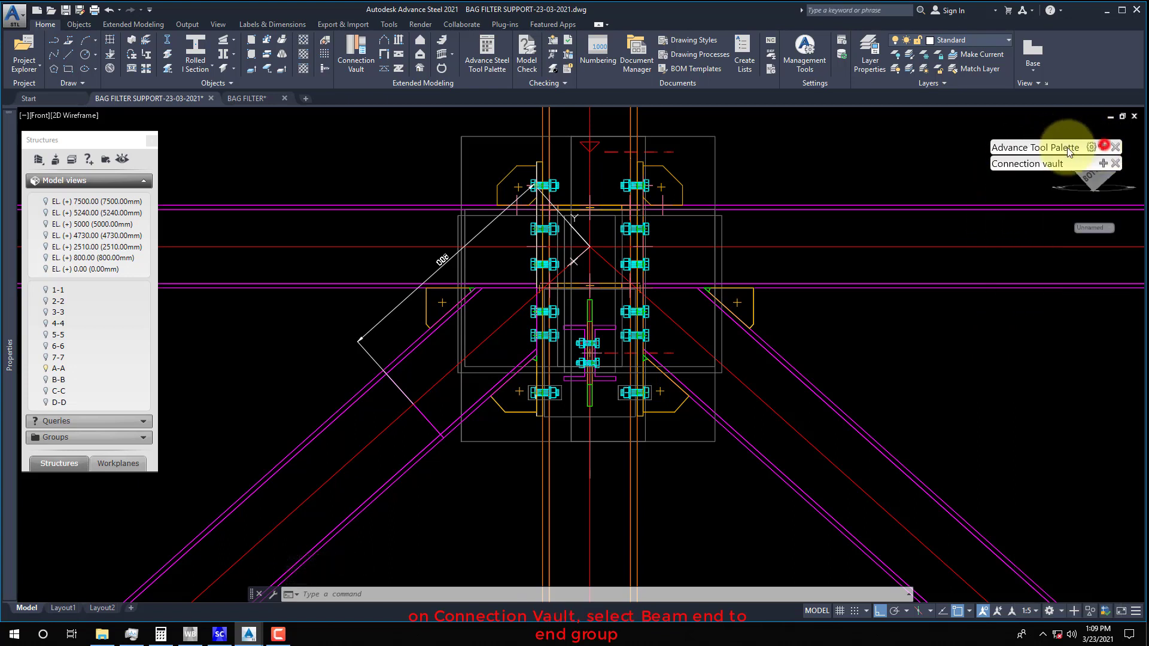
pyautogui.click(984, 143)
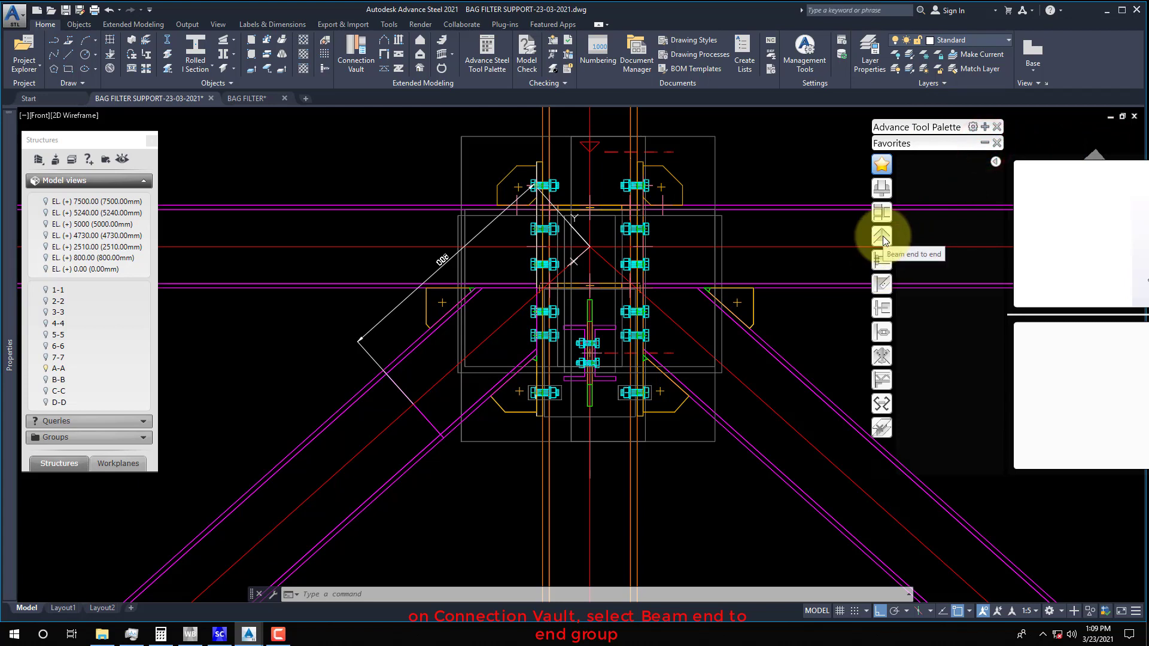
pyautogui.click(882, 236)
pyautogui.moveTo(931, 126); pyautogui.dragTo(554, 106)
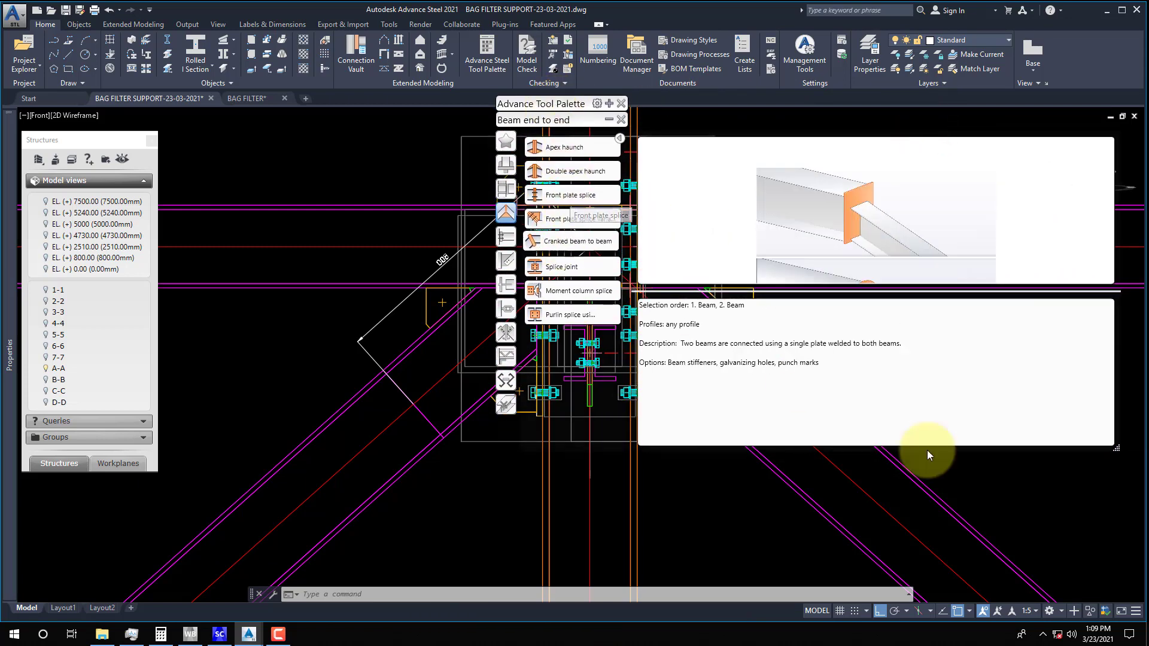
pyautogui.moveTo(1112, 448); pyautogui.dragTo(1115, 590)
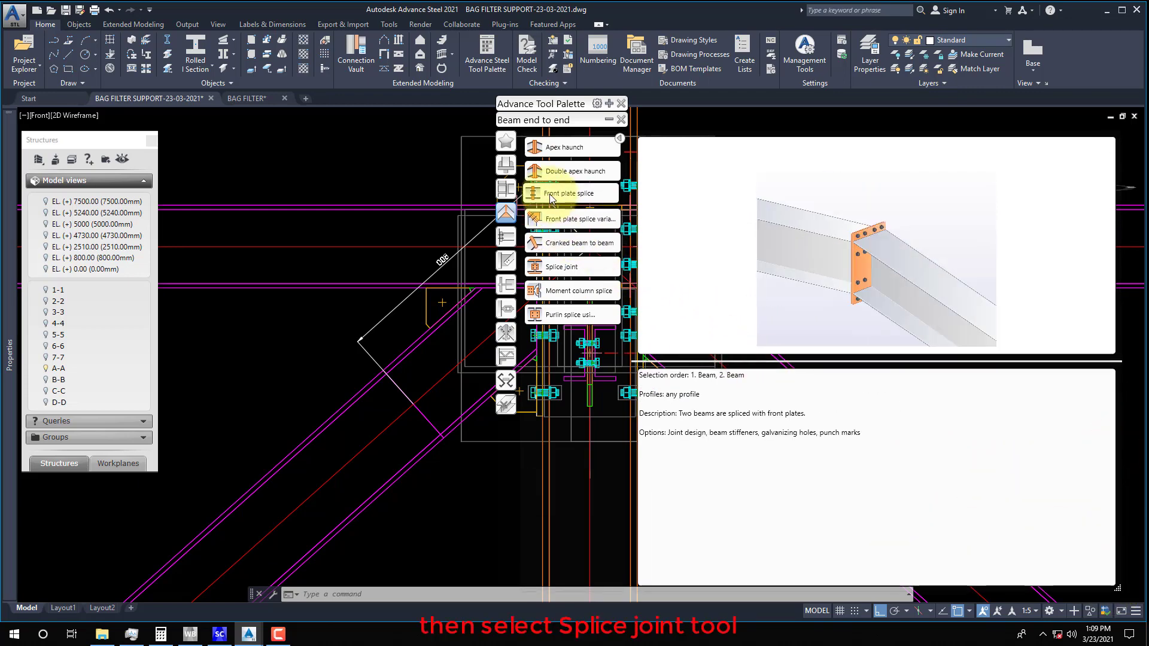
# Create a default Splice joint with the left diagonal brace's lower part as main beam and its upper part as secondary beam
pyautogui.click(558, 266)
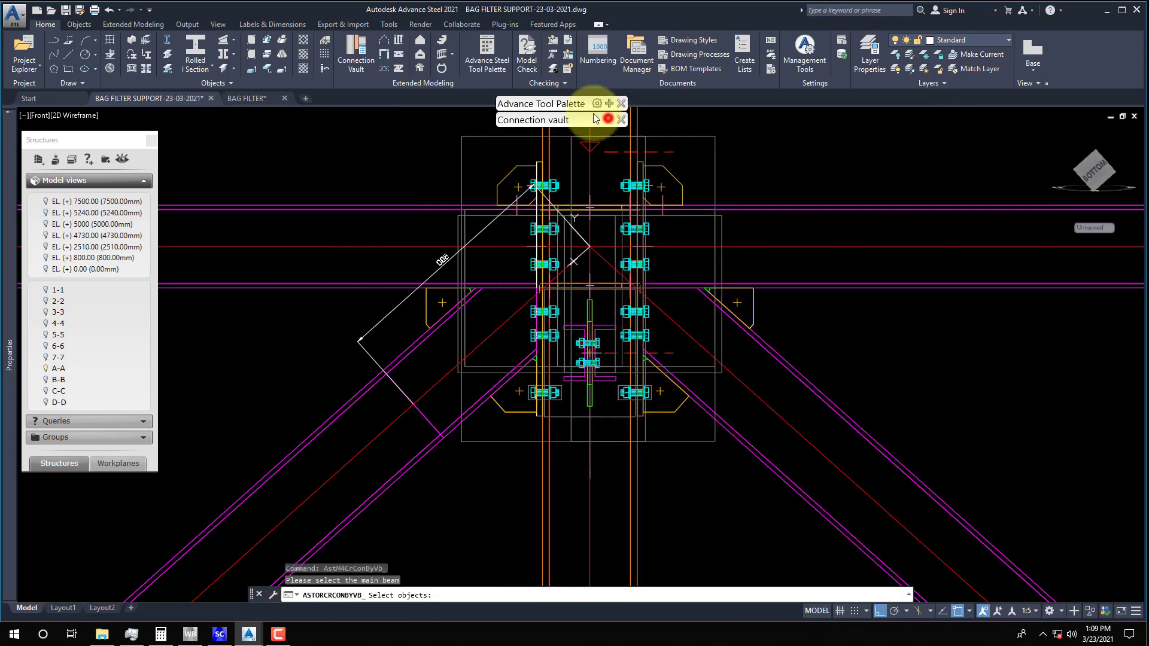
pyautogui.moveTo(595, 118); pyautogui.dragTo(1005, 153)
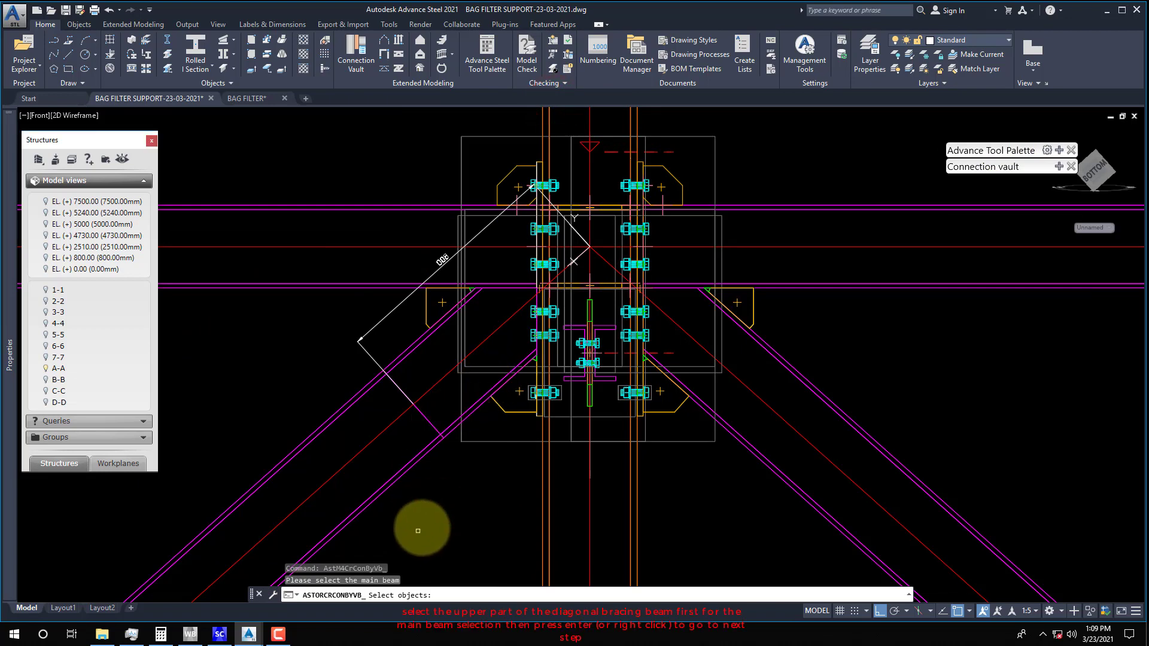
pyautogui.click(429, 450)
pyautogui.press('Return')
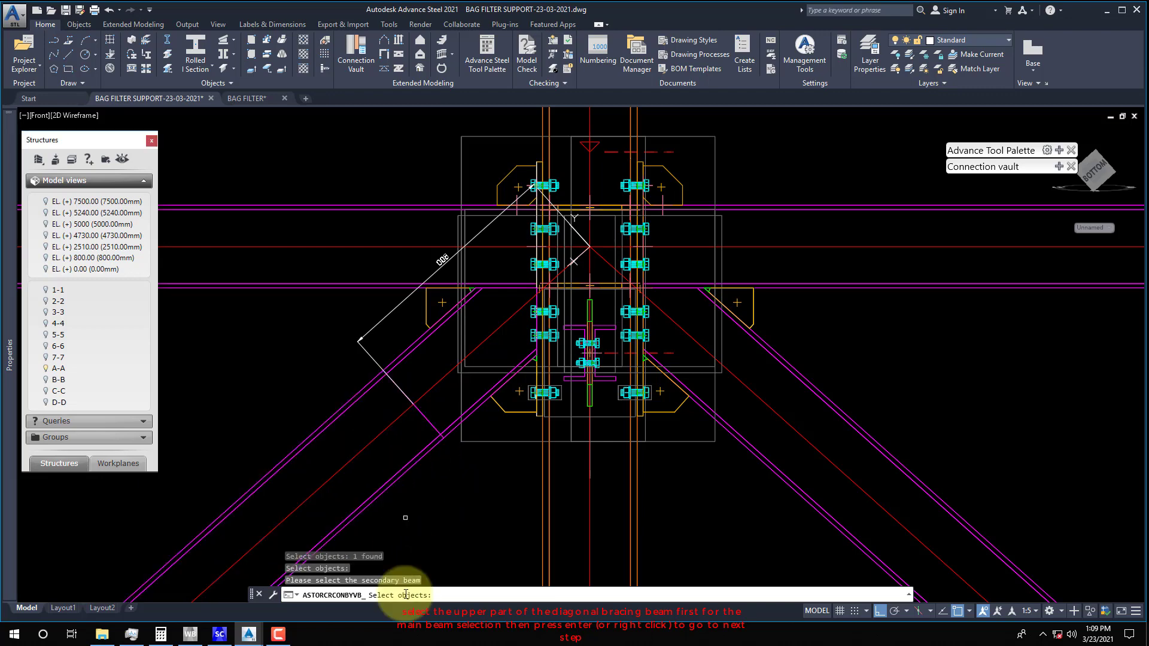
pyautogui.click(453, 426)
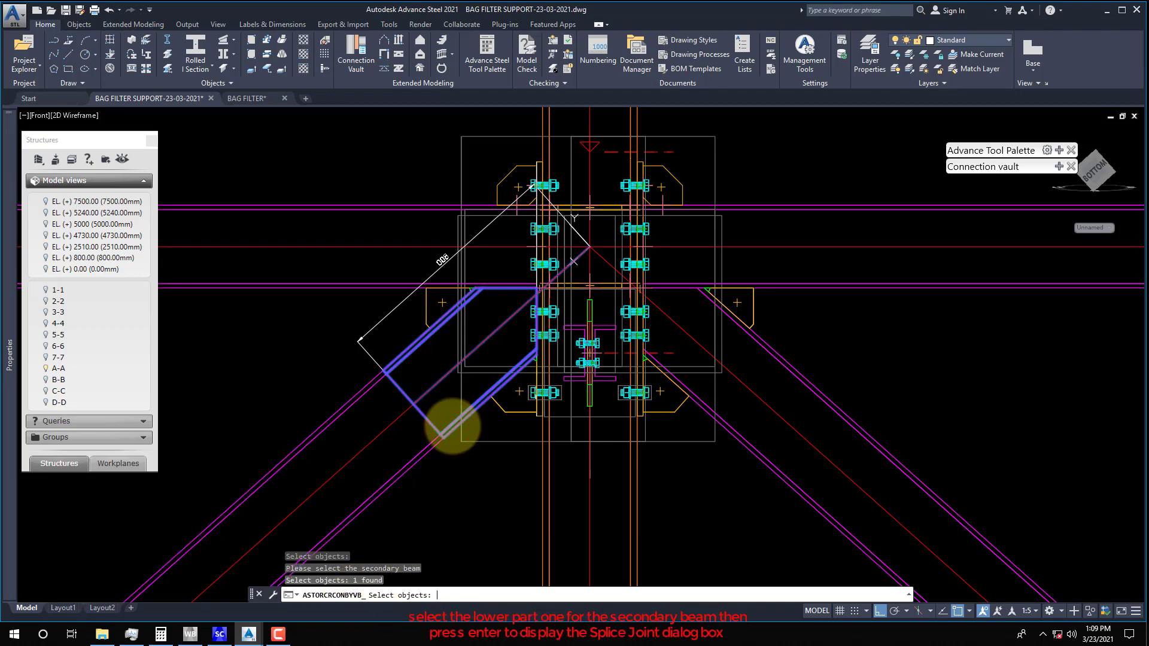
pyautogui.press('Return')
pyautogui.moveTo(383, 361); pyautogui.dragTo(787, 357)
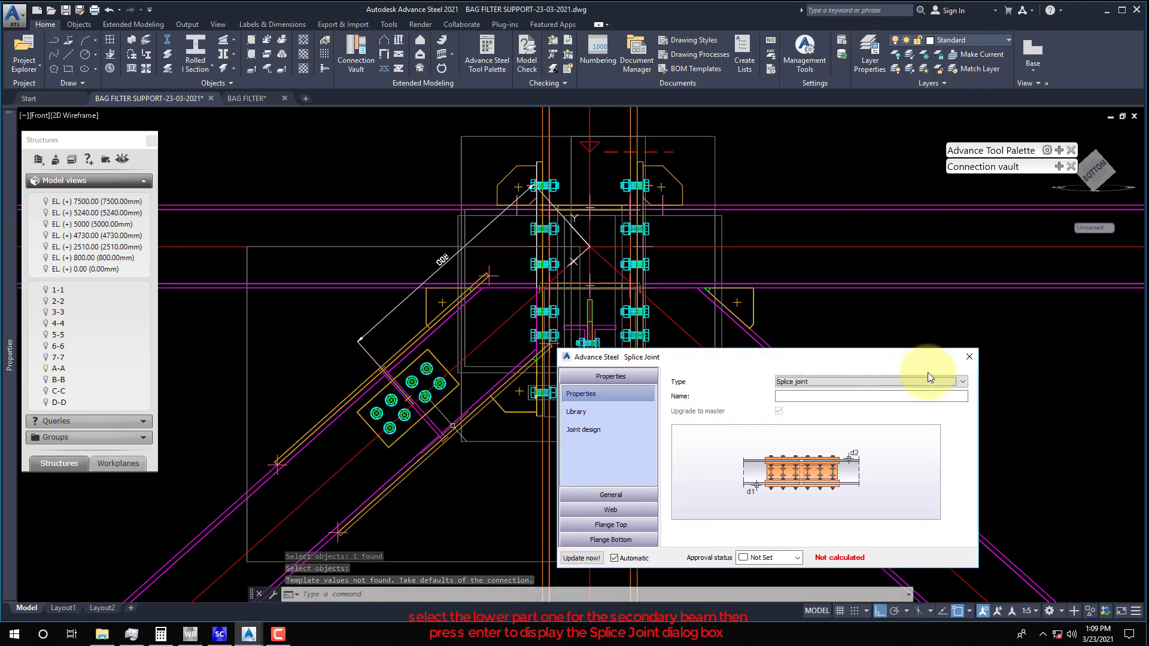
pyautogui.click(969, 356)
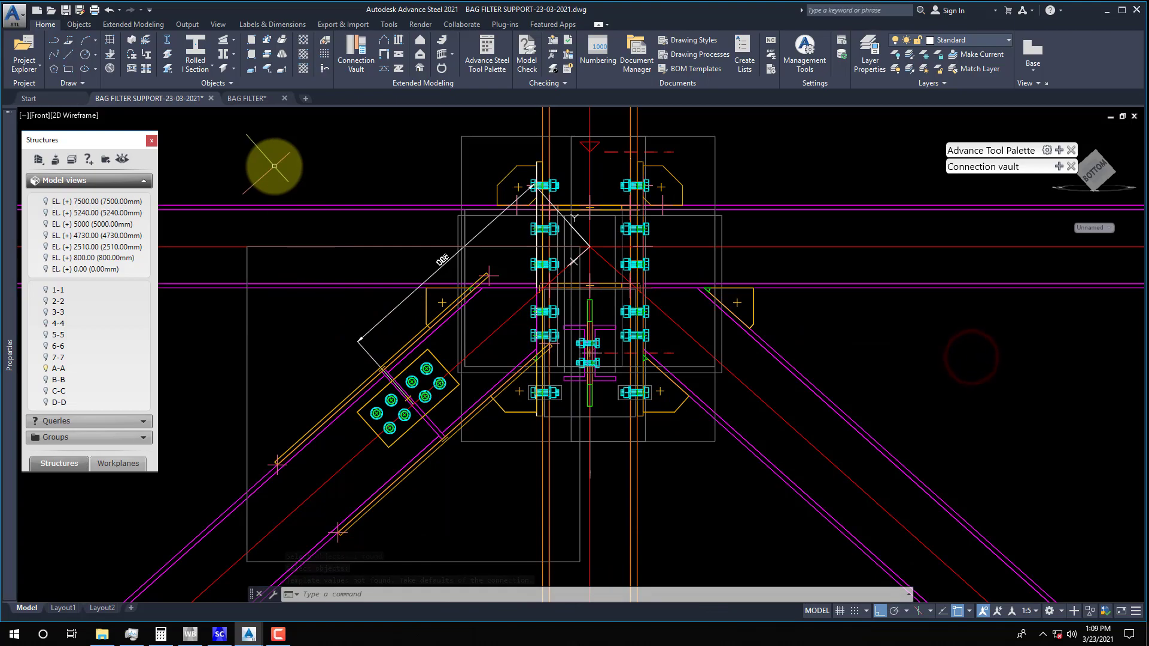
# Show the new splice joint in a 3D view with the Conceptual visual style
pyautogui.keyDown('shift'); pyautogui.moveTo(377, 323); pyautogui.dragTo(499, 374, button='middle'); pyautogui.keyUp('shift')
pyautogui.scroll(-3, 498, 341)
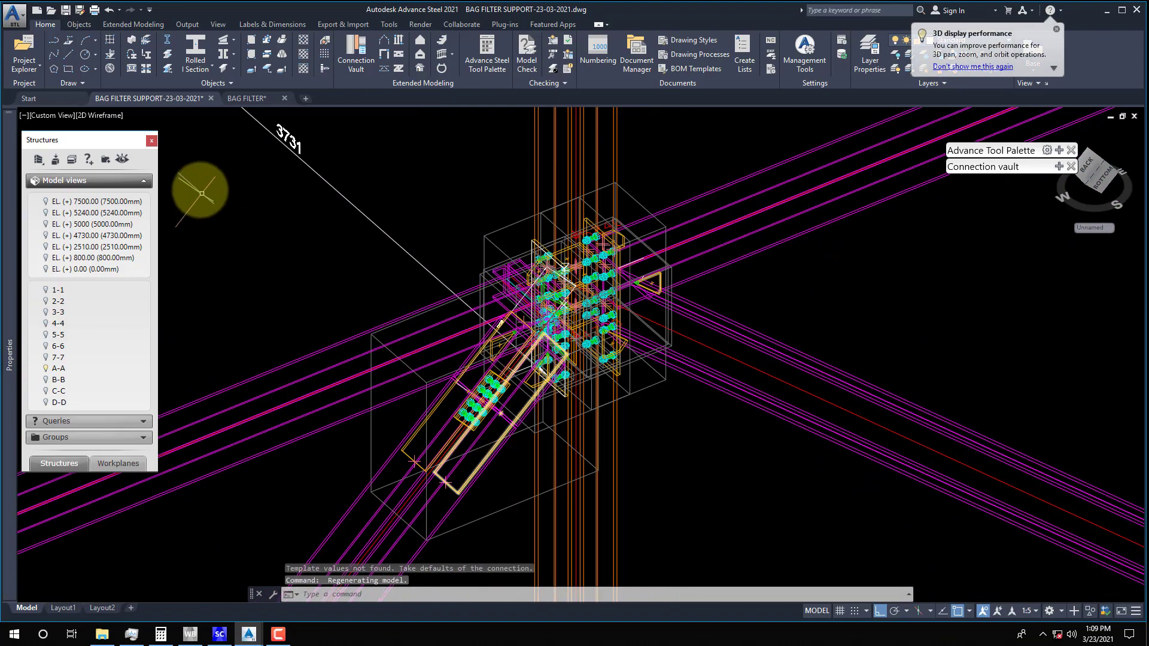
pyautogui.click(108, 123)
pyautogui.click(147, 159)
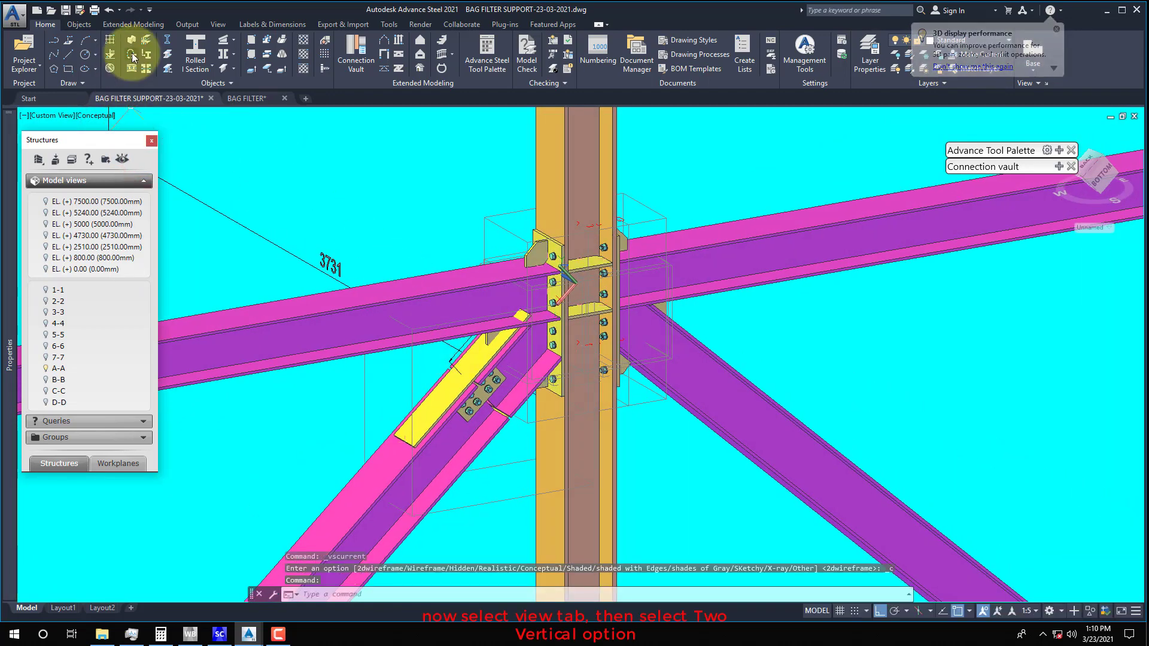
# Divide the model area into two vertical viewports and frame the splice joint from a different angle in each
pyautogui.click(217, 25)
pyautogui.click(171, 68)
pyautogui.click(182, 113)
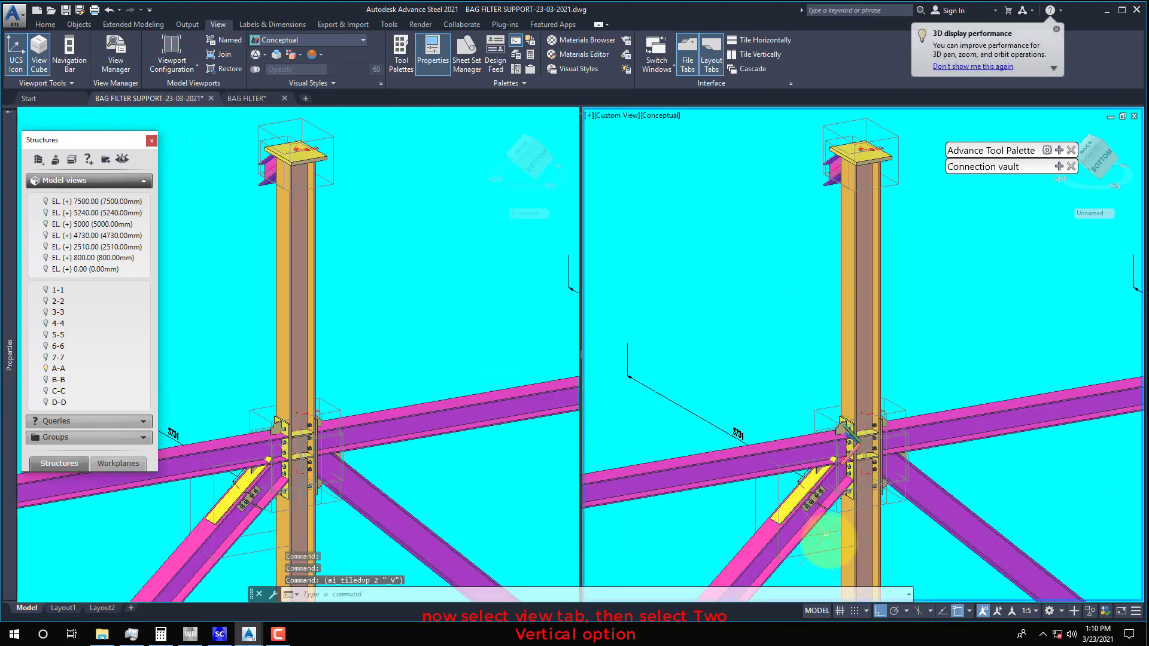
pyautogui.scroll(3, 828, 540)
pyautogui.keyDown('shift'); pyautogui.moveTo(811, 508); pyautogui.dragTo(733, 437, button='middle'); pyautogui.keyUp('shift')
pyautogui.scroll(5, 395, 469)
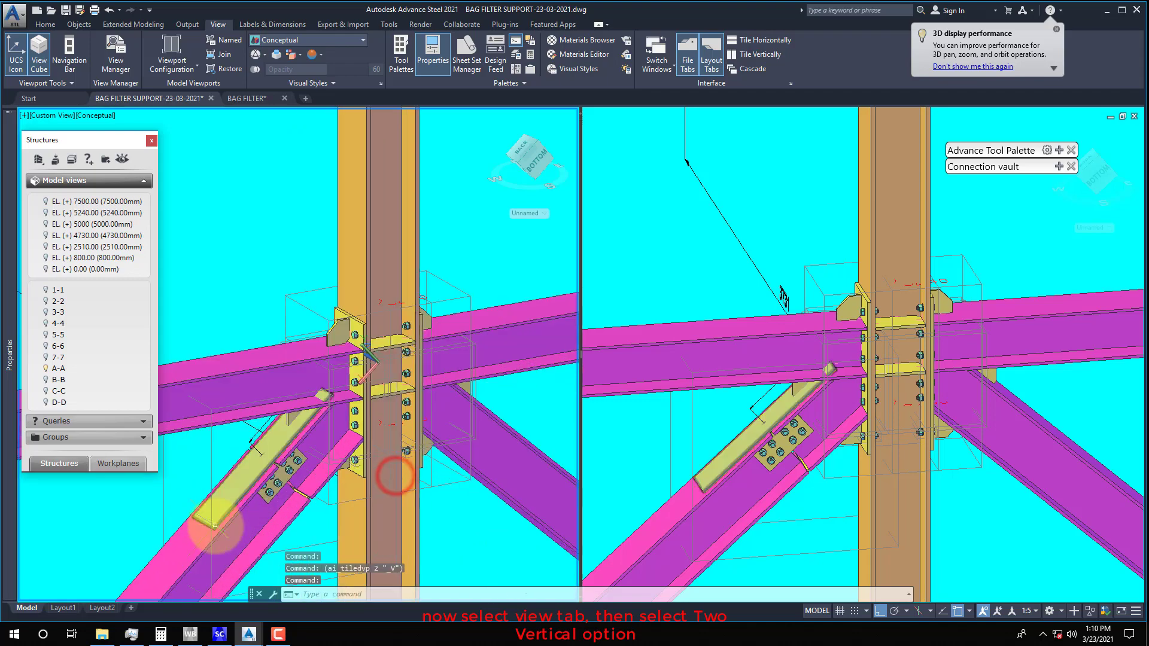
pyautogui.moveTo(227, 524)
pyautogui.keyDown('shift'); pyautogui.mouseDown(button='middle')
pyautogui.moveTo(232, 545)
pyautogui.moveTo(192, 400)
pyautogui.moveTo(219, 510)
pyautogui.mouseUp(button='middle'); pyautogui.keyUp('shift')
pyautogui.moveTo(323, 419); pyautogui.dragTo(362, 385, button='middle')
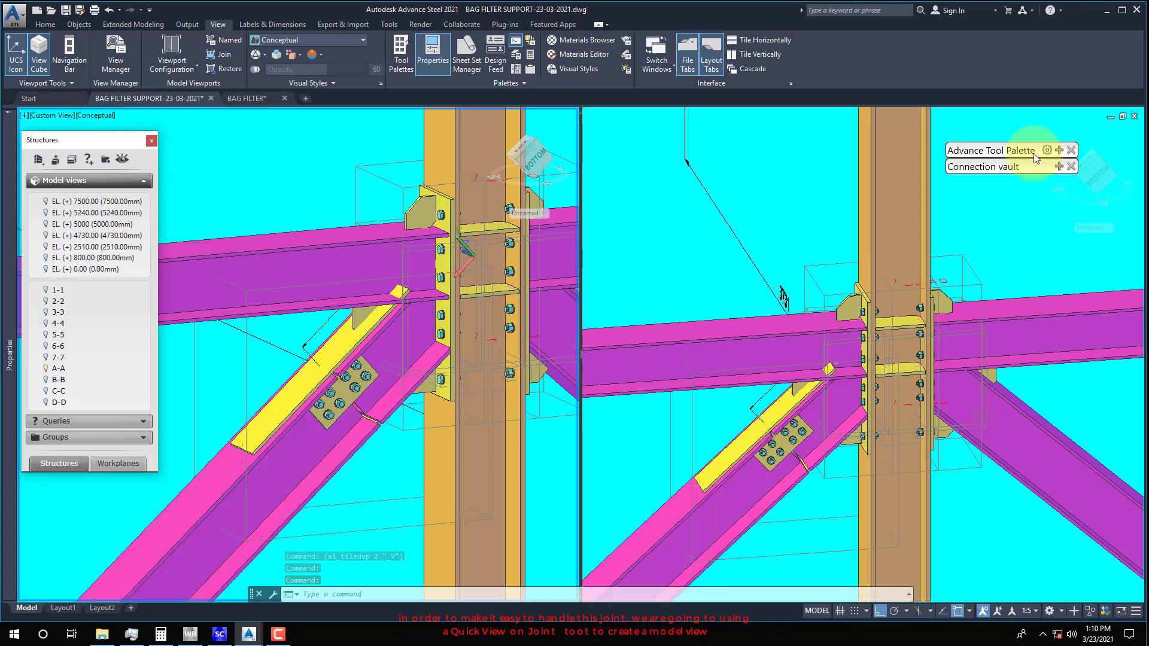
# Create a quick view on the brace's web splice plate, with default 1000 depth, X and Y view extensions
pyautogui.moveTo(1003, 153); pyautogui.dragTo(993, 130)
pyautogui.moveTo(1041, 135)
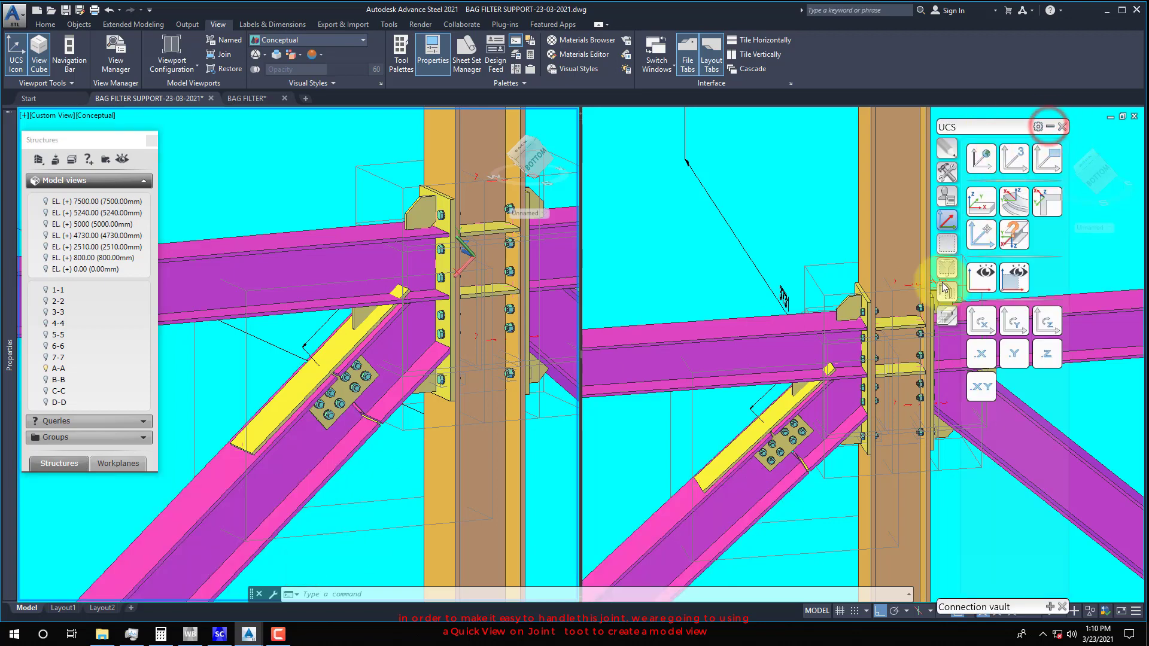
pyautogui.click(1046, 173)
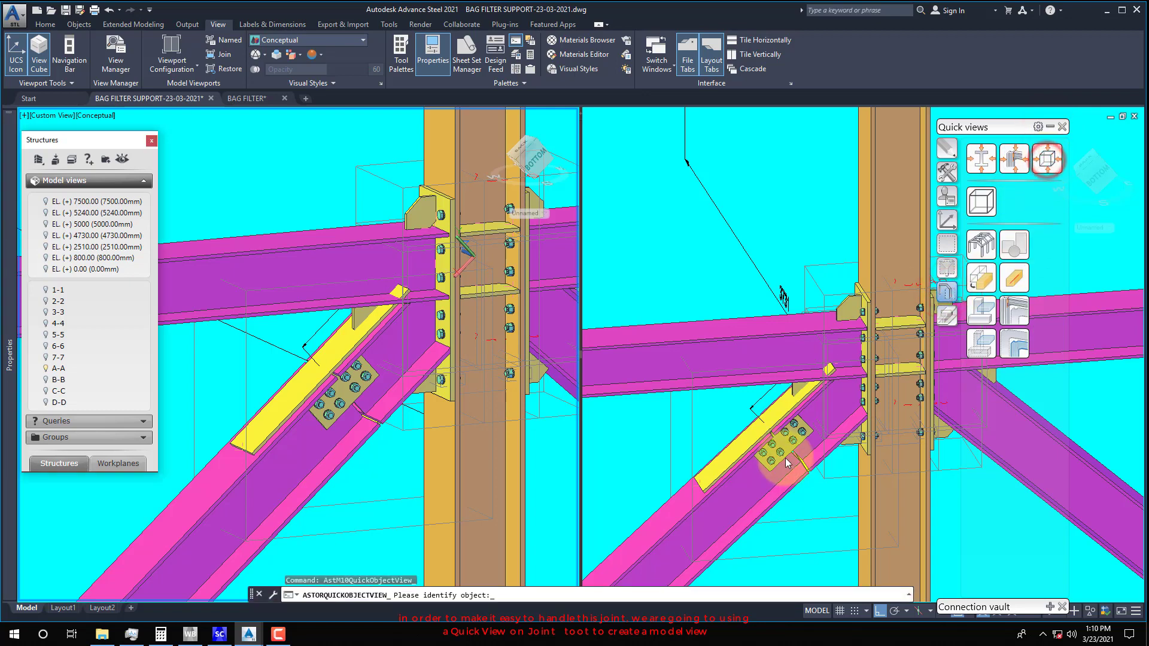
pyautogui.scroll(2, 352, 400)
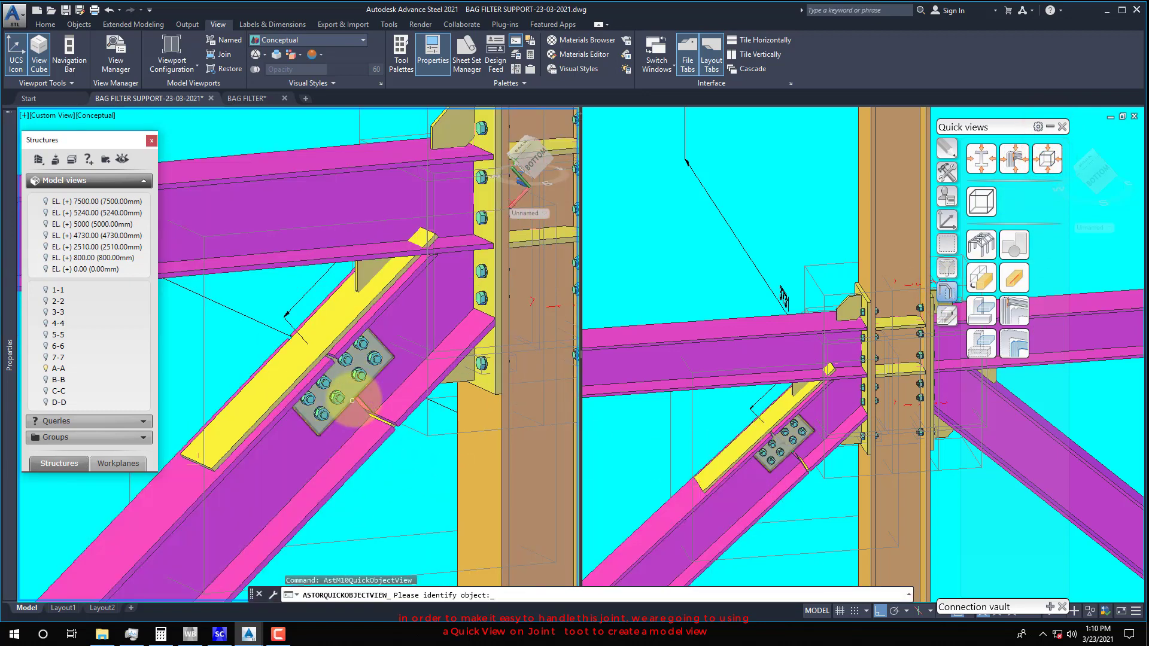
pyautogui.click(355, 396)
pyautogui.scroll(-1, 370, 413)
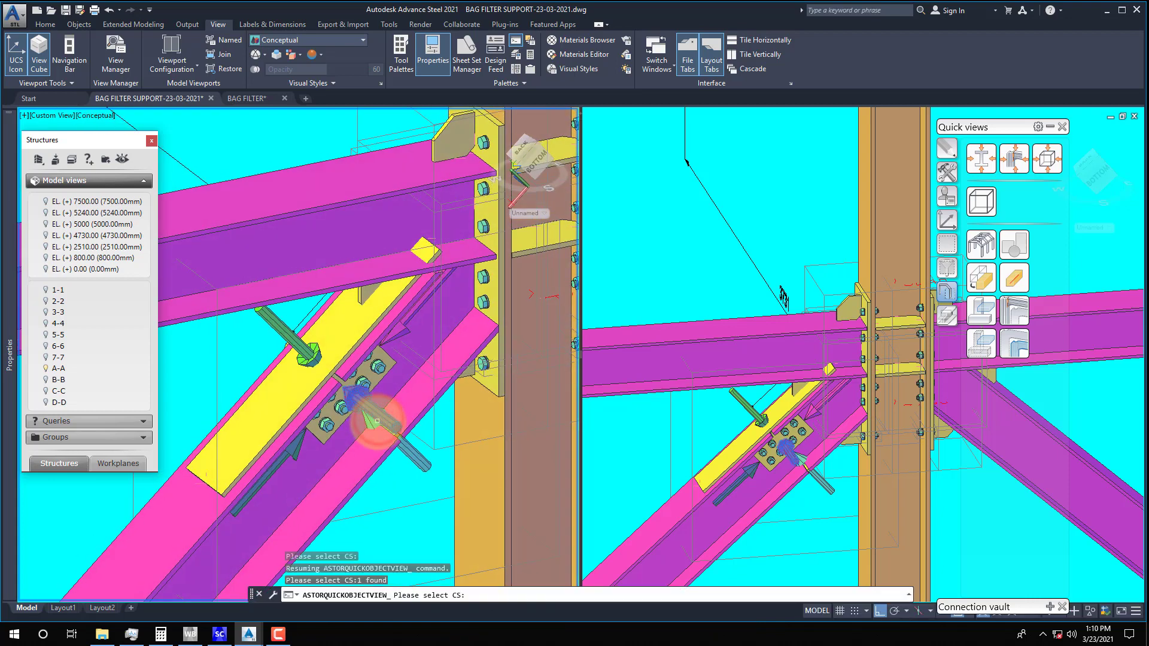
pyautogui.click(377, 420)
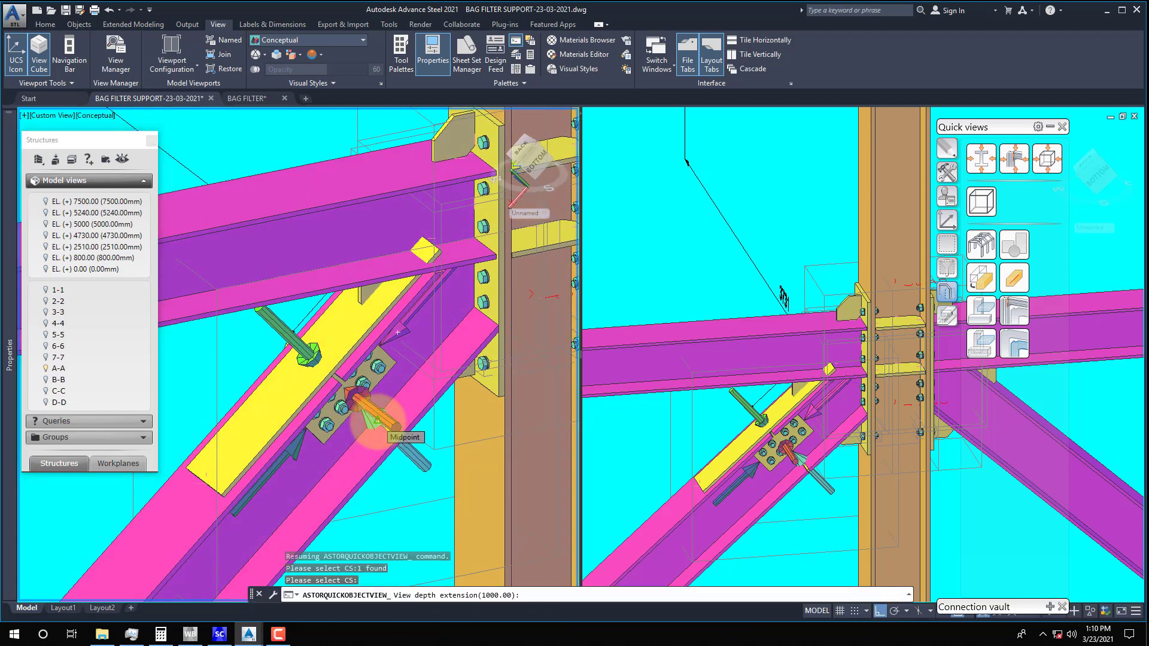
pyautogui.rightClick(373, 414)
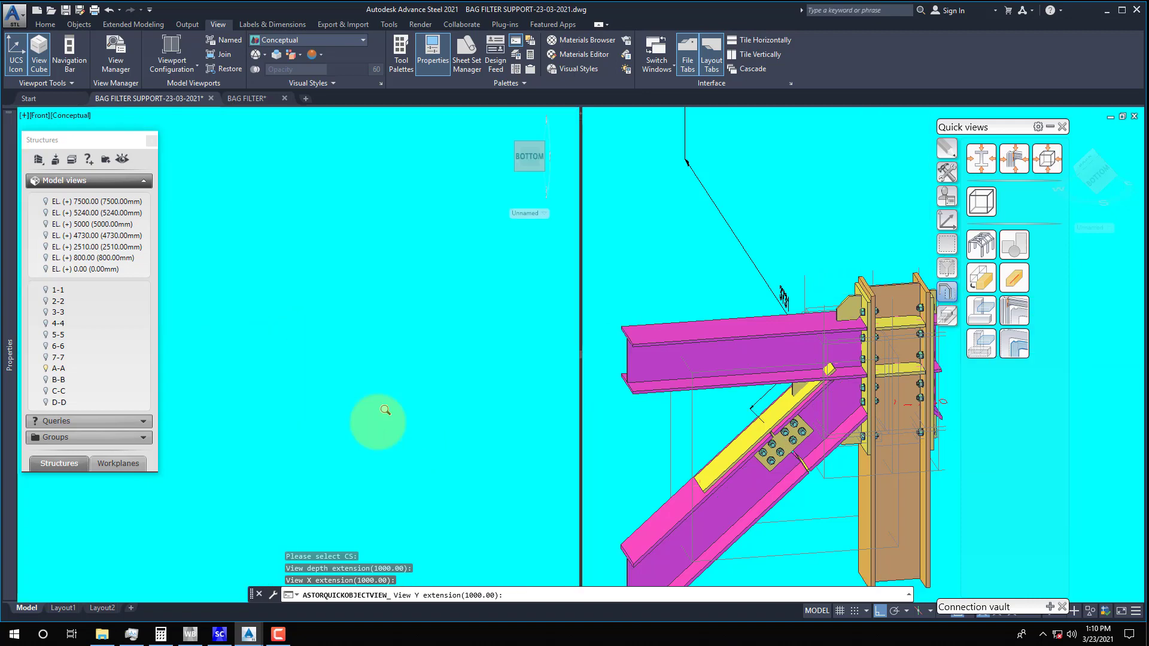
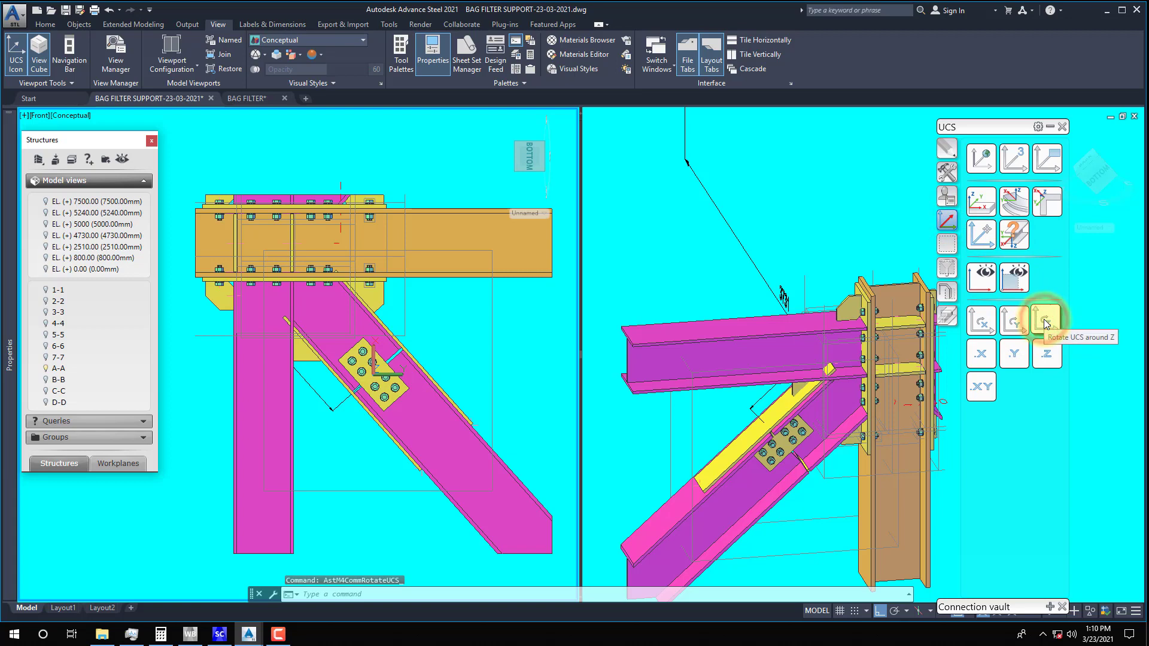
# Rotate the UCS around Z and realign the quick view to it until the column stands upright and the beam is above the brace
pyautogui.click(1014, 278)
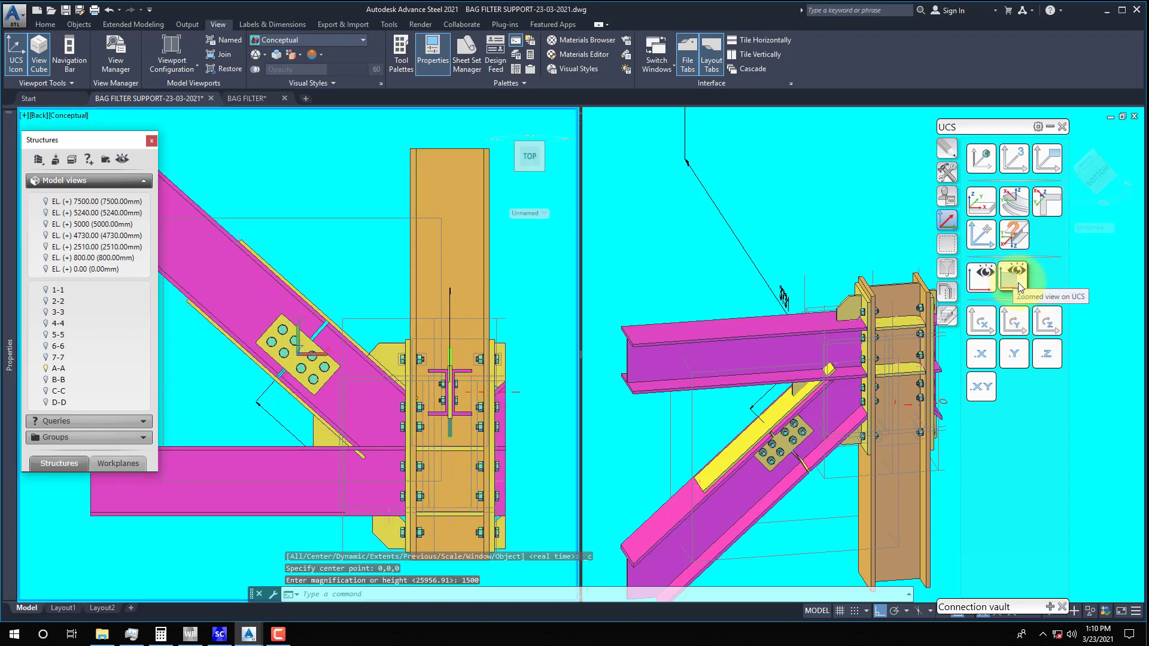
pyautogui.click(1047, 326)
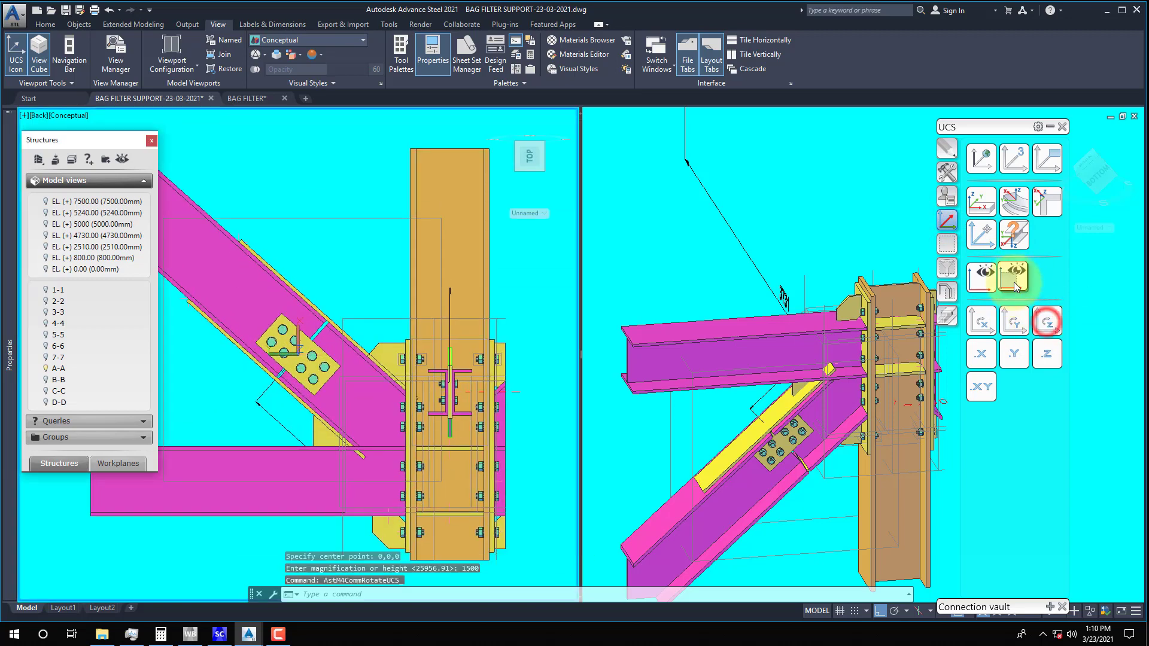
pyautogui.click(1013, 279)
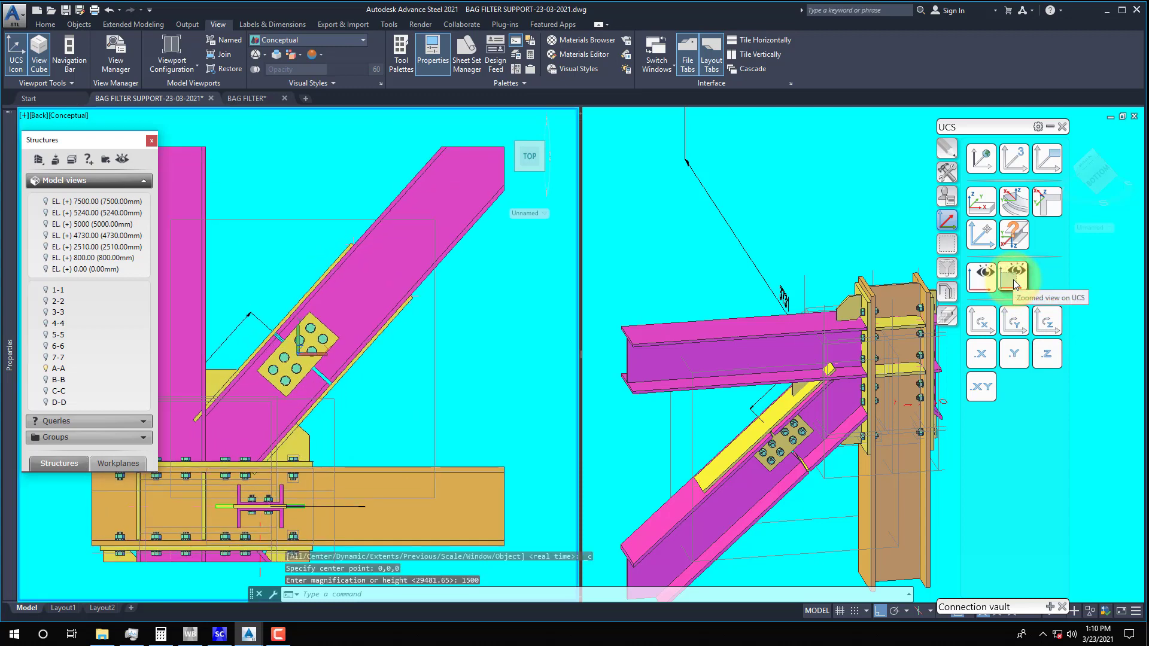
pyautogui.click(1045, 321)
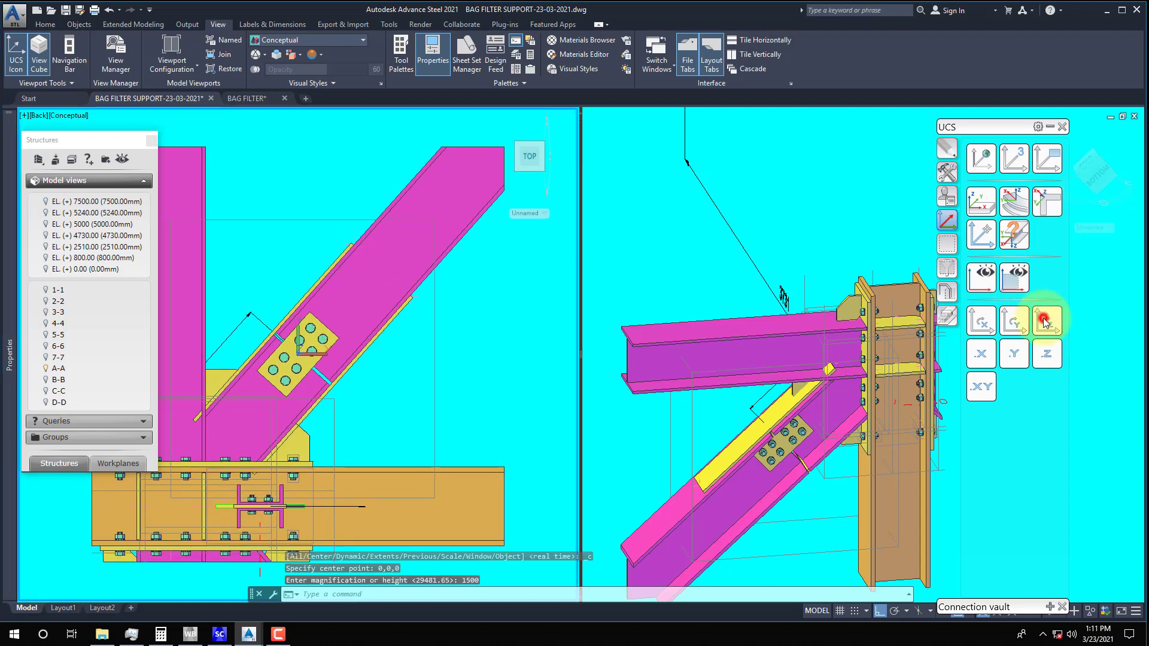
pyautogui.click(1019, 286)
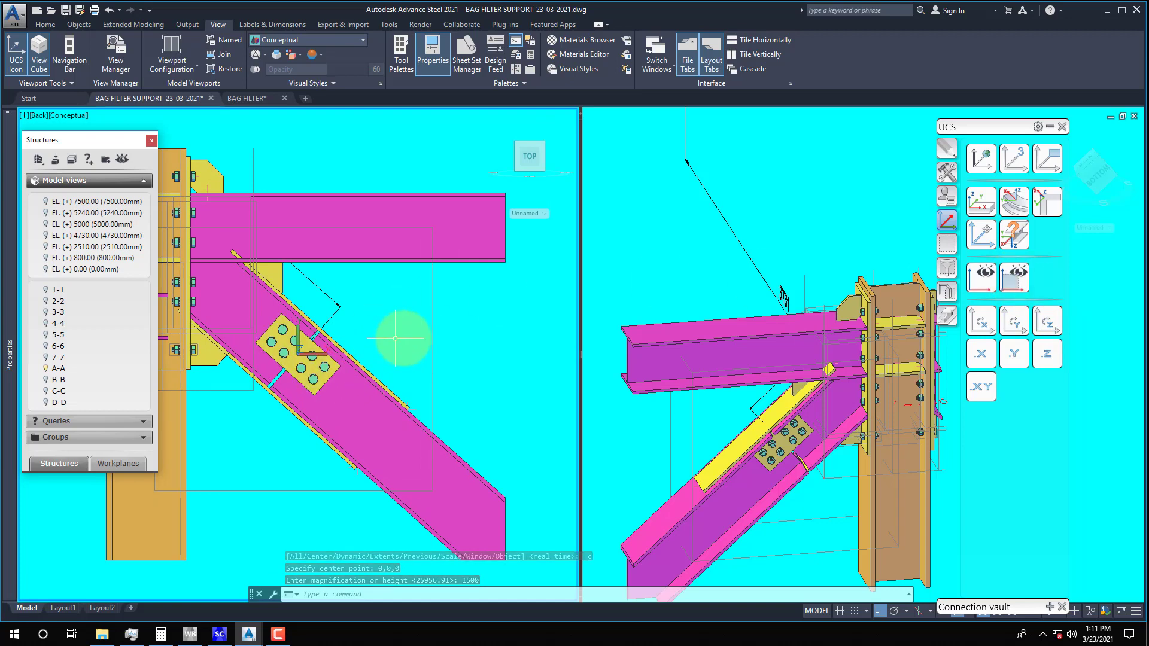
# Frame the splice plate in the quick view and set that viewport's visual style to 2D Wireframe
pyautogui.scroll(-2, 404, 333)
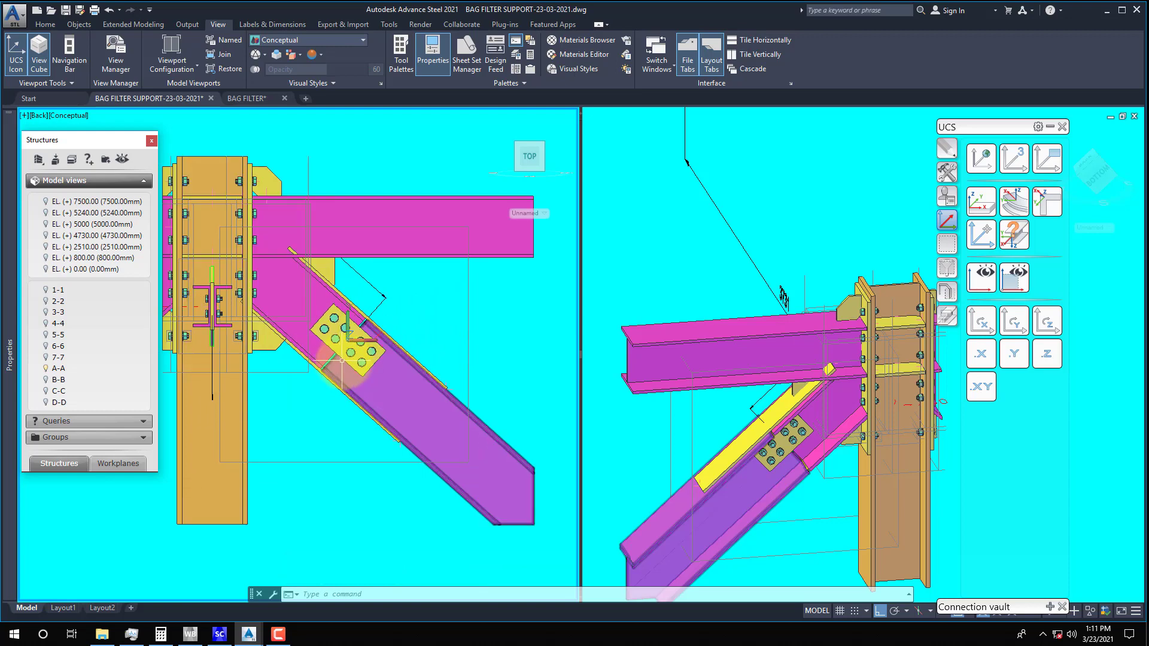
pyautogui.scroll(2, 355, 359)
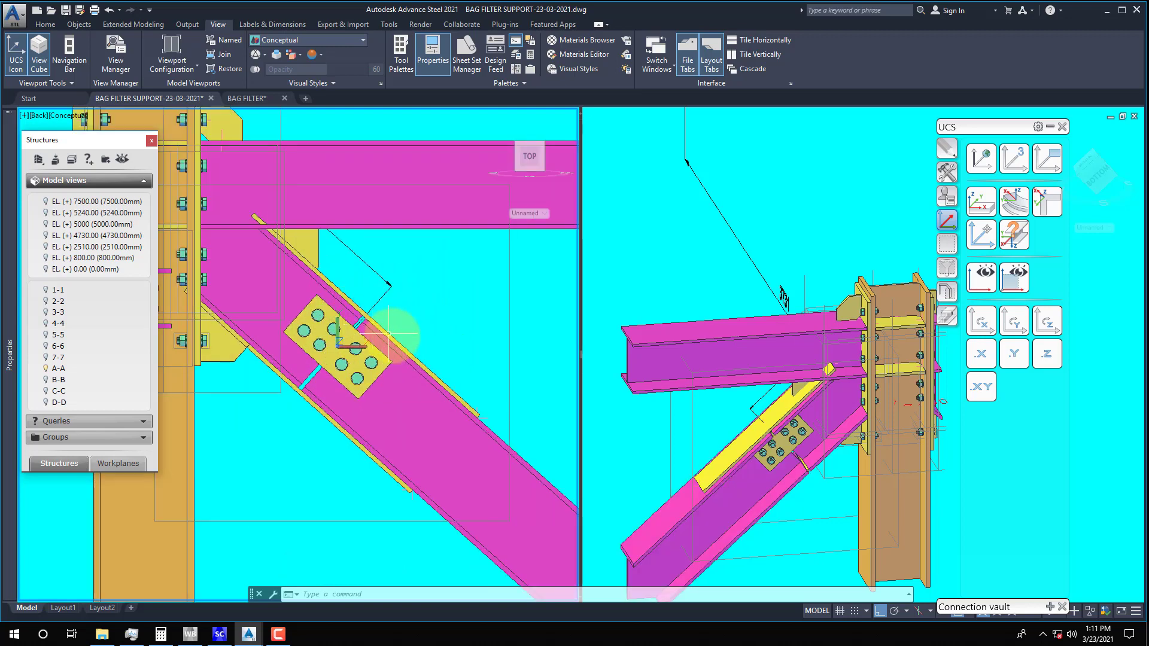
pyautogui.scroll(2, 395, 335)
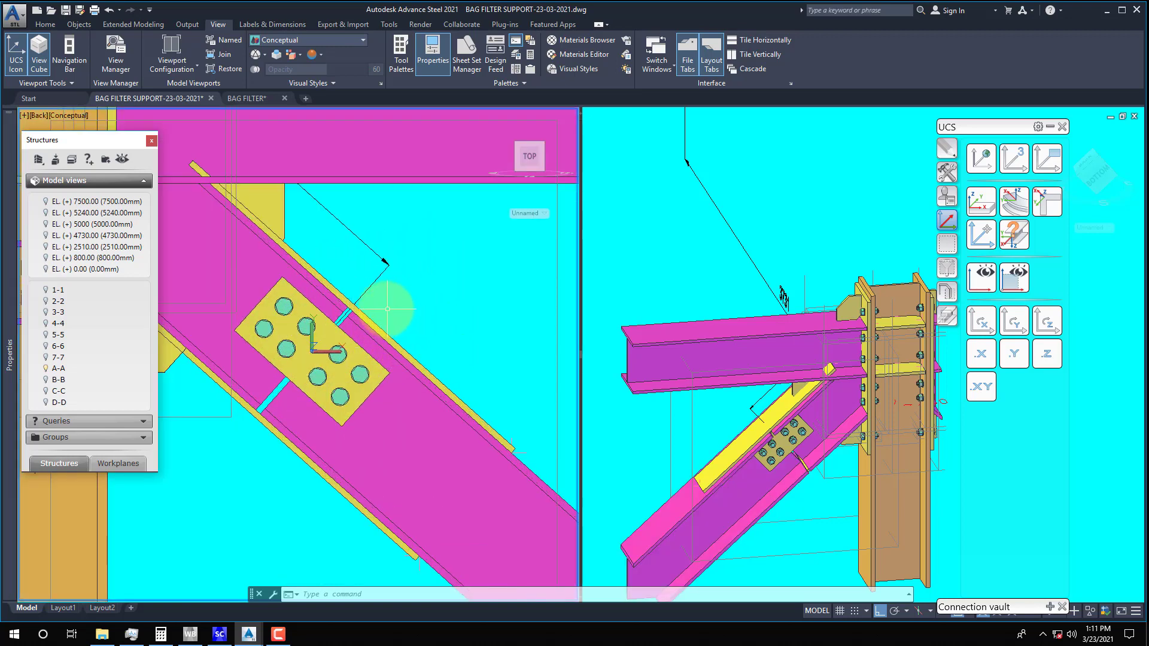
pyautogui.scroll(-2, 364, 303)
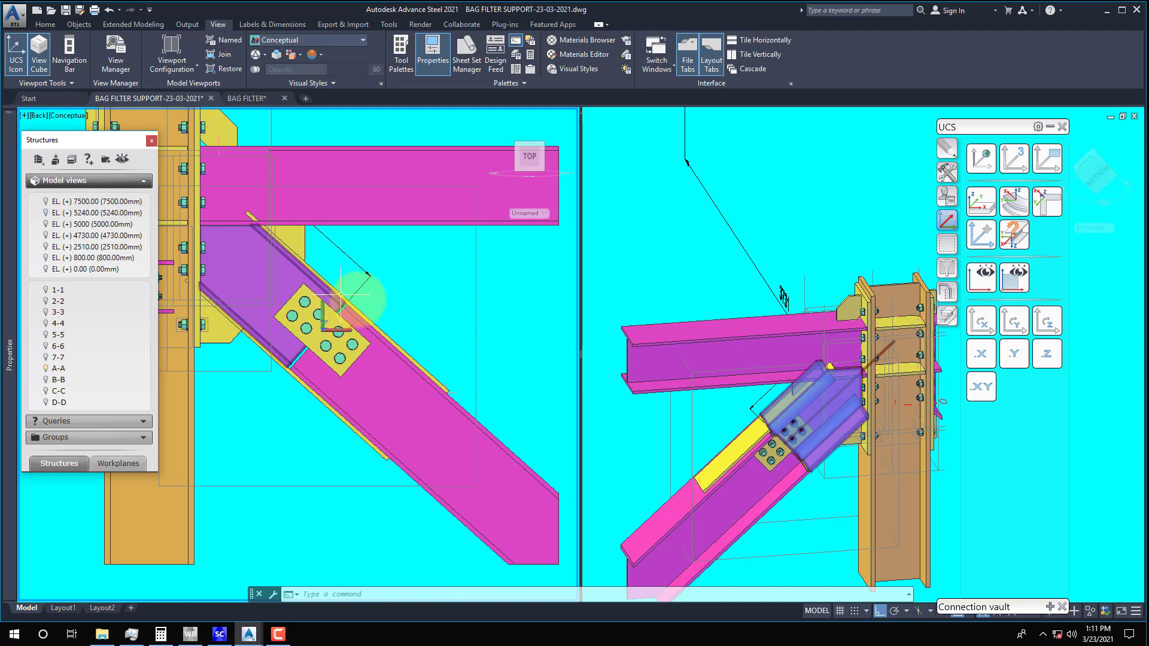
pyautogui.click(65, 115)
pyautogui.click(101, 145)
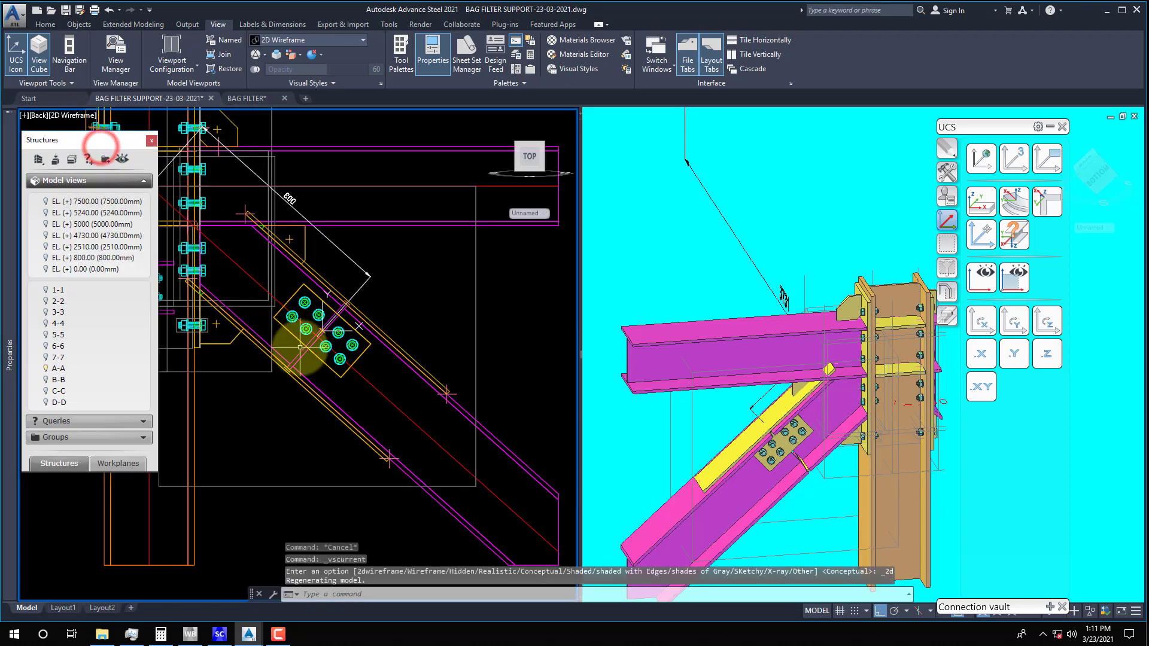
# Collapse the Advance Tool Palette, enlarge the splice joint from a new angle in the Conceptual viewport, and reactivate the wireframe viewport
pyautogui.click(752, 412)
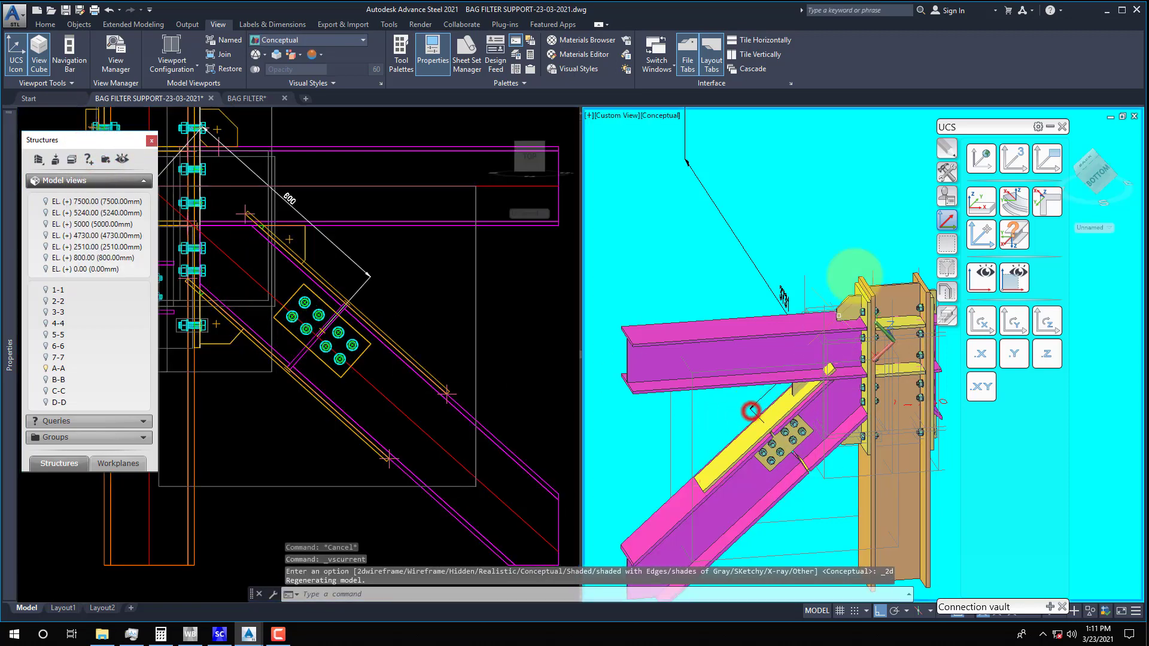
pyautogui.click(1050, 126)
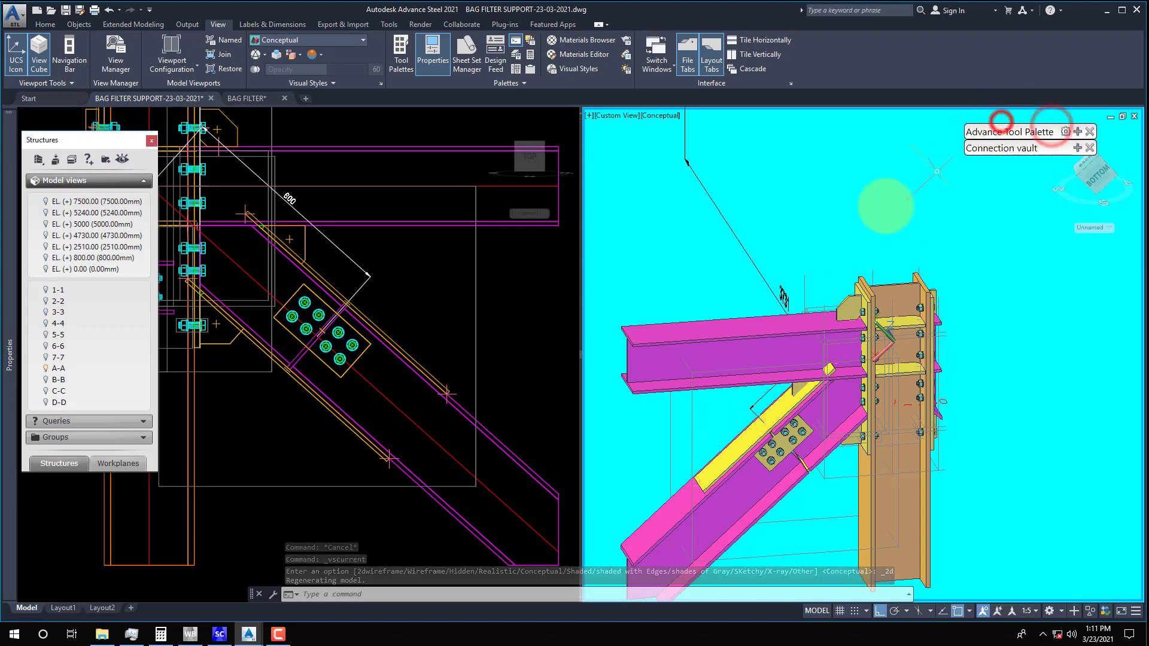
pyautogui.scroll(4, 844, 272)
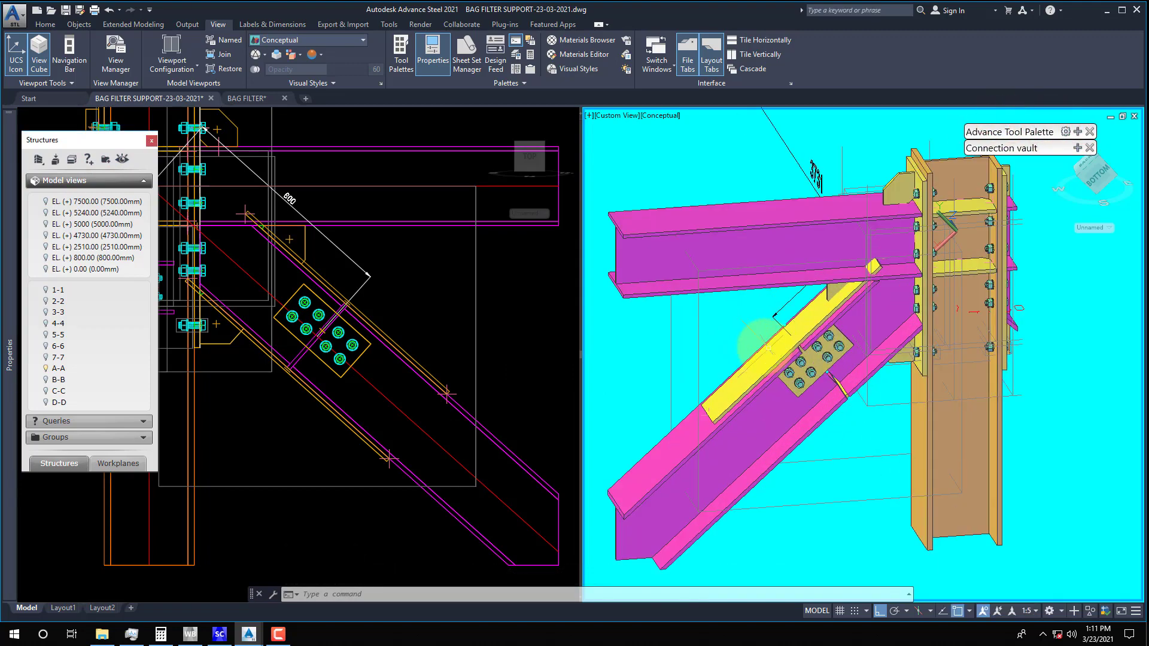
pyautogui.moveTo(755, 350); pyautogui.dragTo(777, 328, button='middle')
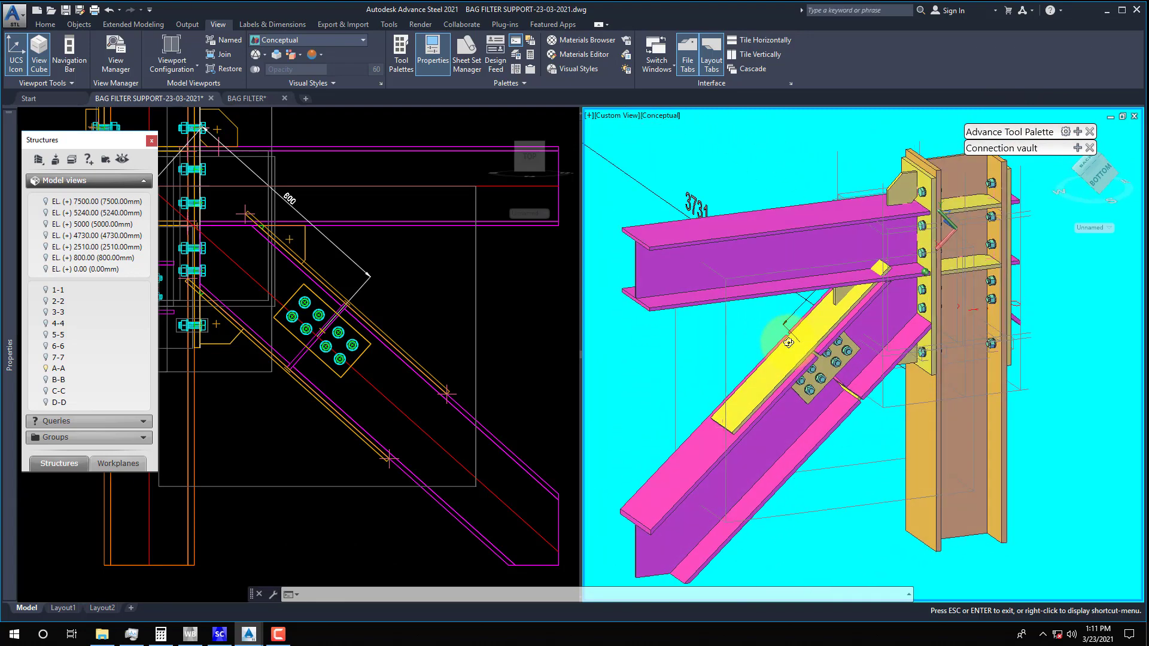
pyautogui.click(380, 304)
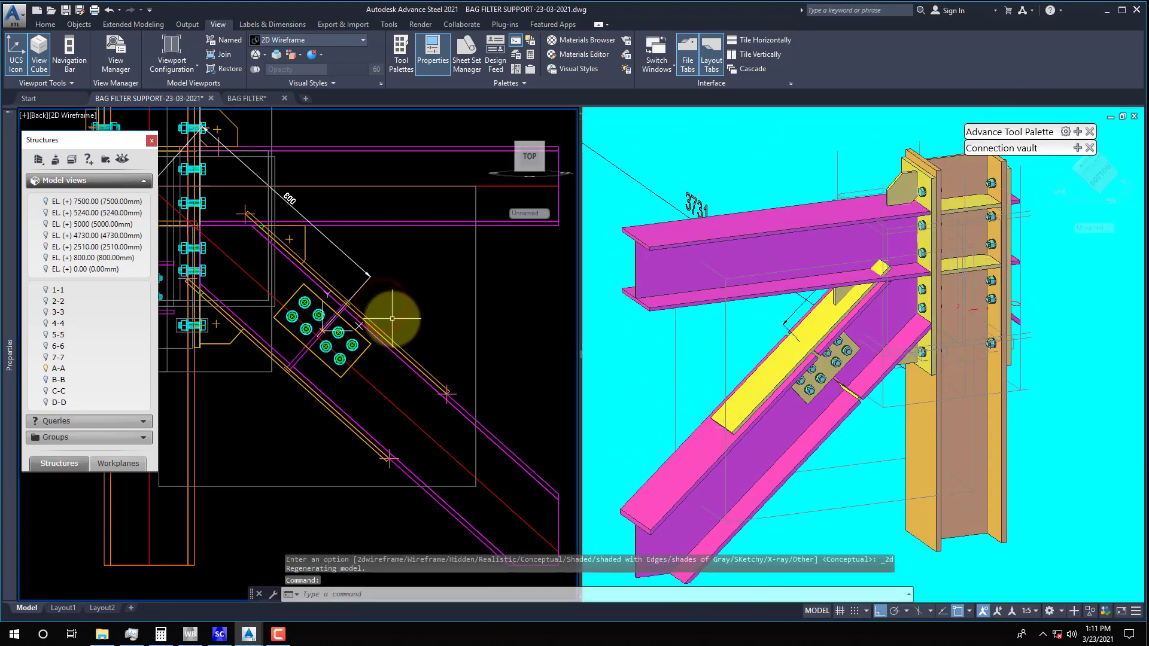
pyautogui.scroll(-2, 389, 323)
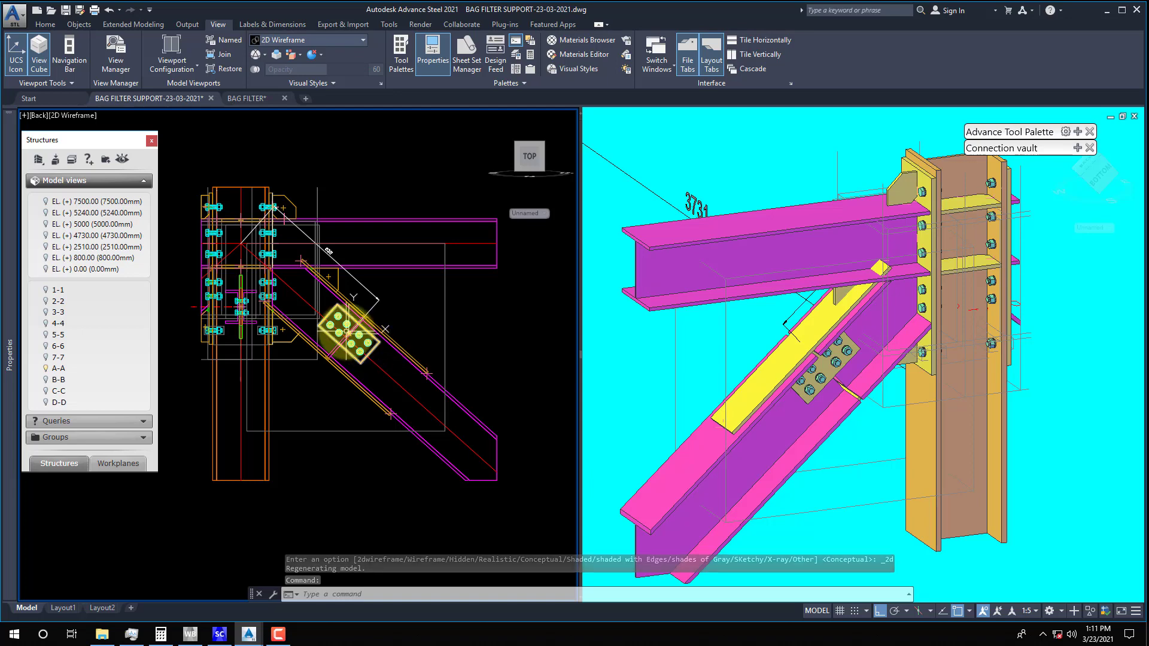
pyautogui.scroll(2, 349, 333)
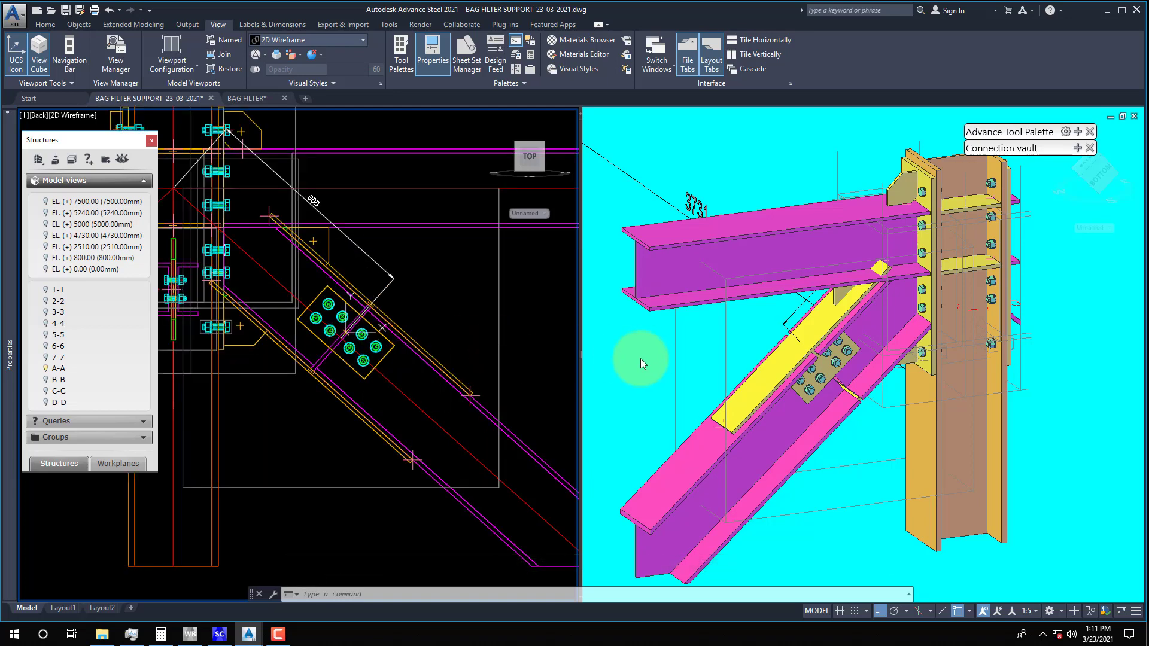
# Rotate the UCS twice around Y and realign the wireframe viewport to it, framing the splice plate from the opposite side
pyautogui.click(426, 284)
pyautogui.click(1078, 132)
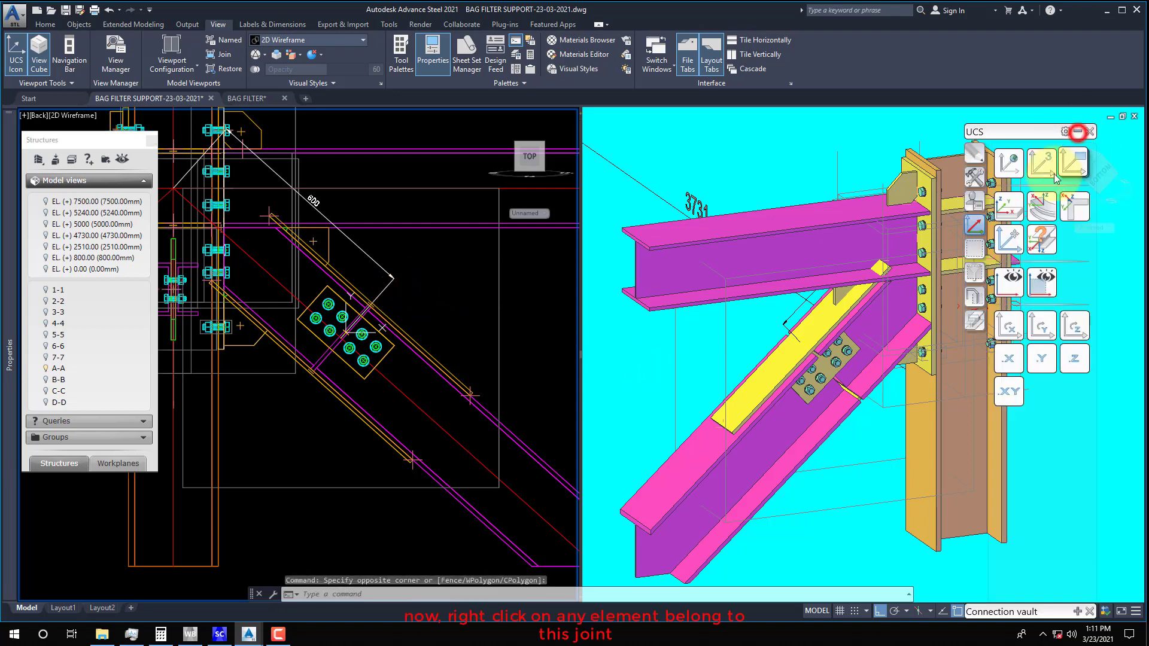
pyautogui.click(1041, 326)
pyautogui.click(1041, 326)
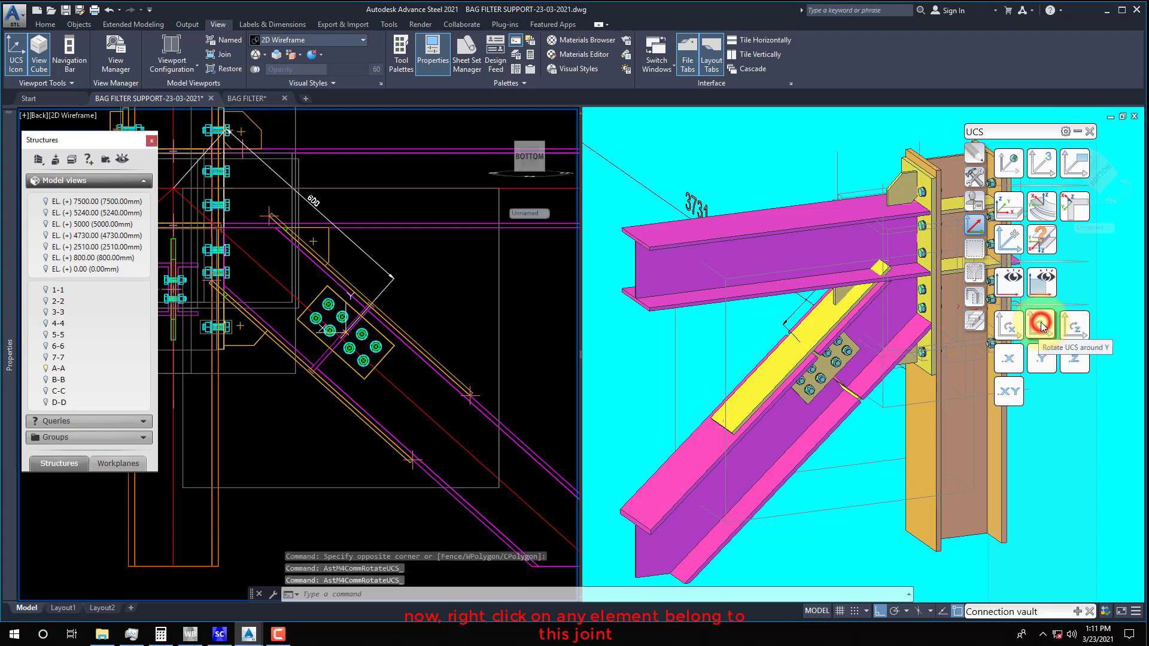
pyautogui.click(1041, 281)
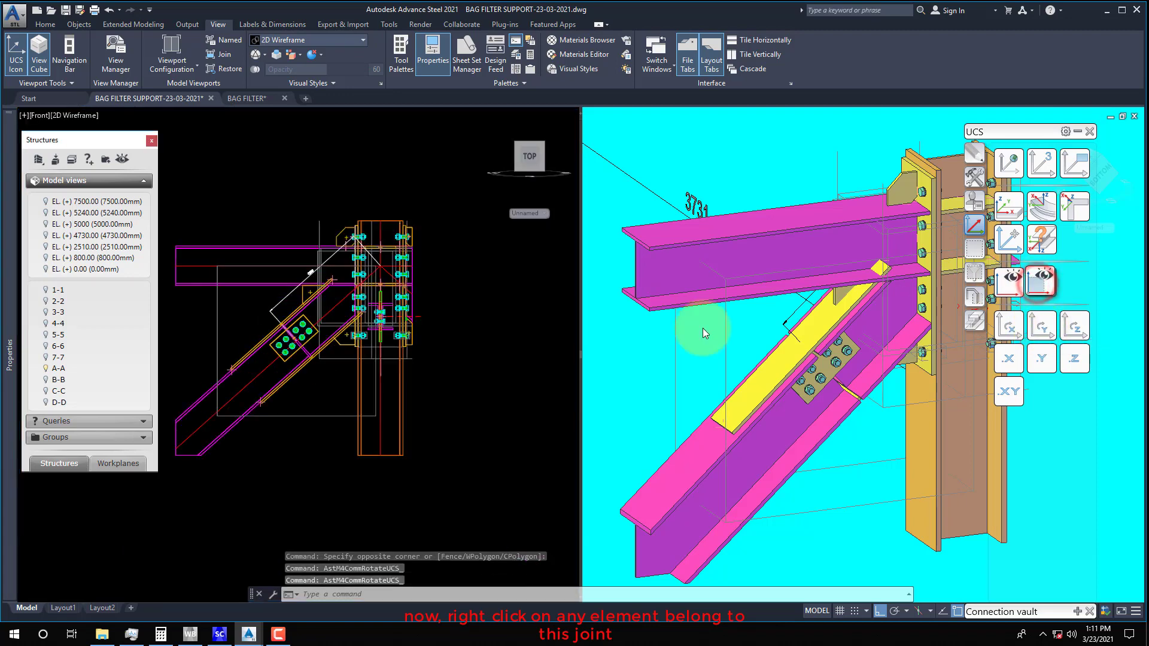
pyautogui.scroll(2, 277, 344)
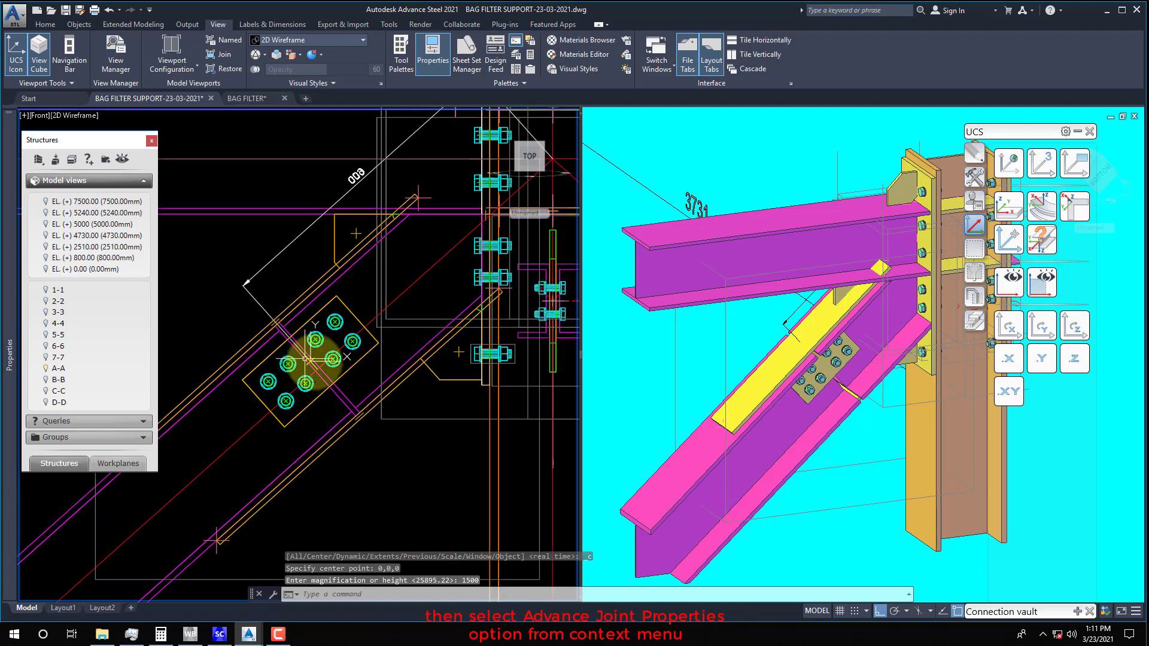
# Open the Advance Joint Properties of the splice joint from its flange plate and move the dialog clear of the joint
pyautogui.click(700, 409)
pyautogui.click(744, 386)
pyautogui.rightClick(776, 371)
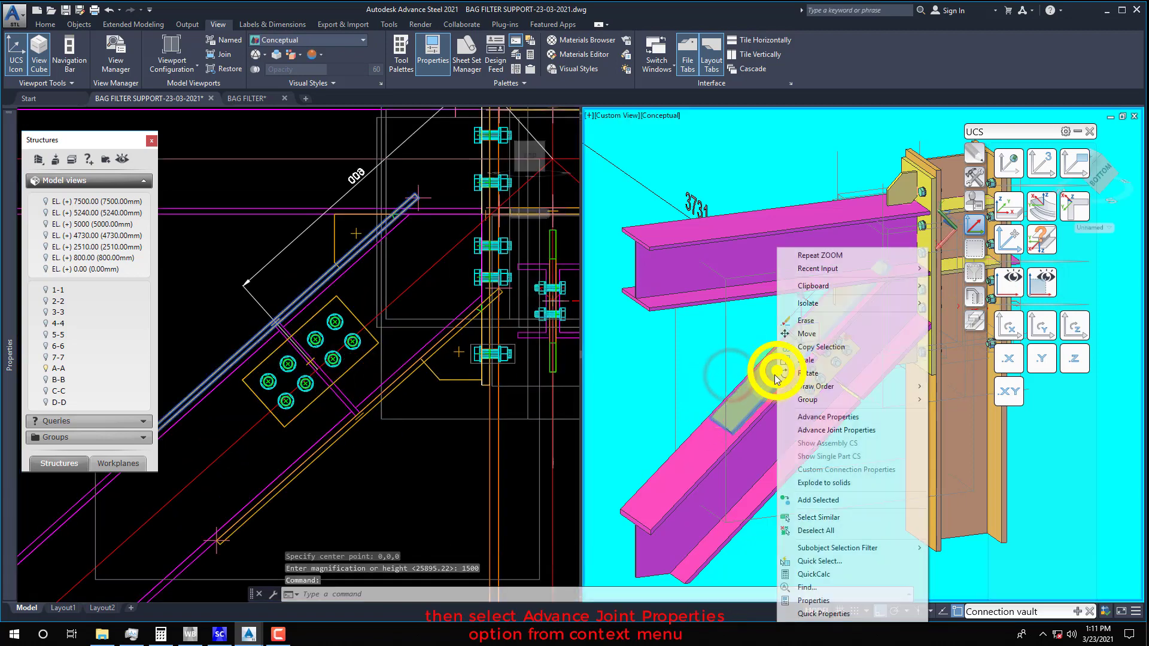
pyautogui.click(836, 431)
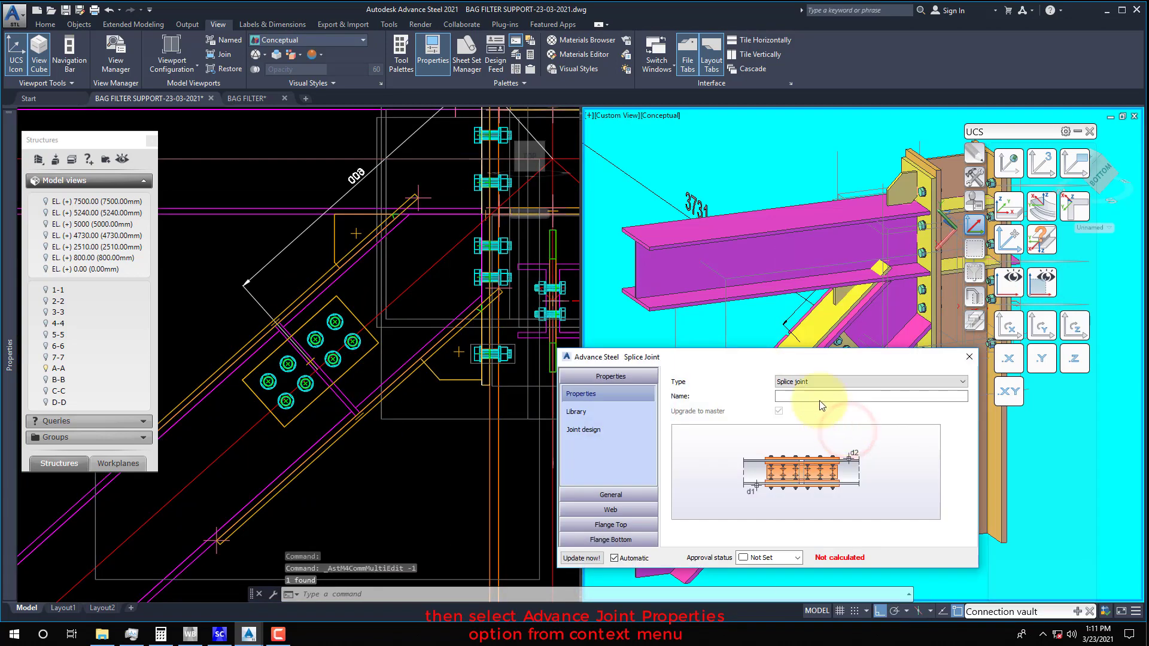
pyautogui.moveTo(752, 352); pyautogui.dragTo(873, 234)
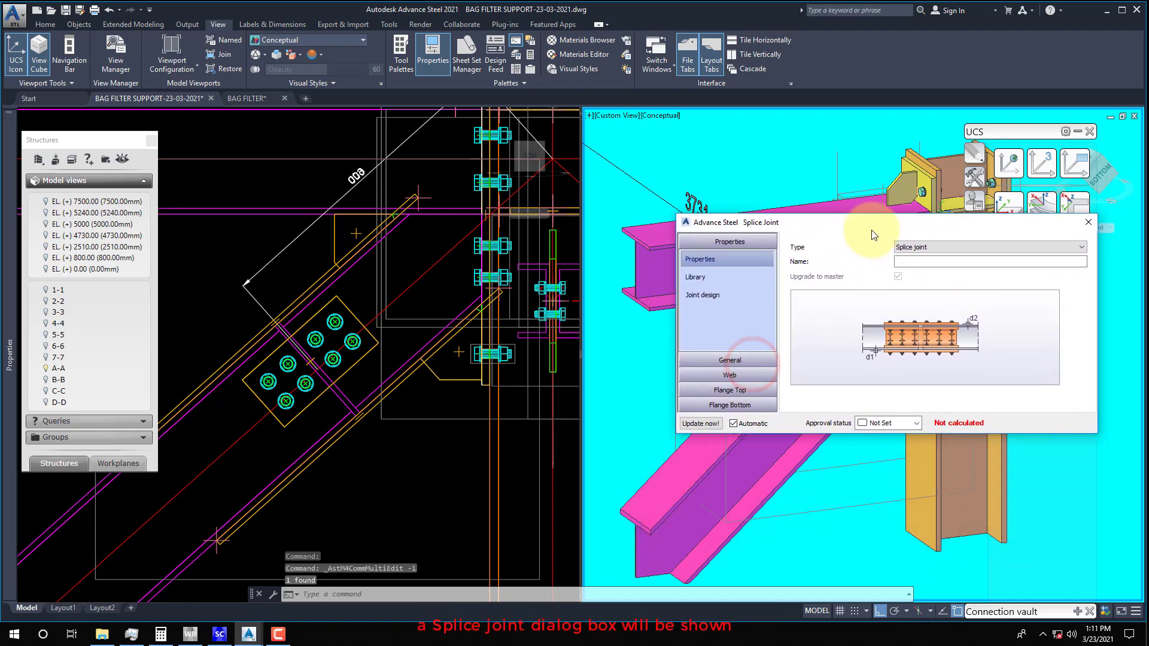
# Check the type of splice and the gaps to beam 1 and beam 2 in the joint's General settings
pyautogui.click(722, 366)
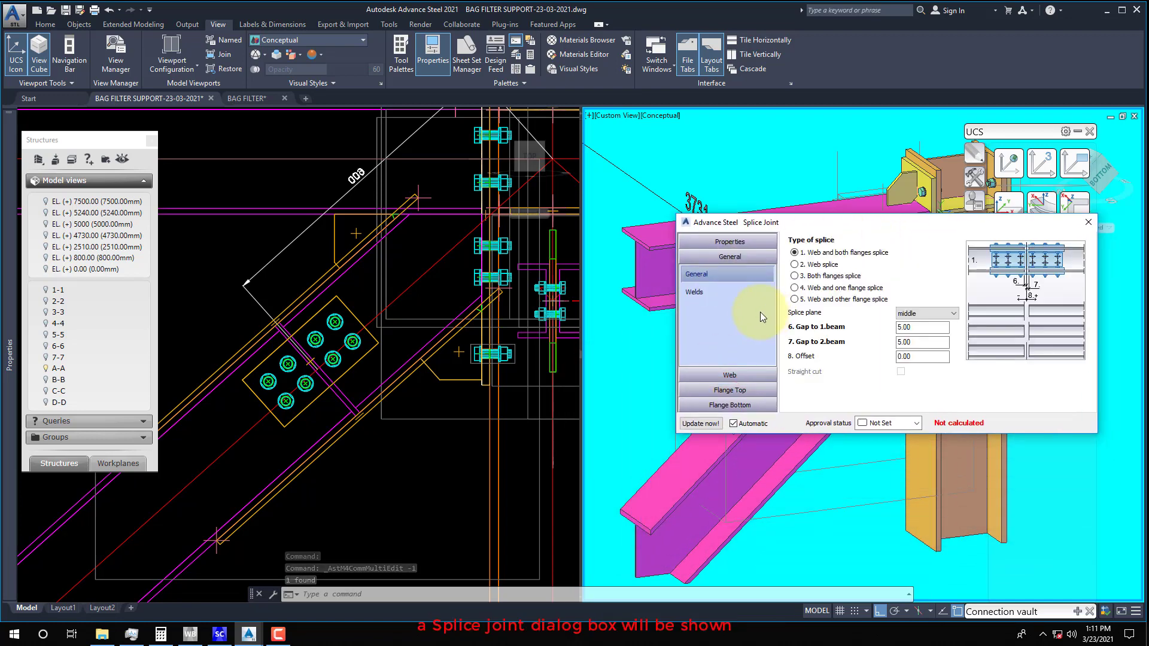
pyautogui.click(918, 342)
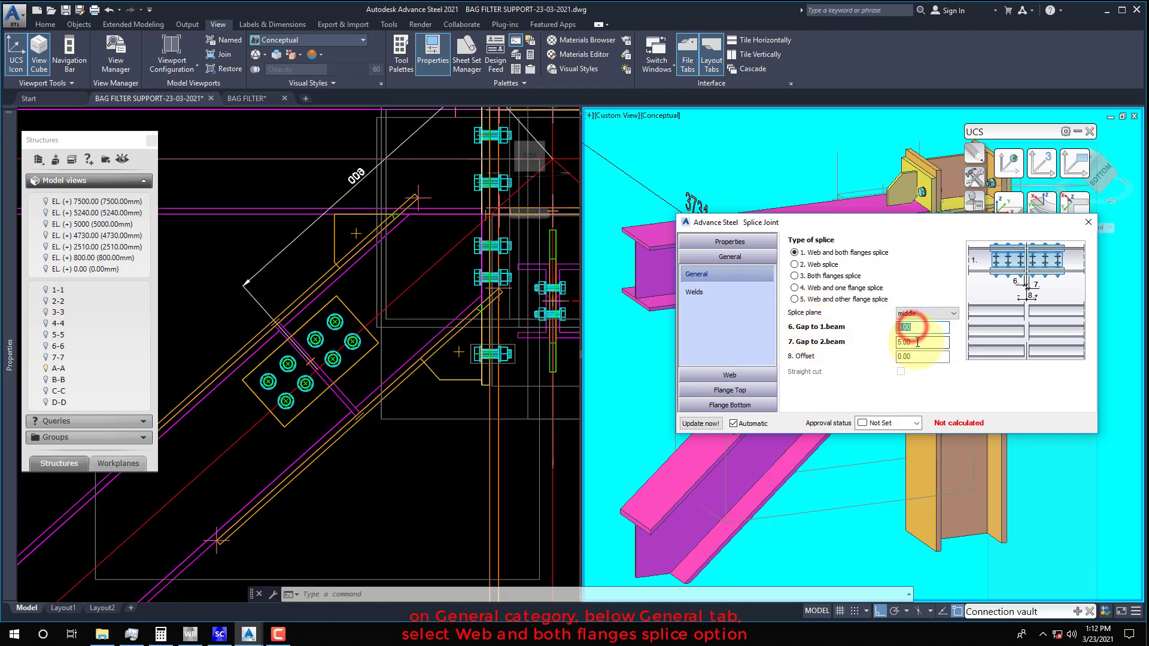
pyautogui.click(917, 342)
pyautogui.moveTo(823, 224); pyautogui.dragTo(660, 230)
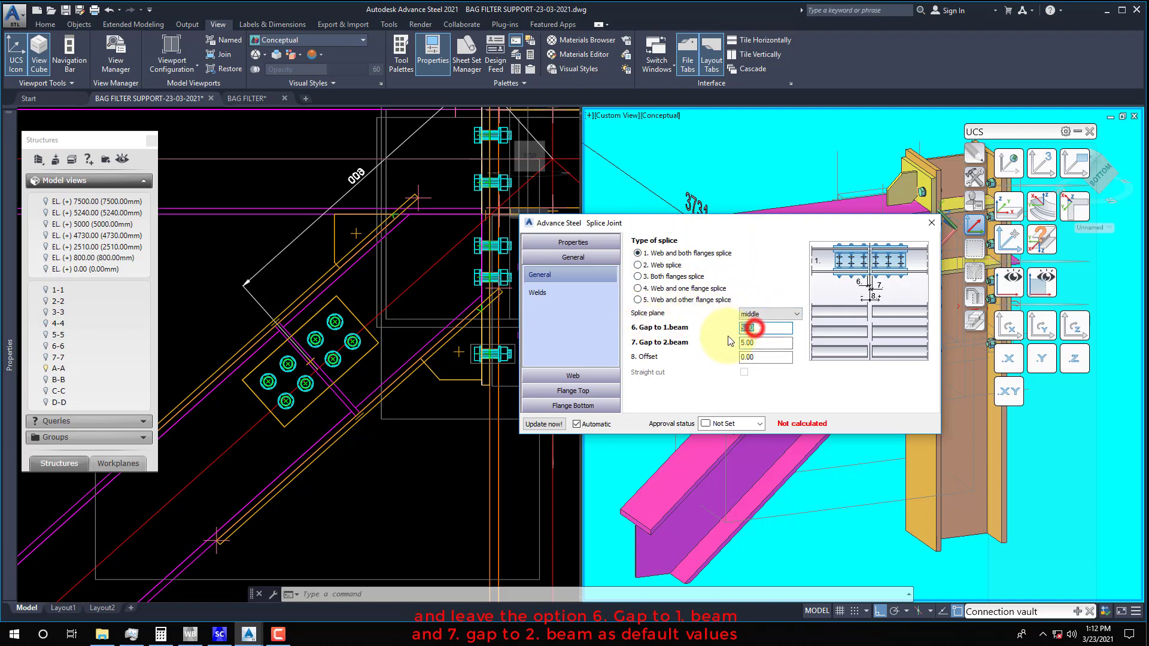
pyautogui.click(757, 342)
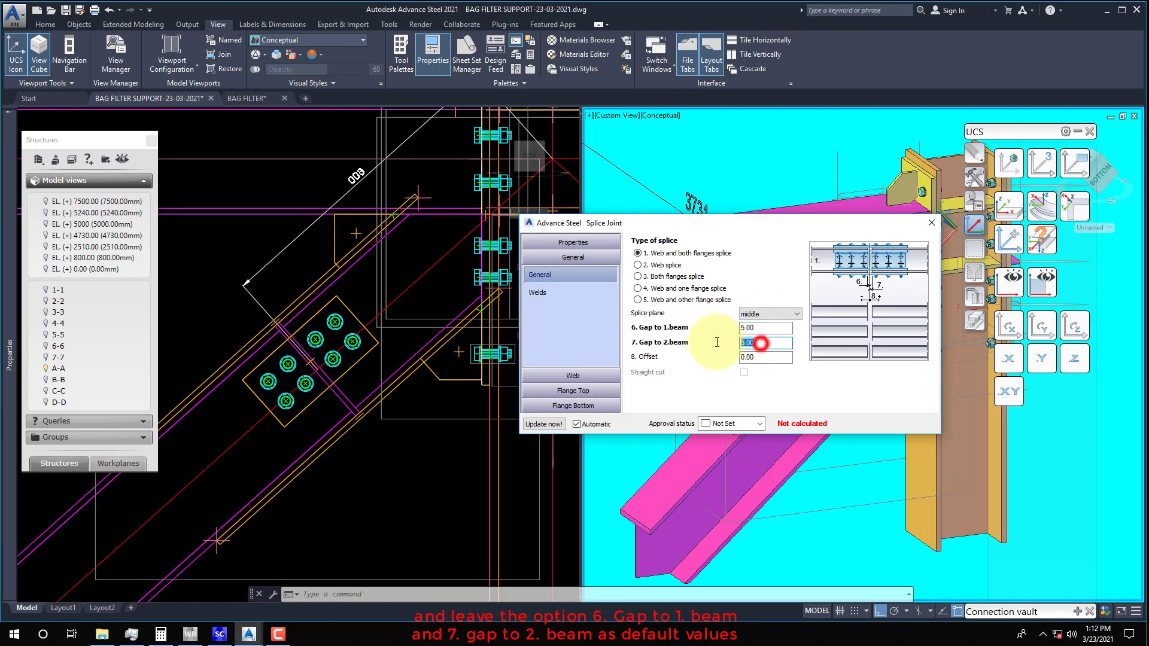
# Open the splice joint's web plate settings, move the dialog clear of the Conceptual view, and collapse the UCS palette
pyautogui.click(544, 295)
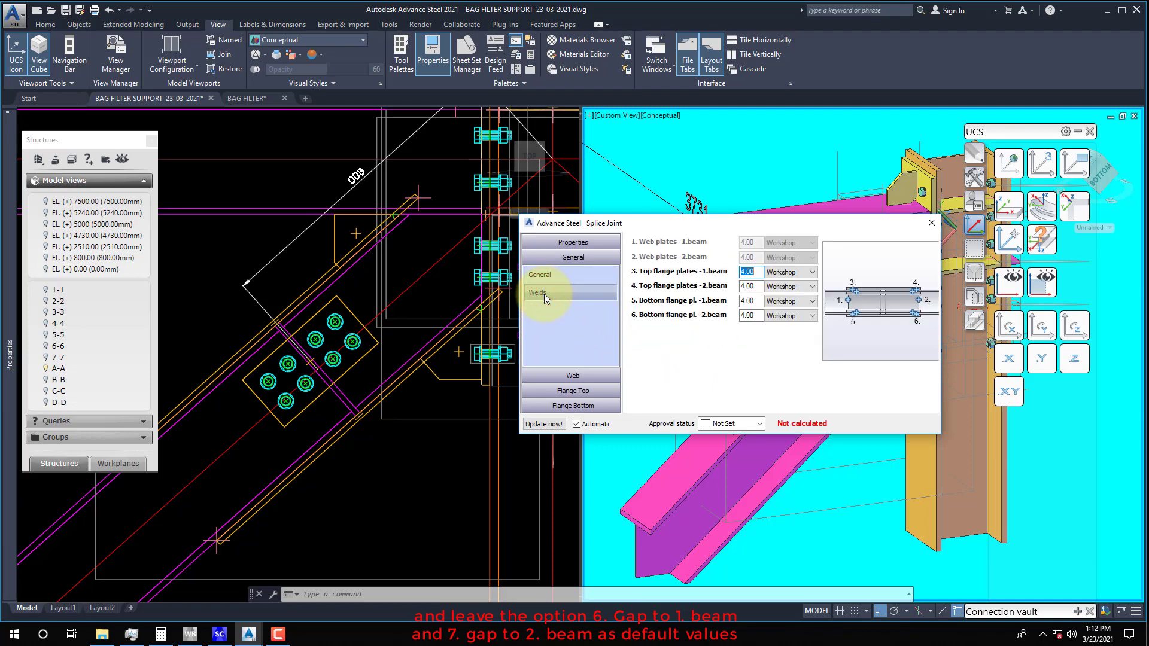
pyautogui.click(573, 377)
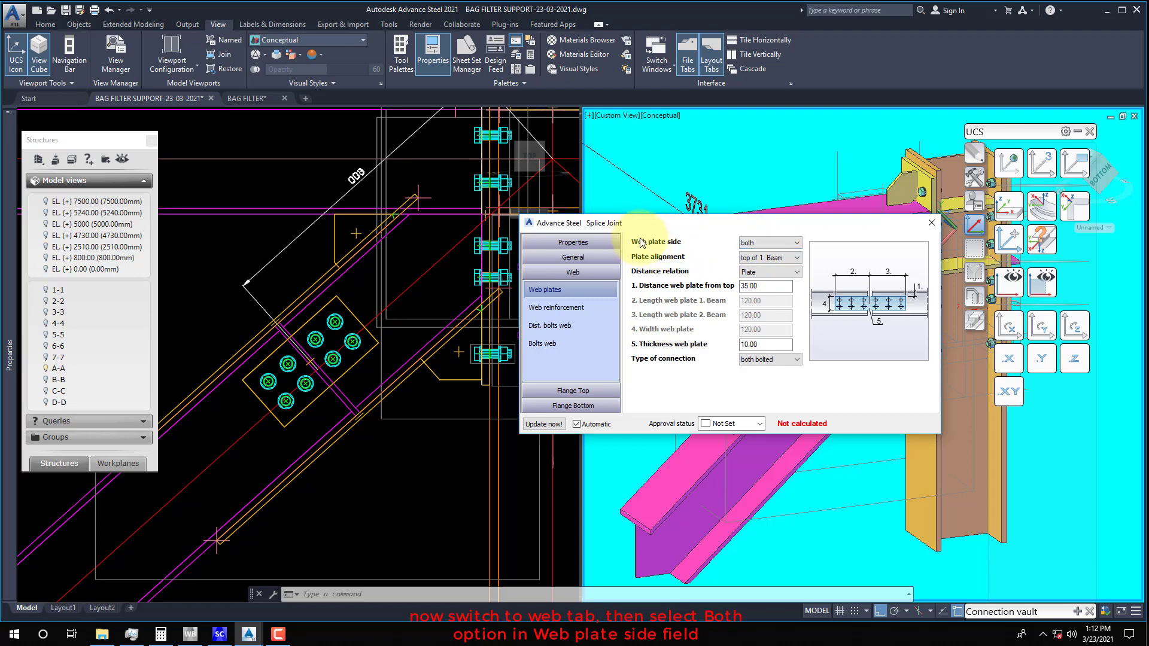
pyautogui.click(749, 245)
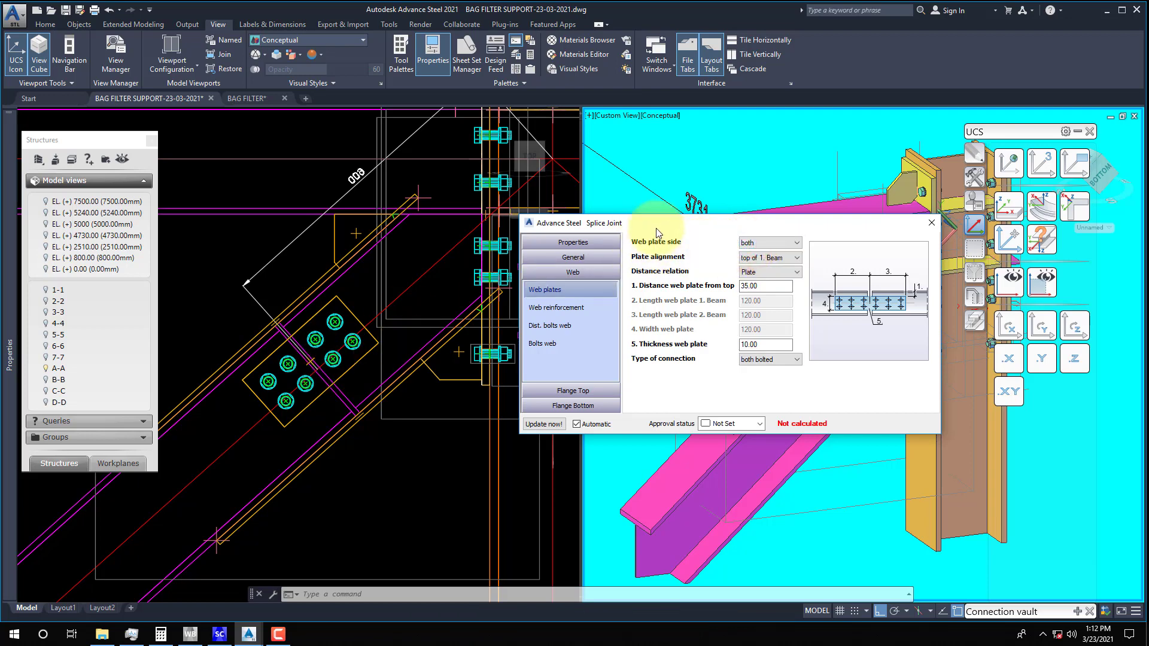
pyautogui.moveTo(657, 225); pyautogui.dragTo(366, 92)
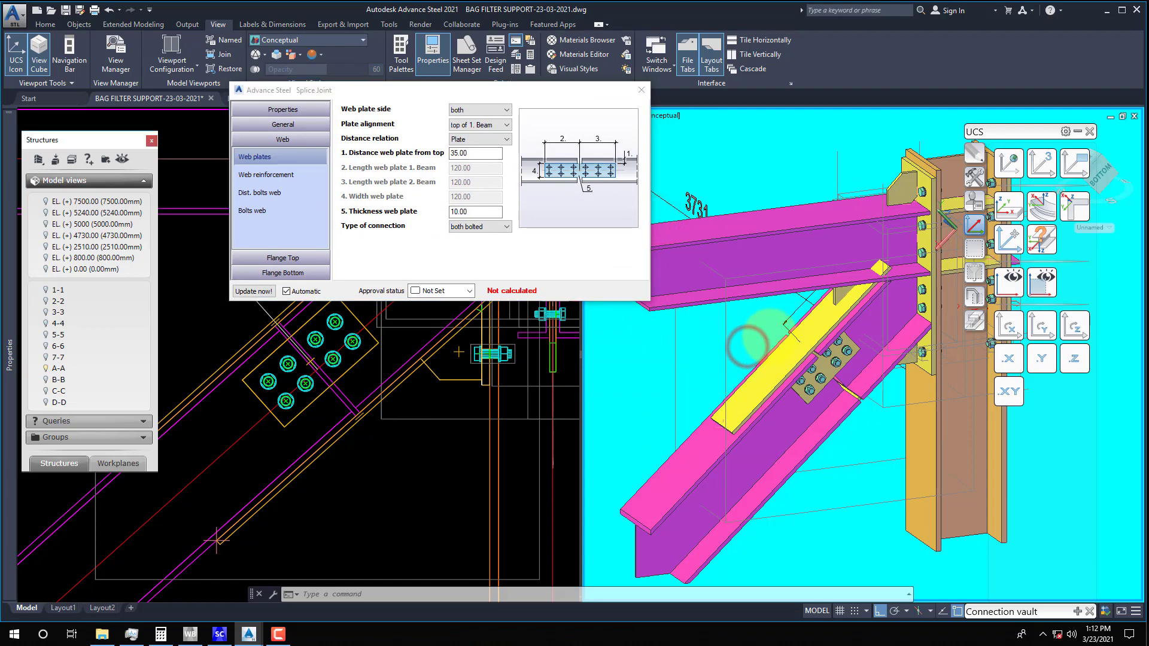
pyautogui.keyDown('shift'); pyautogui.moveTo(747, 345); pyautogui.dragTo(825, 287, button='middle'); pyautogui.keyUp('shift')
pyautogui.click(1088, 132)
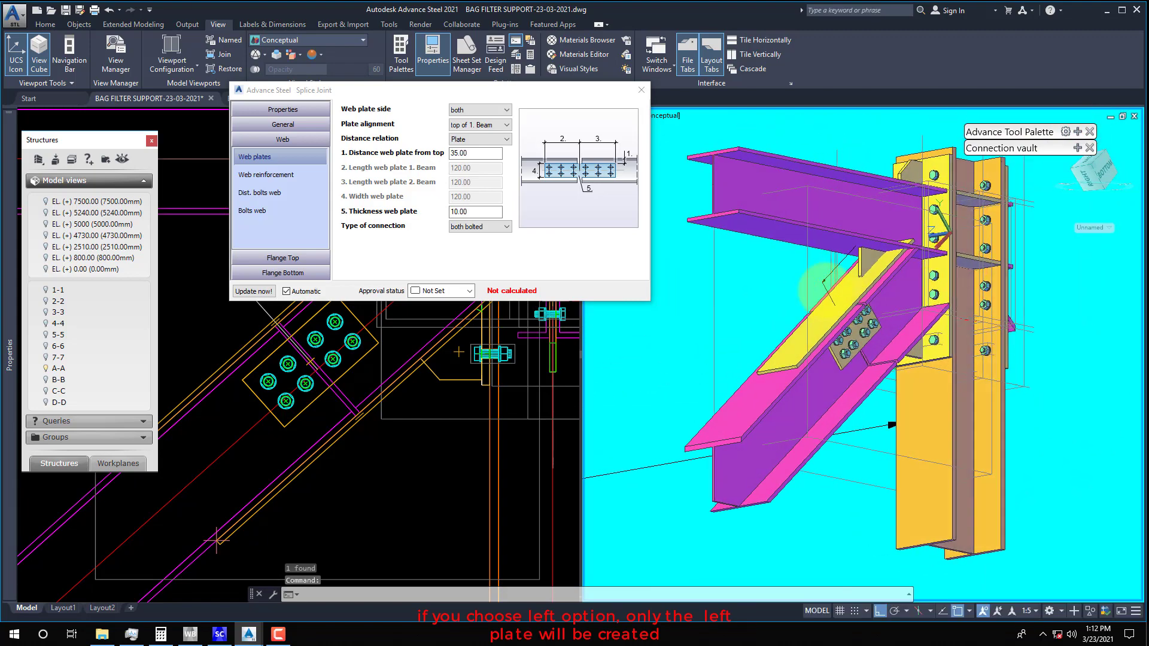
# Try the left and right options for the web plate side, compare them in the model, and return to both
pyautogui.click(467, 111)
pyautogui.click(461, 126)
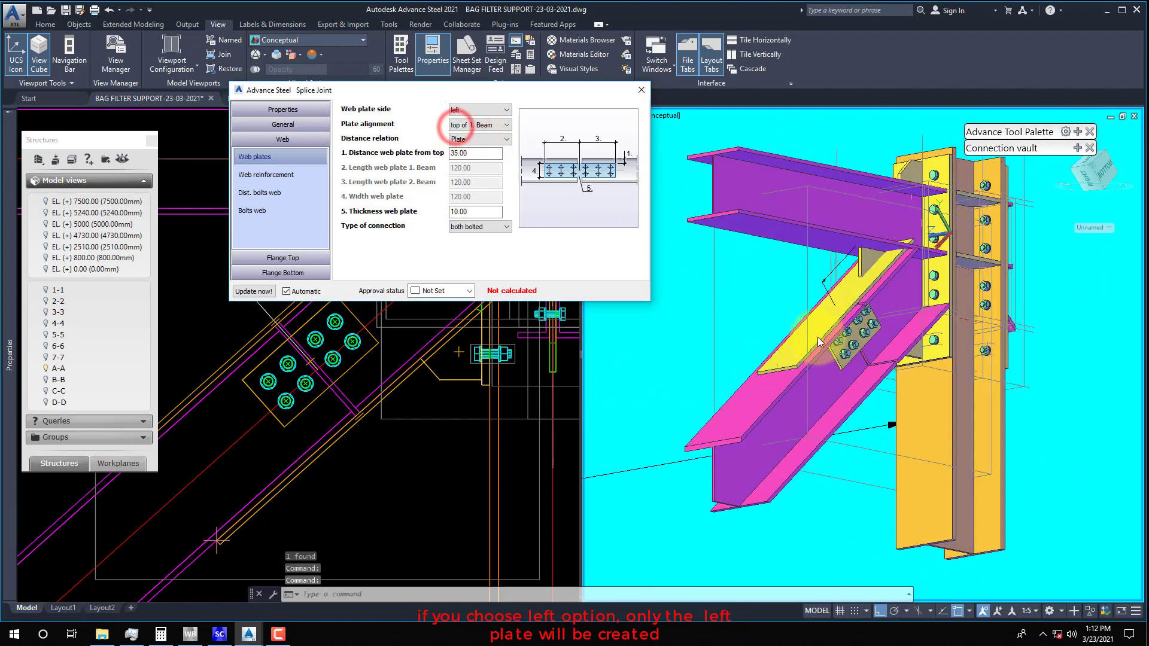
pyautogui.keyDown('shift'); pyautogui.moveTo(776, 307); pyautogui.dragTo(790, 282, button='middle'); pyautogui.keyUp('shift')
pyautogui.click(463, 111)
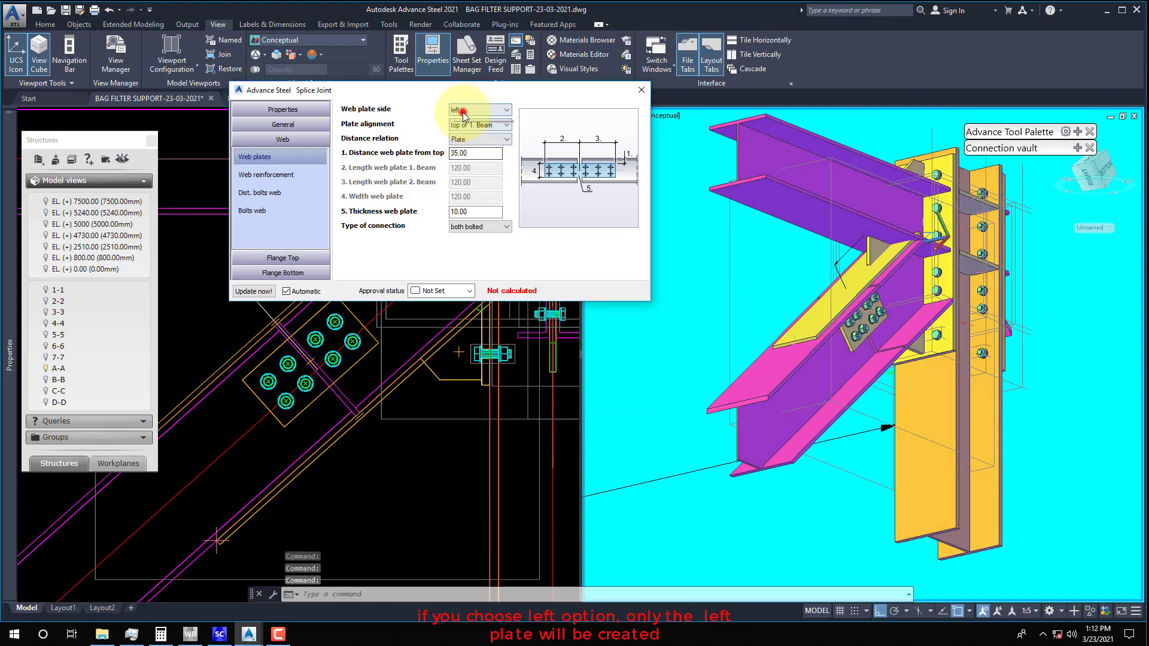
pyautogui.click(457, 136)
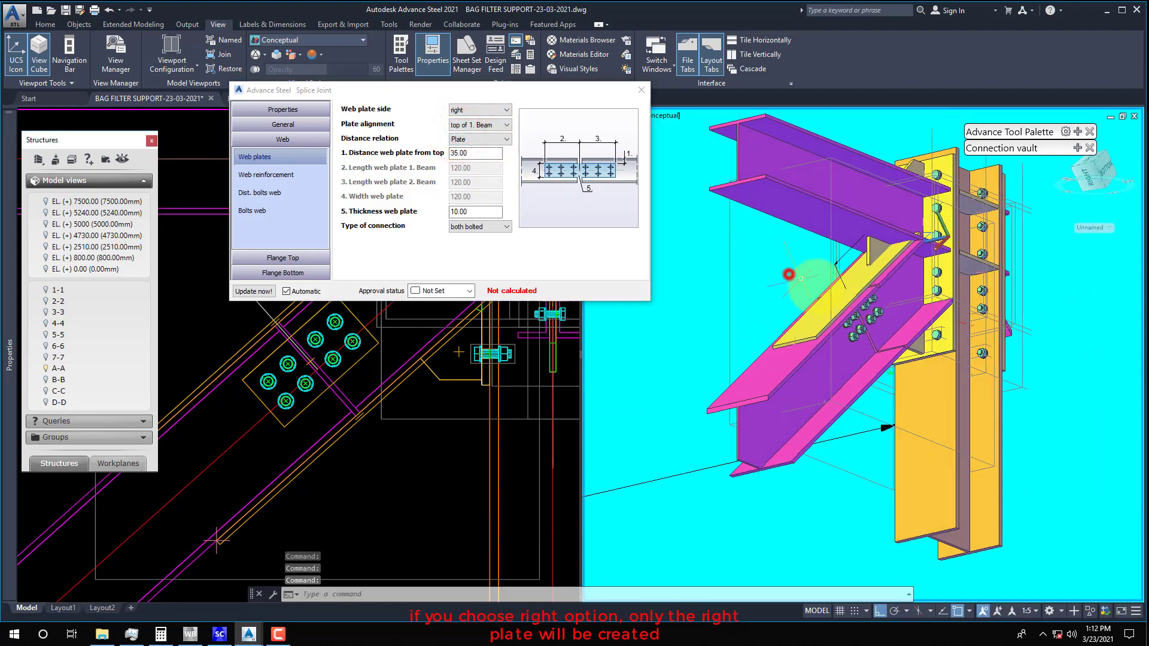
pyautogui.scroll(3, 859, 314)
pyautogui.keyDown('shift'); pyautogui.moveTo(769, 282); pyautogui.dragTo(778, 326, button='middle'); pyautogui.keyUp('shift')
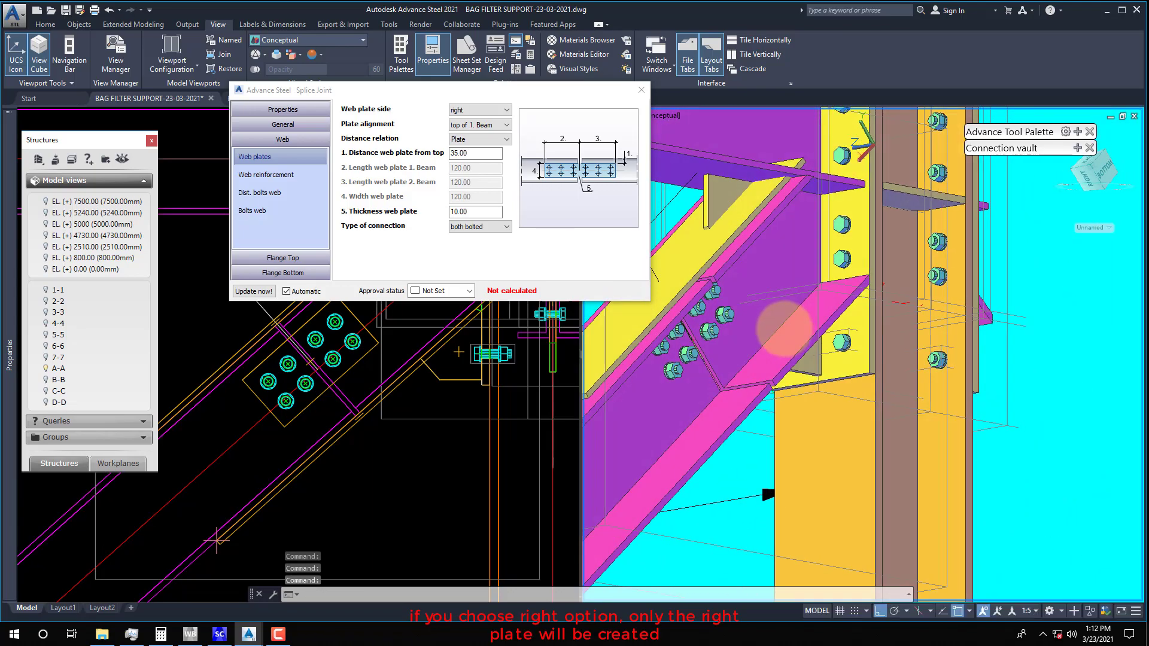
pyautogui.click(479, 110)
pyautogui.click(463, 119)
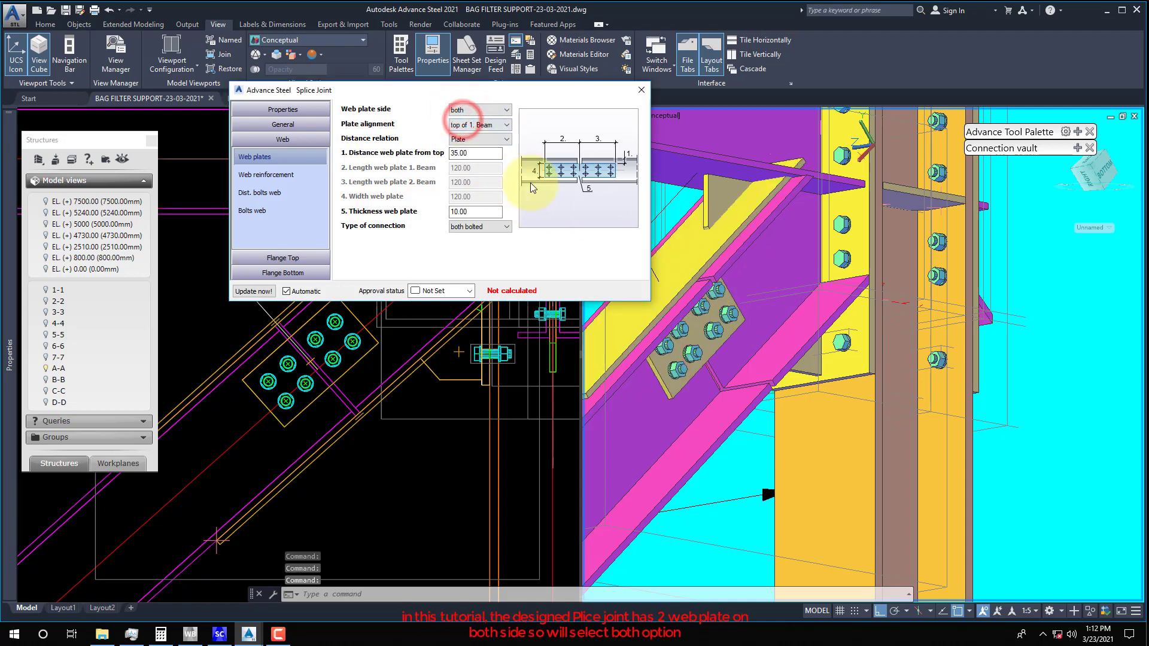
# Try centering the web plates on beam 1, restore the alignment to top of 1. Beam, and set the web plate thickness to 12
pyautogui.click(463, 126)
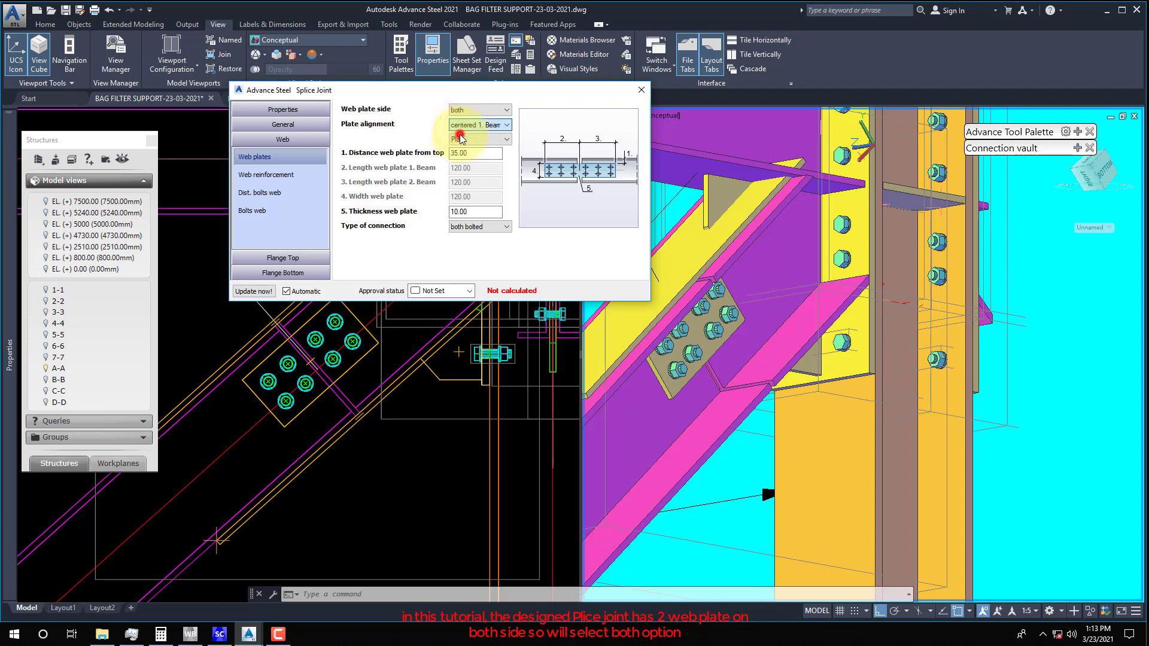
pyautogui.click(467, 136)
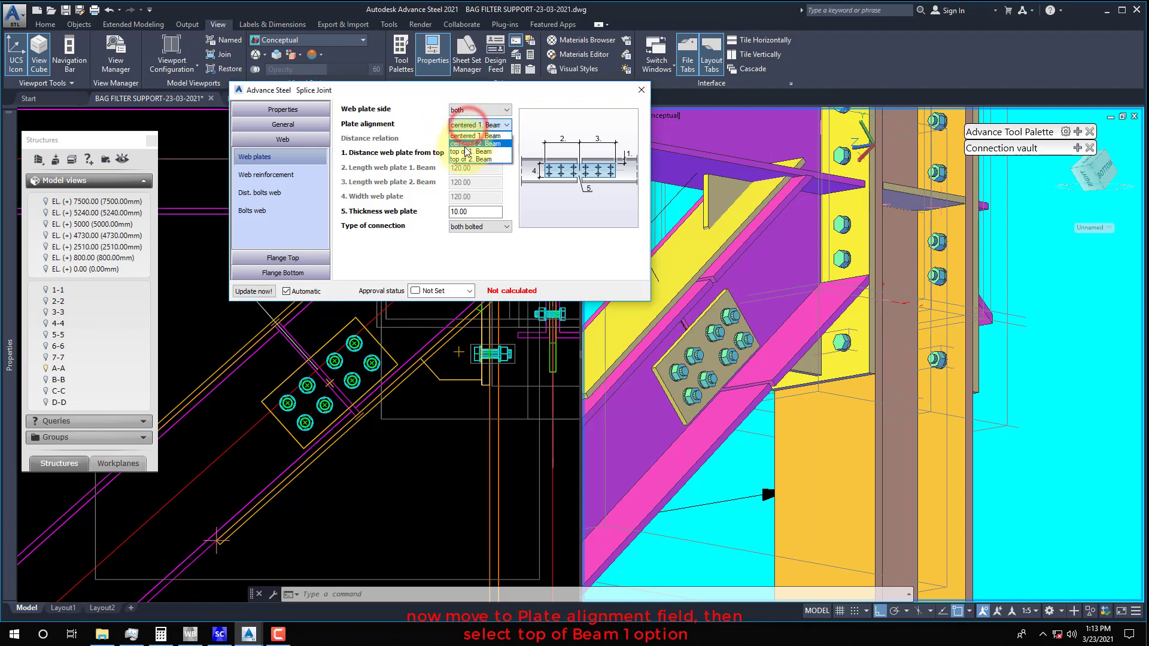
pyautogui.click(466, 151)
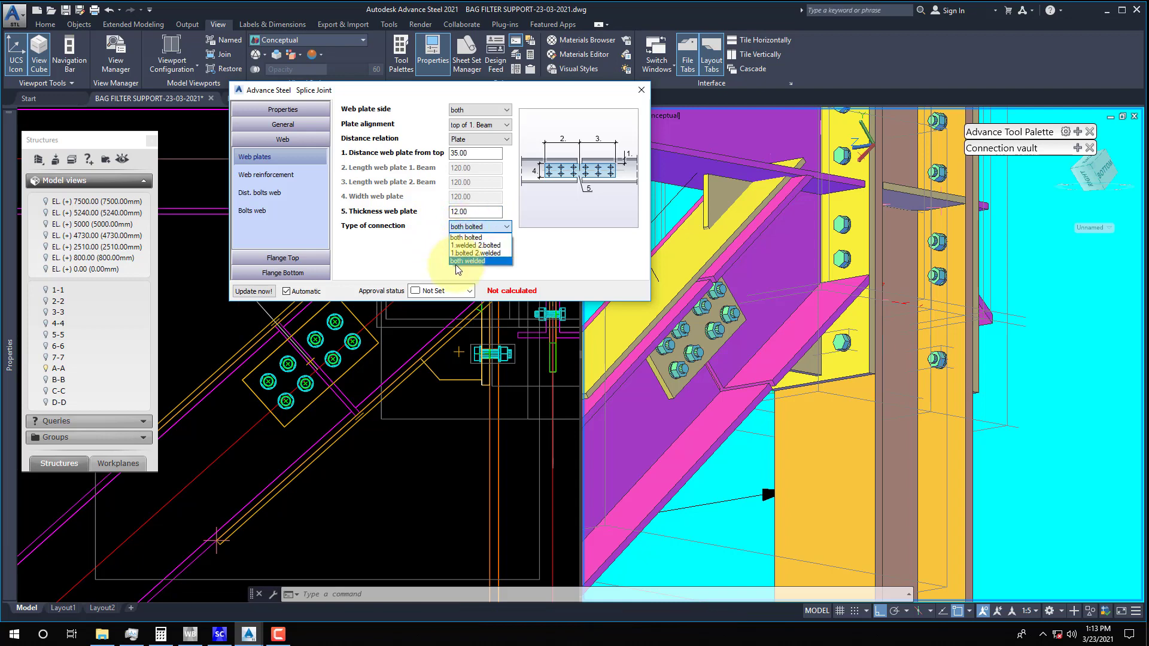
# Try the 1.welded 2.bolted, 1.bolted 2.welded and both welded connection types for the web plates and return to both bolted
pyautogui.click(464, 227)
pyautogui.click(471, 238)
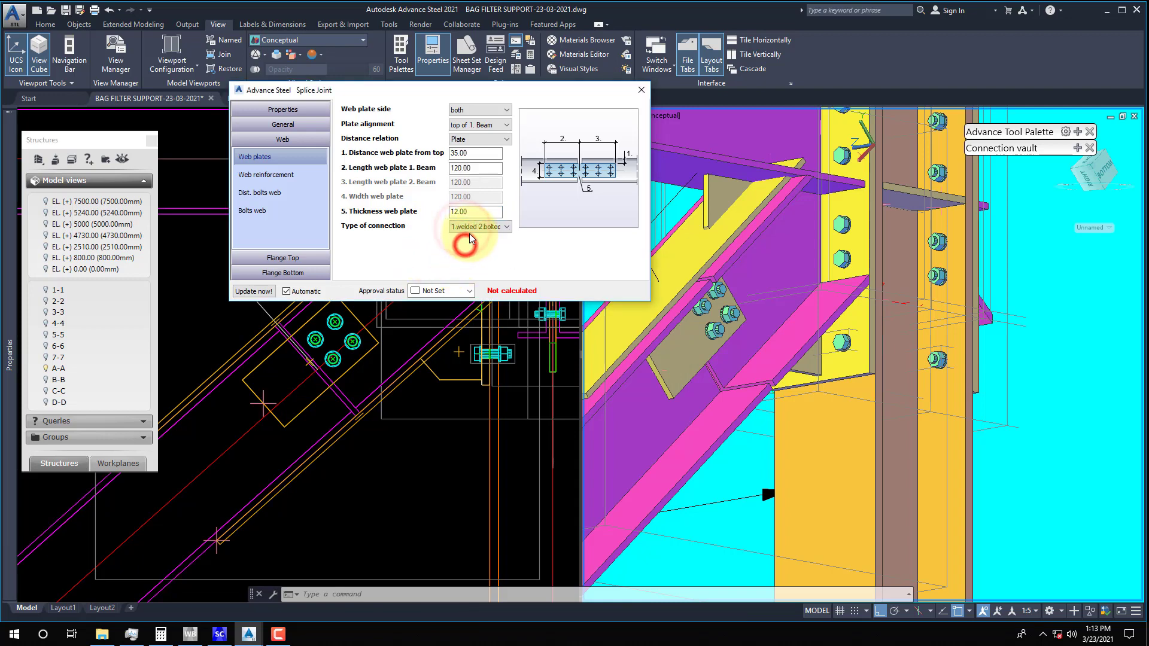
pyautogui.click(470, 229)
pyautogui.click(465, 254)
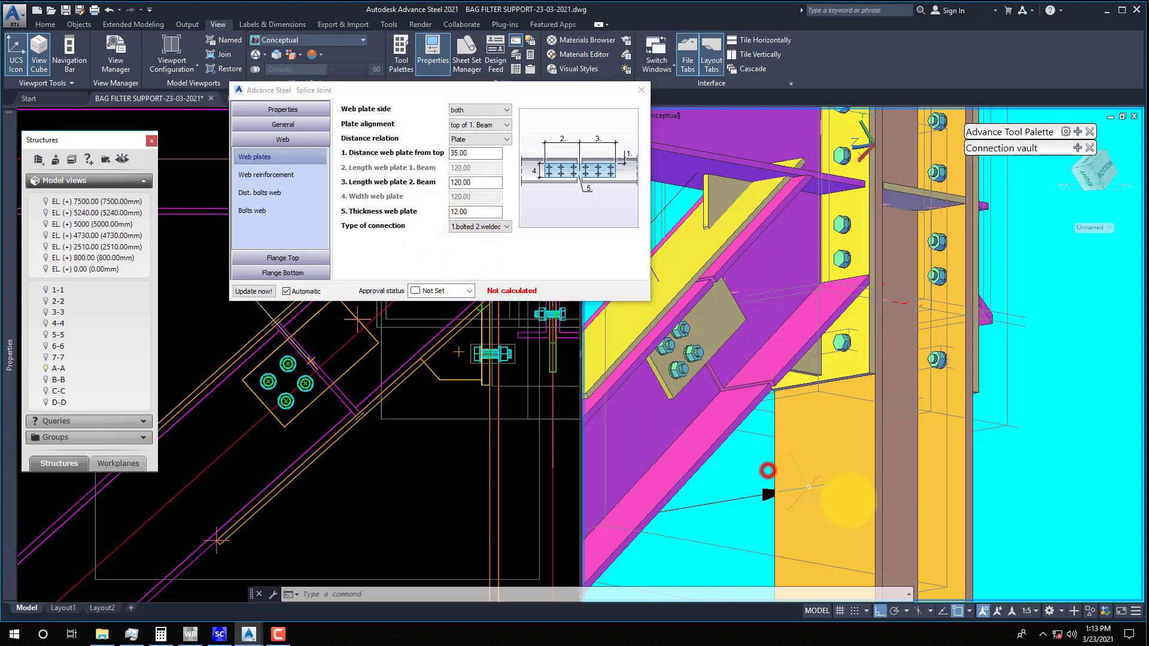
pyautogui.keyDown('shift'); pyautogui.moveTo(849, 502); pyautogui.dragTo(802, 412, button='middle'); pyautogui.keyUp('shift')
pyautogui.click(456, 226)
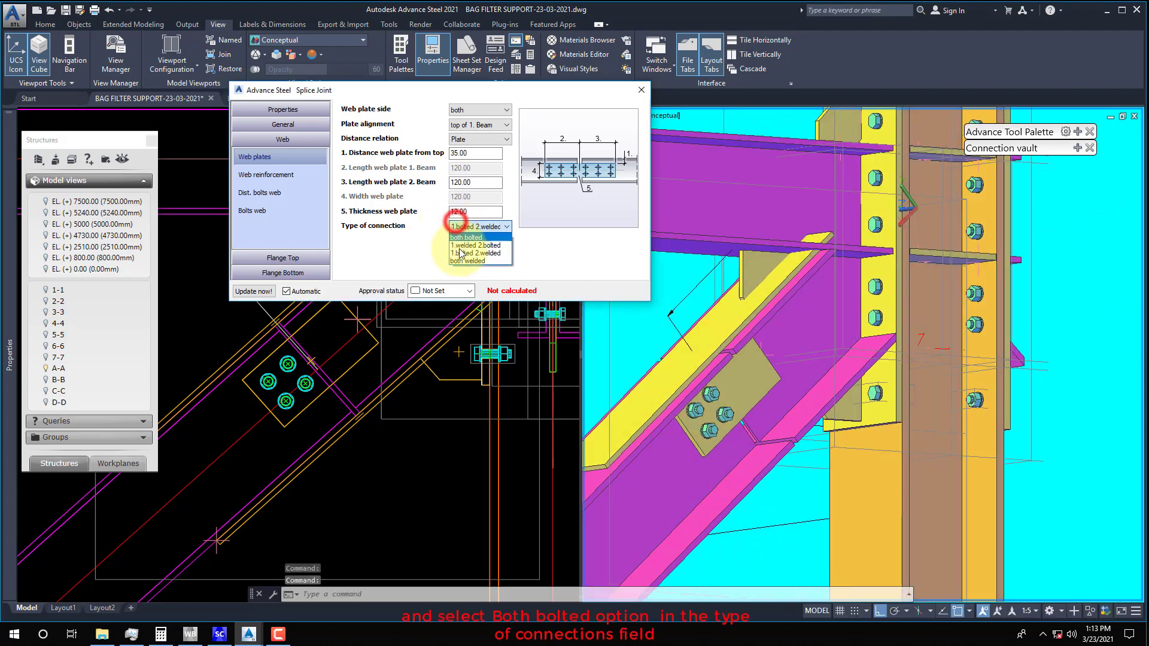
pyautogui.click(459, 261)
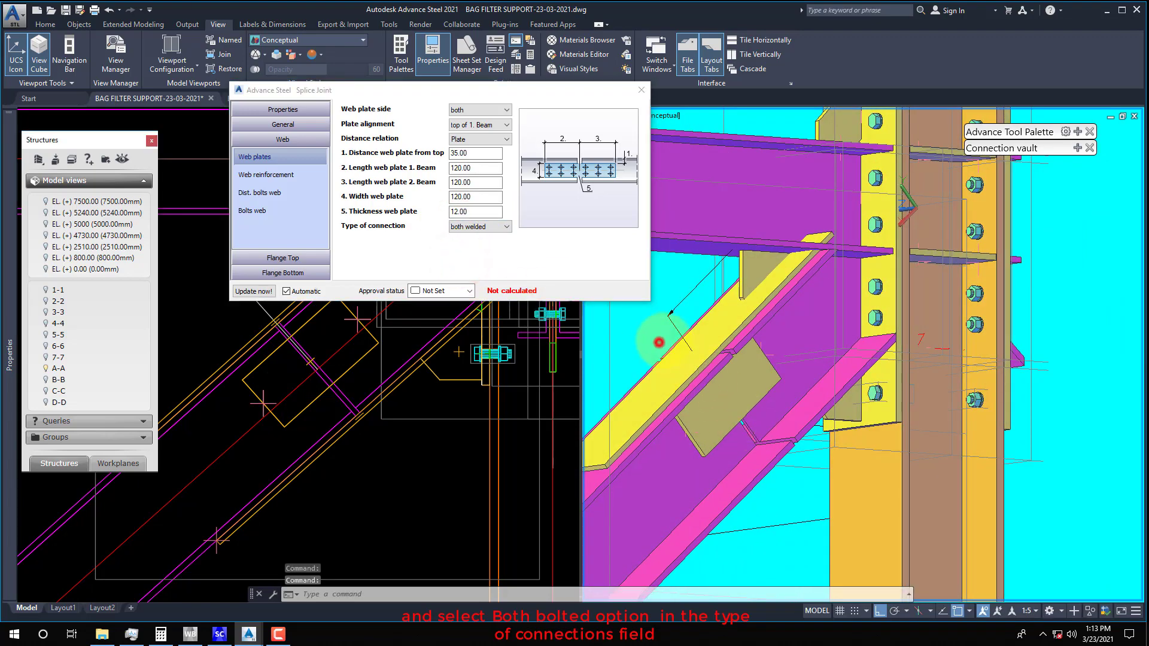
pyautogui.moveTo(659, 342)
pyautogui.keyDown('shift'); pyautogui.mouseDown(button='middle')
pyautogui.moveTo(757, 372)
pyautogui.moveTo(687, 303)
pyautogui.moveTo(655, 336)
pyautogui.mouseUp(button='middle'); pyautogui.keyUp('shift')
pyautogui.click(482, 227)
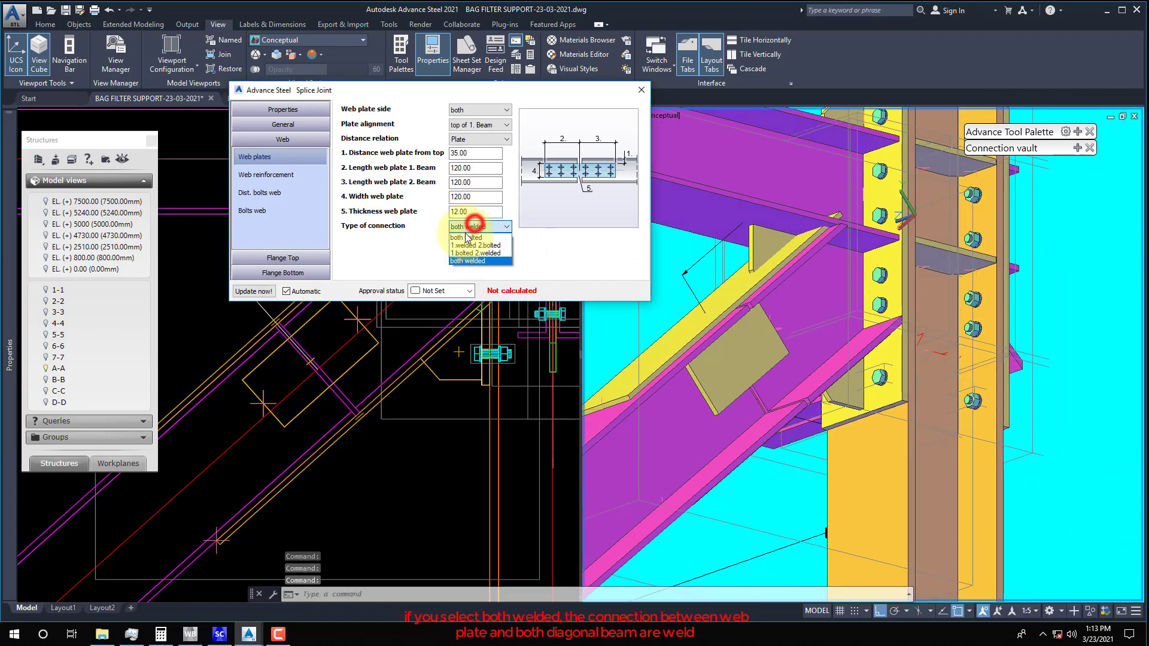
pyautogui.click(464, 236)
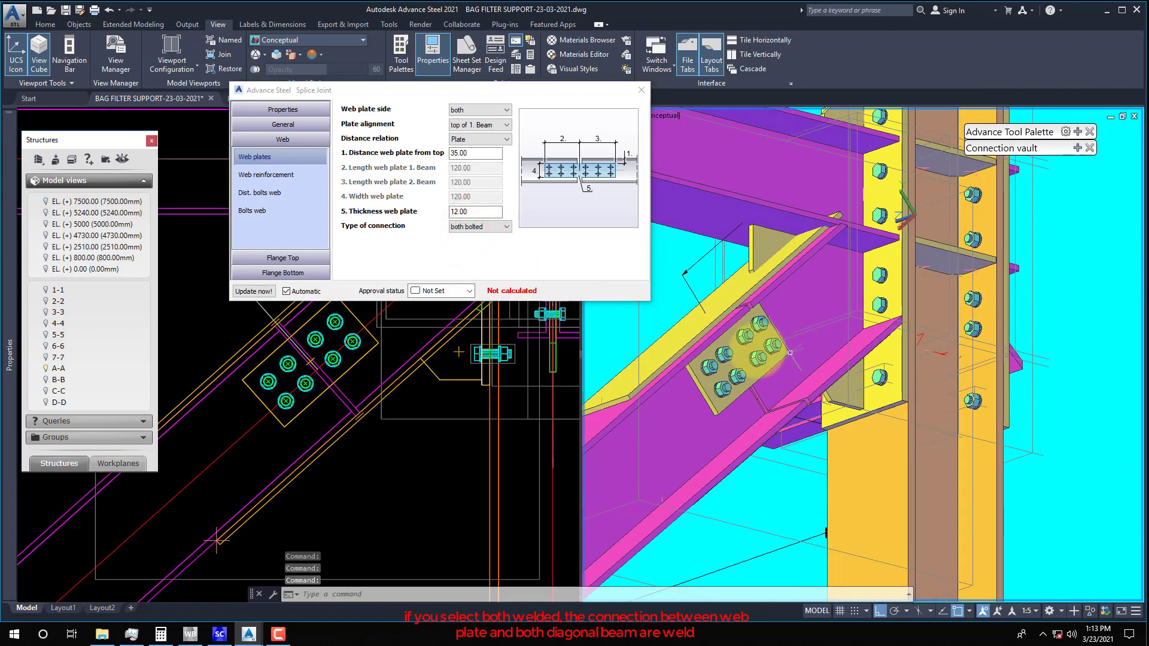
pyautogui.keyDown('shift'); pyautogui.moveTo(771, 350); pyautogui.dragTo(727, 365, button='middle'); pyautogui.keyUp('shift')
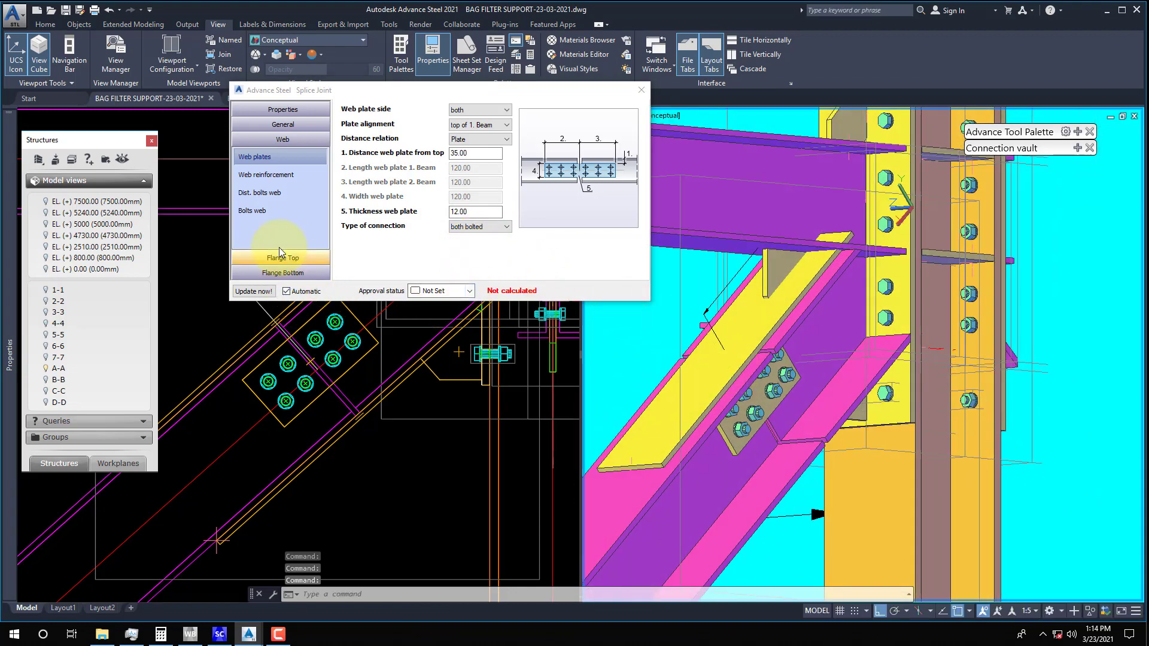
# Check the joint's web reinforcement and web bolt distance settings and close the splice joint dialog
pyautogui.click(267, 175)
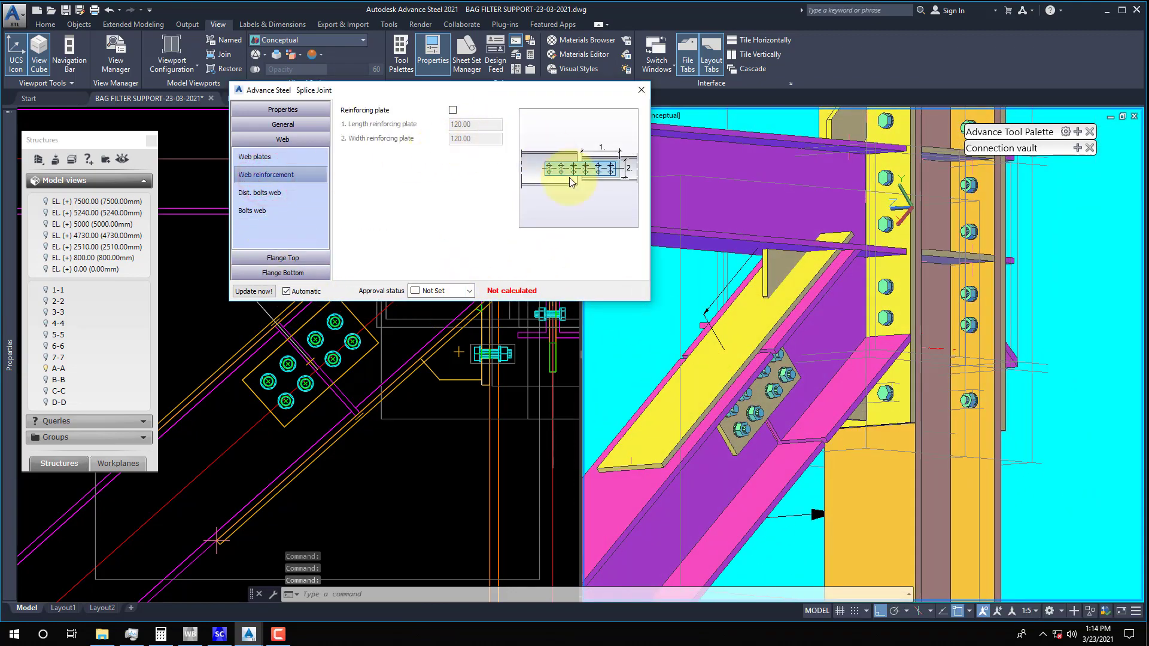
pyautogui.click(268, 192)
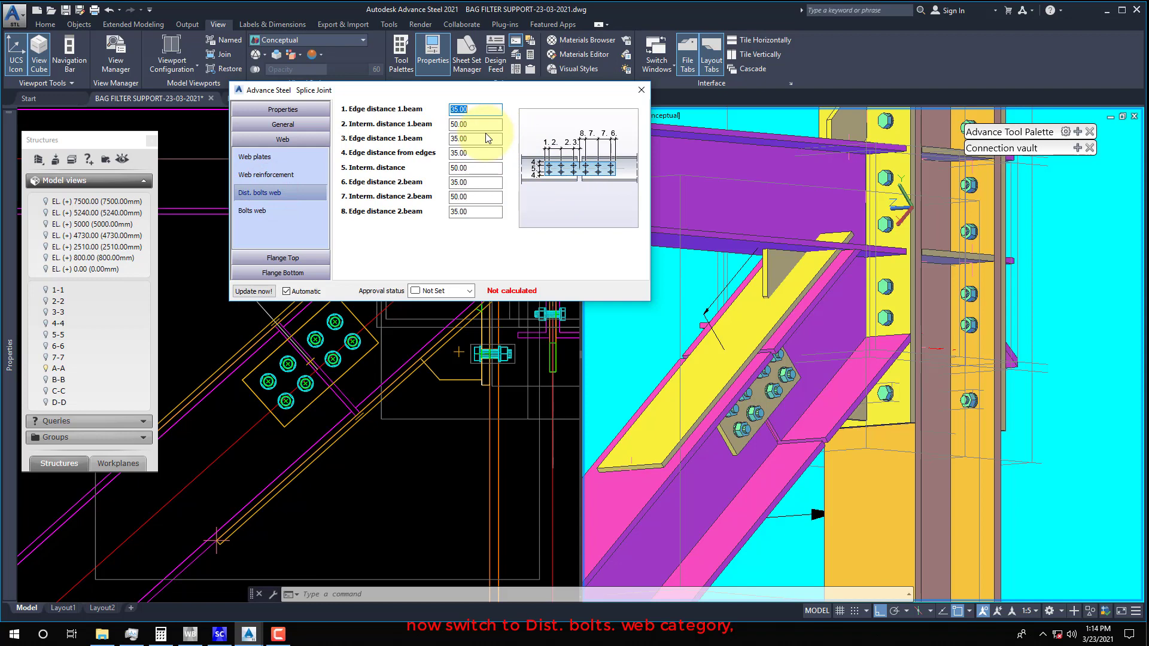
pyautogui.doubleClick(480, 111)
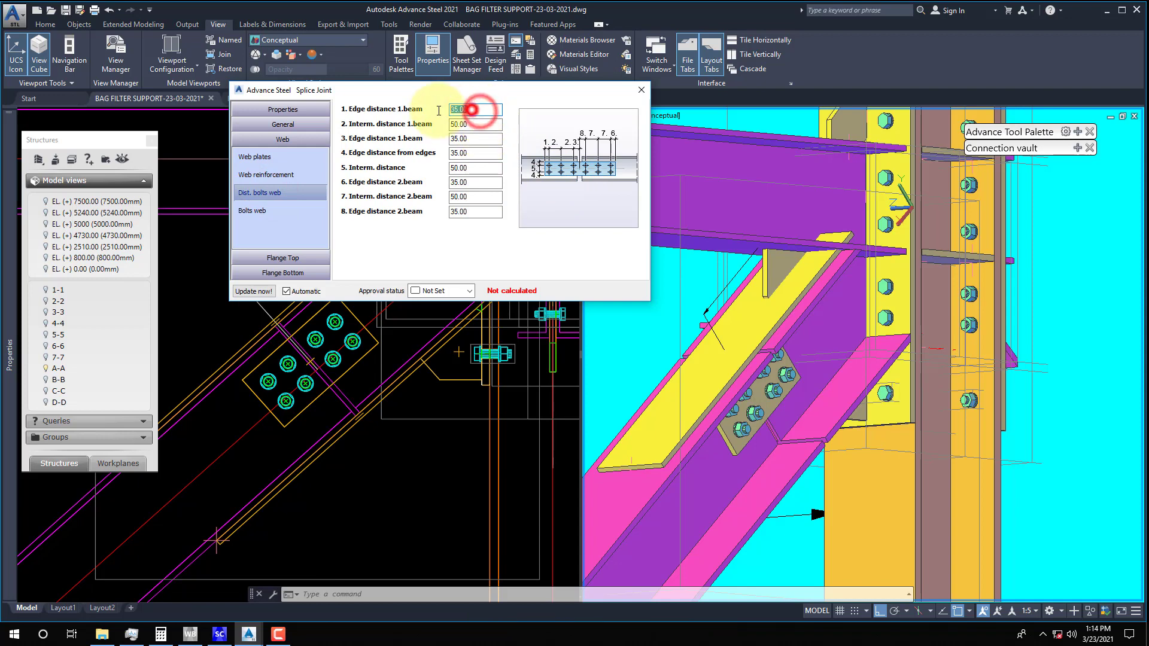
pyautogui.click(639, 92)
# Capture detail 4 and section A from the BAG FILTER drawing with the Snipping Tool and minimize the capture
pyautogui.click(249, 102)
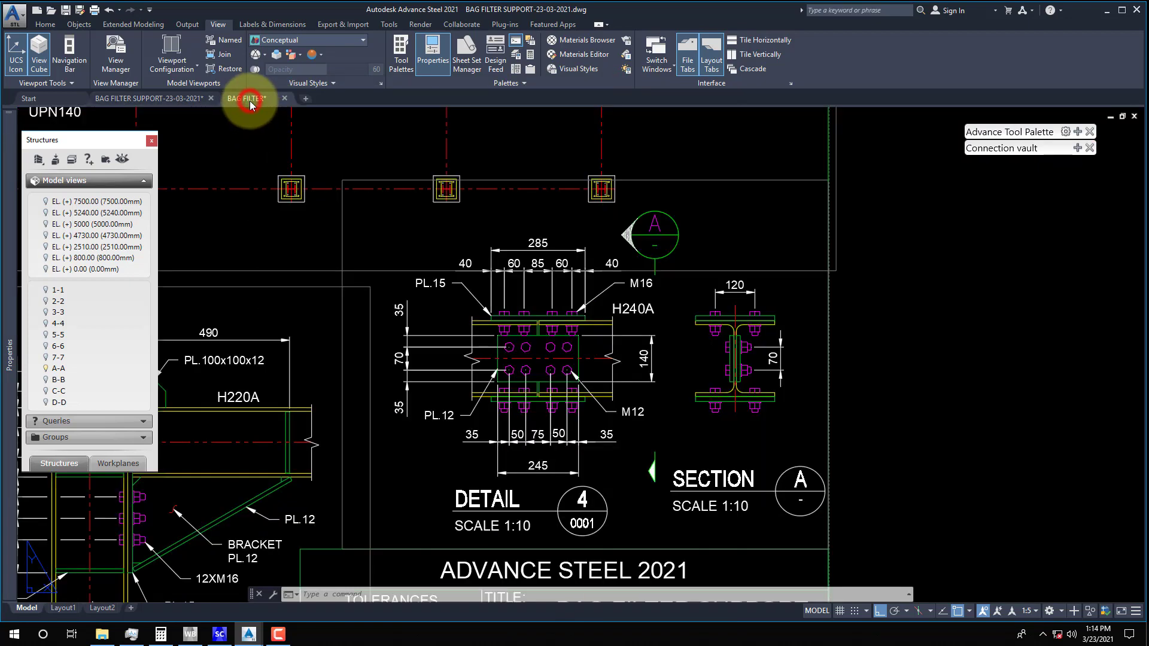
pyautogui.moveTo(532, 346); pyautogui.dragTo(497, 335, button='middle')
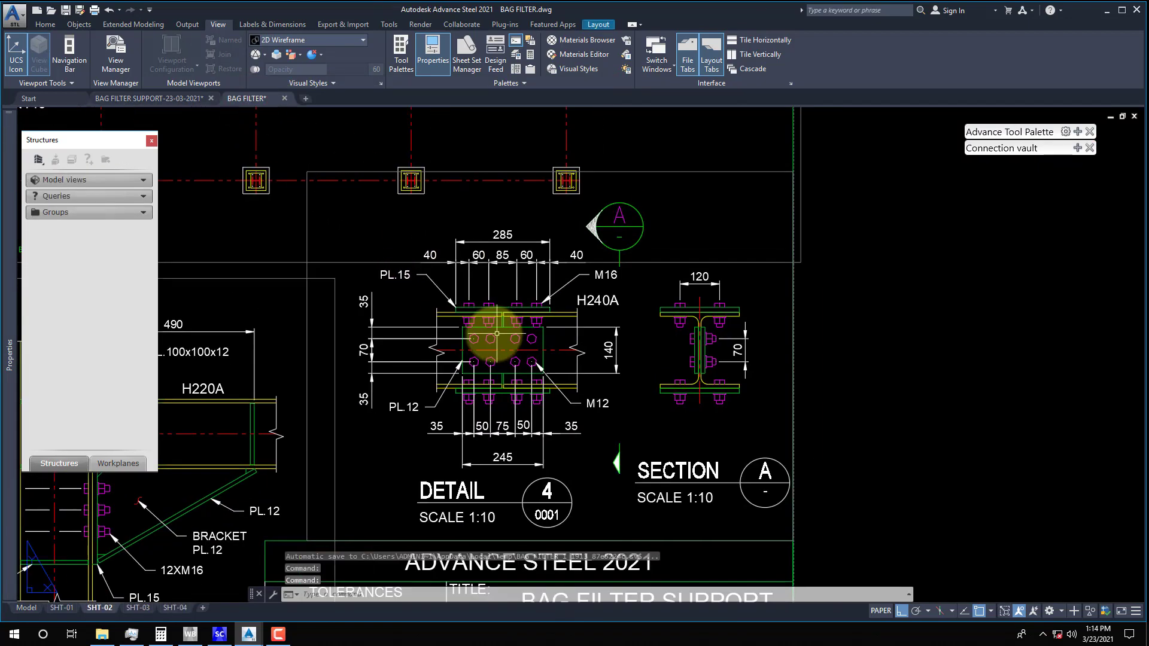
pyautogui.click(43, 636)
pyautogui.write('s')
pyautogui.click(62, 311)
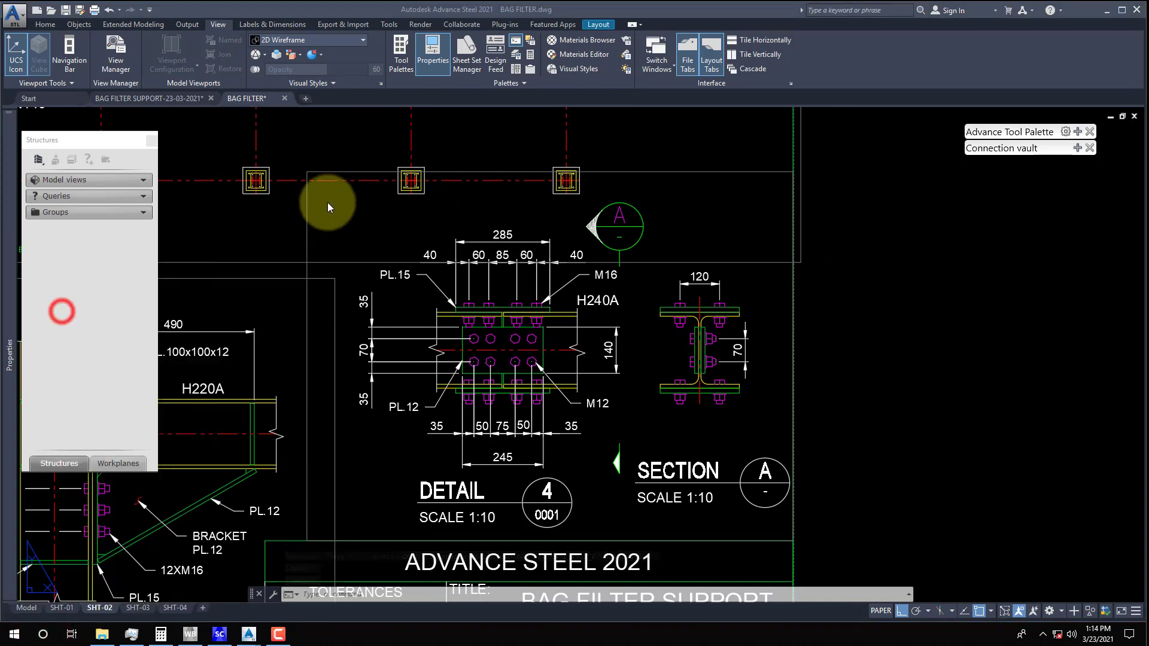
pyautogui.click(24, 61)
pyautogui.moveTo(324, 163)
pyautogui.mouseDown()
pyautogui.moveTo(588, 318)
pyautogui.moveTo(803, 546)
pyautogui.mouseUp()
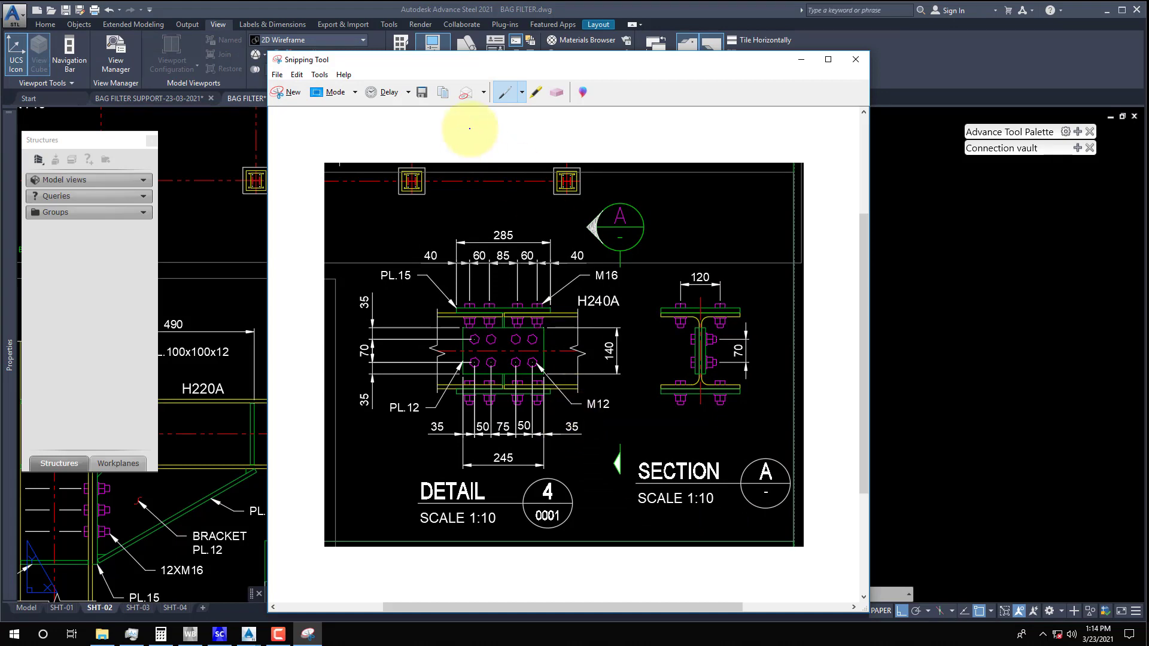
pyautogui.click(801, 63)
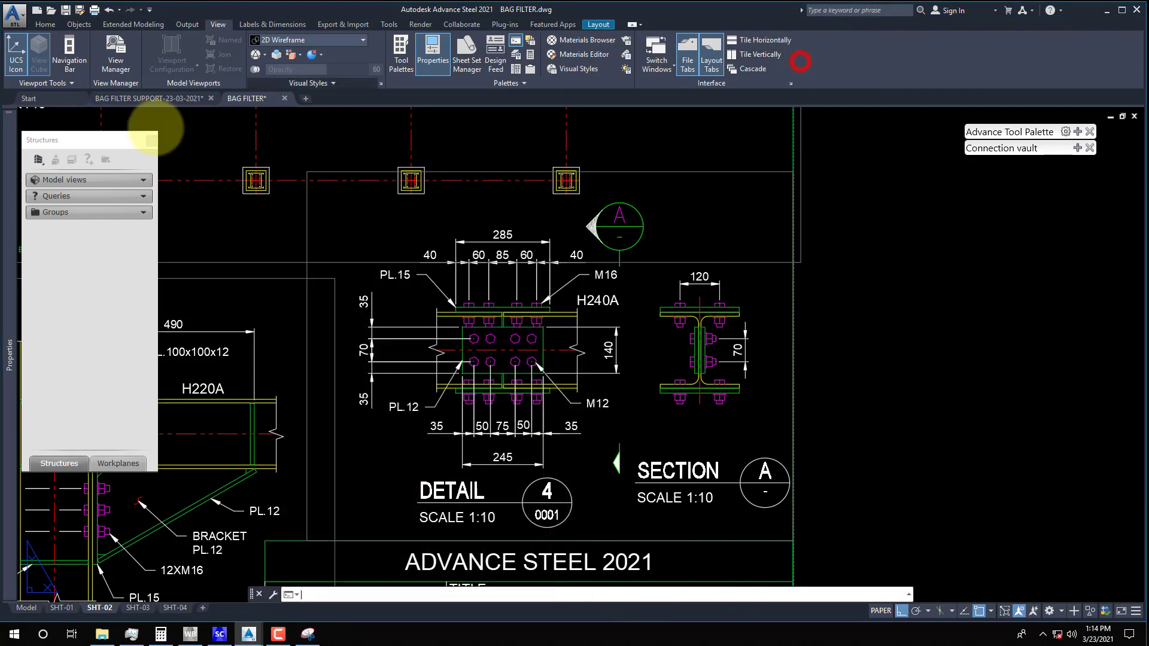
# Return to the BAG FILTER SUPPORT-23-03-2021 model and reopen the splice joint's properties at the web bolt distances
pyautogui.click(161, 104)
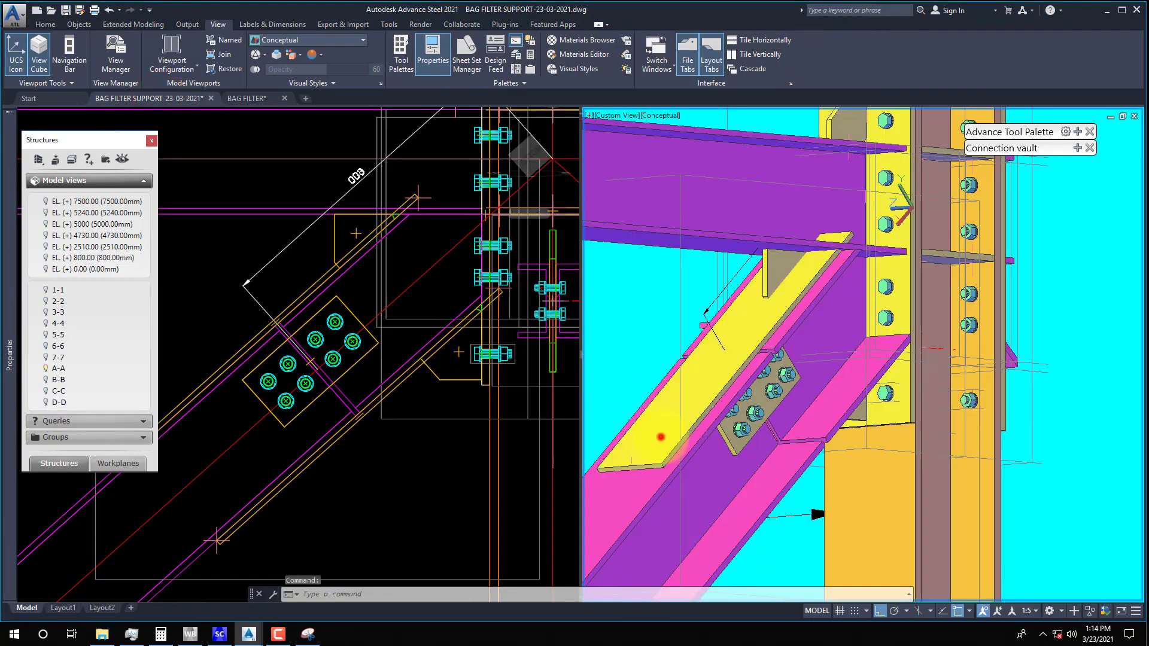
pyautogui.rightClick(661, 438)
pyautogui.click(706, 247)
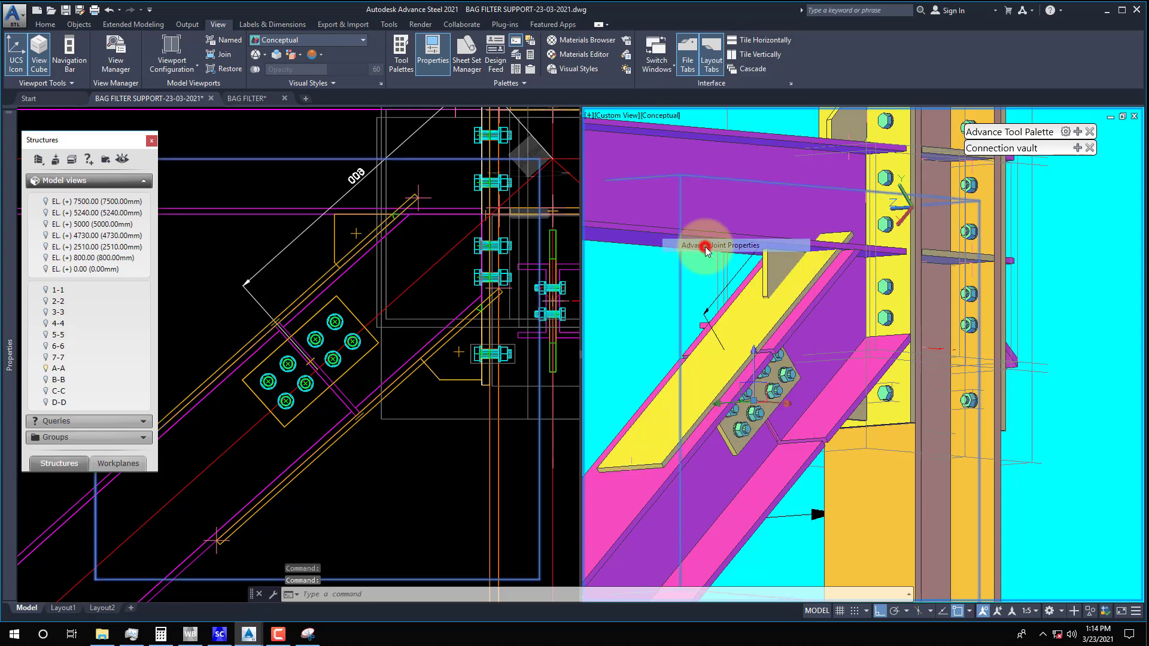
pyautogui.moveTo(335, 91); pyautogui.dragTo(310, 97)
pyautogui.click(257, 247)
pyautogui.click(236, 181)
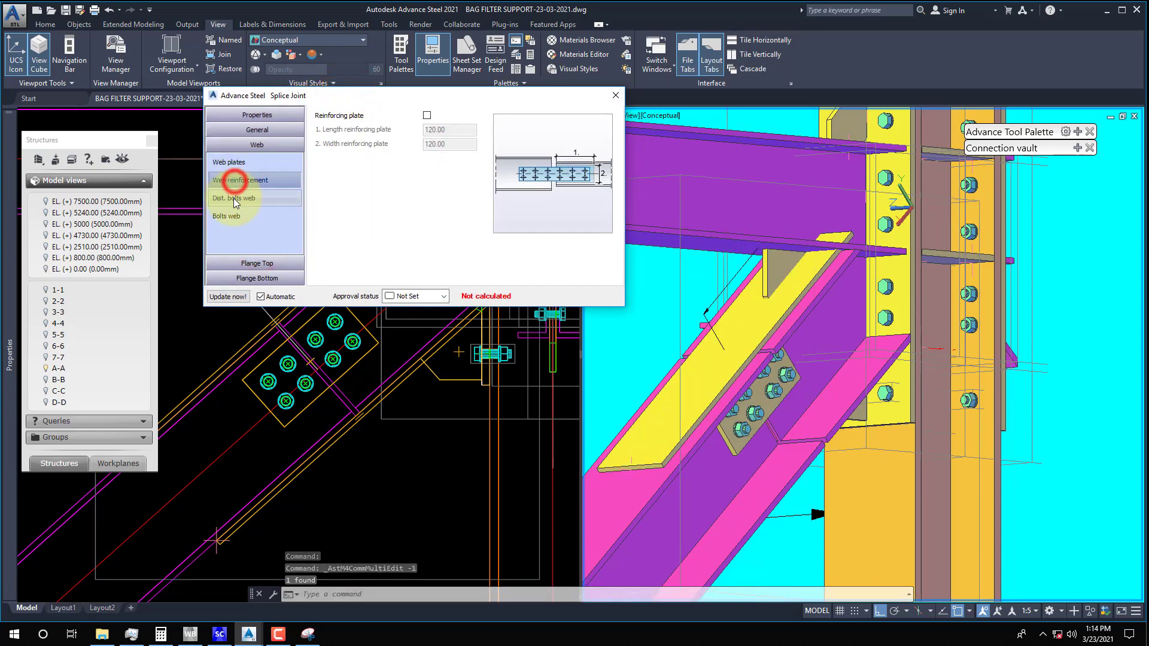
pyautogui.click(235, 197)
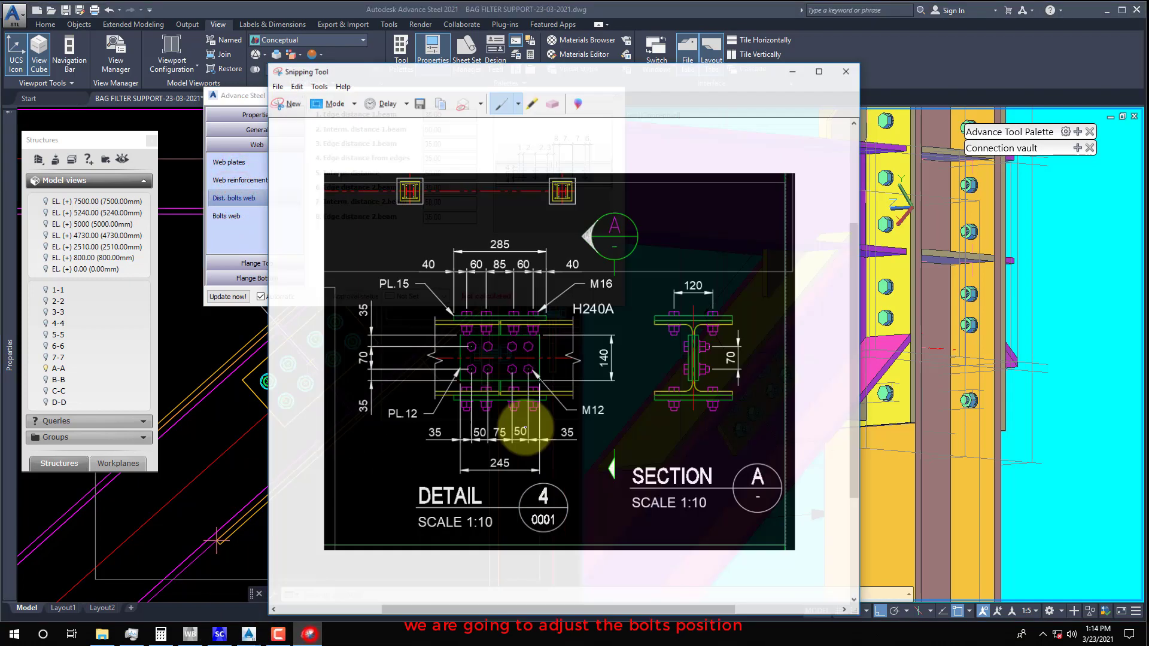
# Place the detail 4 capture beside the joint dialog and compare its web bolt edge distance with the beam 1 edge distance
pyautogui.click(308, 633)
pyautogui.moveTo(457, 67)
pyautogui.mouseDown()
pyautogui.moveTo(751, 119)
pyautogui.moveTo(836, 86)
pyautogui.mouseUp()
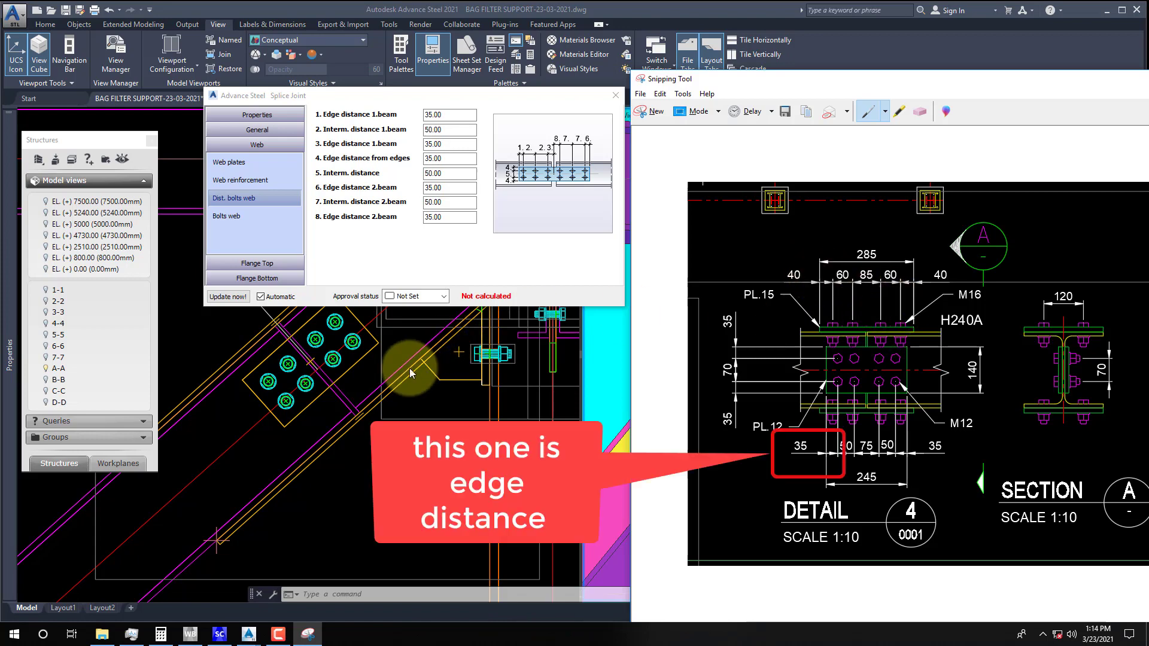
pyautogui.click(440, 114)
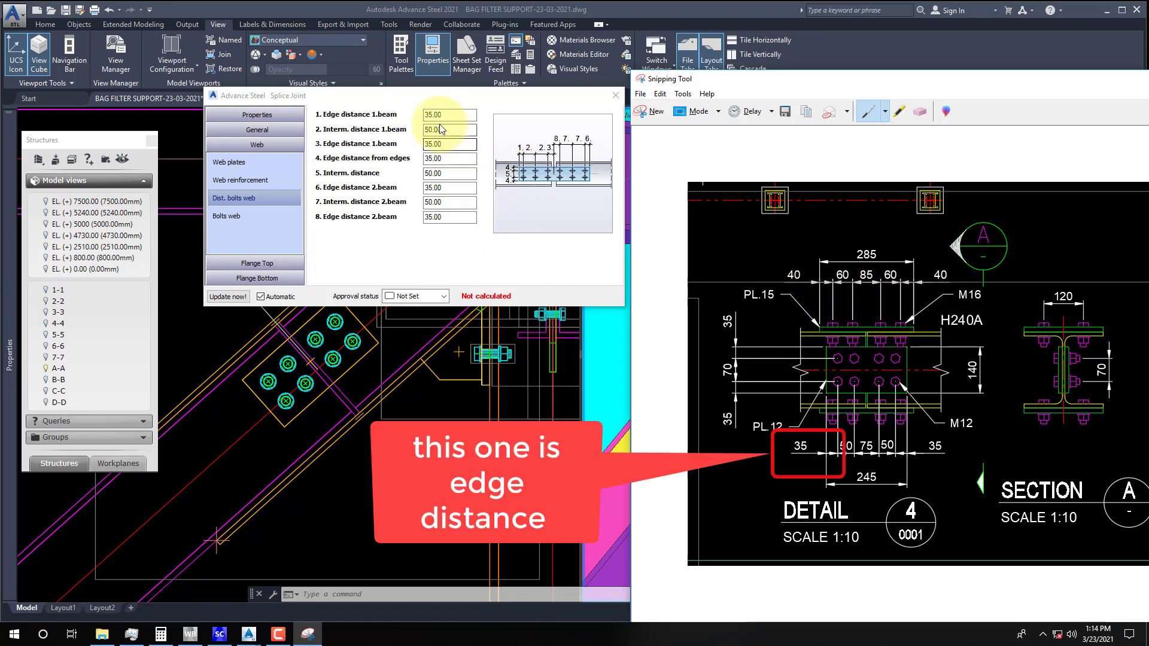
pyautogui.click(307, 634)
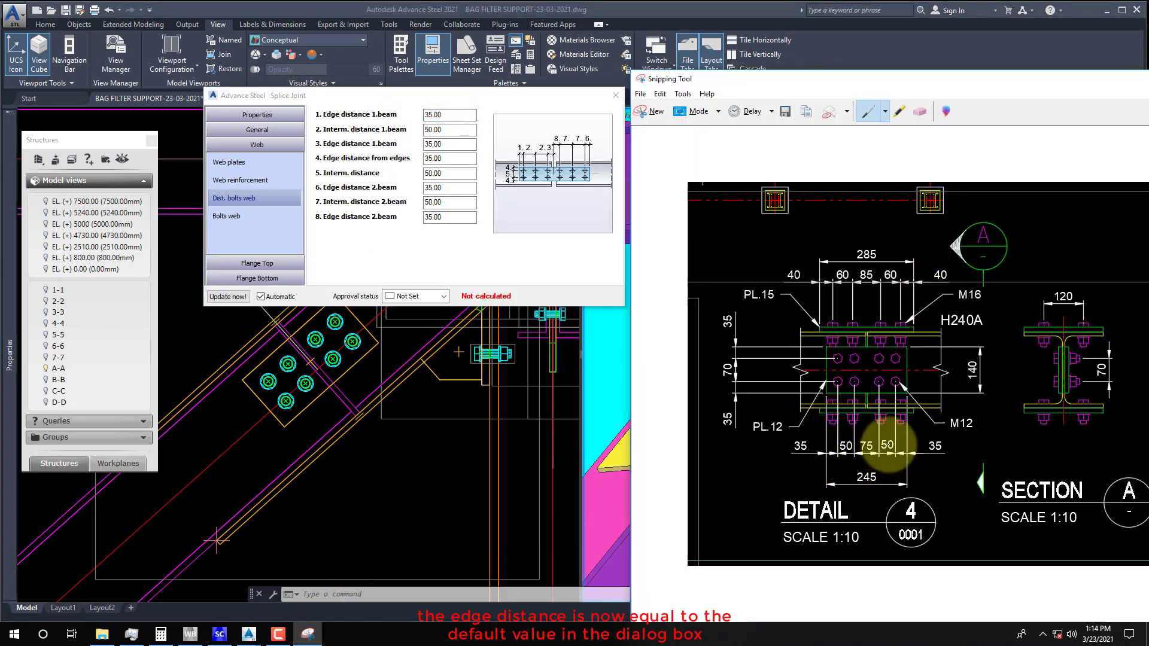
# Calculate half of the 75 mm bolt spacing and set web bolt edge distance 3 of beam 1 to 37.5
pyautogui.doubleClick(447, 130)
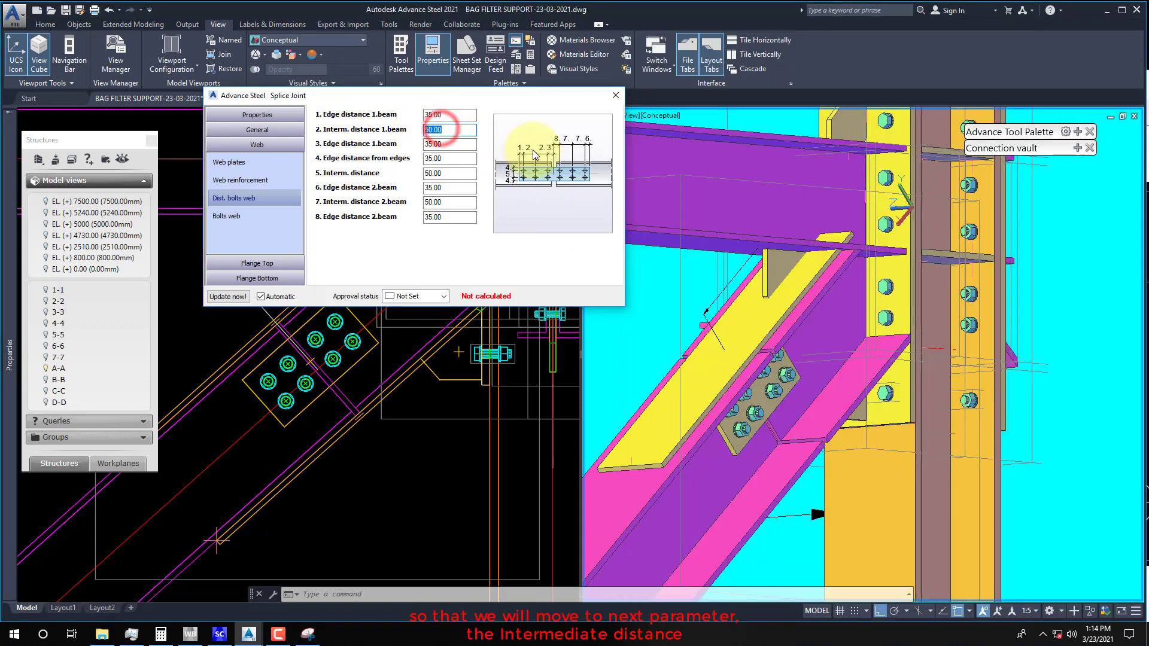
pyautogui.doubleClick(445, 144)
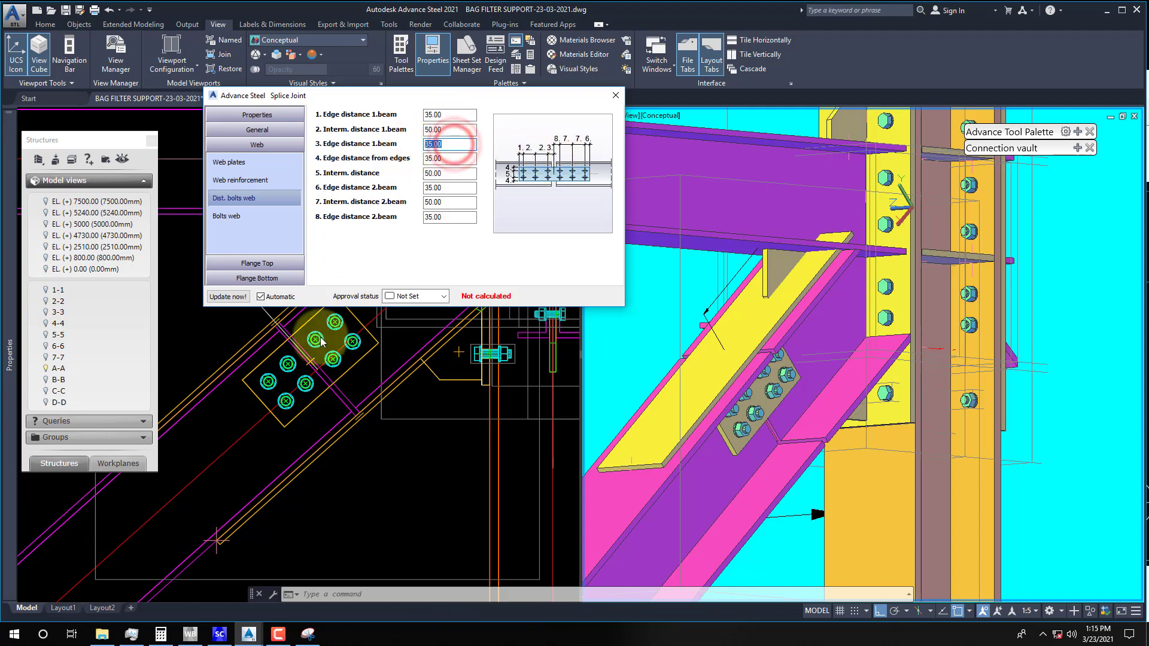
pyautogui.click(160, 633)
pyautogui.click(813, 390)
pyautogui.press('Escape')
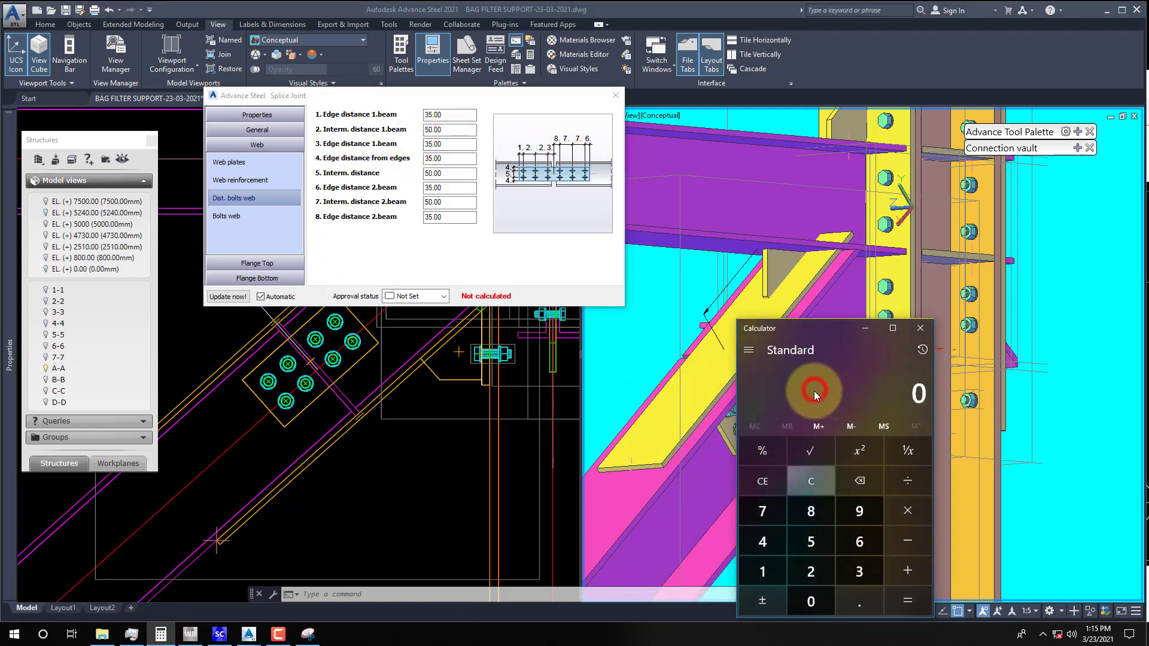
pyautogui.write('75/2')
pyautogui.press('Return')
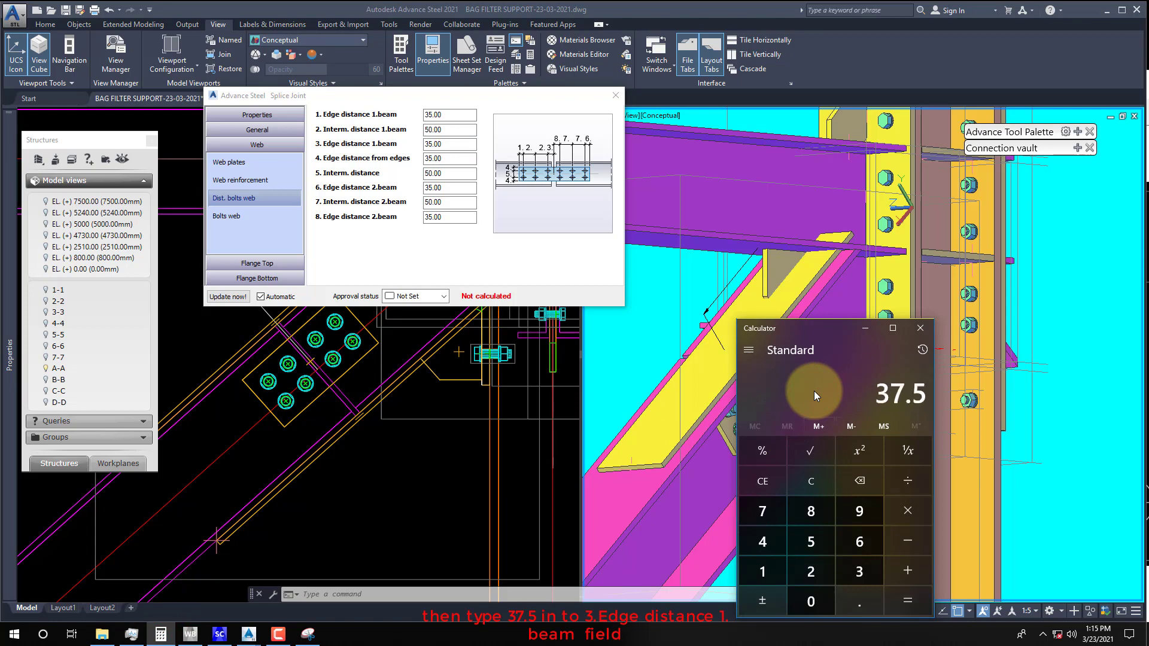
pyautogui.doubleClick(439, 143)
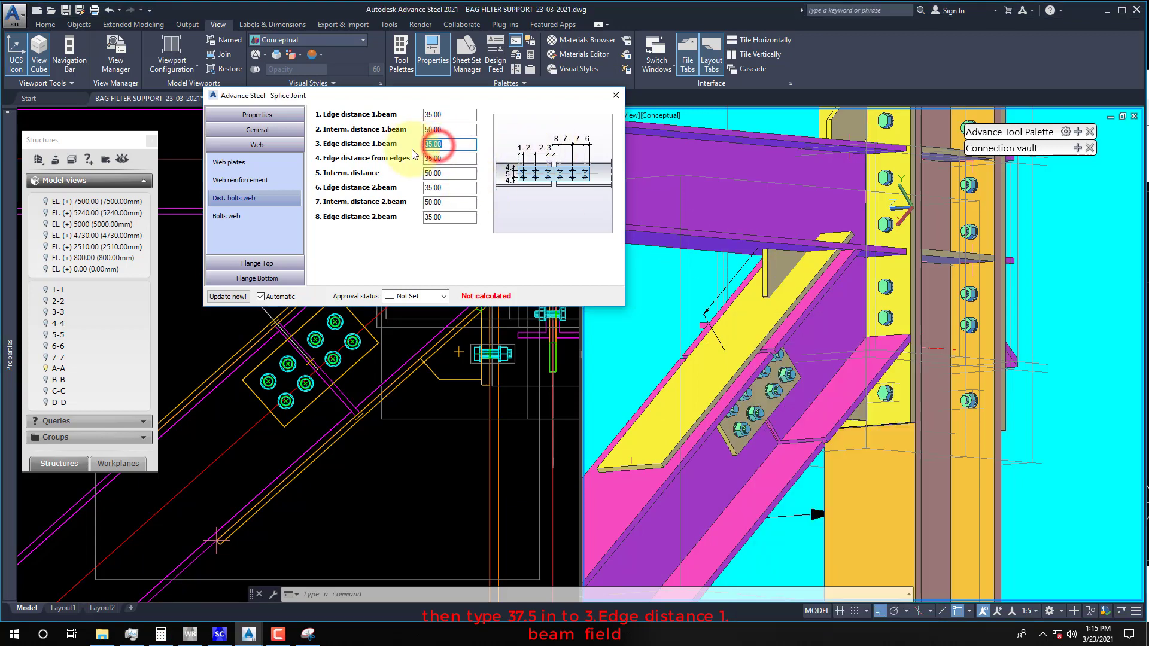
pyautogui.press('Return')
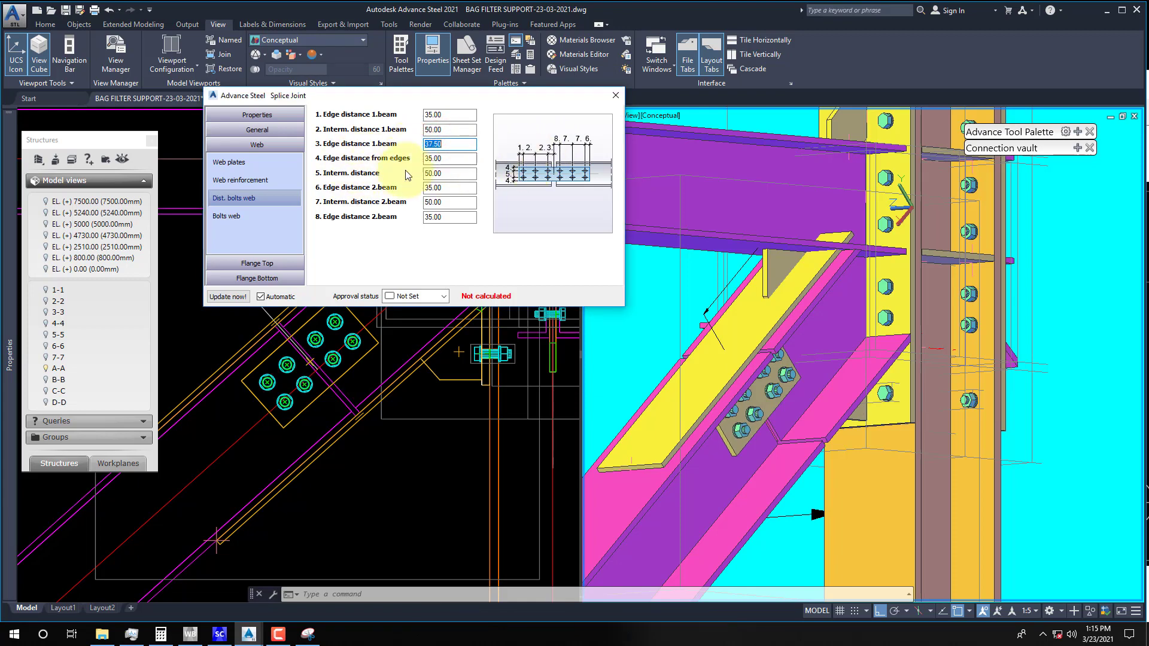
# Following detail 4, set the web bolts' intermediate distance 5 to 70 and edge distance 8 of beam 2 to 37.5
pyautogui.click(307, 633)
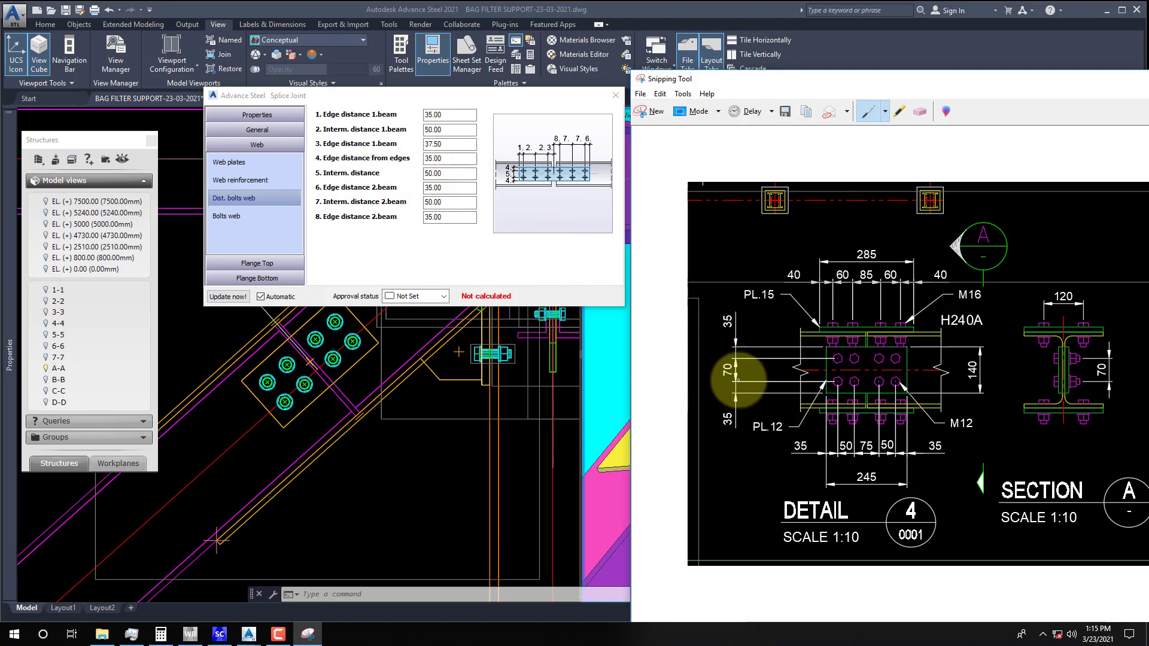
pyautogui.click(446, 173)
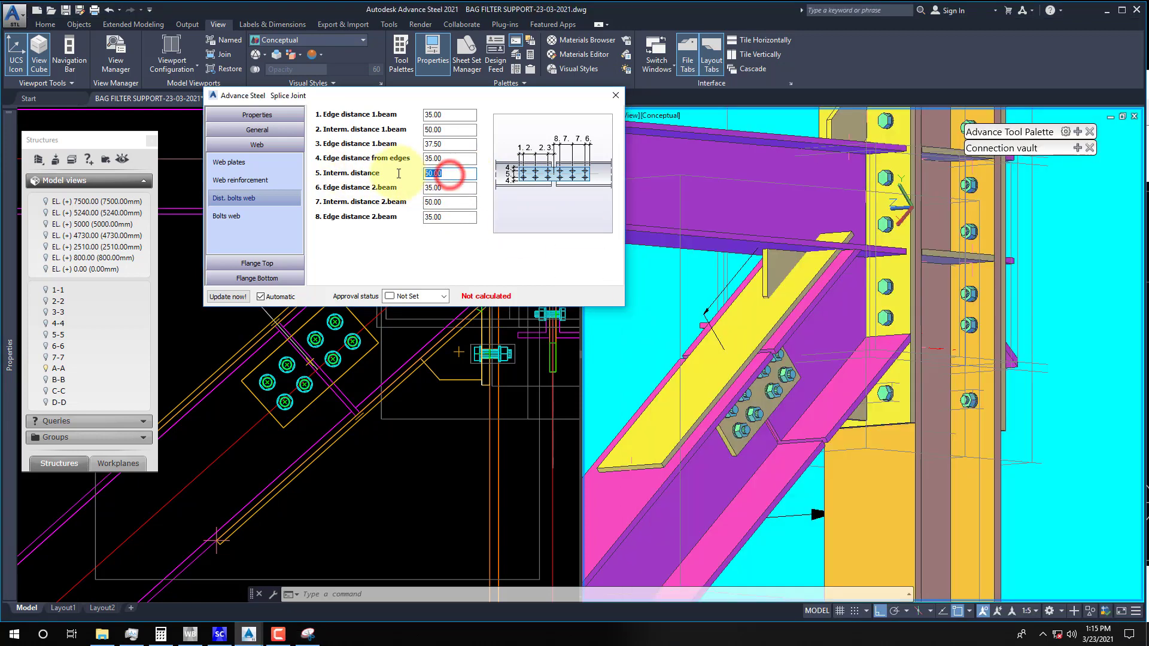
pyautogui.press('Return')
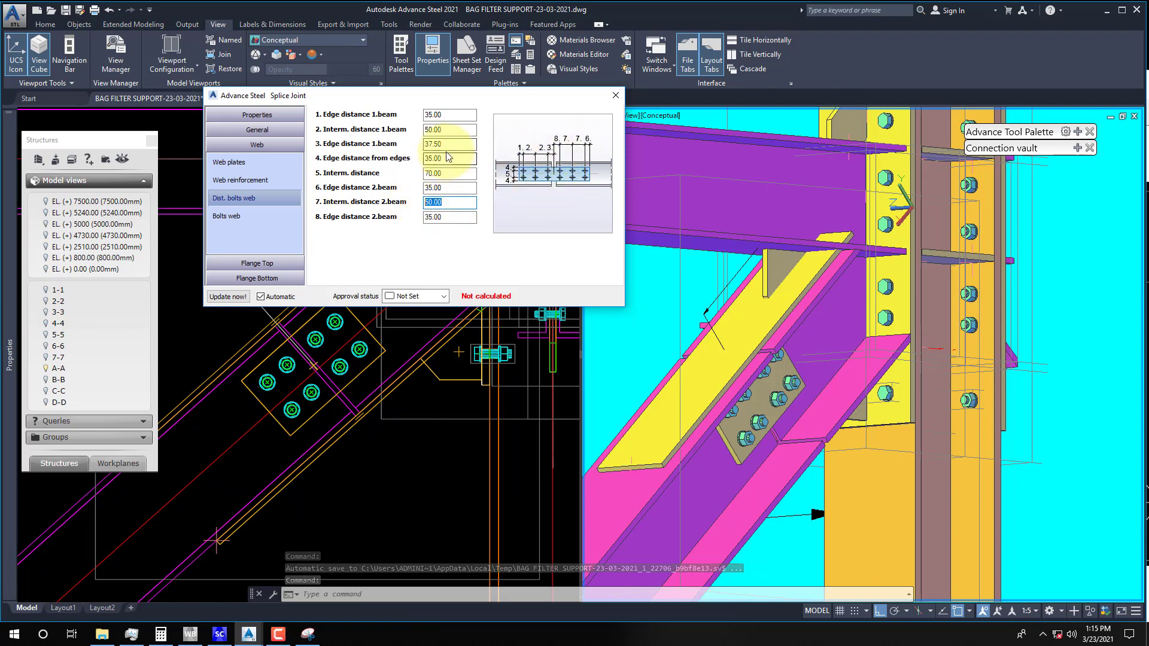
pyautogui.click(441, 217)
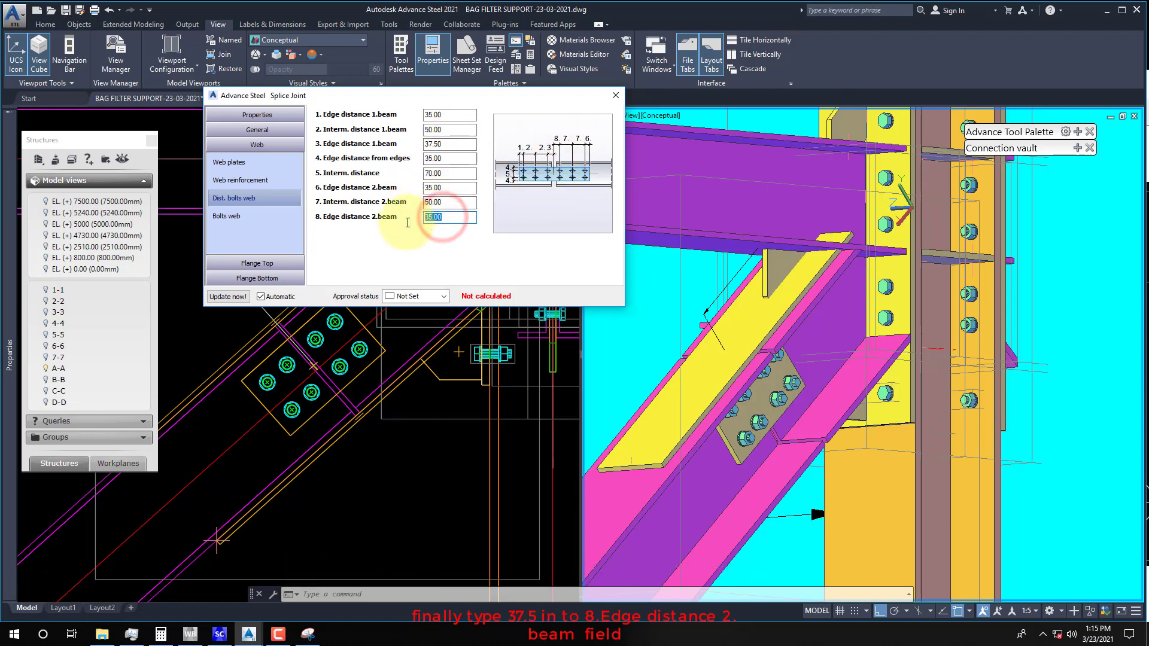
pyautogui.press('Return')
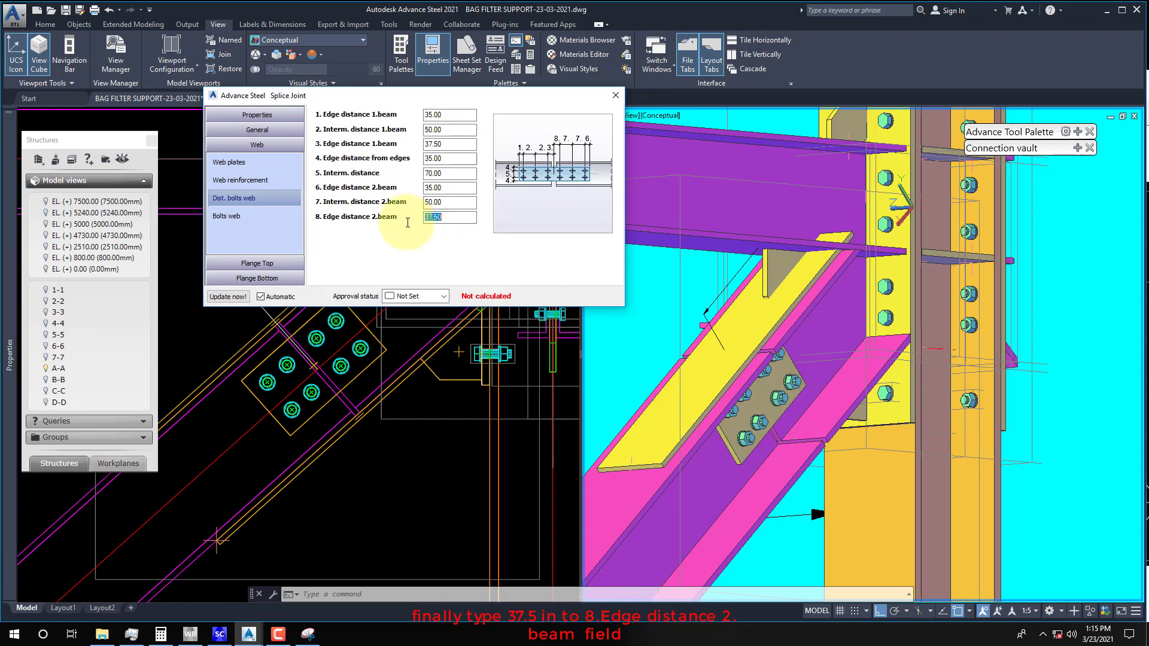
# Set the splice joint's web bolt diameter to 12 mm
pyautogui.click(227, 216)
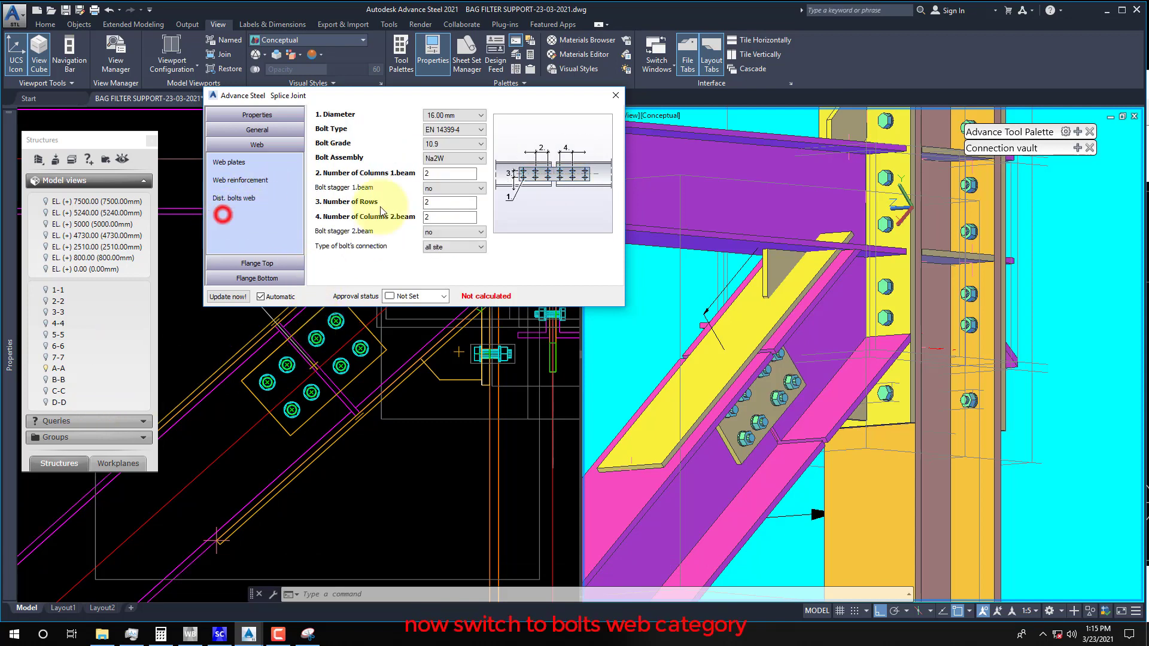
pyautogui.click(433, 118)
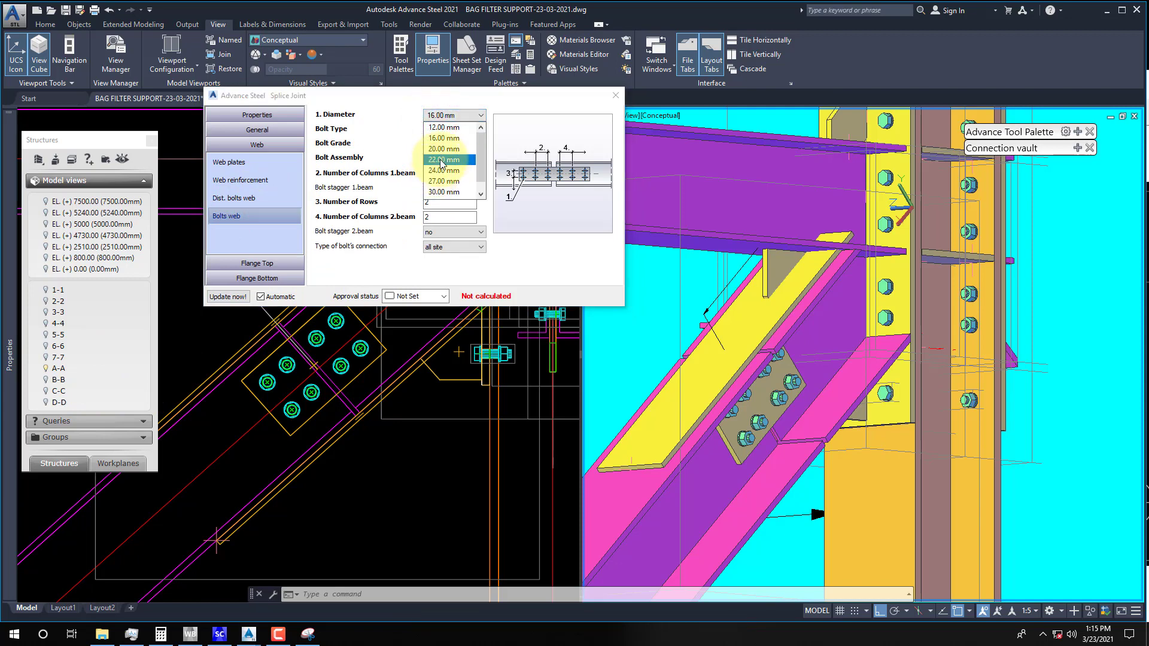
pyautogui.click(438, 128)
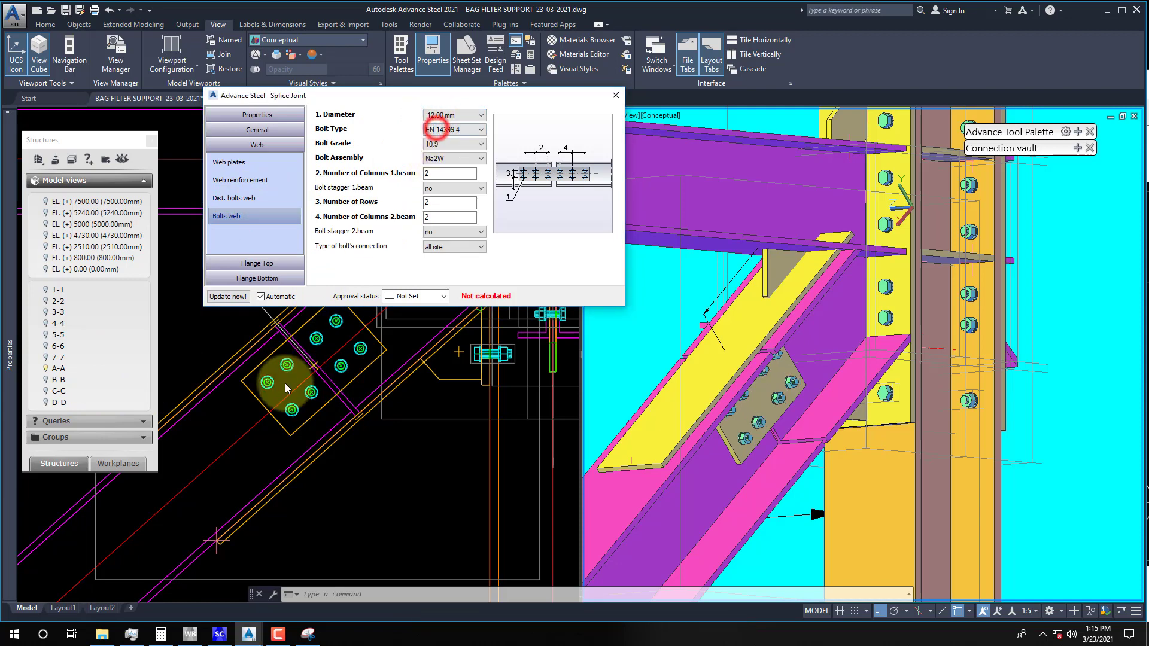
pyautogui.click(438, 116)
pyautogui.click(453, 126)
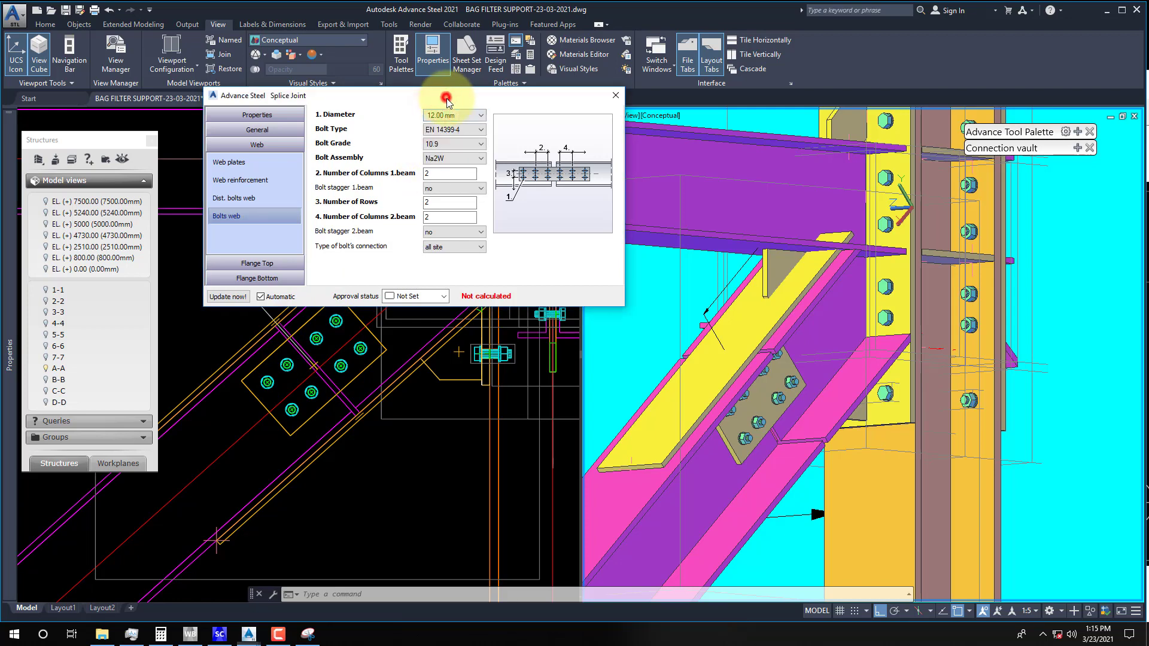
# Check the bolt types, grades, assemblies and diameters available for the web bolts
pyautogui.click(447, 130)
pyautogui.click(386, 127)
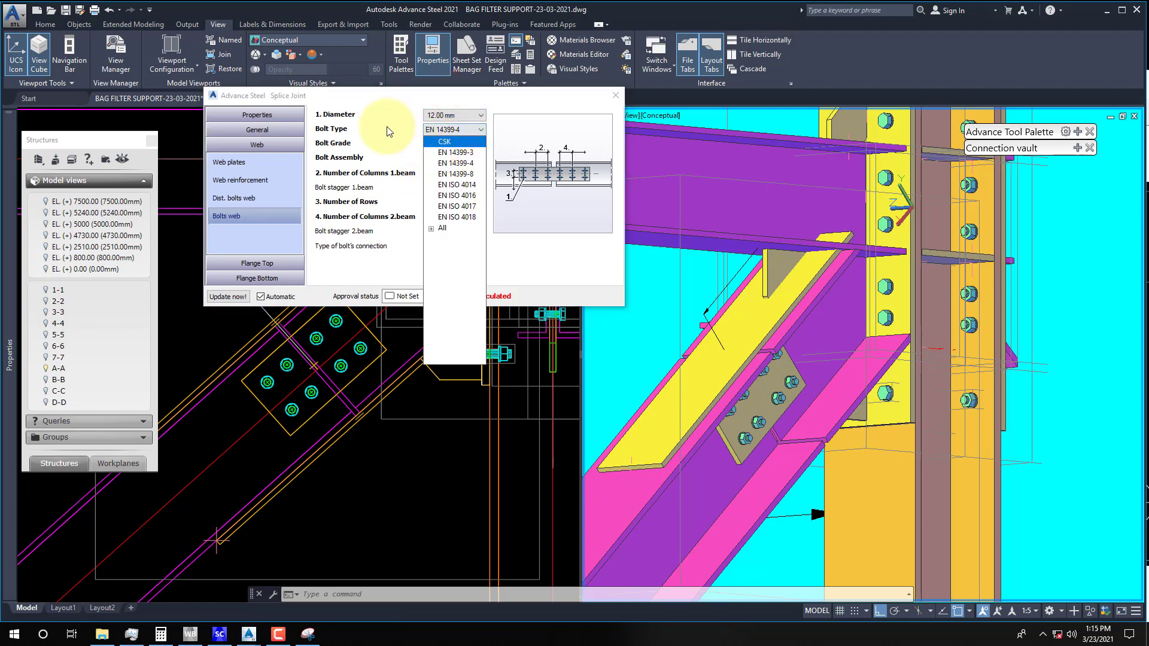
pyautogui.click(436, 144)
pyautogui.click(395, 148)
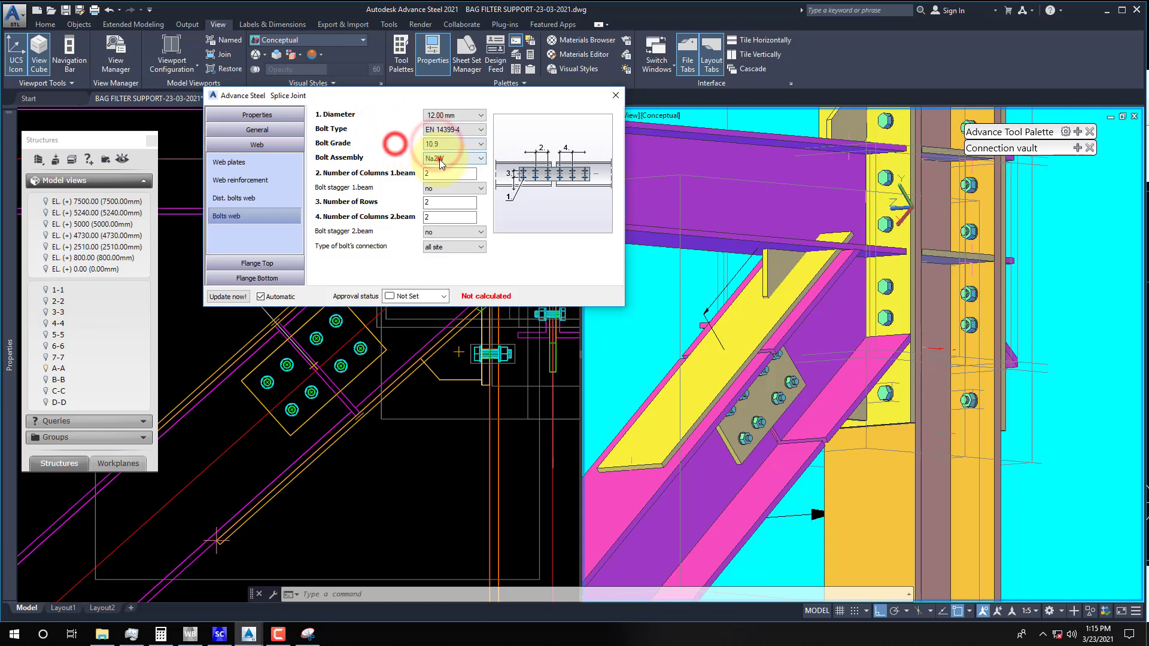
pyautogui.click(440, 159)
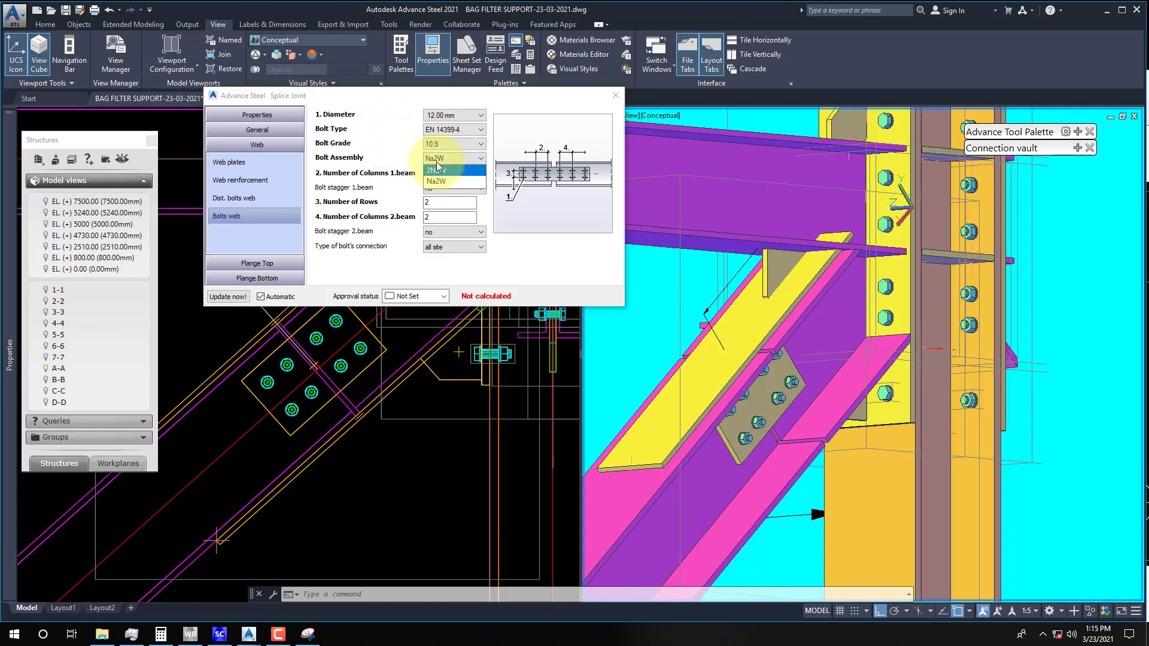
pyautogui.click(389, 140)
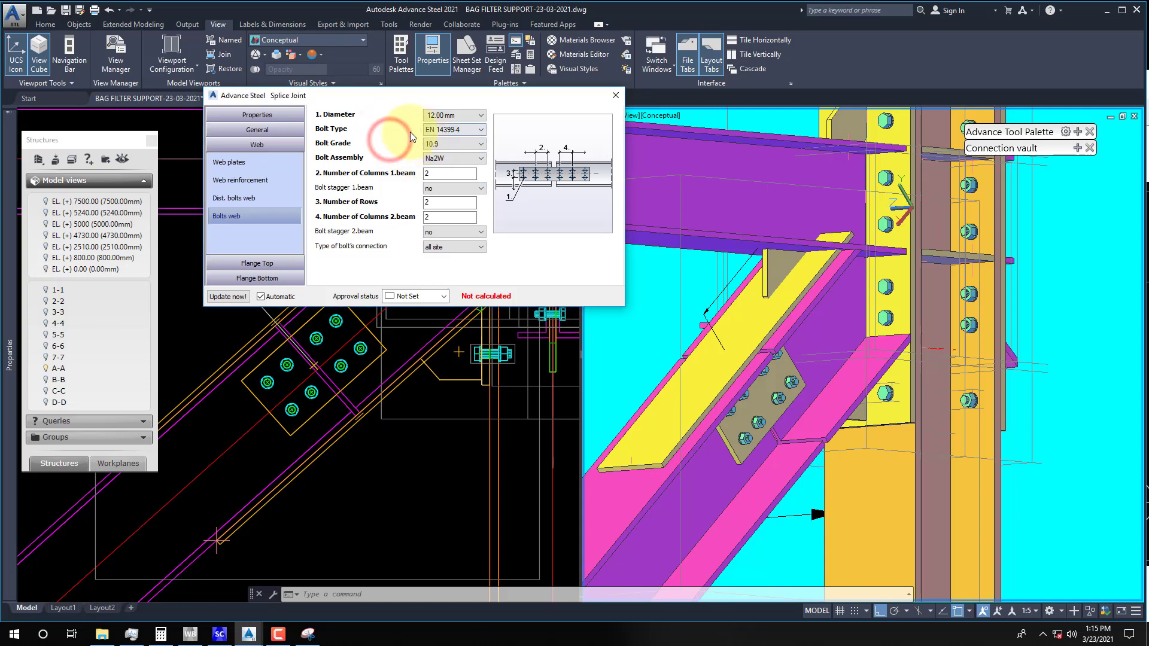
pyautogui.click(443, 116)
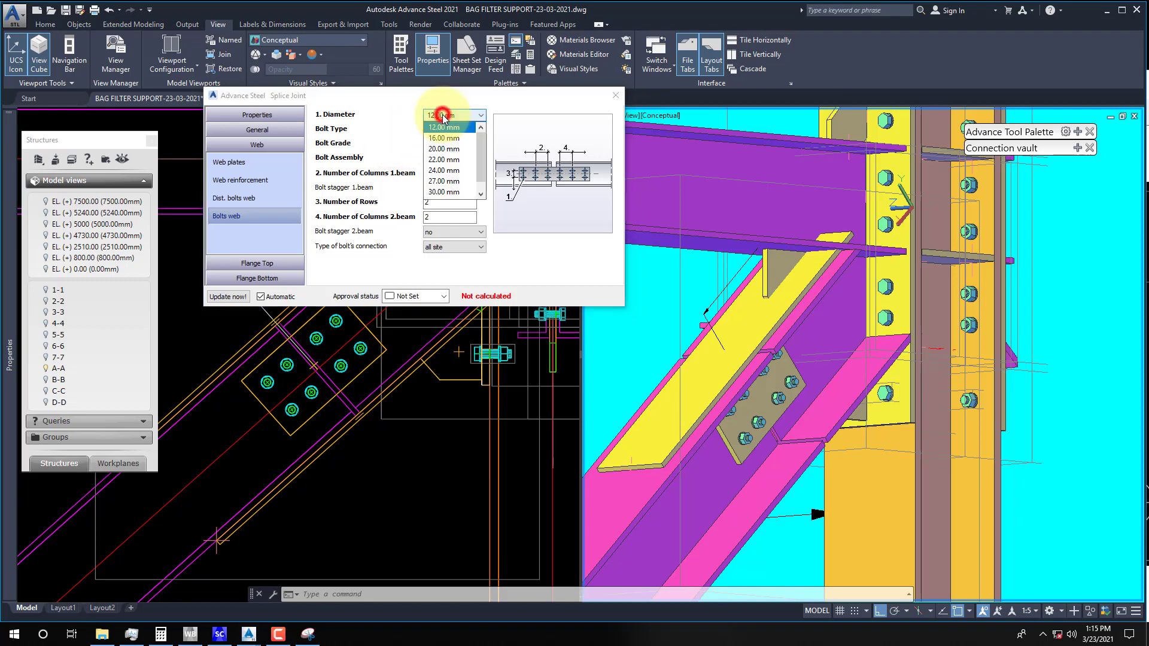
pyautogui.click(397, 116)
# Set the web bolt type to EN 14399-3 and the bolt diameter to 14 mm
pyautogui.click(443, 130)
pyautogui.click(450, 150)
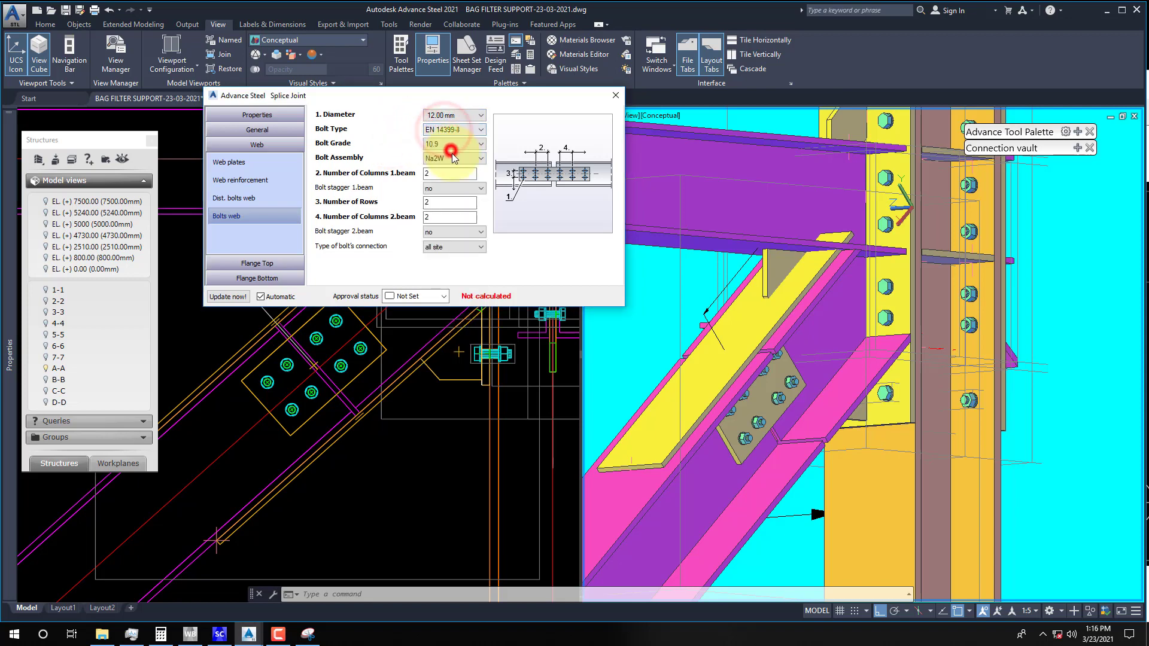
pyautogui.click(445, 145)
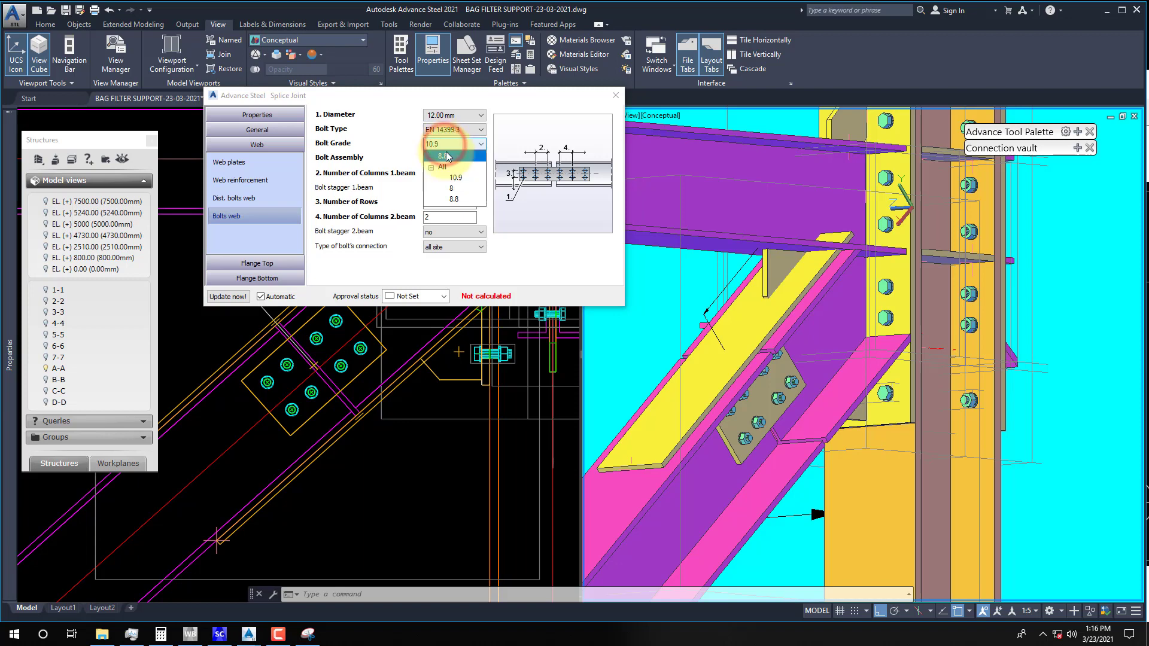
pyautogui.click(392, 156)
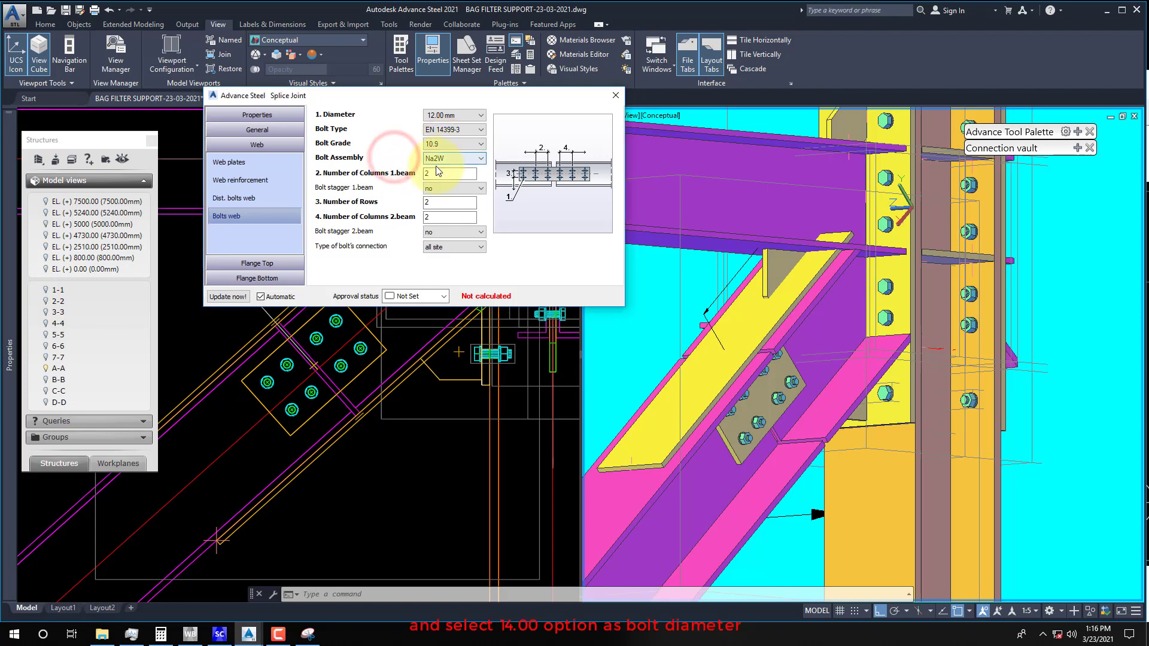
pyautogui.click(446, 115)
pyautogui.click(460, 148)
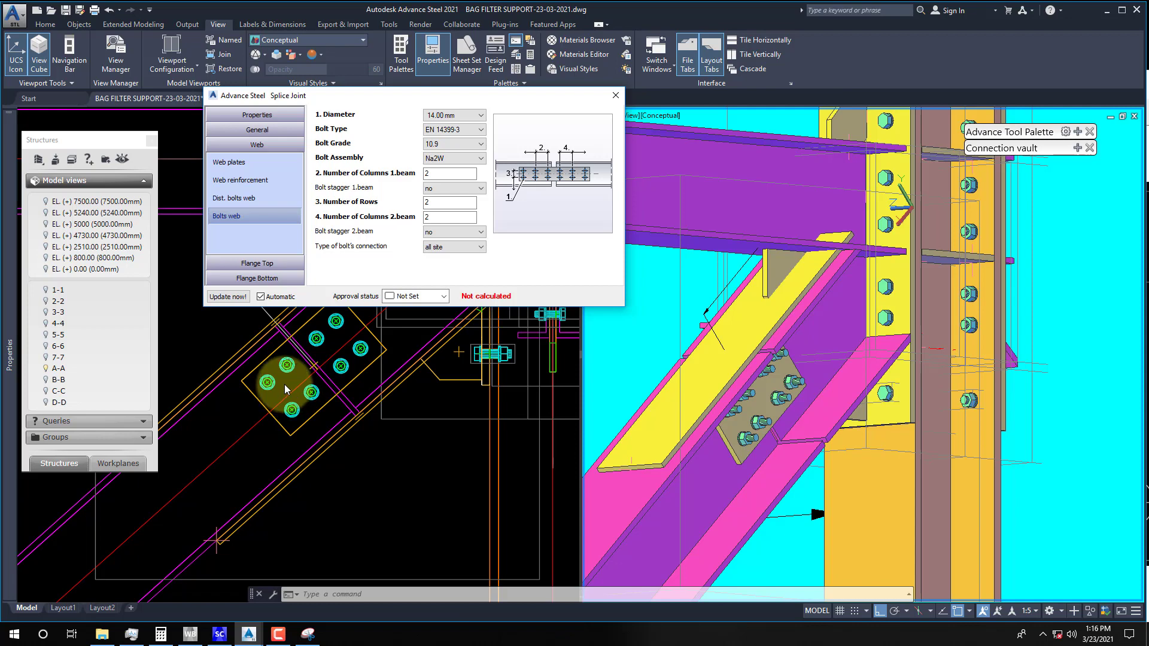
# Inspect the web plate bolts in the 3D view and set the web bolt grade to 8.8
pyautogui.click(258, 264)
pyautogui.moveTo(342, 99); pyautogui.dragTo(395, 123)
pyautogui.scroll(2, 760, 419)
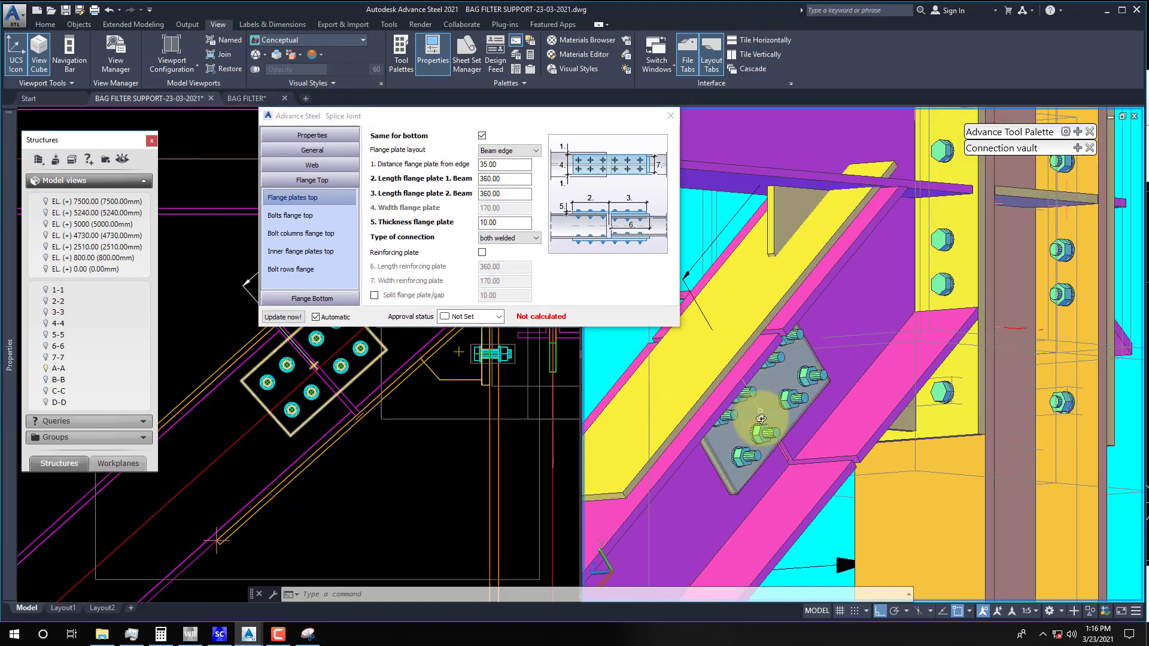
pyautogui.keyDown('shift'); pyautogui.moveTo(760, 418); pyautogui.dragTo(1095, 396, button='middle'); pyautogui.keyUp('shift')
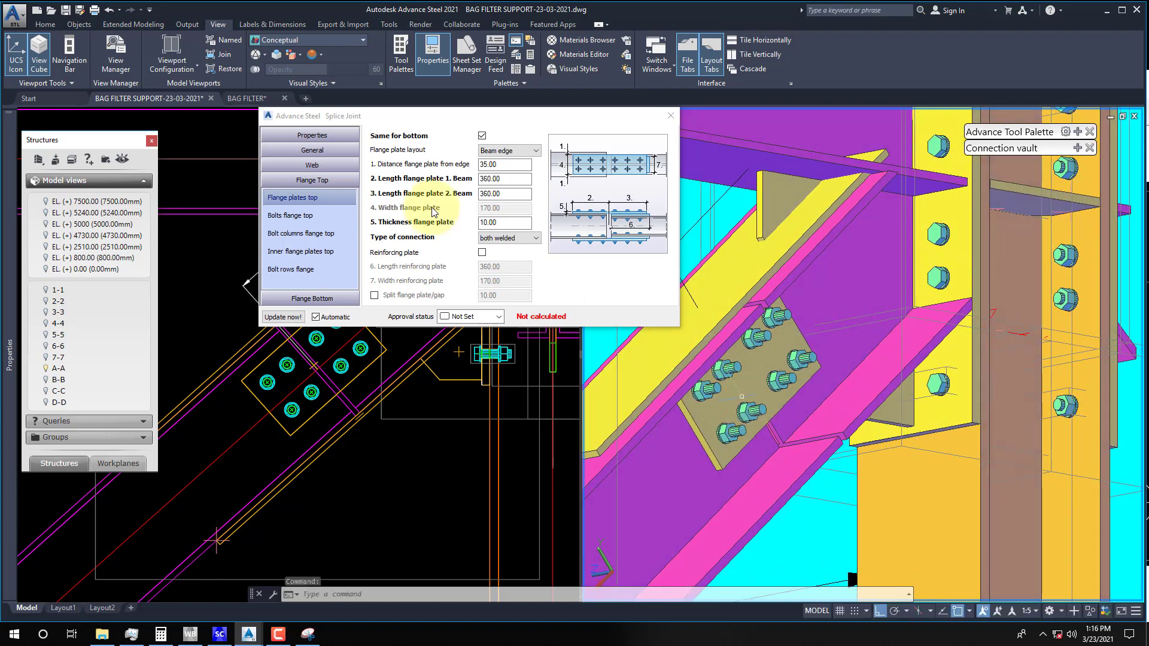
pyautogui.click(312, 165)
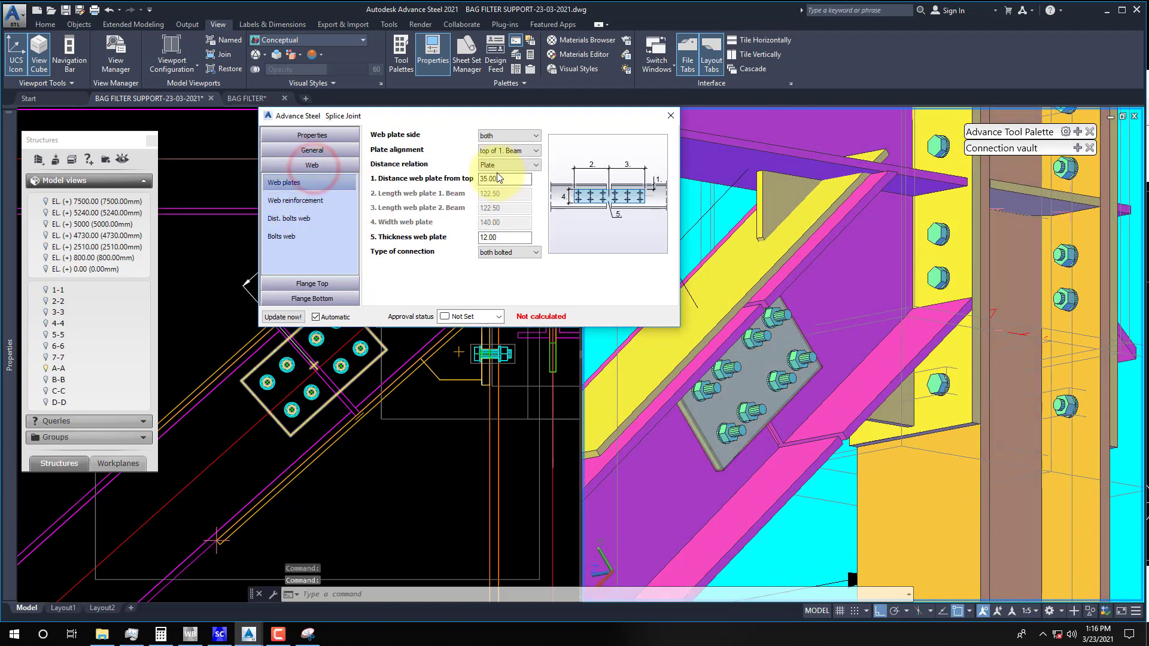
pyautogui.click(285, 236)
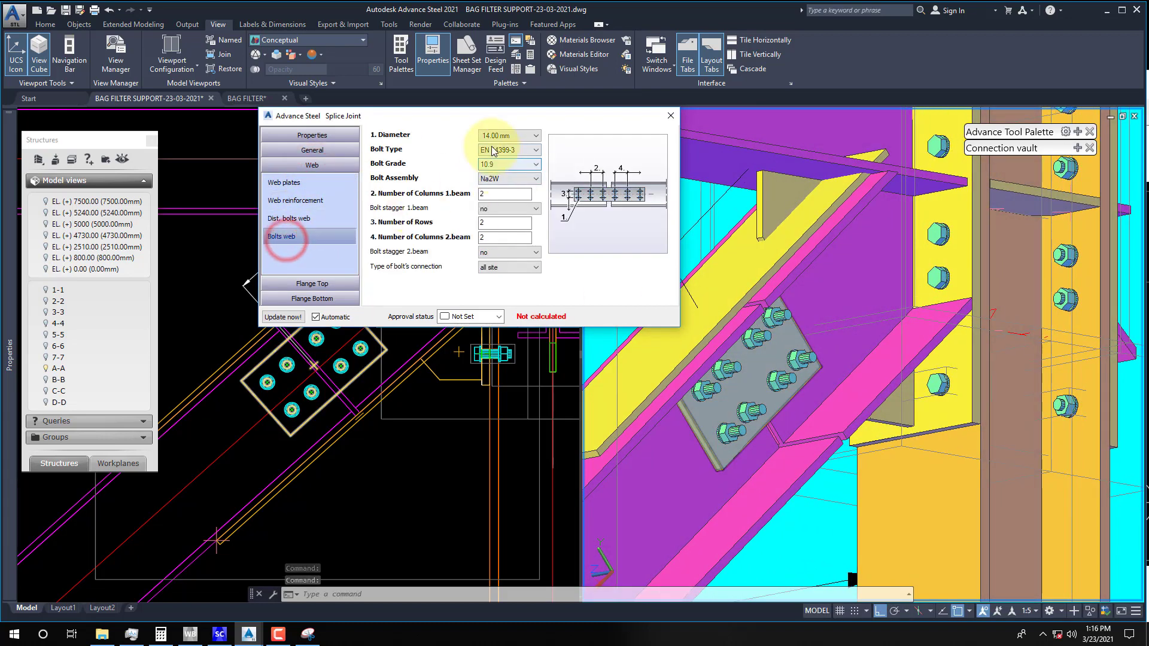
pyautogui.click(502, 165)
pyautogui.click(498, 174)
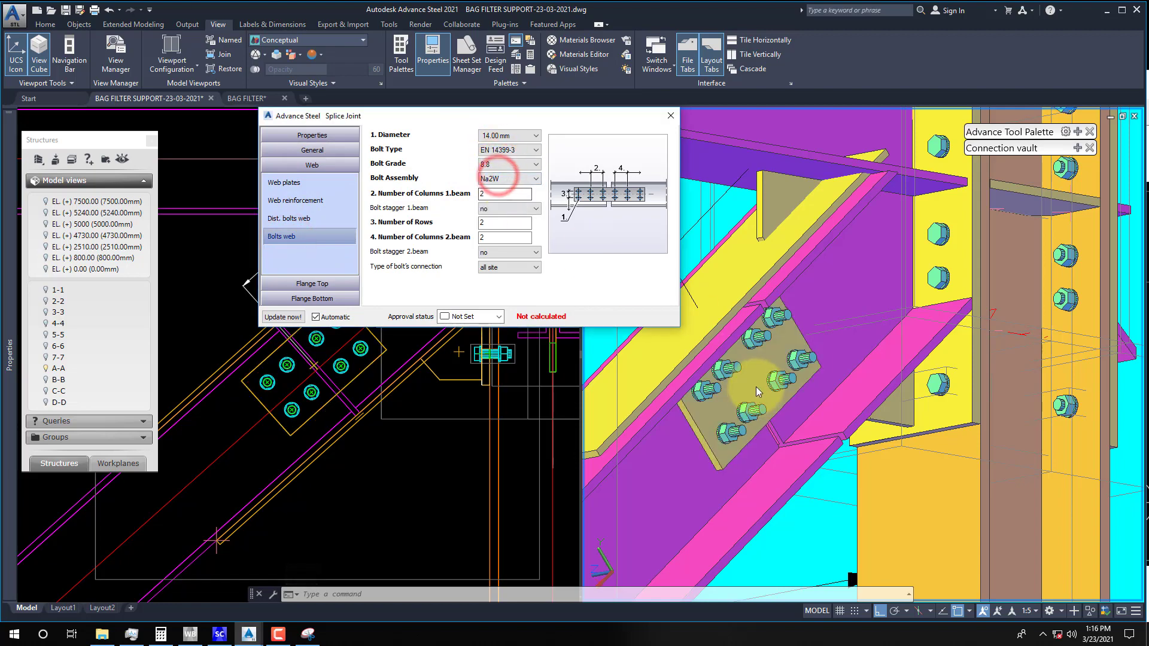
# Try the mixed bolted and welded options on the top flange plates, and set their type of connection to both bolted
pyautogui.keyDown('shift'); pyautogui.moveTo(748, 375); pyautogui.dragTo(900, 350, button='middle'); pyautogui.keyUp('shift')
pyautogui.scroll(-5, 772, 329)
pyautogui.scroll(8, 936, 359)
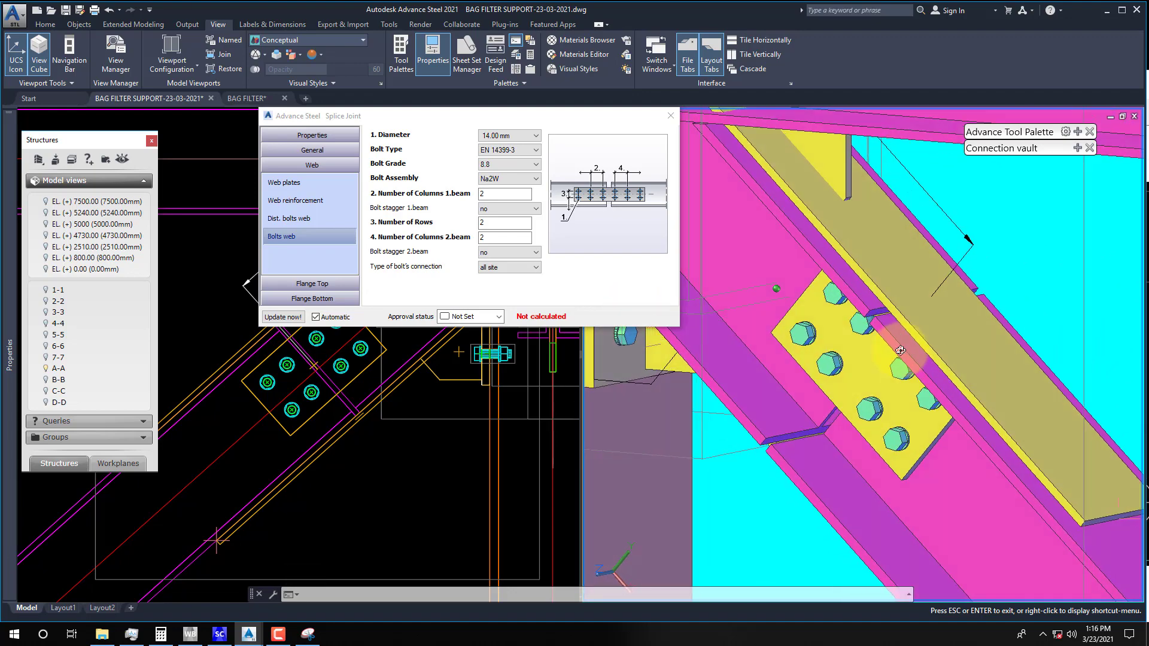
pyautogui.click(320, 283)
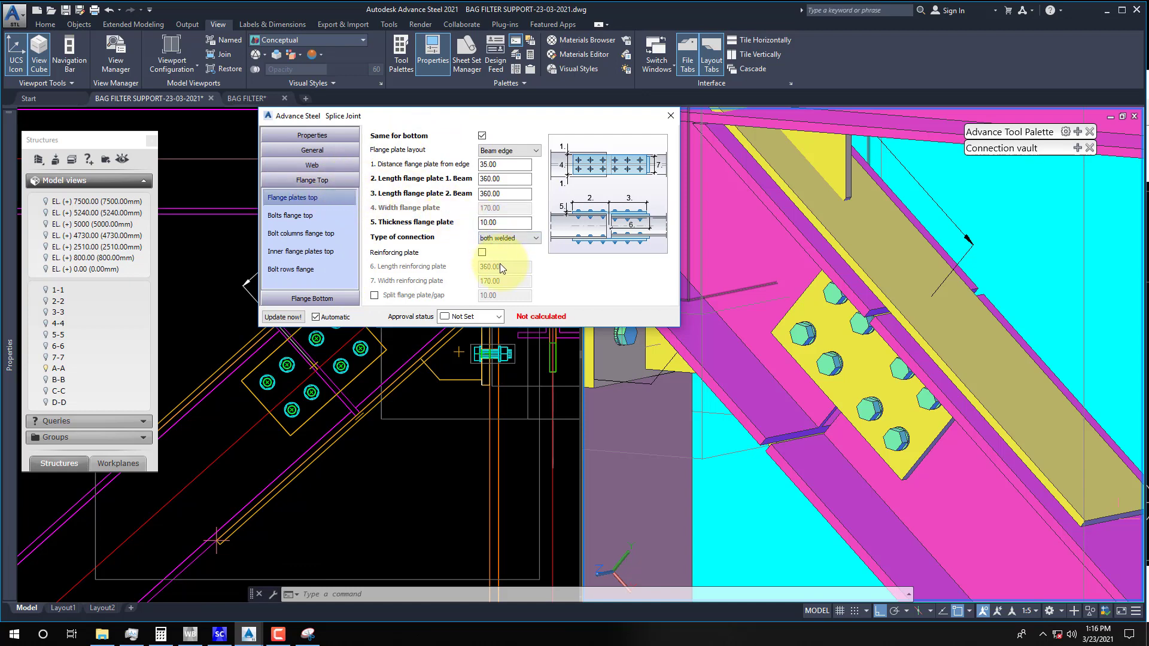
pyautogui.click(501, 238)
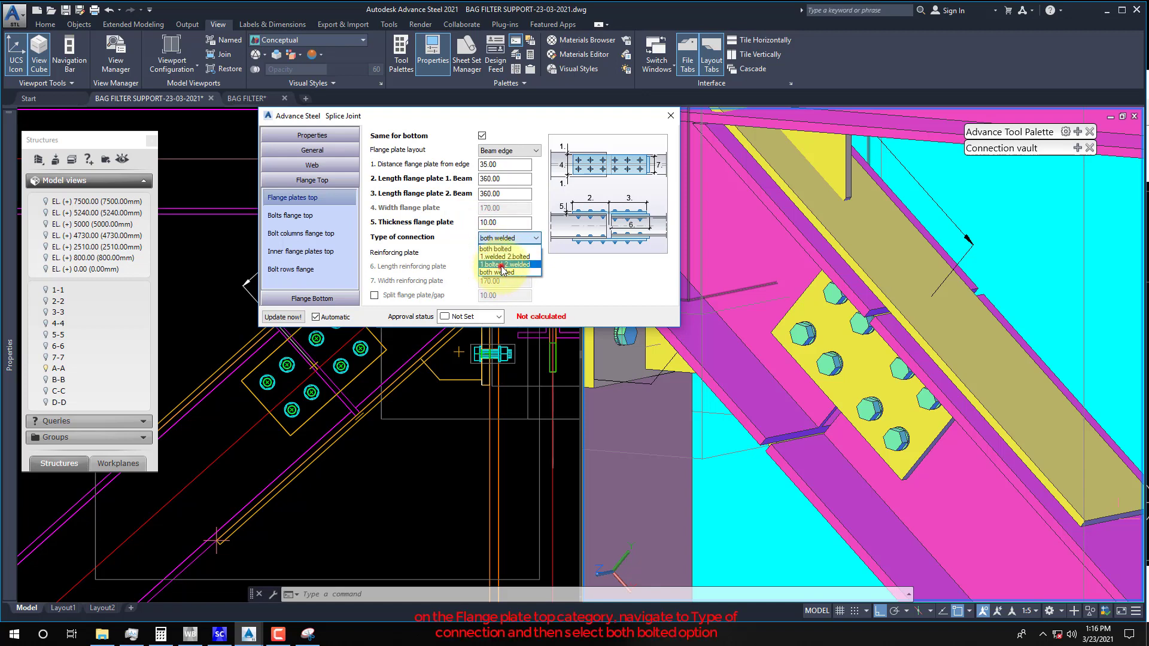
pyautogui.click(498, 265)
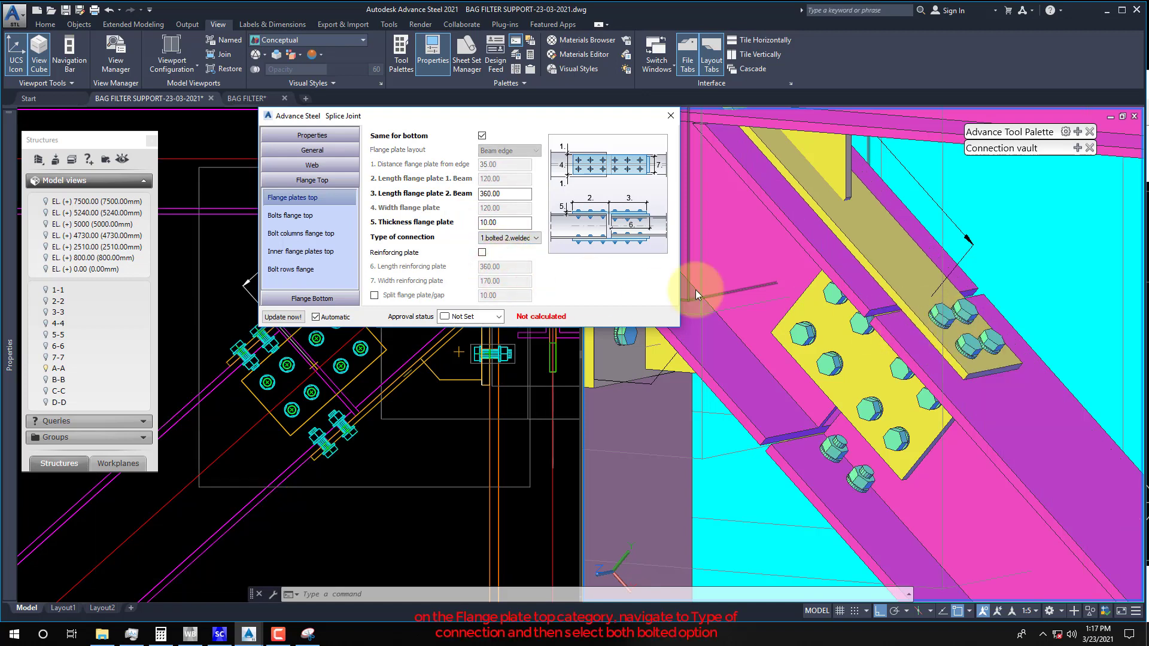
pyautogui.click(506, 238)
pyautogui.click(506, 261)
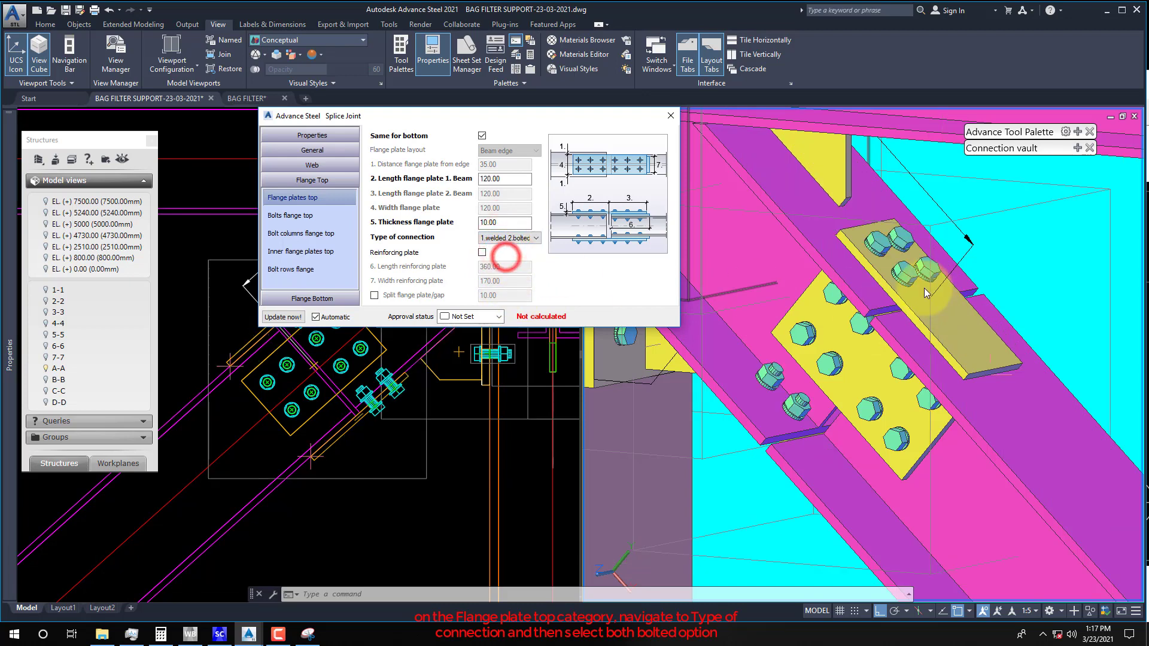
pyautogui.click(506, 238)
pyautogui.click(493, 251)
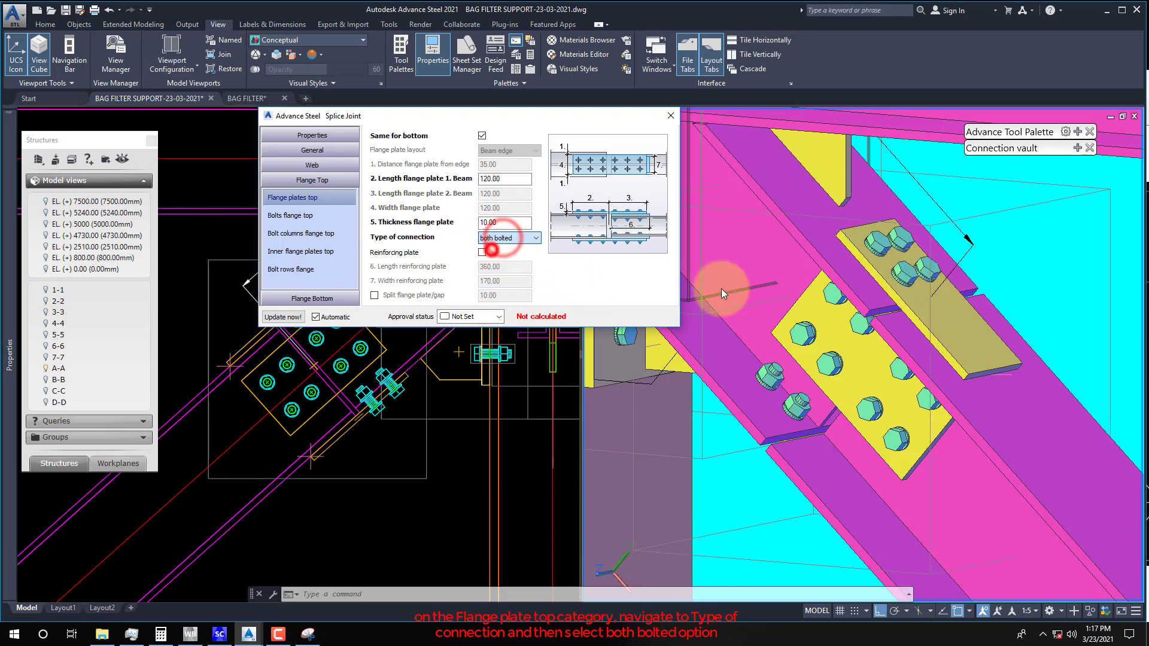
# Set the flange plate thickness to 15 mm and inspect the flange plates in the 3D view
pyautogui.click(1031, 302)
pyautogui.keyDown('shift'); pyautogui.moveTo(920, 342); pyautogui.dragTo(652, 379, button='middle'); pyautogui.keyUp('shift')
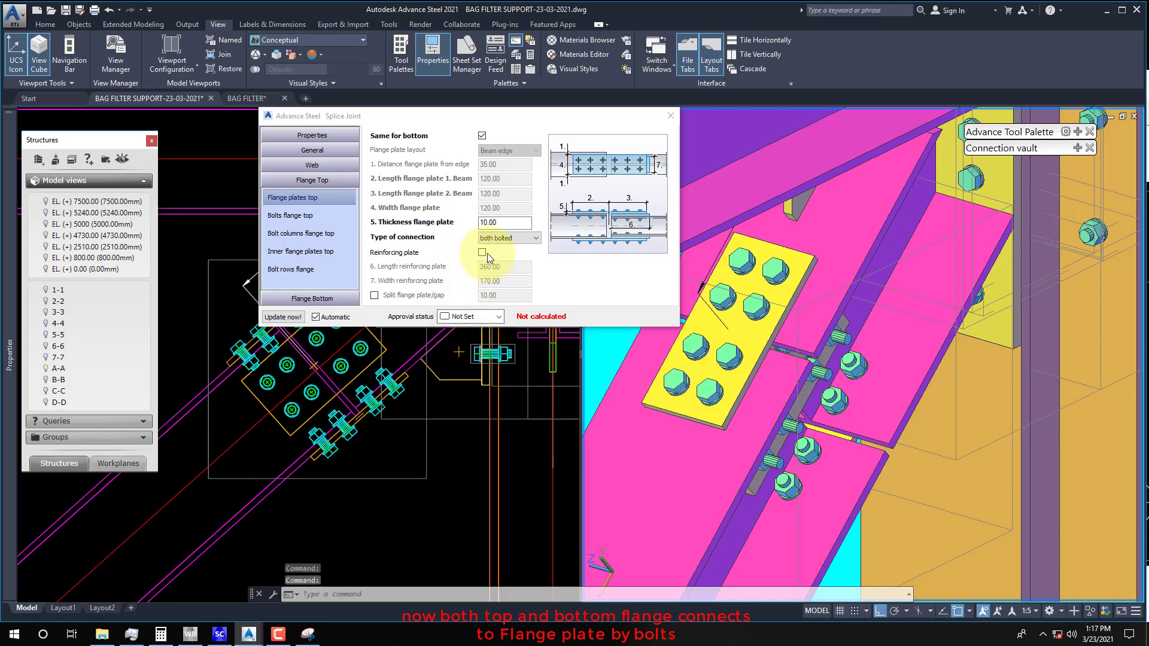
pyautogui.moveTo(504, 223); pyautogui.dragTo(479, 224)
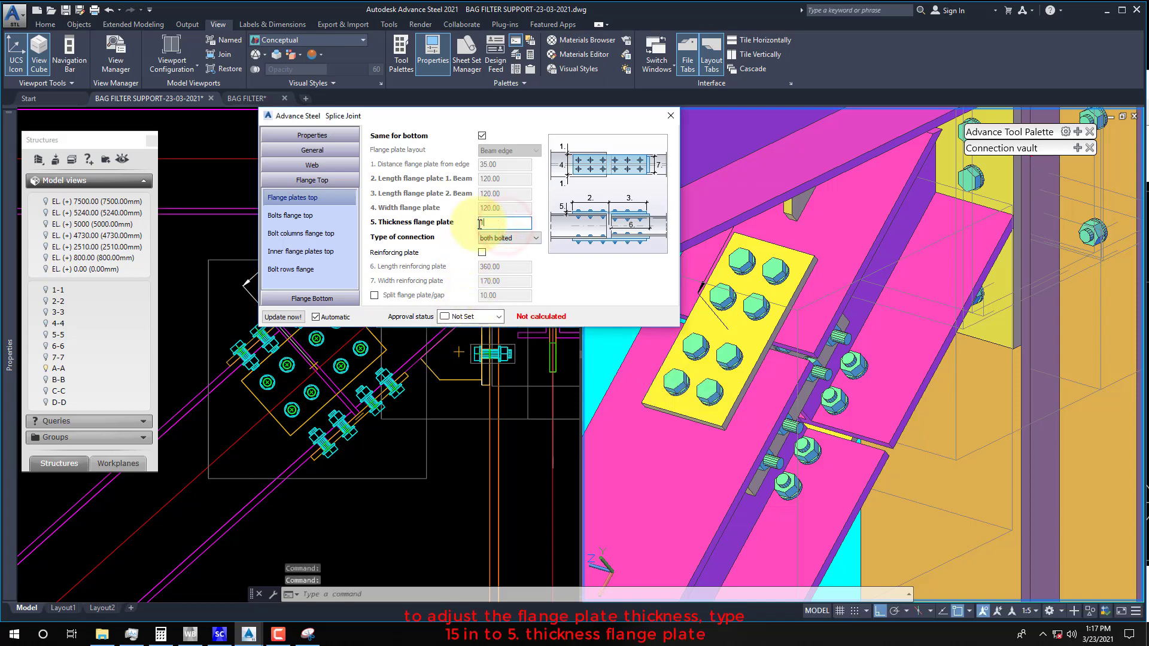
pyautogui.press('Return')
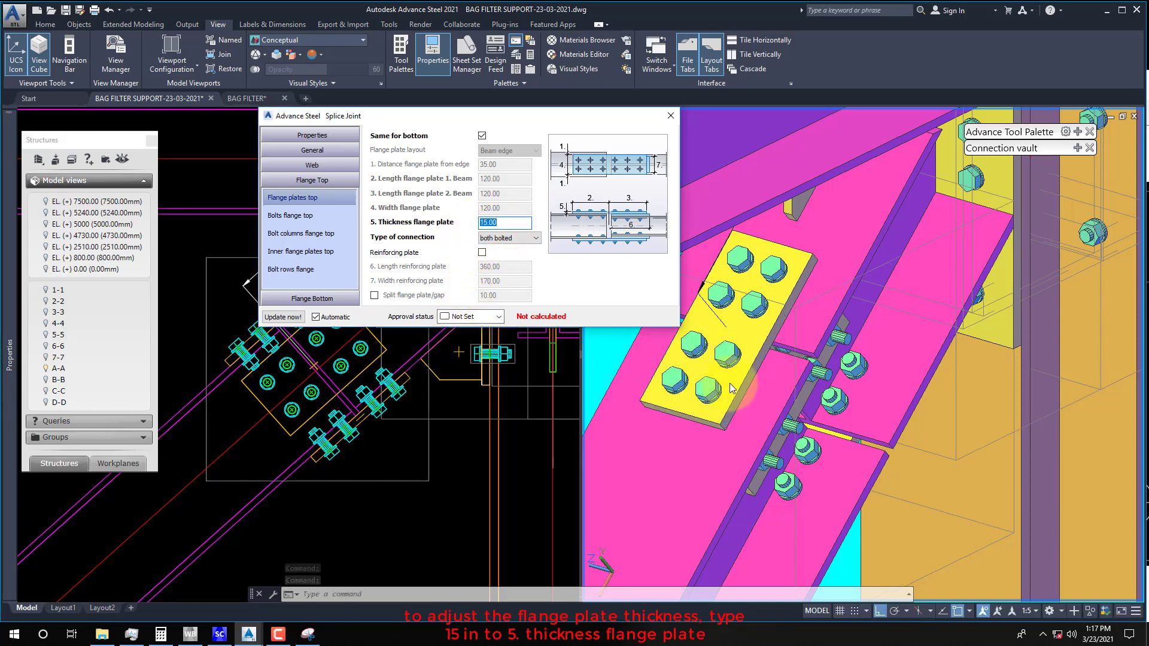
pyautogui.moveTo(421, 117); pyautogui.dragTo(371, 474)
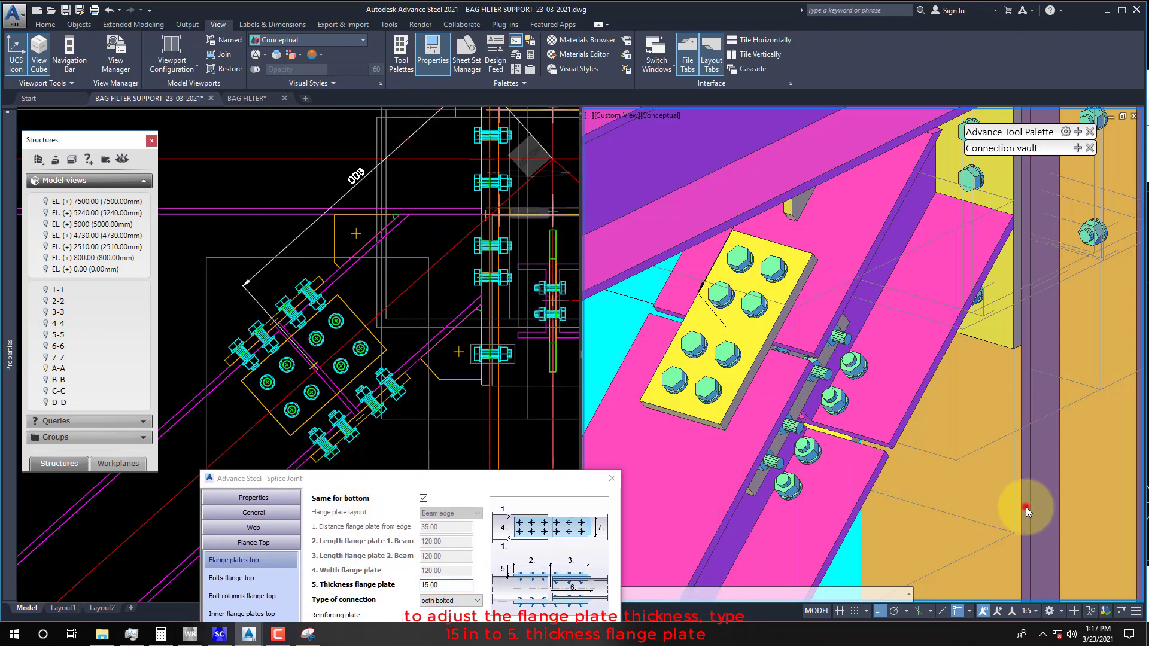
pyautogui.keyDown('shift'); pyautogui.moveTo(1026, 508); pyautogui.dragTo(688, 479, button='middle'); pyautogui.keyUp('shift')
pyautogui.click(440, 477)
pyautogui.moveTo(463, 470); pyautogui.dragTo(477, 399)
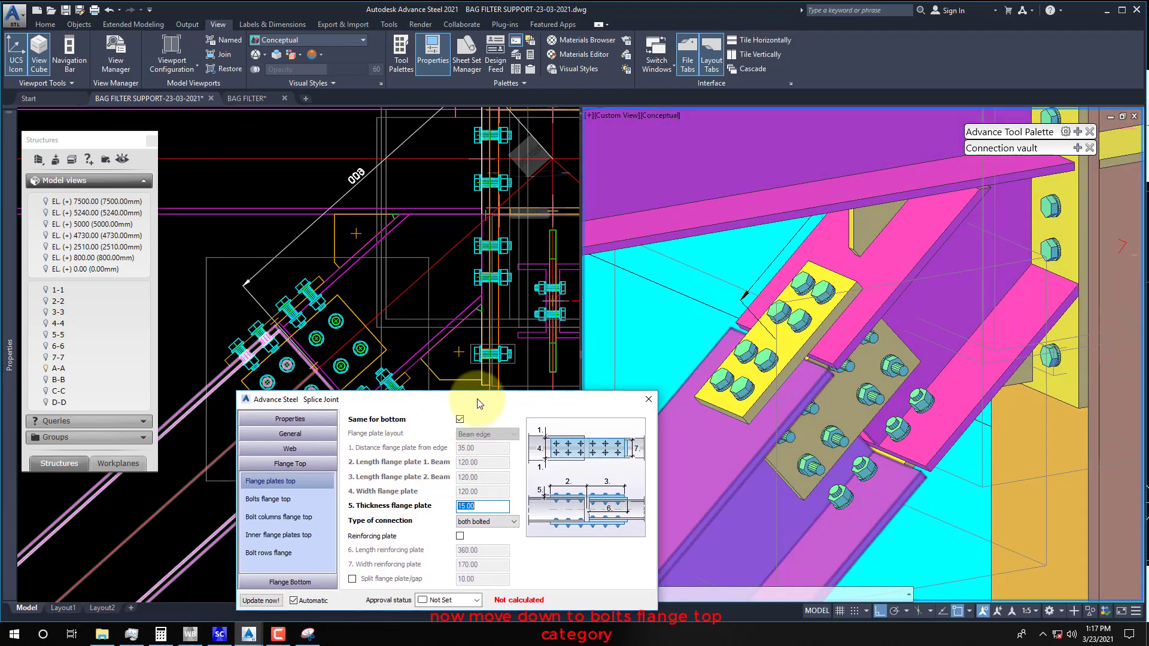
# Check the top flange bolt settings against detail 4, keeping 2 bolt columns for each beam
pyautogui.click(279, 501)
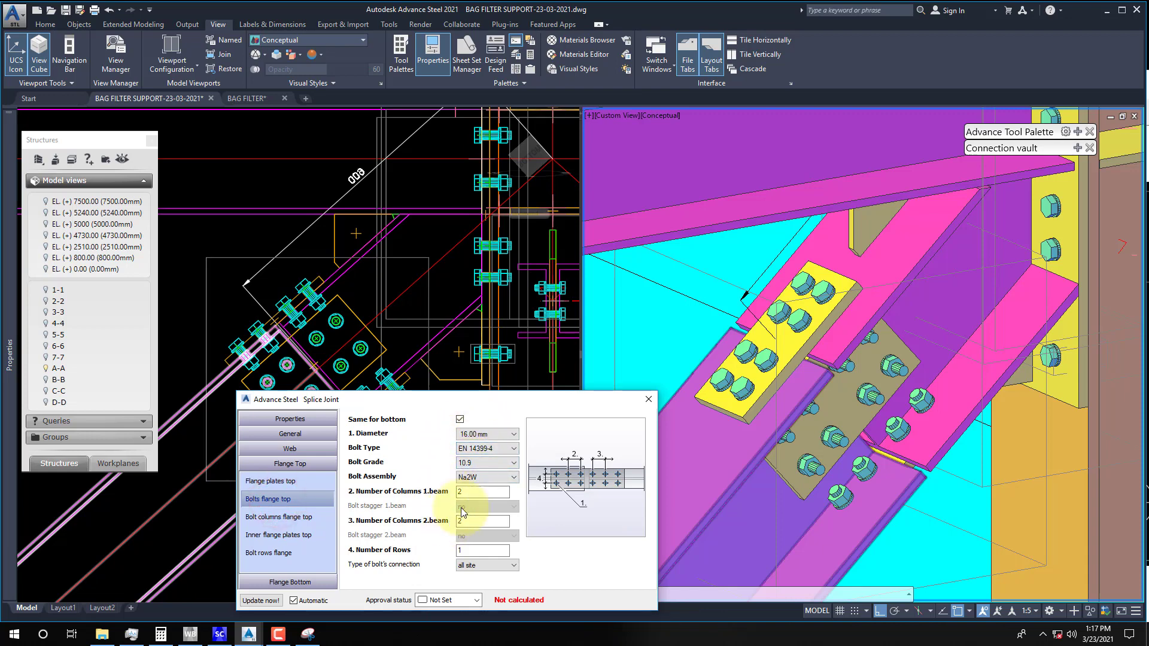
pyautogui.click(465, 463)
pyautogui.click(458, 474)
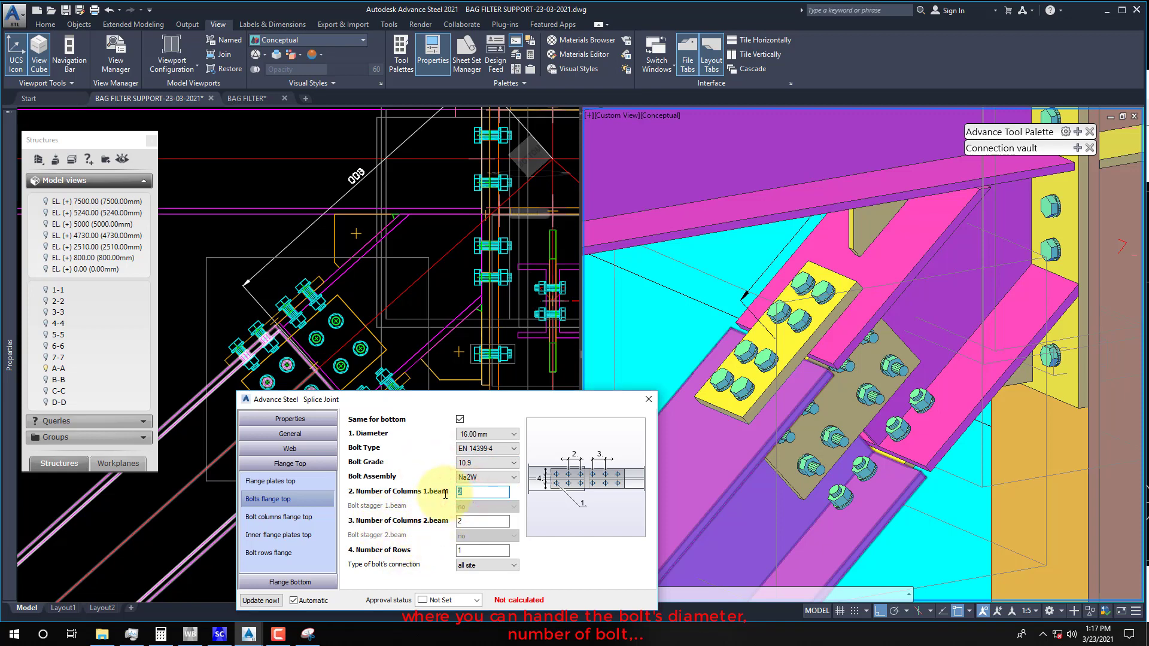
pyautogui.click(307, 634)
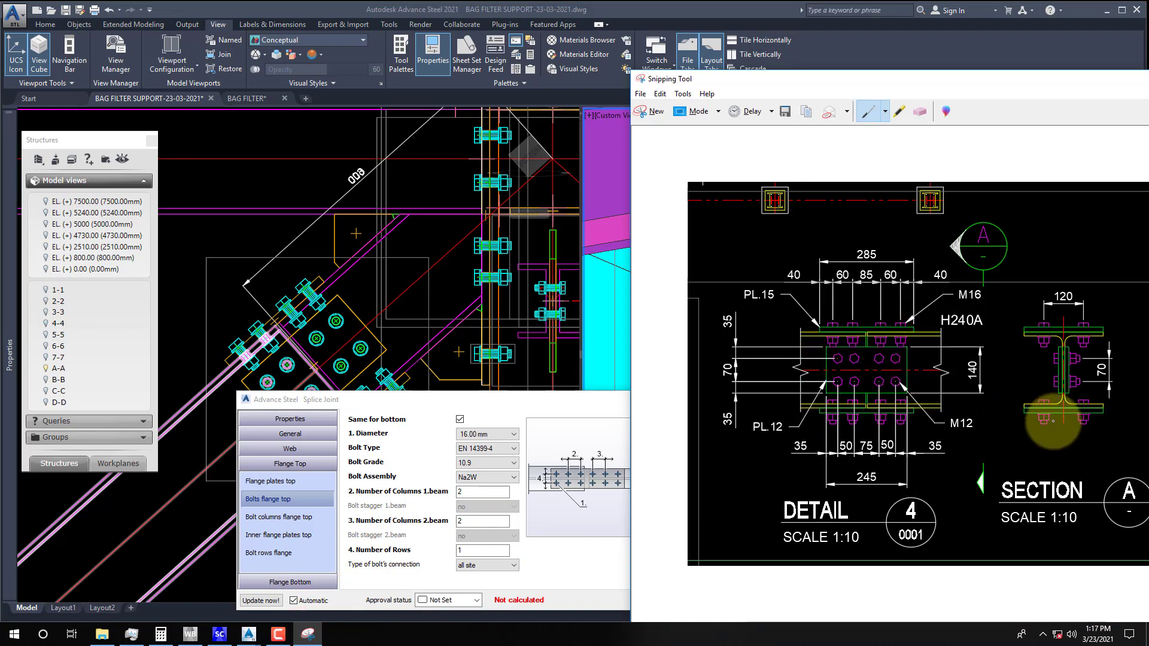
pyautogui.click(472, 491)
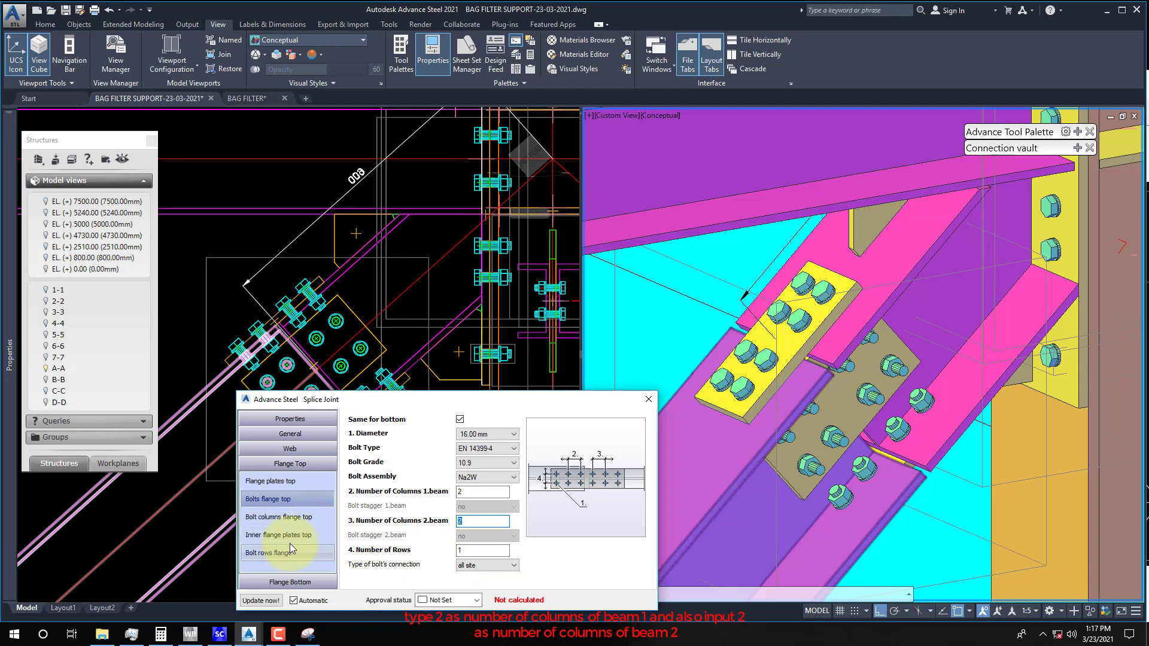
# Set the outer edge distances of the top flange bolt columns to 40 mm for both beams, following detail 4
pyautogui.click(282, 518)
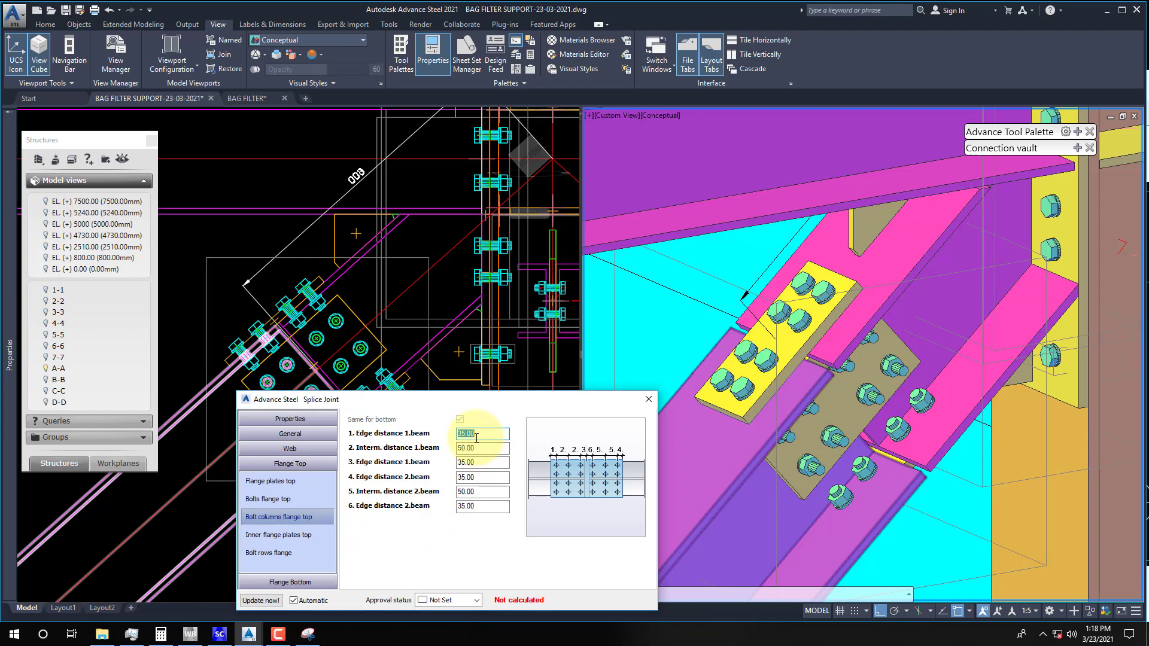
pyautogui.click(308, 634)
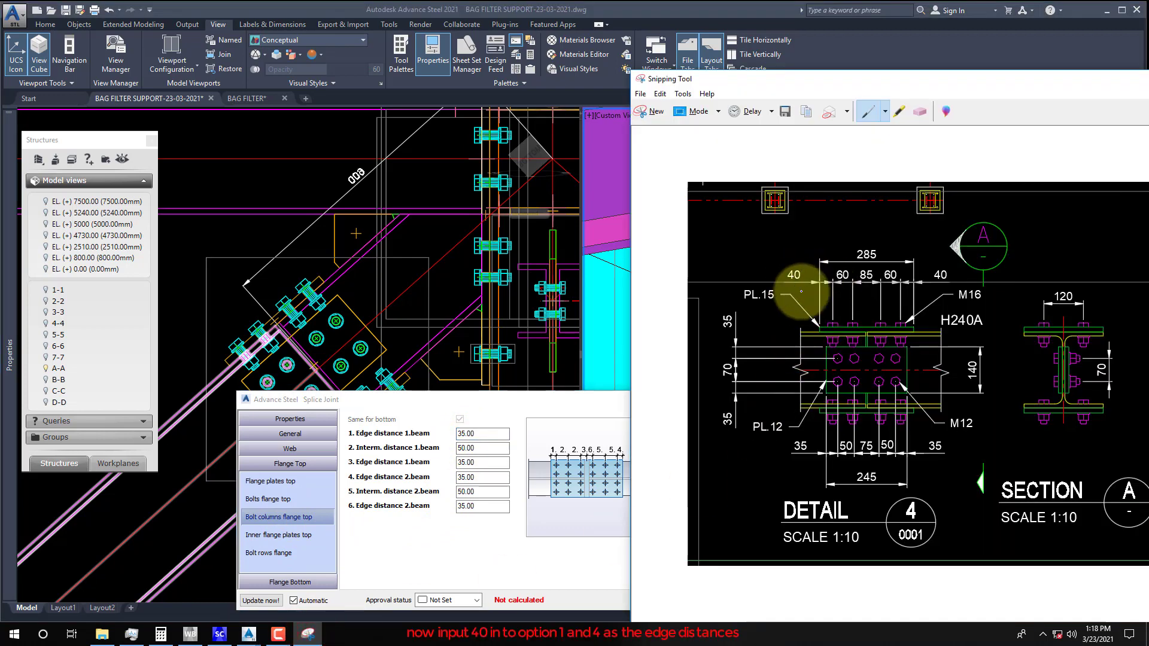
pyautogui.click(481, 436)
pyautogui.doubleClick(478, 434)
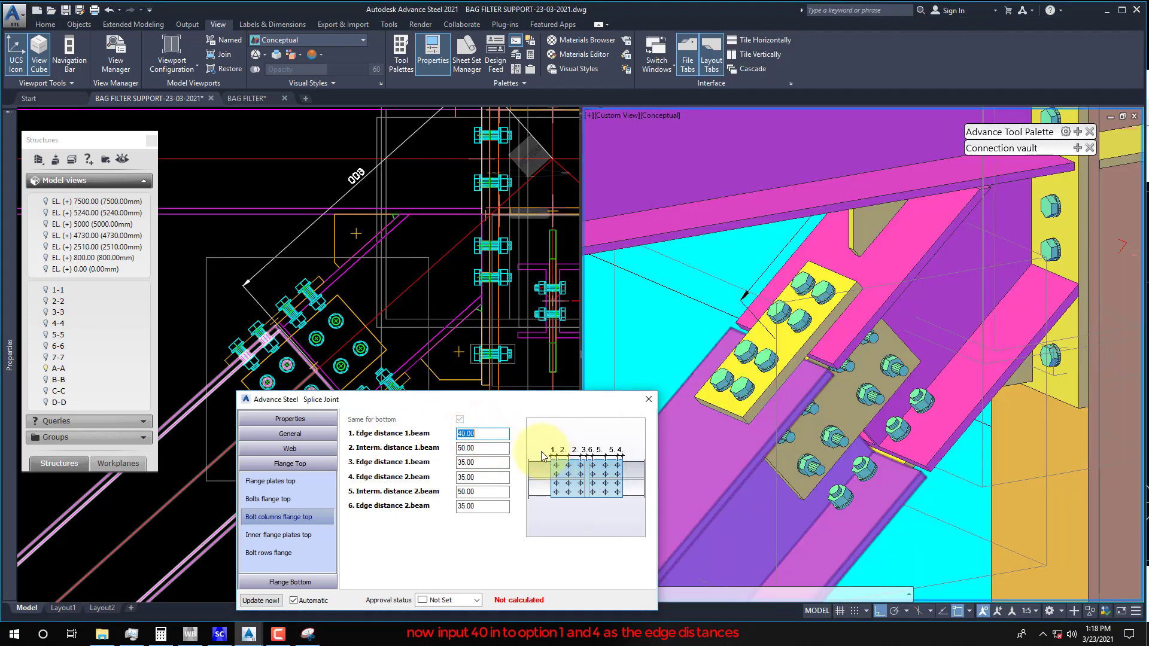
pyautogui.doubleClick(474, 478)
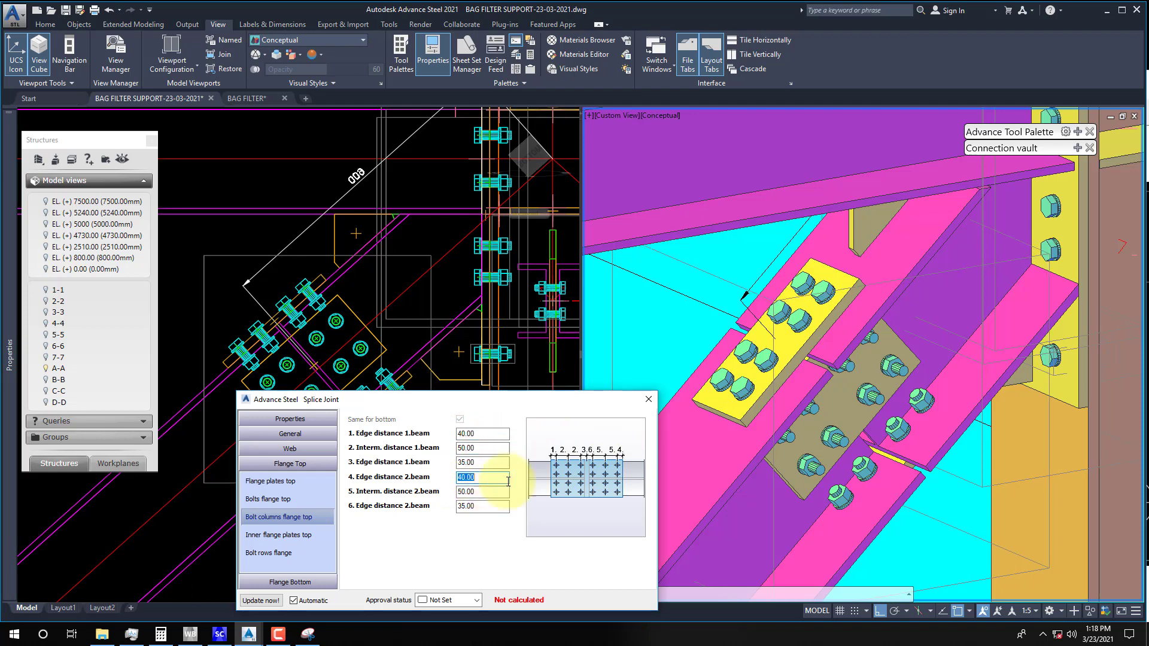
# Set the intermediate distances of the top flange bolt columns to 60 mm for both beams, as in detail 4
pyautogui.click(308, 634)
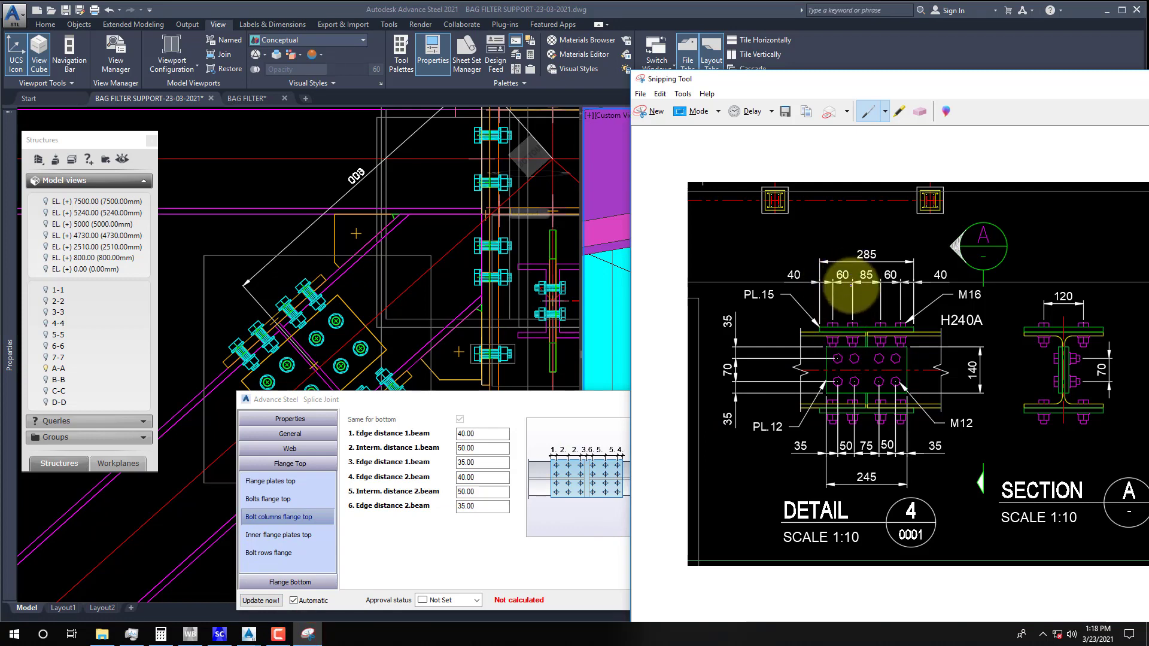
pyautogui.click(515, 398)
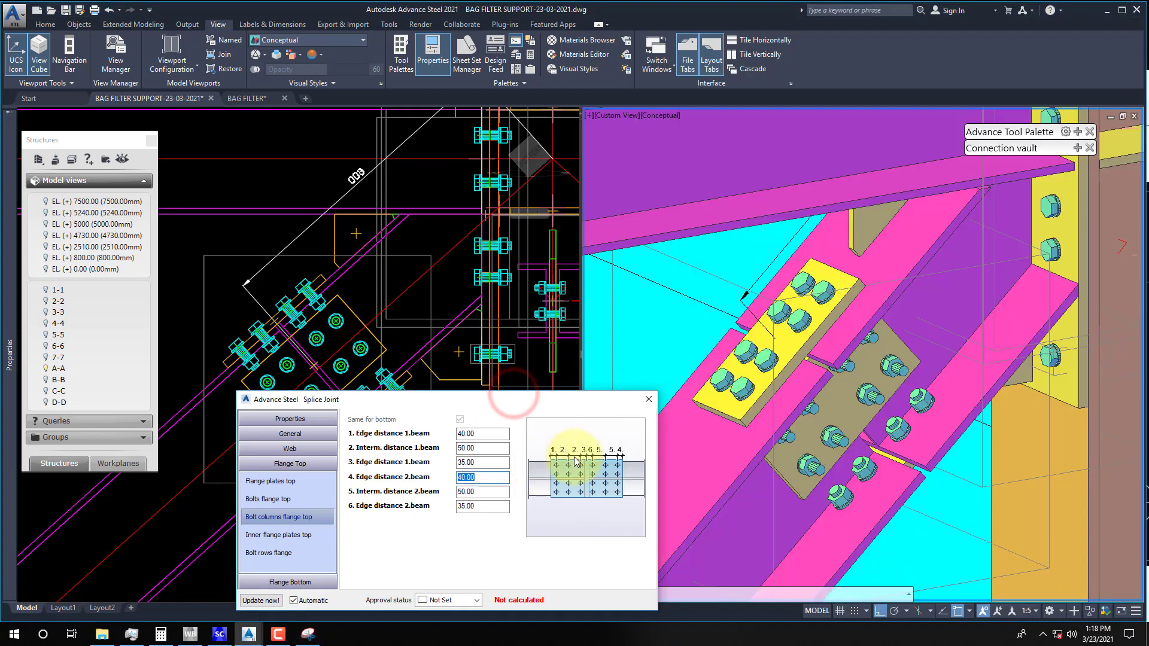
pyautogui.click(470, 449)
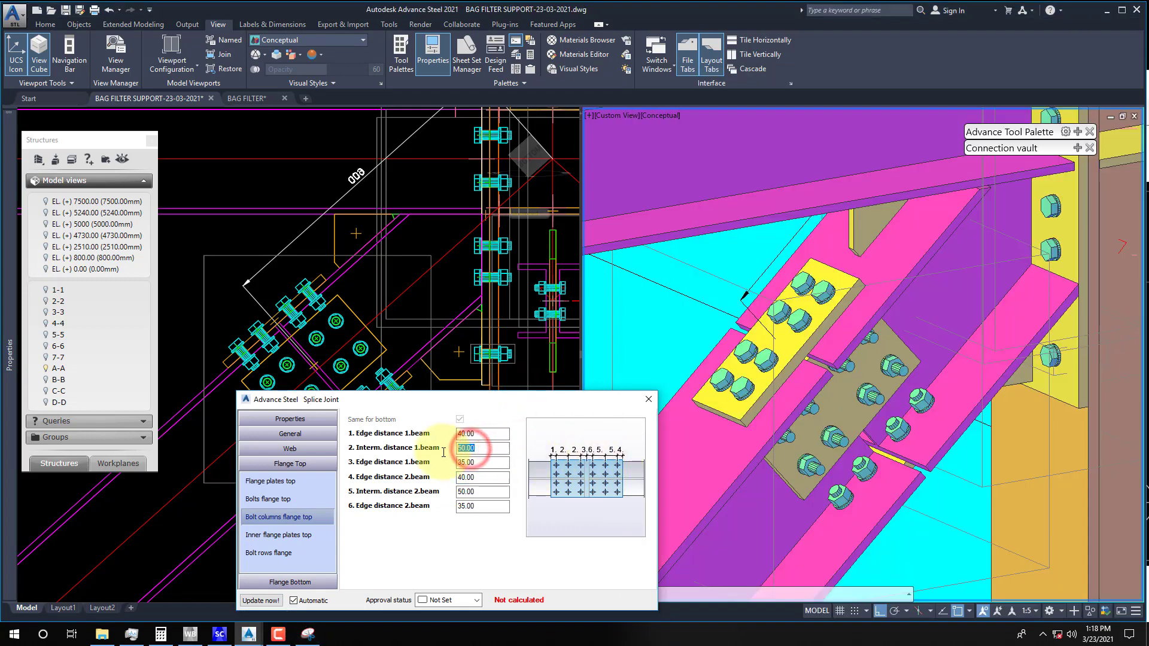
pyautogui.press('Return')
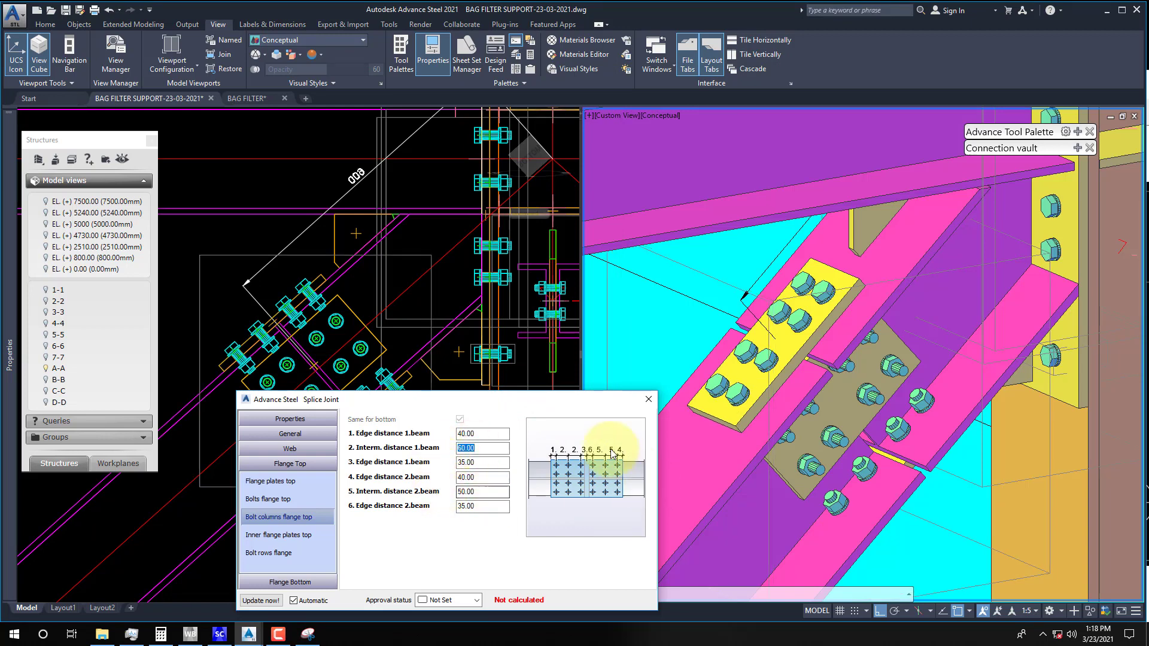
pyautogui.moveTo(476, 493); pyautogui.dragTo(454, 497)
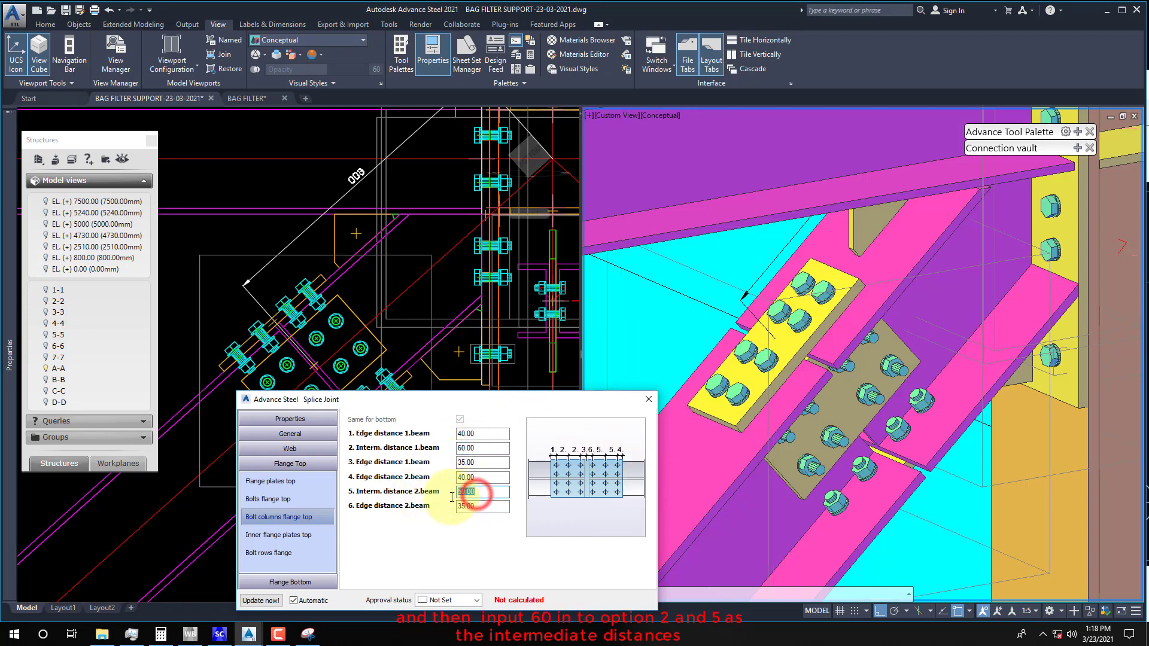
pyautogui.write('60')
pyautogui.press('Return')
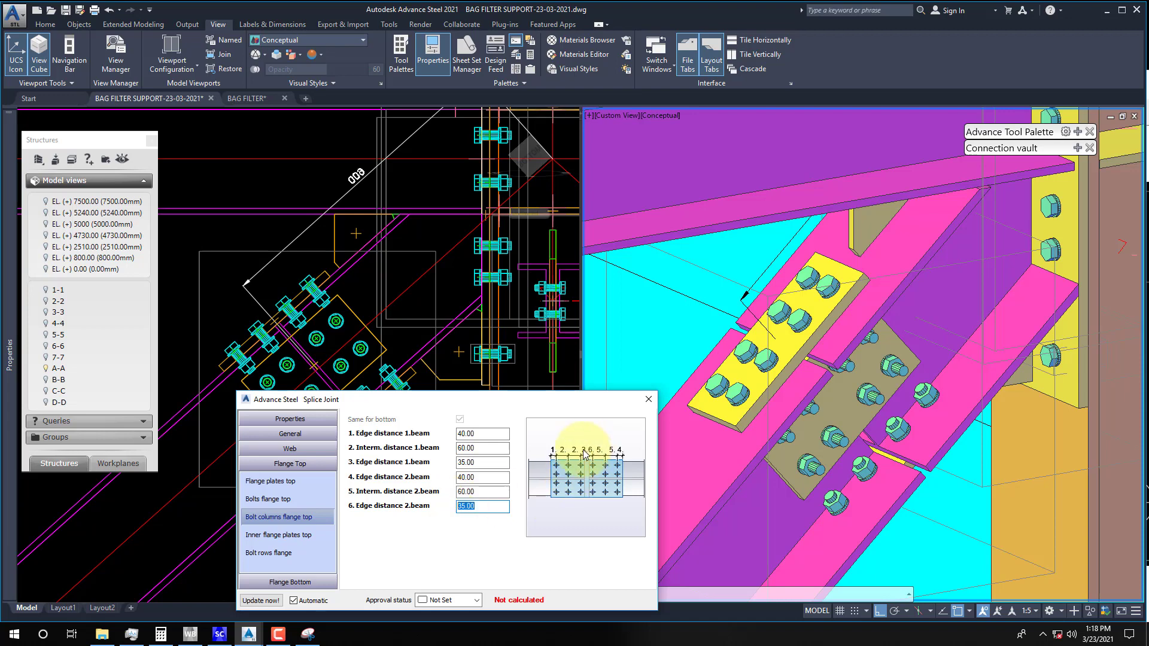
# Set the inner edge distances of the top flange bolt columns to 42.5 mm for both beams, half of detail 4's 85 mm spacing
pyautogui.click(308, 634)
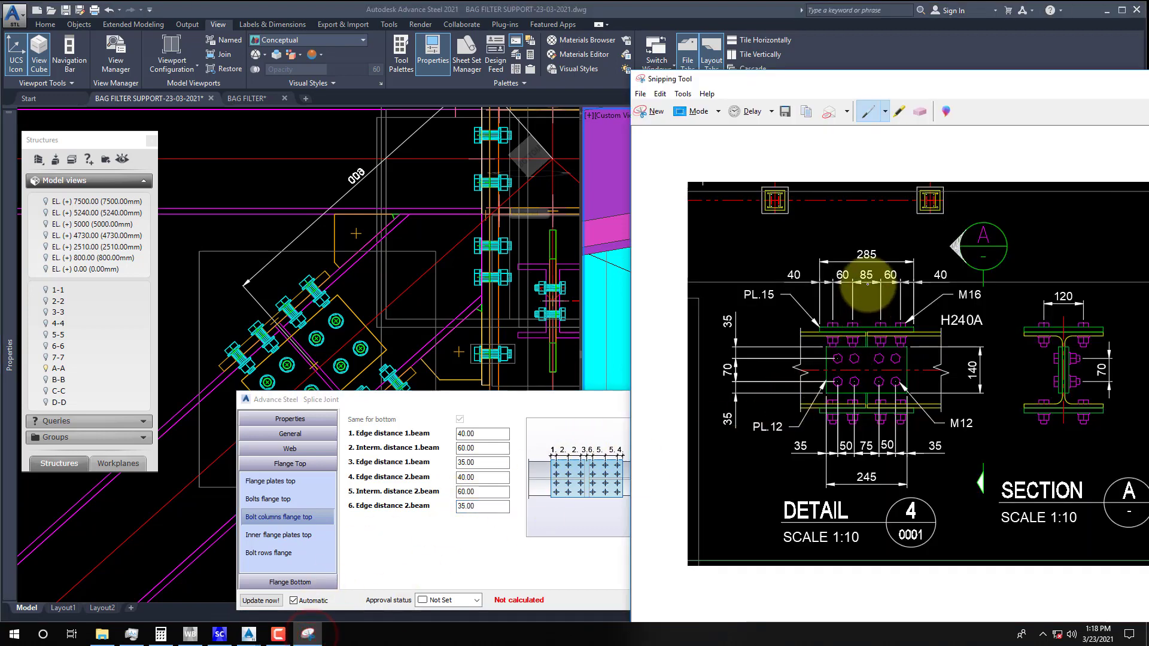
pyautogui.click(160, 634)
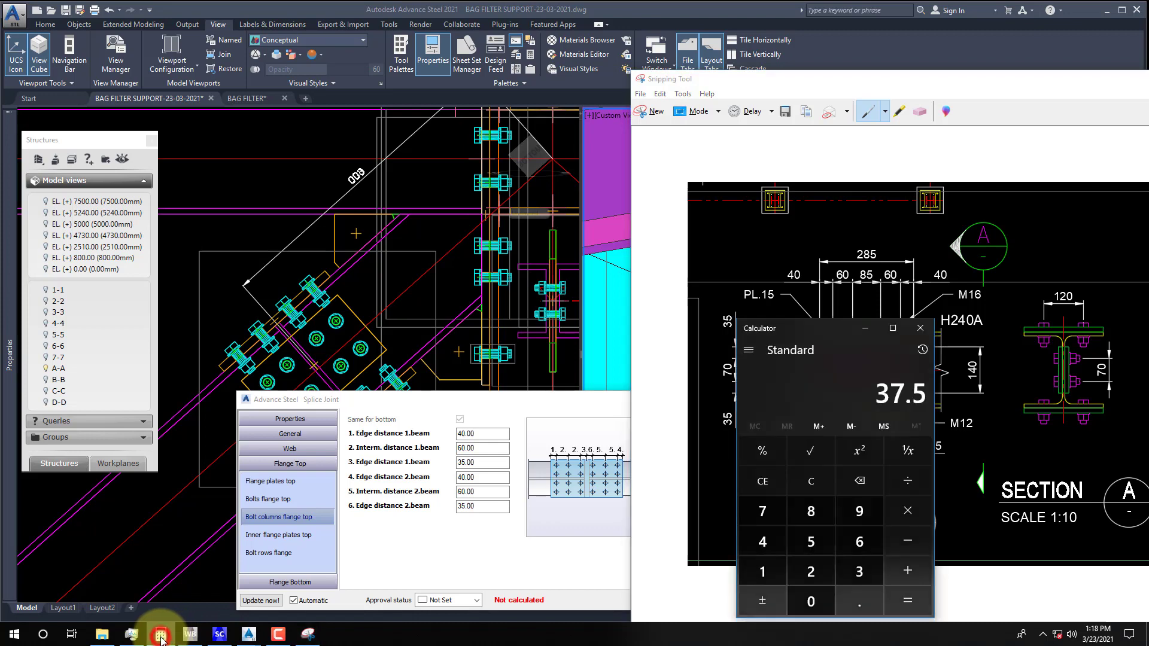
pyautogui.write('85')
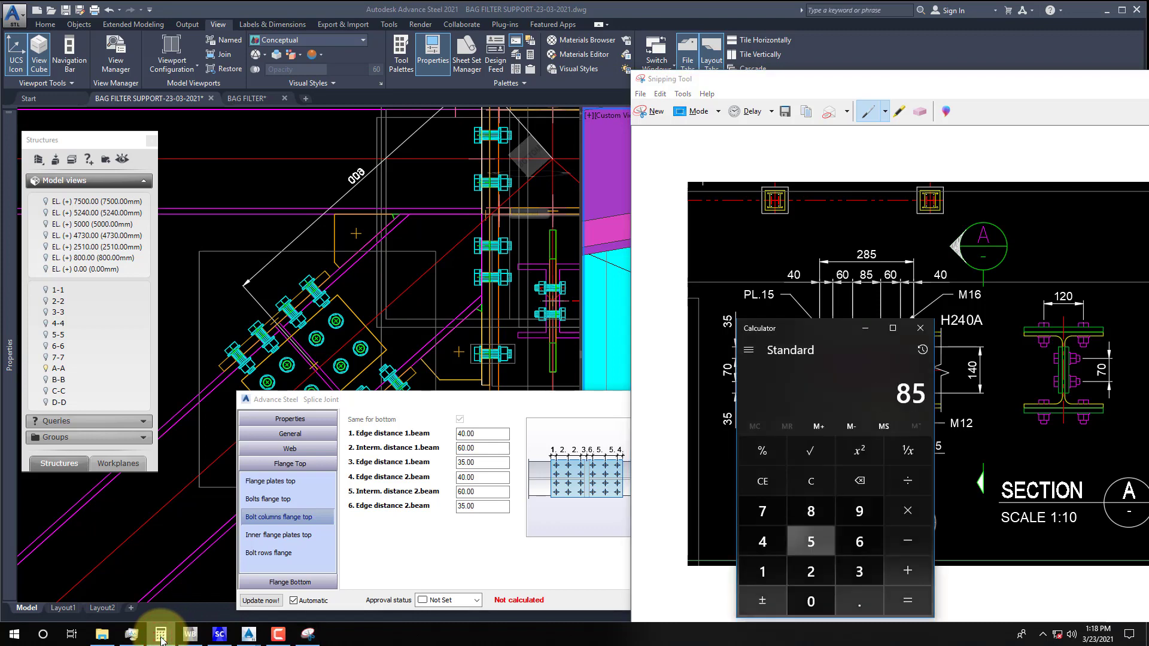
pyautogui.click(466, 462)
pyautogui.moveTo(478, 464); pyautogui.dragTo(433, 467)
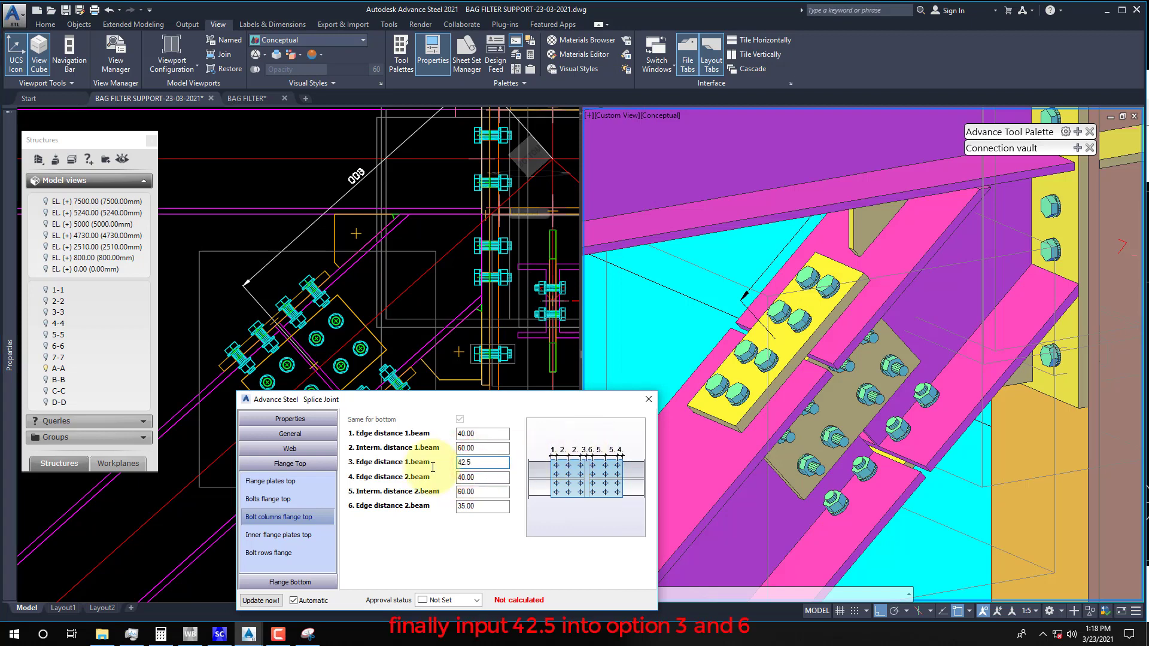
pyautogui.press('Return')
pyautogui.moveTo(478, 508); pyautogui.dragTo(442, 509)
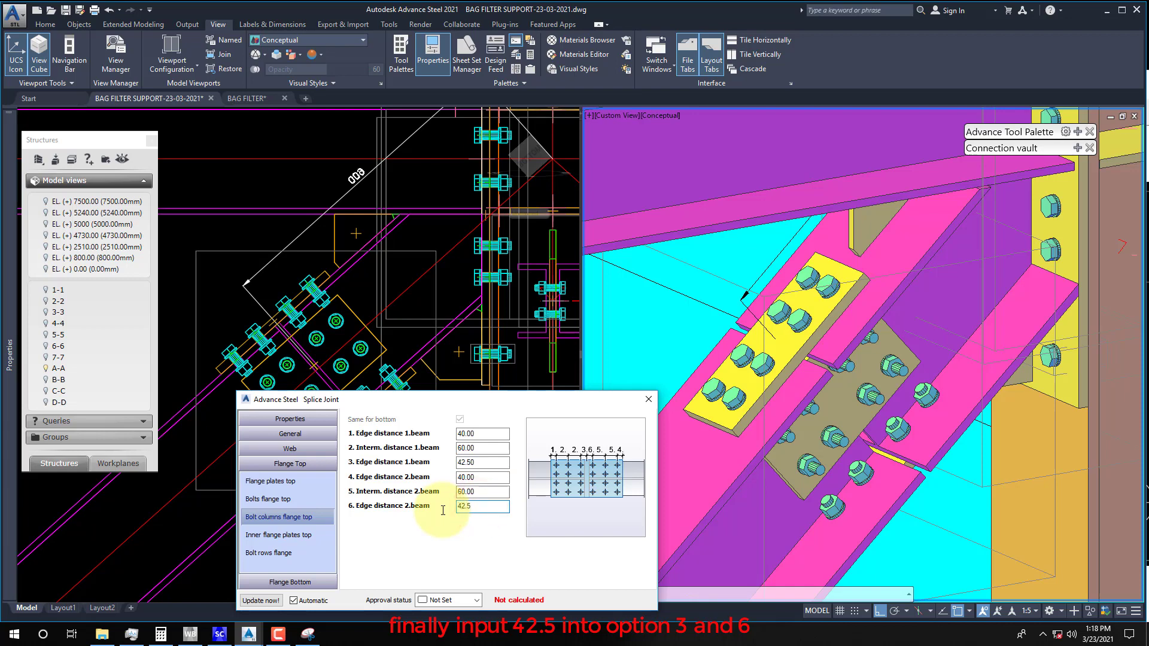
pyautogui.write('42.5')
pyautogui.press('Return')
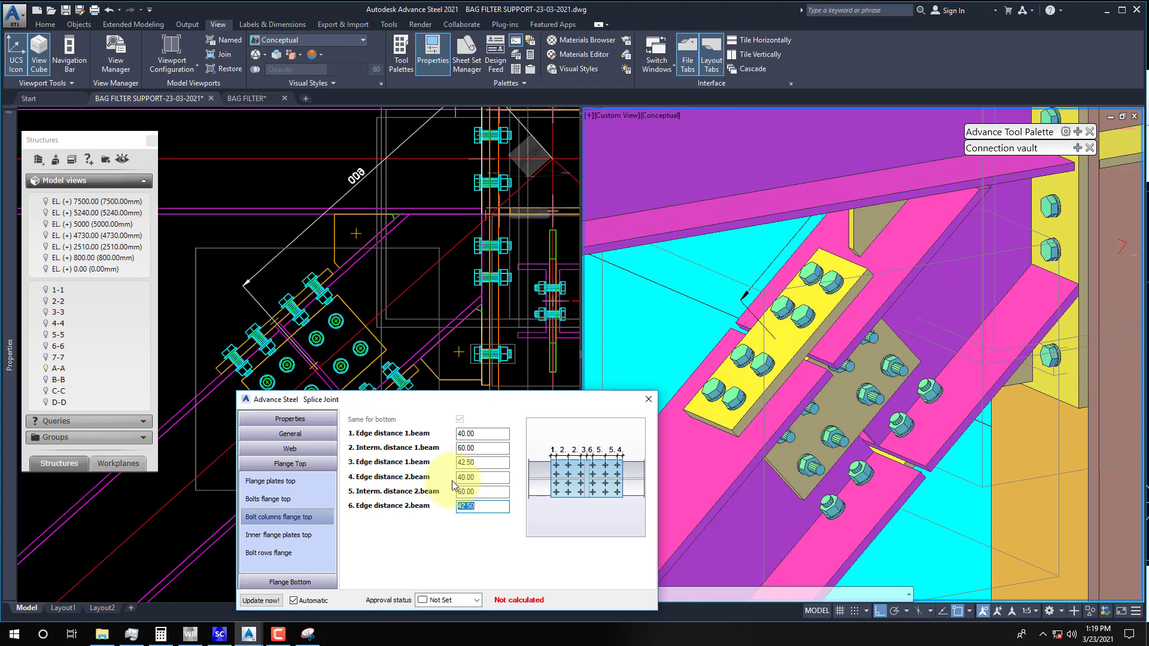
pyautogui.click(479, 508)
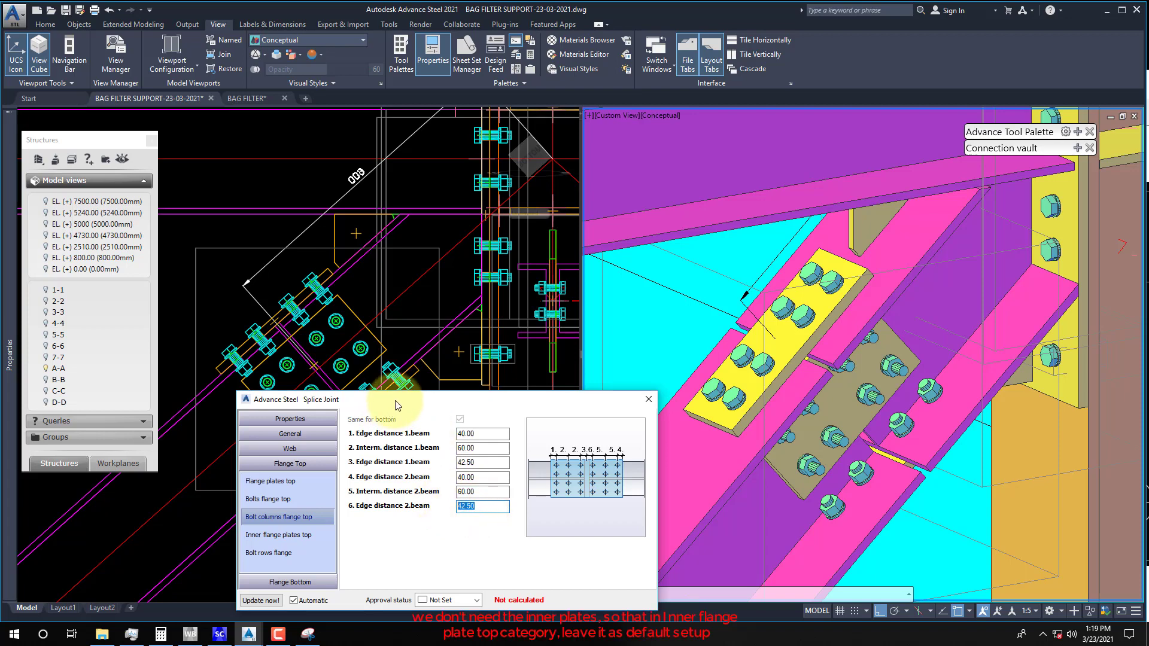
# Examine the flange bolts in the model view and review the inner flange plate settings
pyautogui.moveTo(394, 405); pyautogui.dragTo(417, 484)
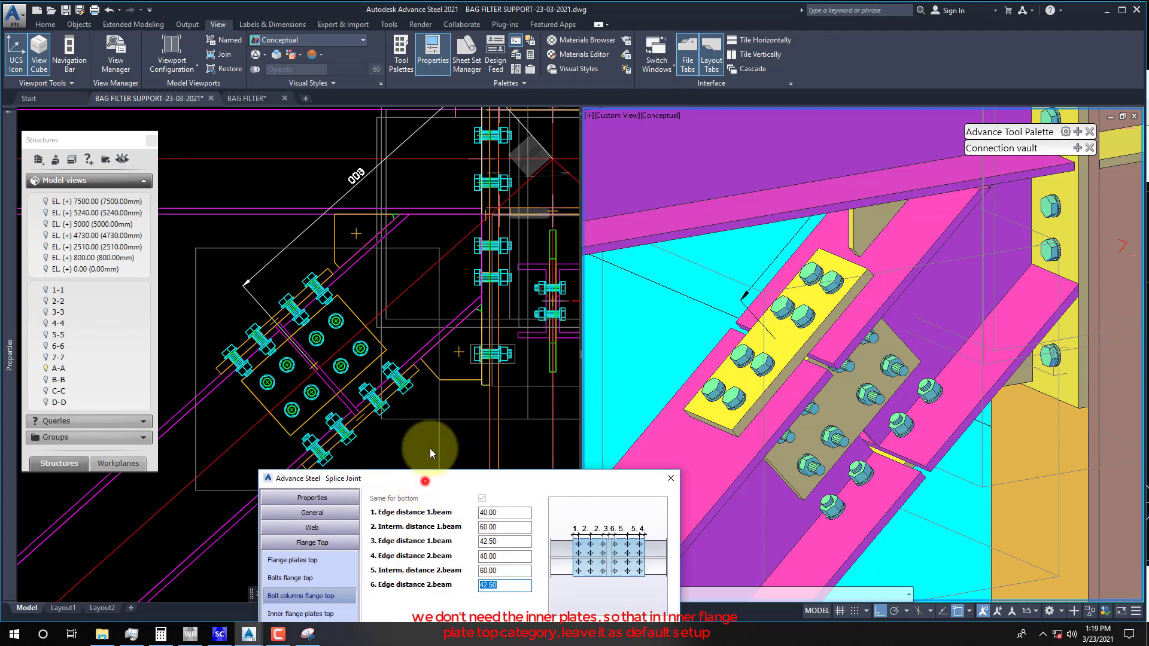
pyautogui.moveTo(430, 453); pyautogui.dragTo(415, 343)
pyautogui.click(292, 476)
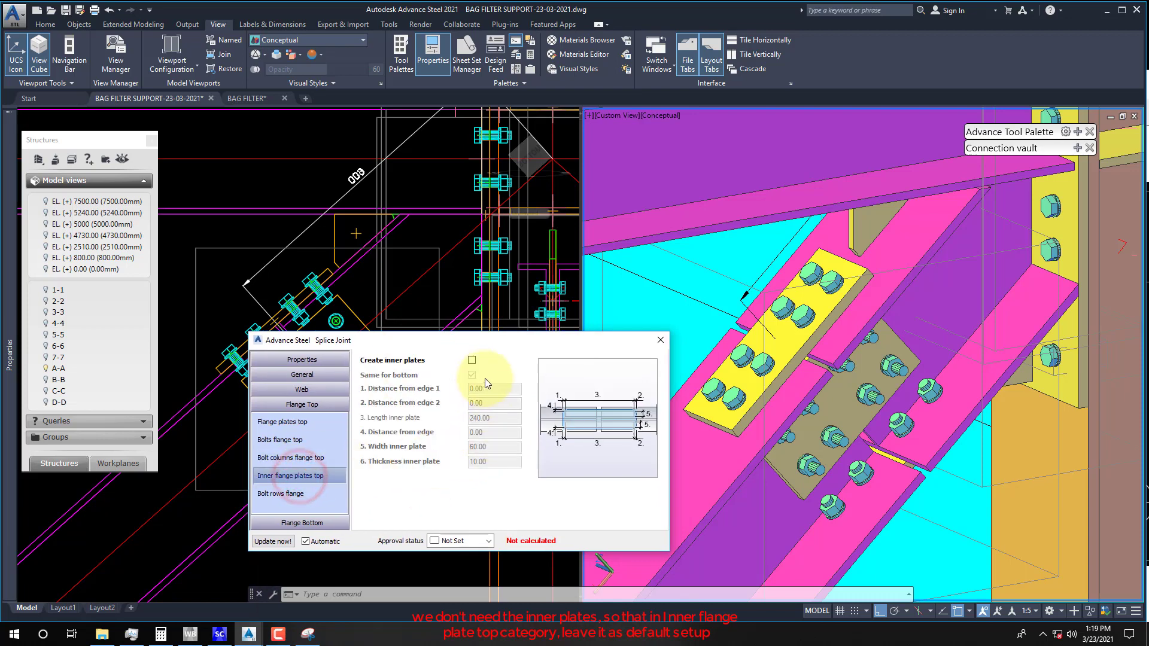
# Set the gauge distance of the flange bolt rows to 120 mm per detail 4, and open the edge distance for editing
pyautogui.click(297, 496)
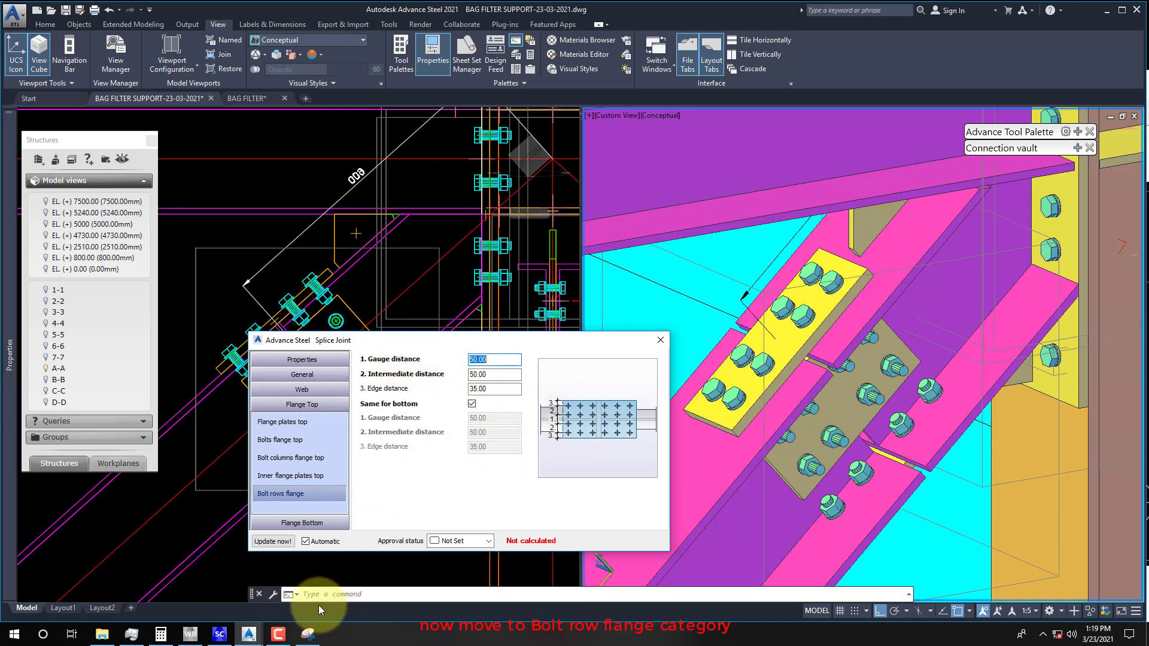
pyautogui.click(307, 633)
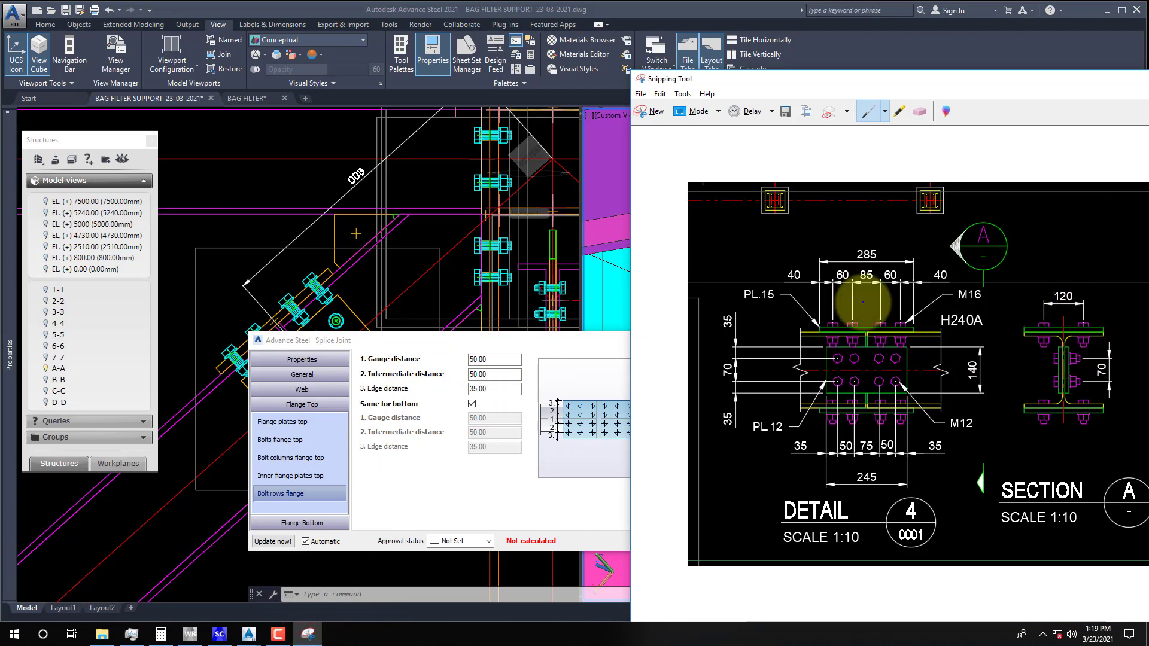
pyautogui.click(505, 359)
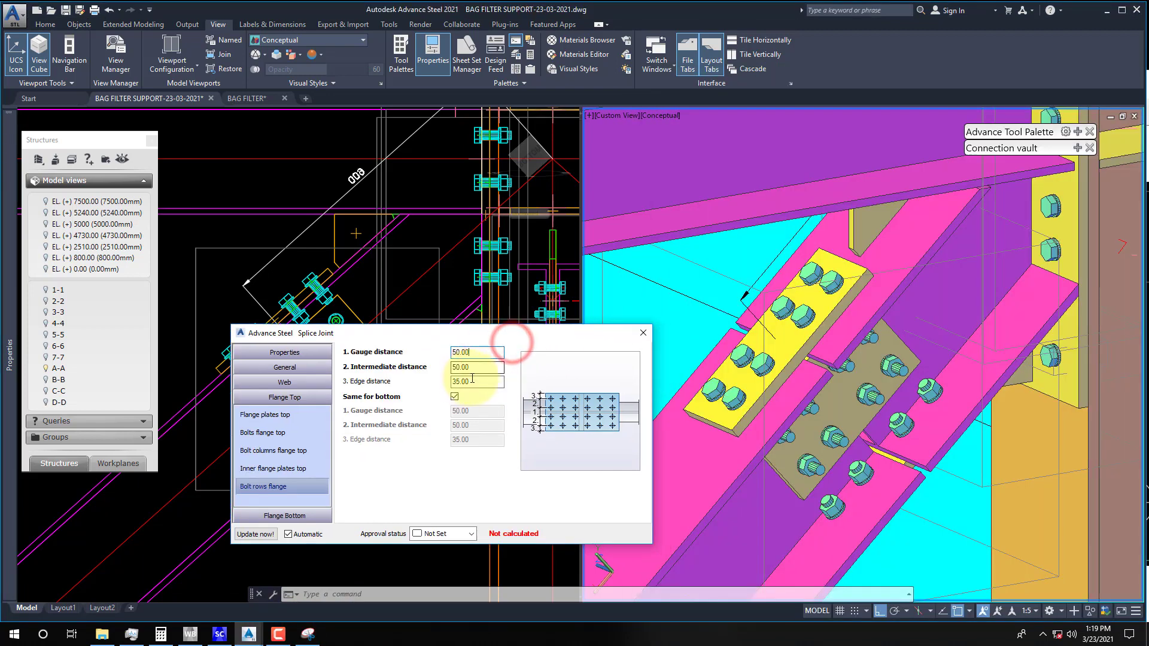
pyautogui.doubleClick(477, 352)
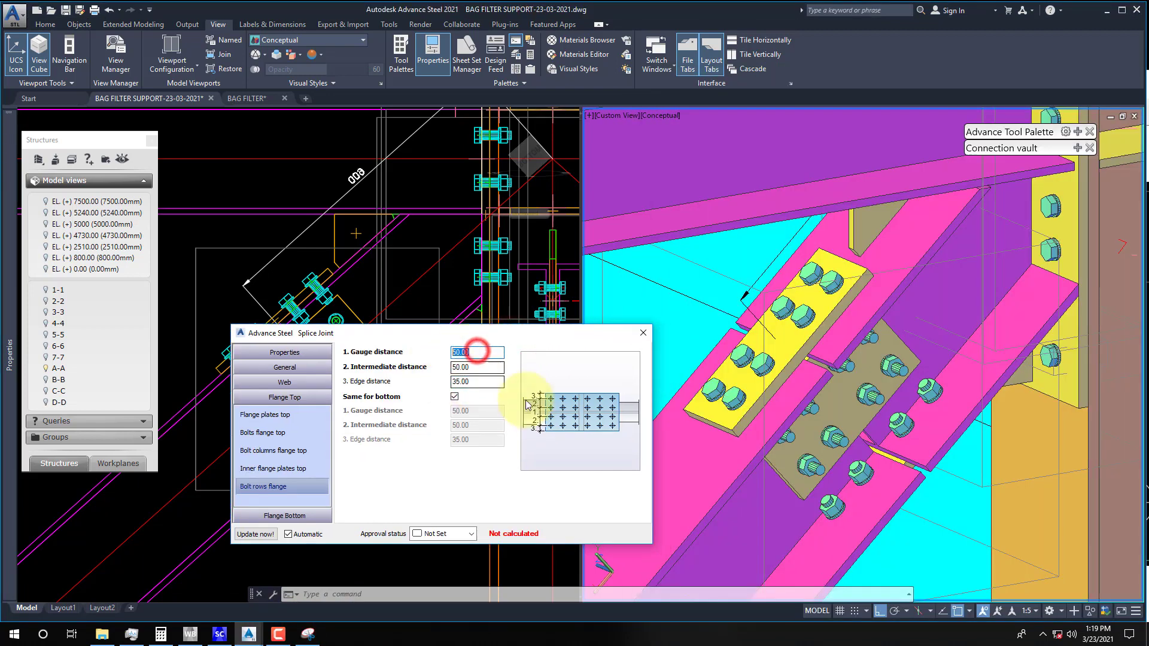
pyautogui.click(533, 420)
pyautogui.doubleClick(477, 352)
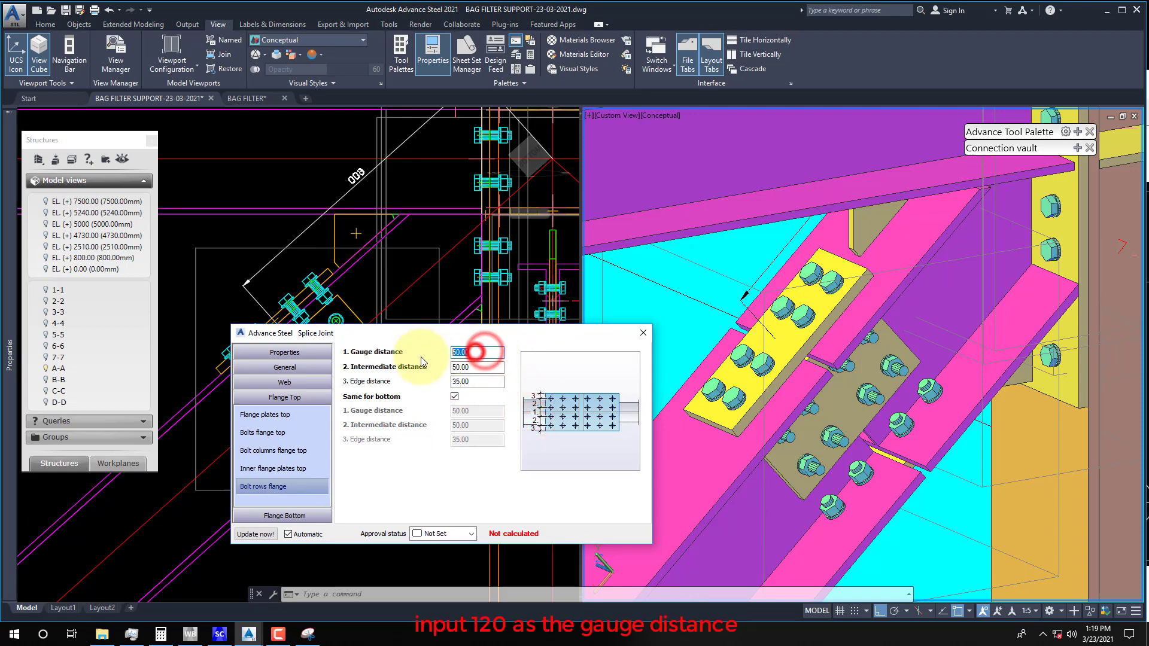
pyautogui.press('Return')
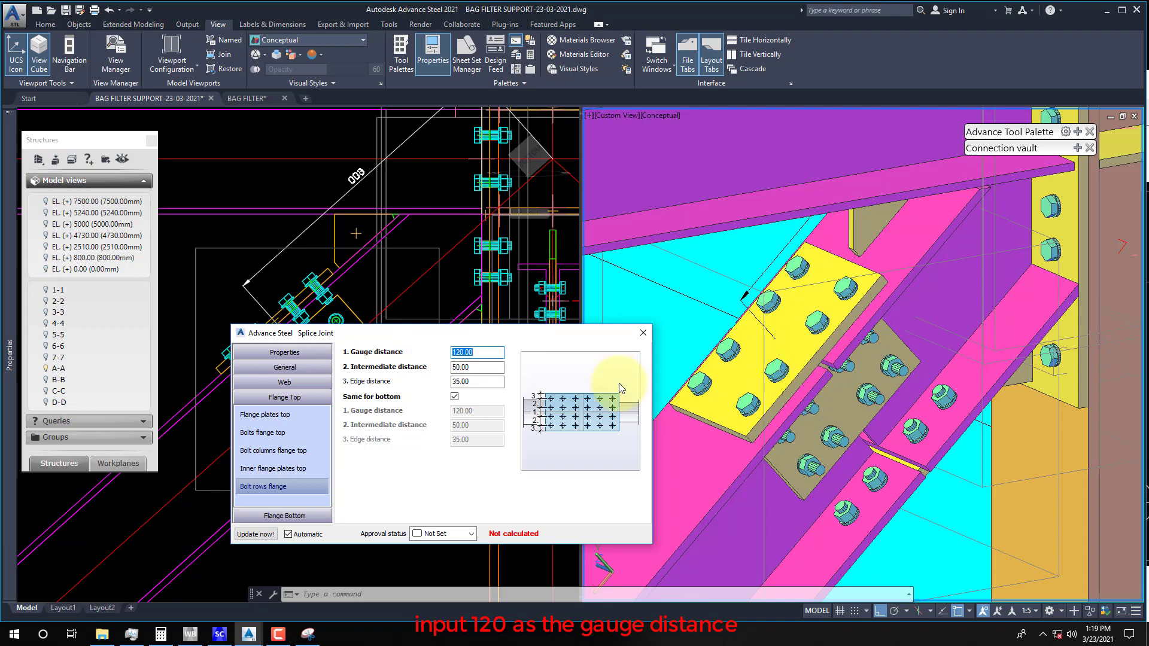
pyautogui.click(479, 381)
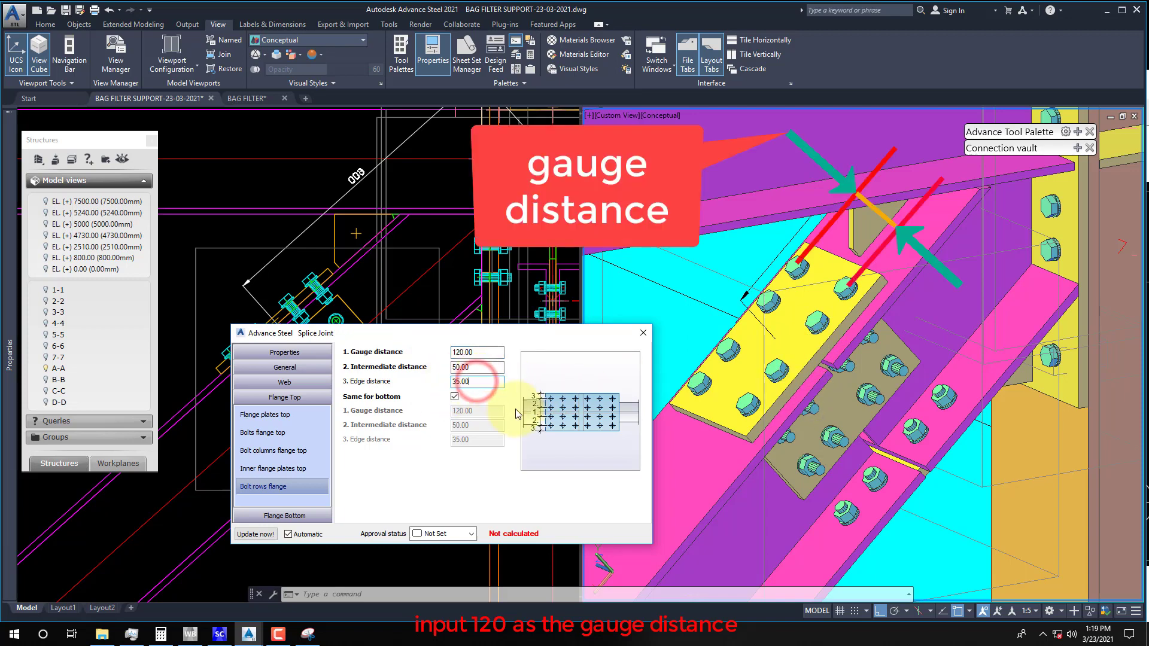
# Check the flange bolt row distances, close the splice joint settings, and clear the model selection
pyautogui.doubleClick(476, 369)
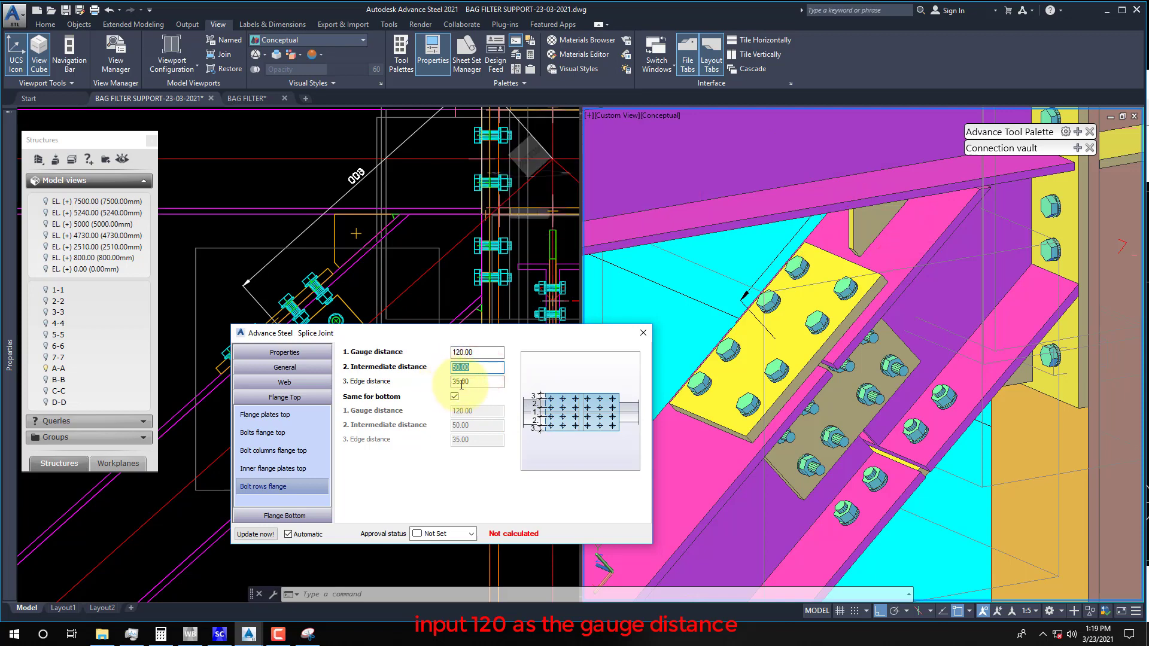
pyautogui.doubleClick(454, 383)
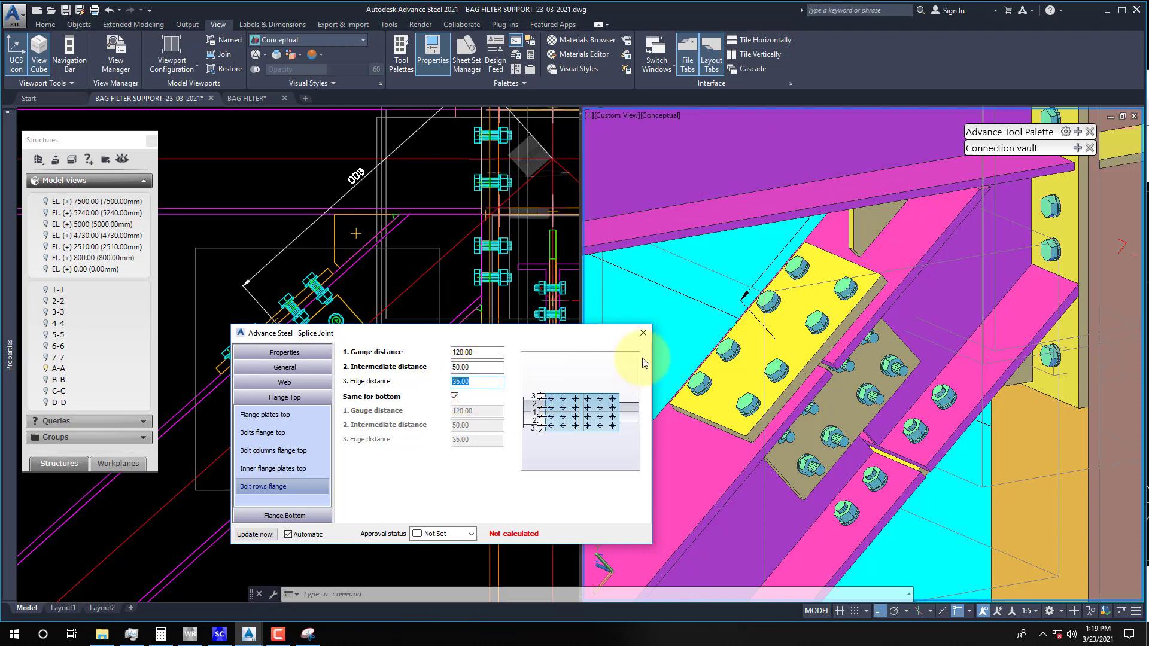
pyautogui.click(641, 333)
pyautogui.scroll(-5, 695, 366)
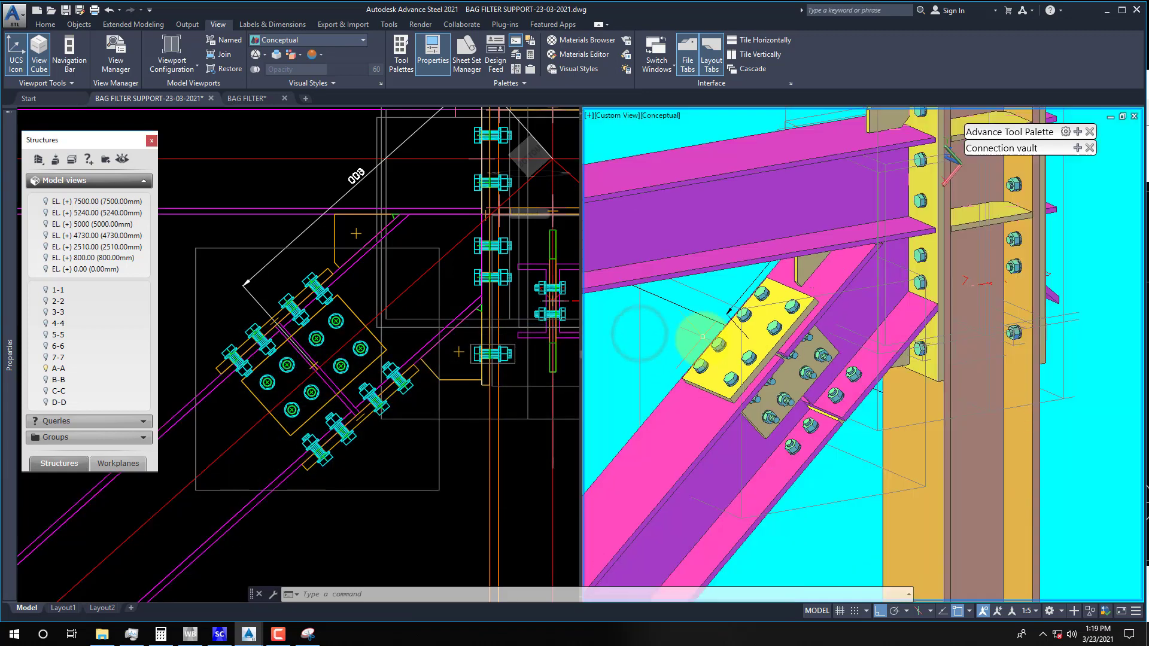
pyautogui.click(763, 377)
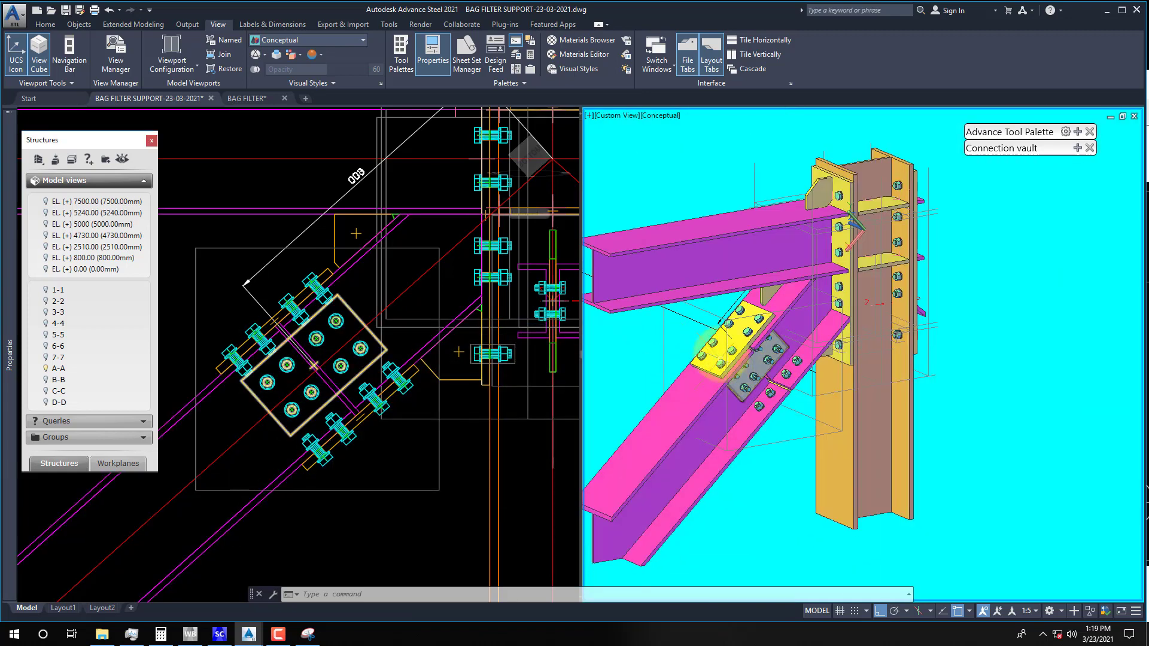
pyautogui.press('Escape')
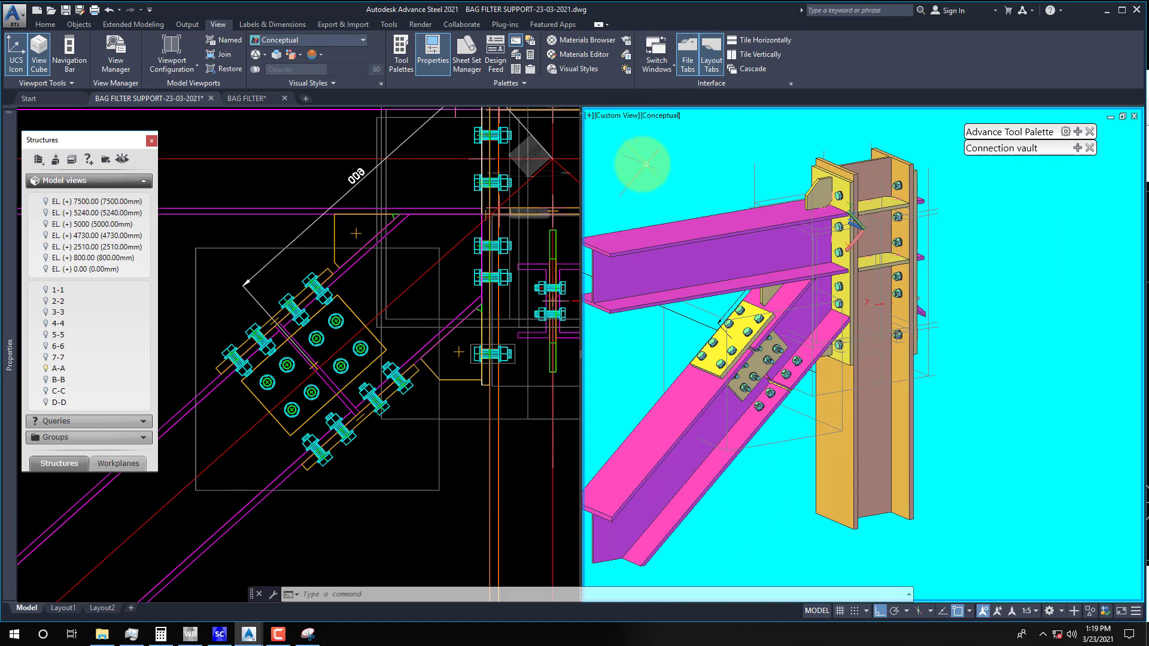
# Split the model area into the Three: Left viewport layout and frame the splice joint in the large viewport
pyautogui.click(191, 63)
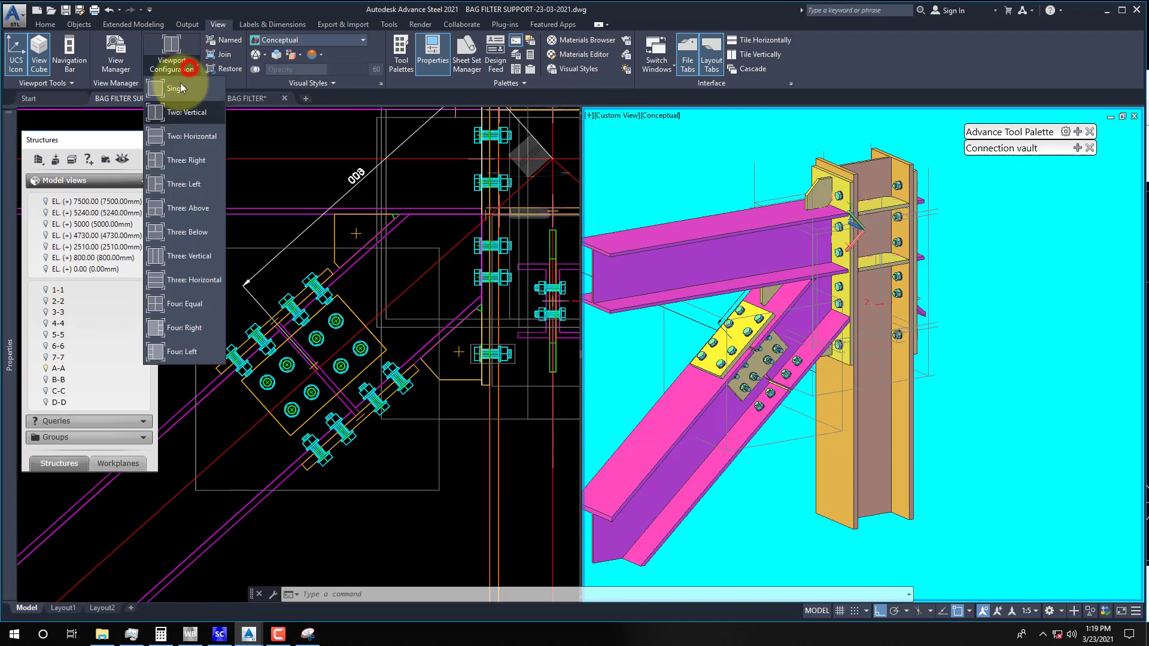
pyautogui.click(181, 184)
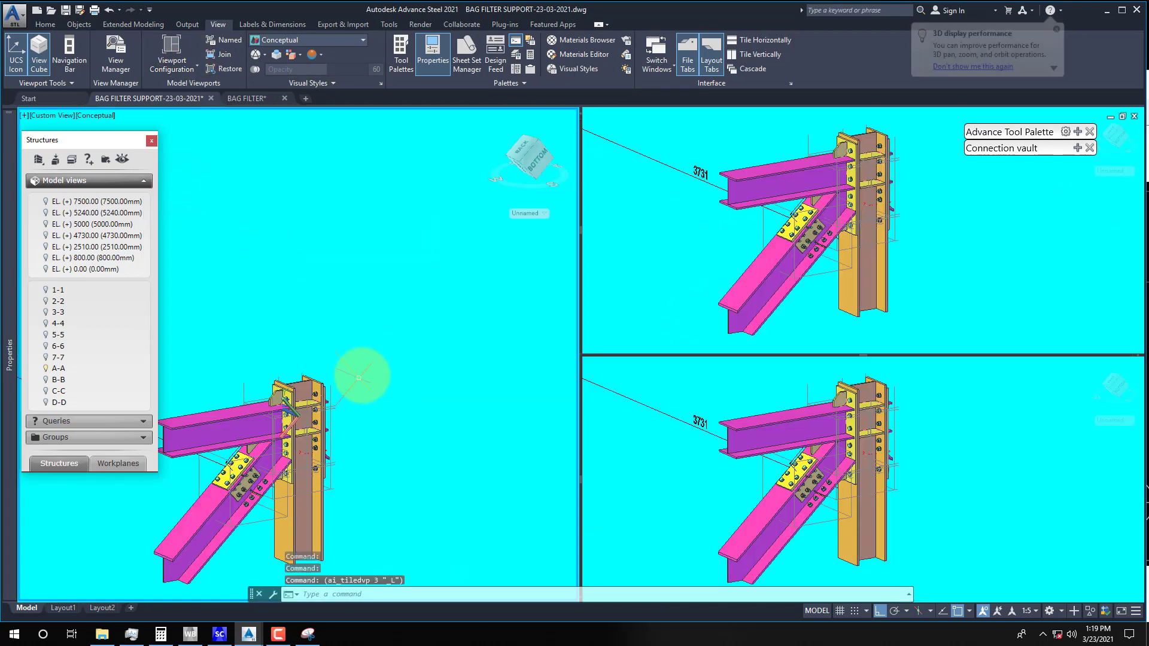
pyautogui.click(372, 361)
pyautogui.scroll(3, 263, 482)
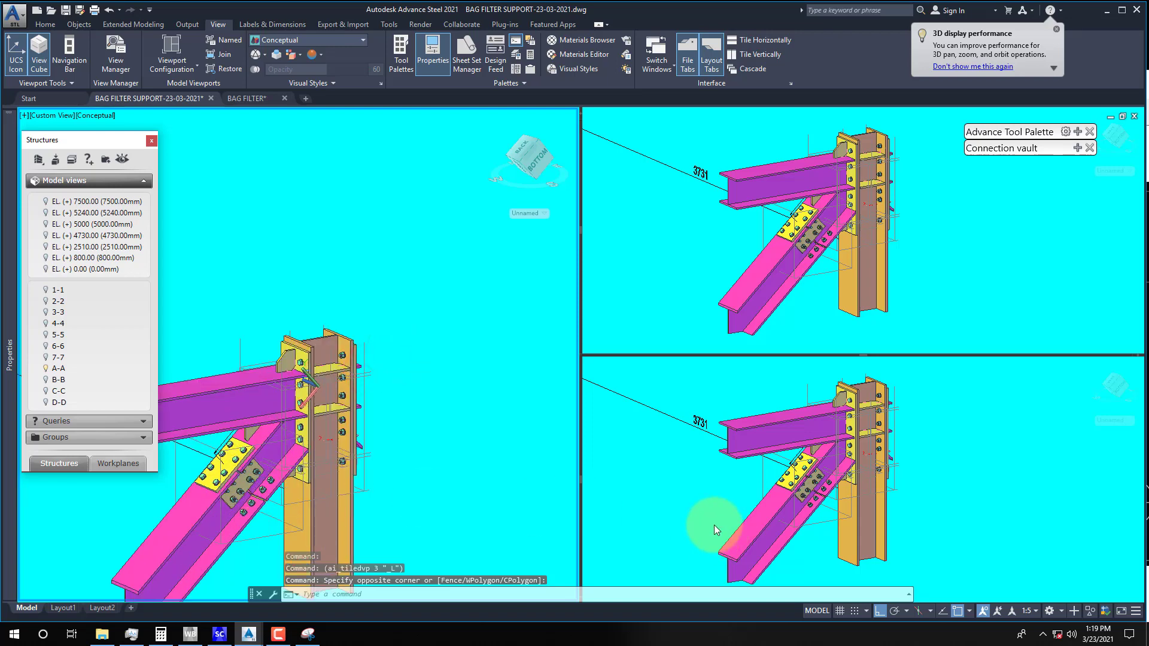
pyautogui.scroll(5, 230, 493)
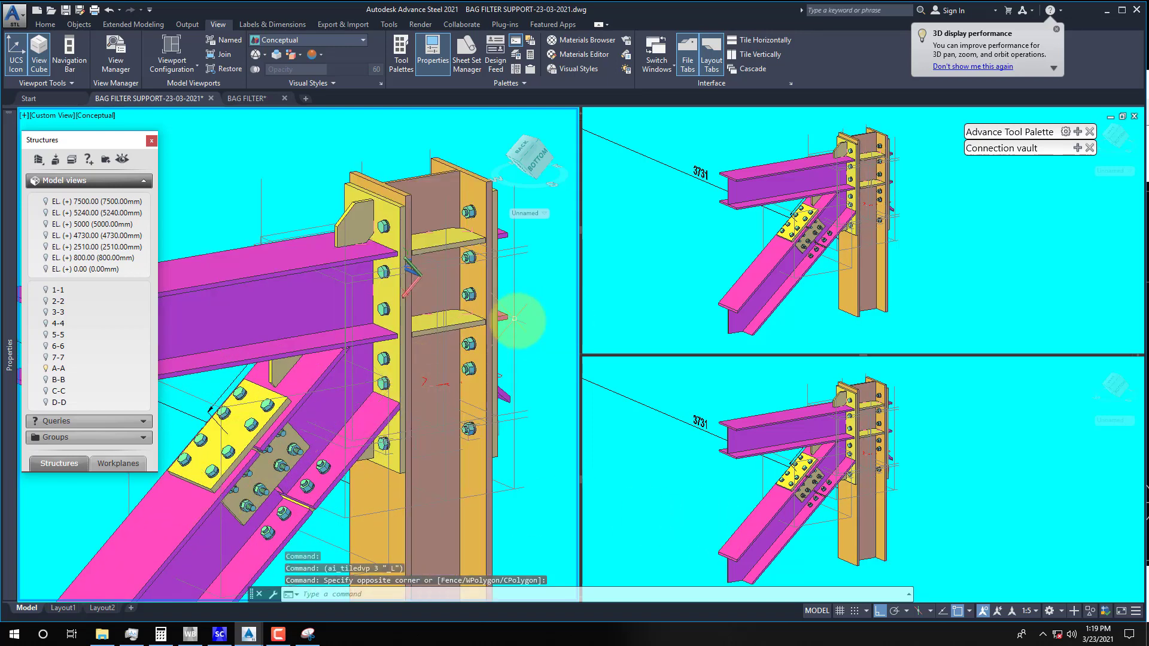
# Set the upper small viewport to the Front view in 2D Wireframe style, framed on the diagonal splice
pyautogui.click(711, 264)
pyautogui.click(612, 115)
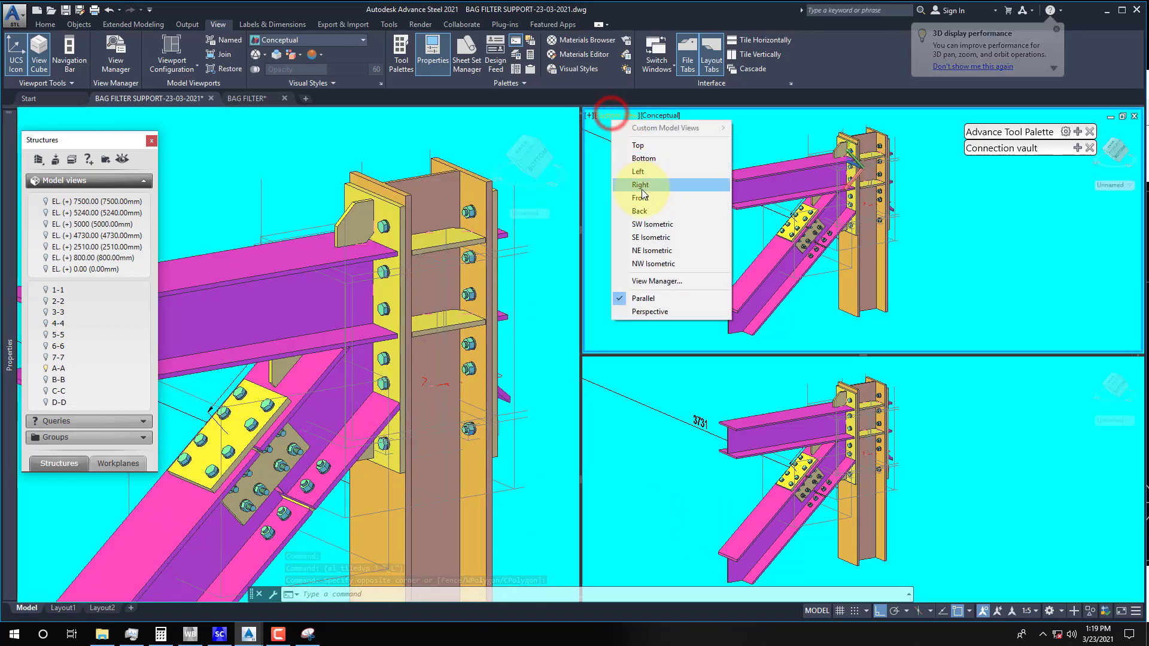
pyautogui.click(637, 196)
pyautogui.scroll(10, 878, 235)
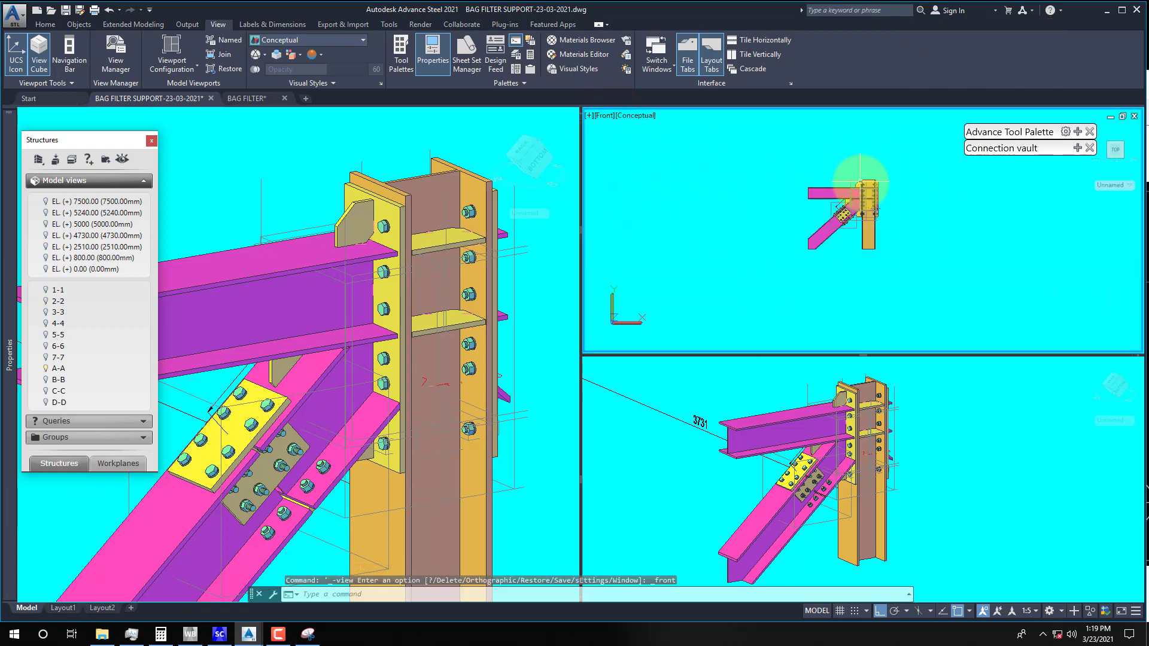
pyautogui.moveTo(814, 206); pyautogui.dragTo(755, 186, button='middle')
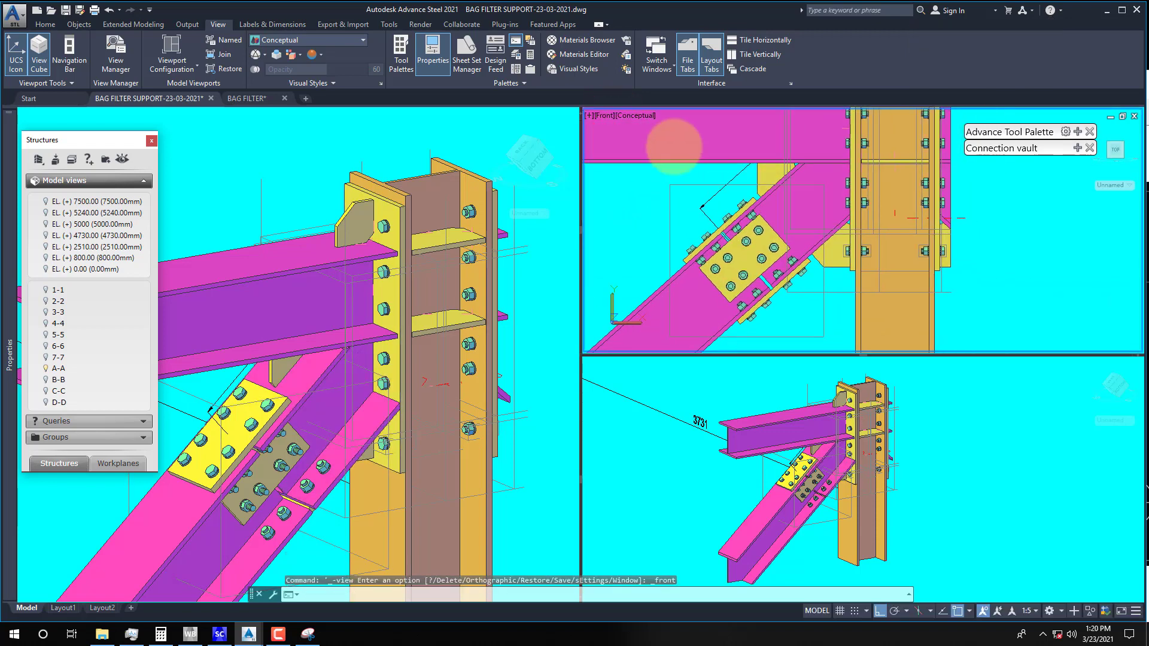
pyautogui.press('Escape')
pyautogui.click(633, 114)
pyautogui.click(668, 146)
# Set the lower small viewport to the Top view in 2D Wireframe style, framed on the splice bolts
pyautogui.click(649, 377)
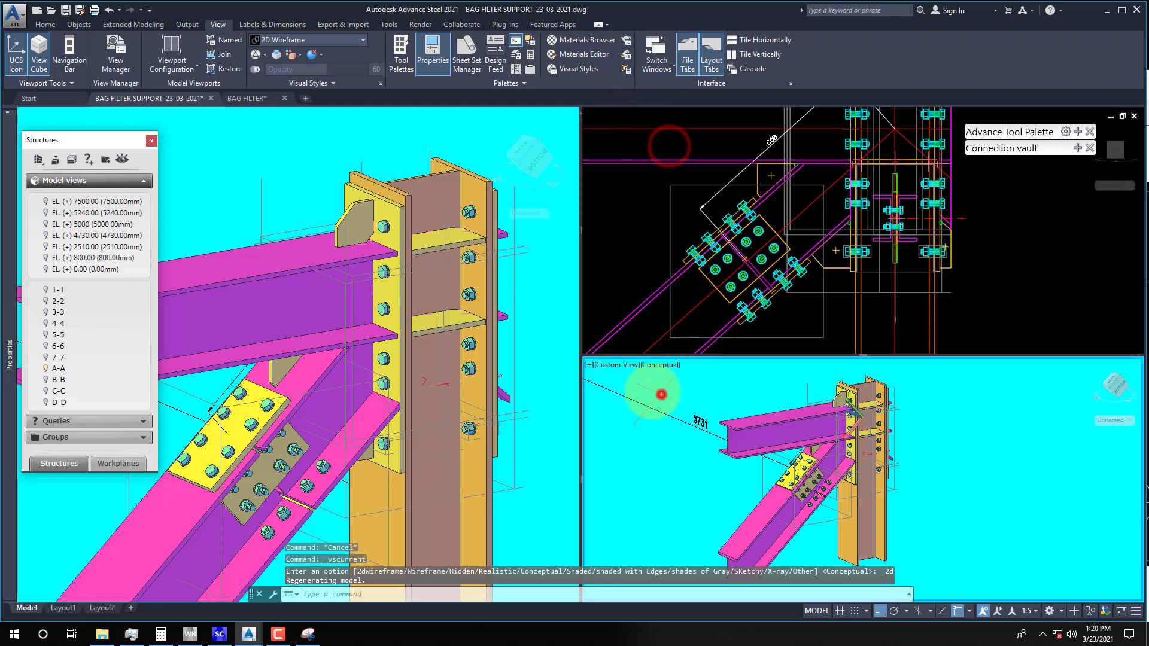
pyautogui.click(612, 366)
pyautogui.click(638, 395)
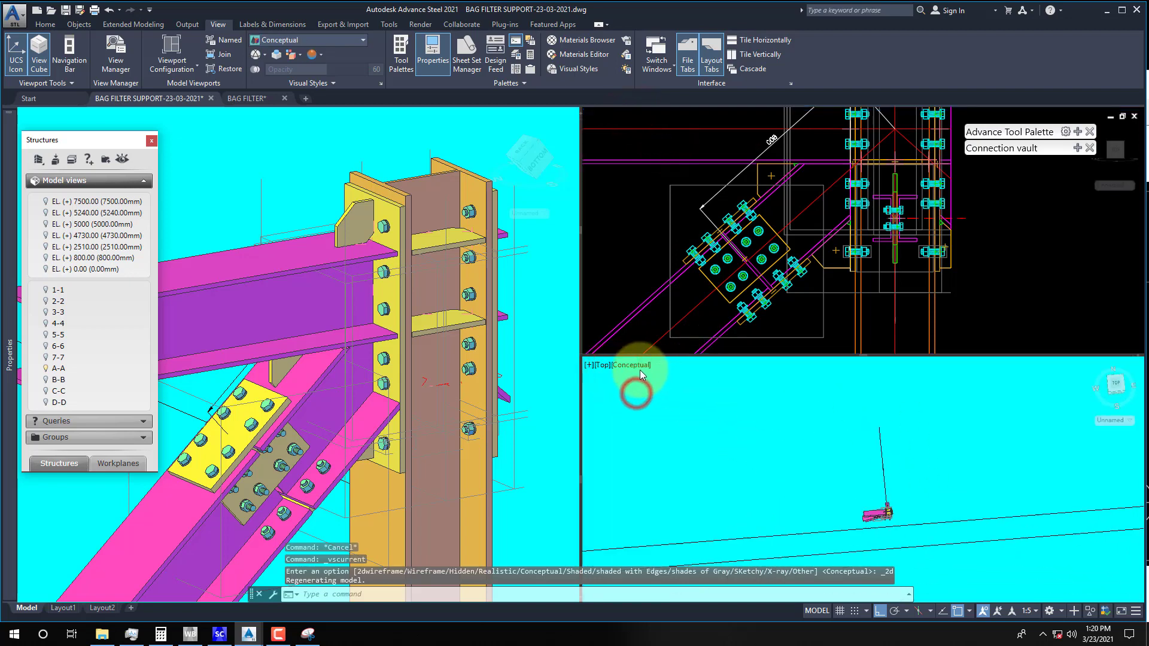
pyautogui.click(642, 365)
pyautogui.click(665, 393)
pyautogui.scroll(10, 850, 509)
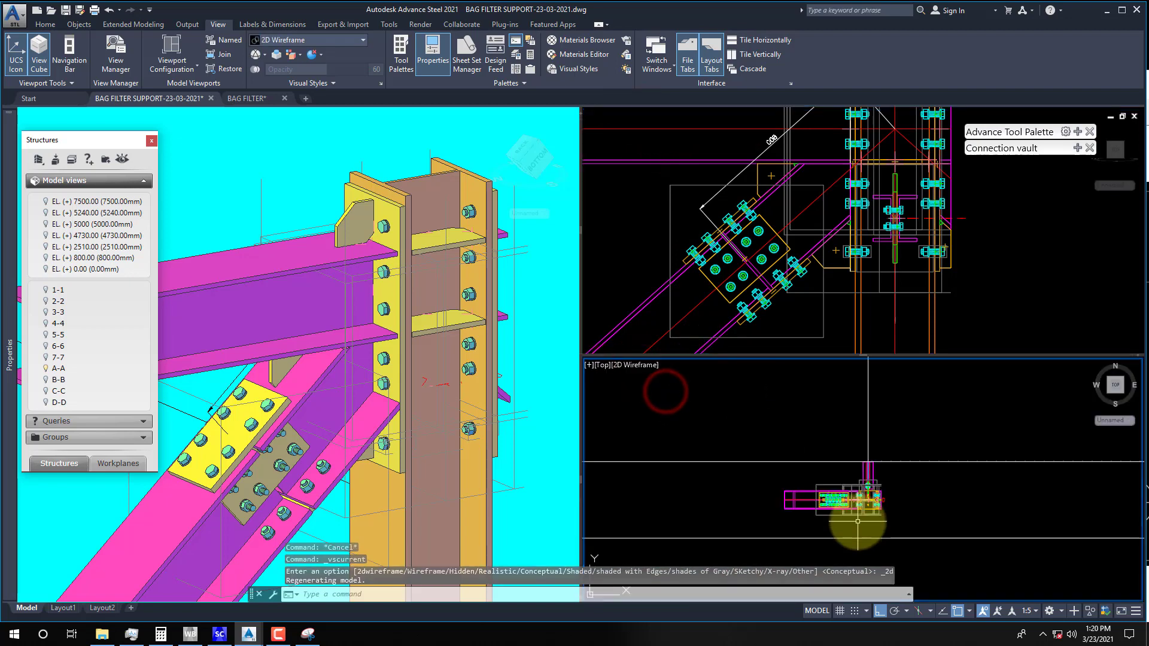
pyautogui.scroll(2, 725, 477)
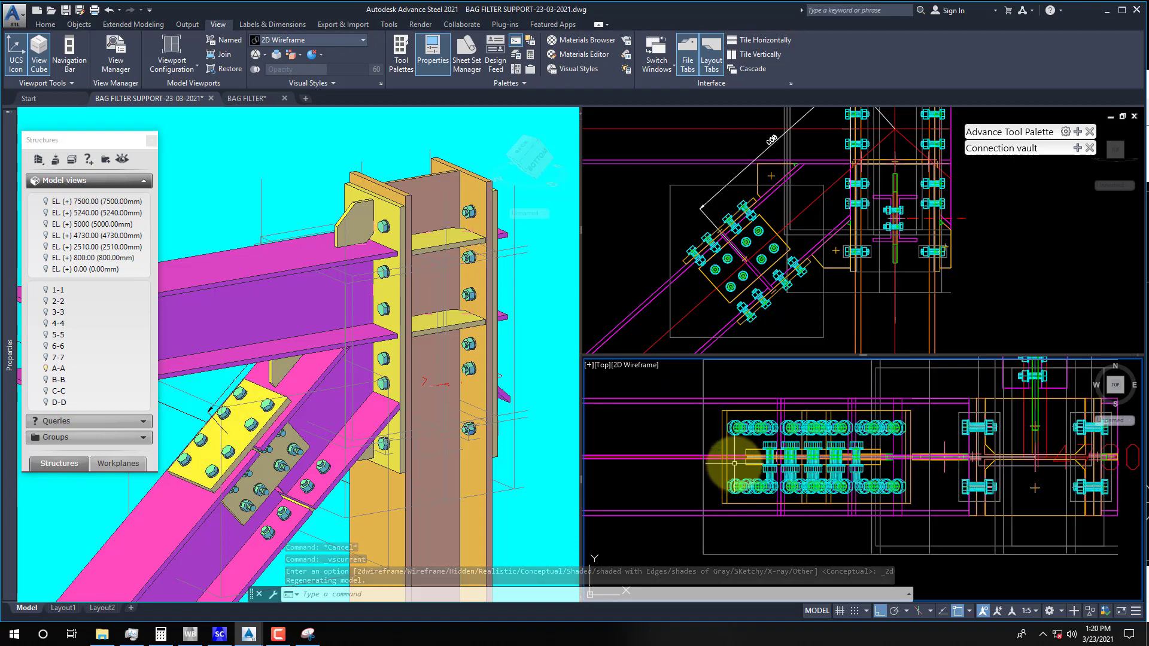
# Measure the distance from a flange bolt centre to the beam's flange edge with a linear dimension, without placing it
pyautogui.write('dli')
pyautogui.press('Return')
pyautogui.scroll(3, 727, 431)
pyautogui.click(727, 431)
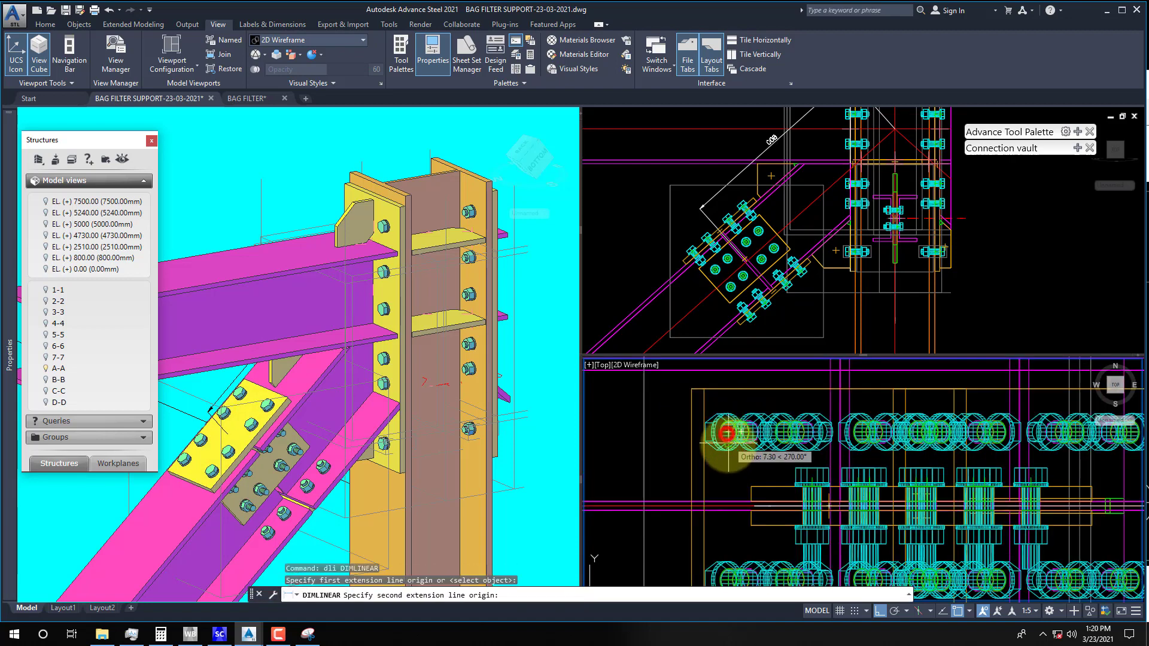
pyautogui.scroll(-3, 724, 421)
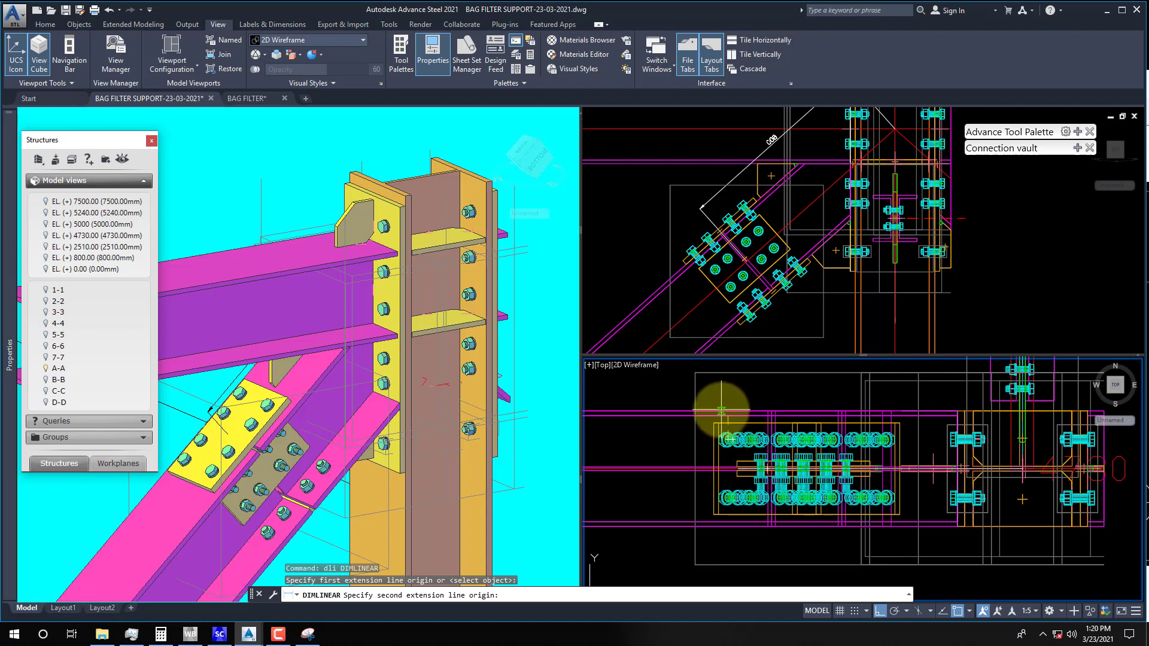
pyautogui.click(721, 411)
pyautogui.scroll(1, 669, 432)
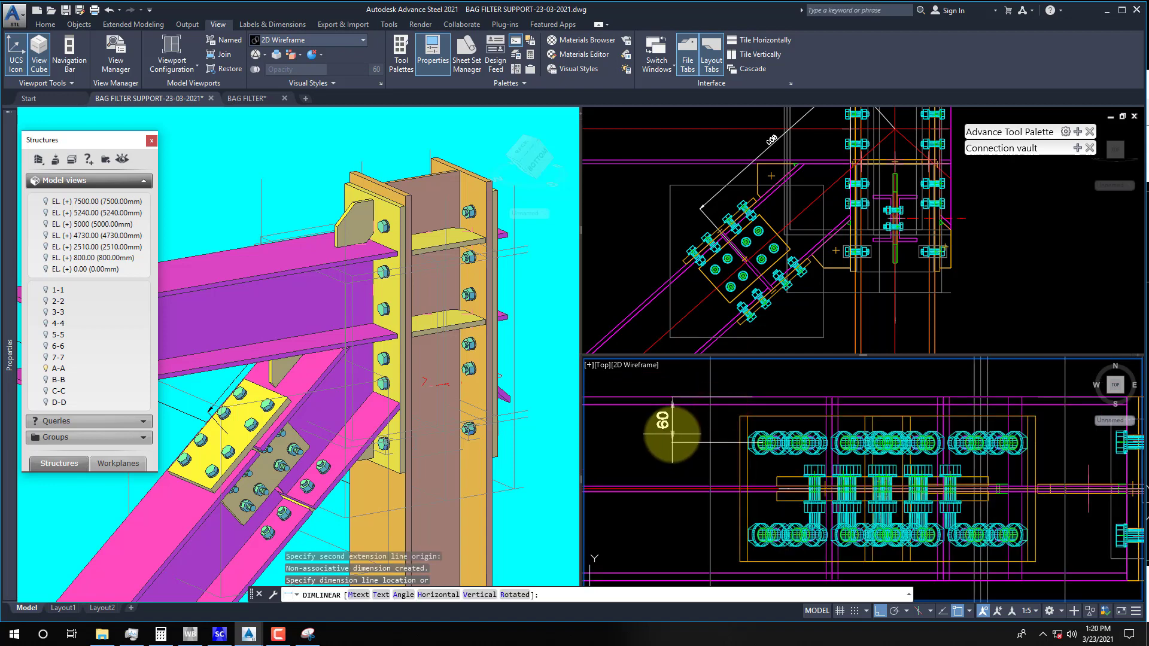
pyautogui.press('Escape')
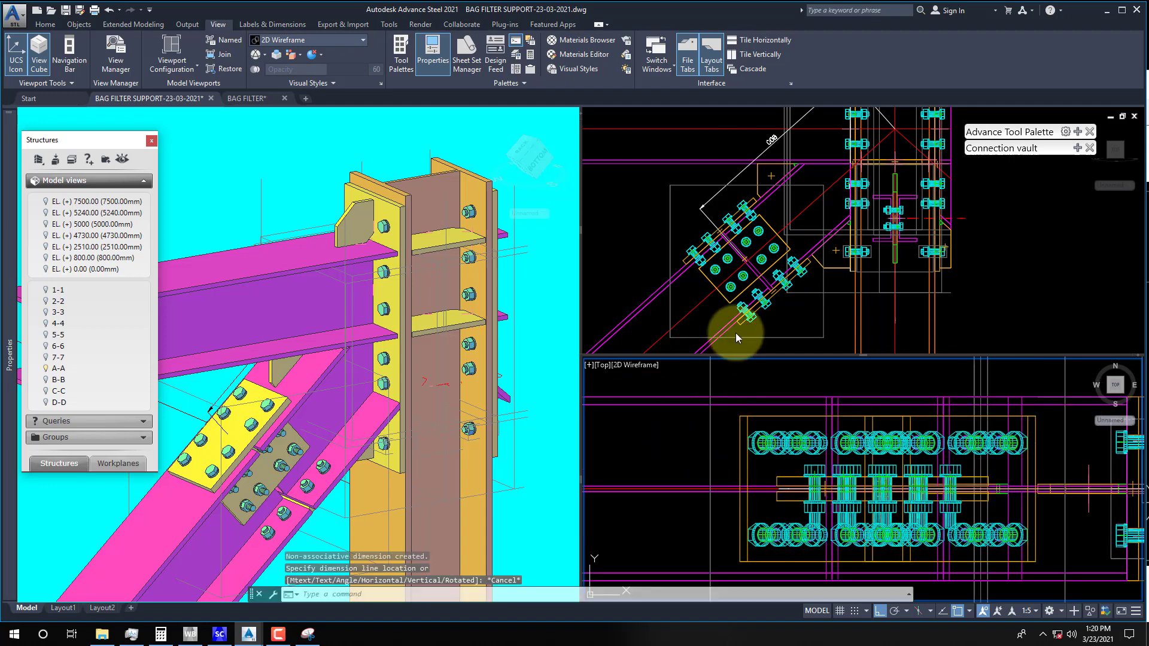
# Check the flange bolt gauge in Section A of detail 4 in Snipping Tool, and reopen the splice's joint properties from the top flange plate
pyautogui.click(234, 460)
pyautogui.scroll(2, 222, 431)
pyautogui.click(307, 635)
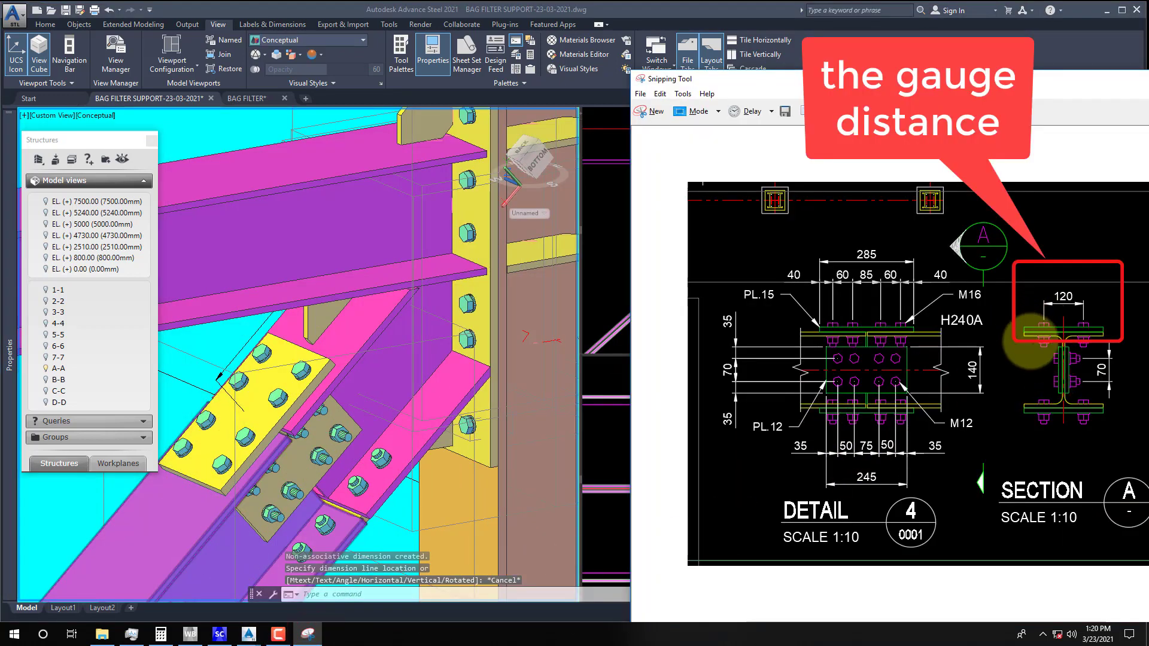
pyautogui.click(242, 408)
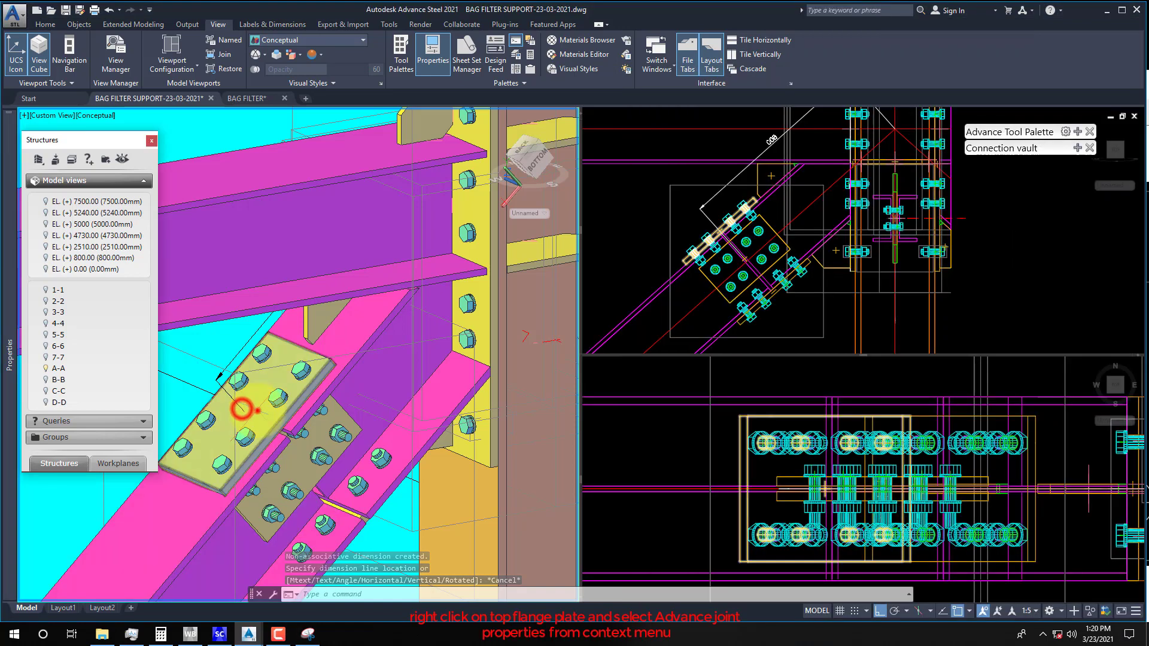
pyautogui.rightClick(251, 410)
pyautogui.click(305, 370)
pyautogui.rightClick(312, 374)
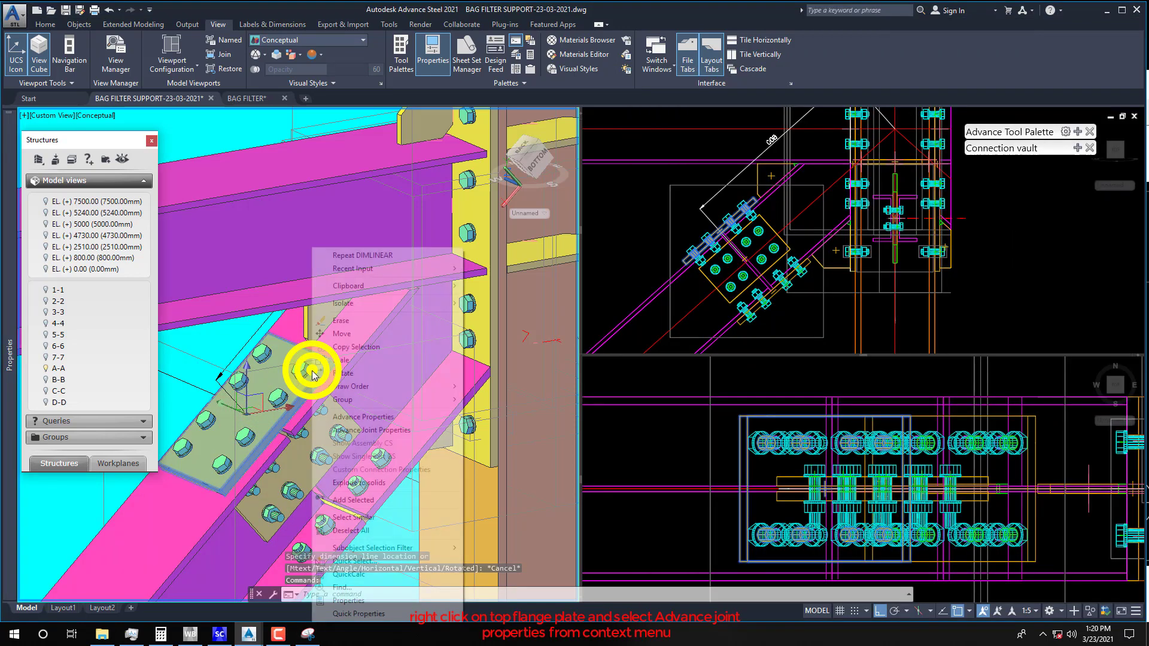
pyautogui.click(362, 430)
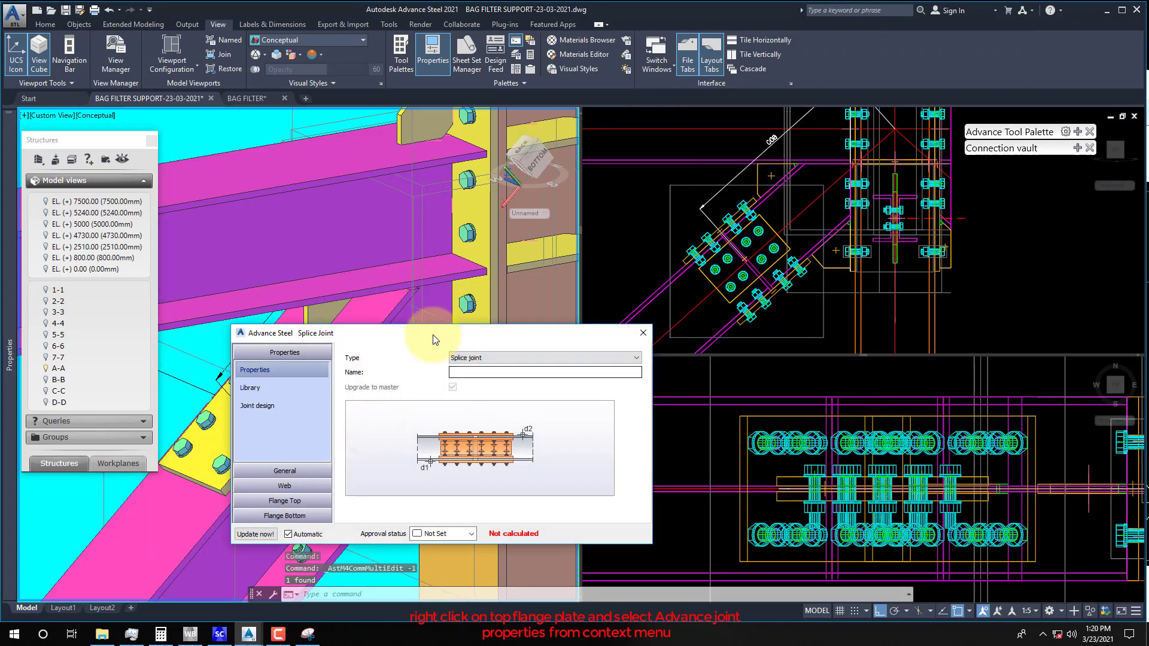
# Set the edge distance of the flange bolt rows to 60 mm
pyautogui.moveTo(433, 340); pyautogui.dragTo(672, 215)
pyautogui.click(530, 377)
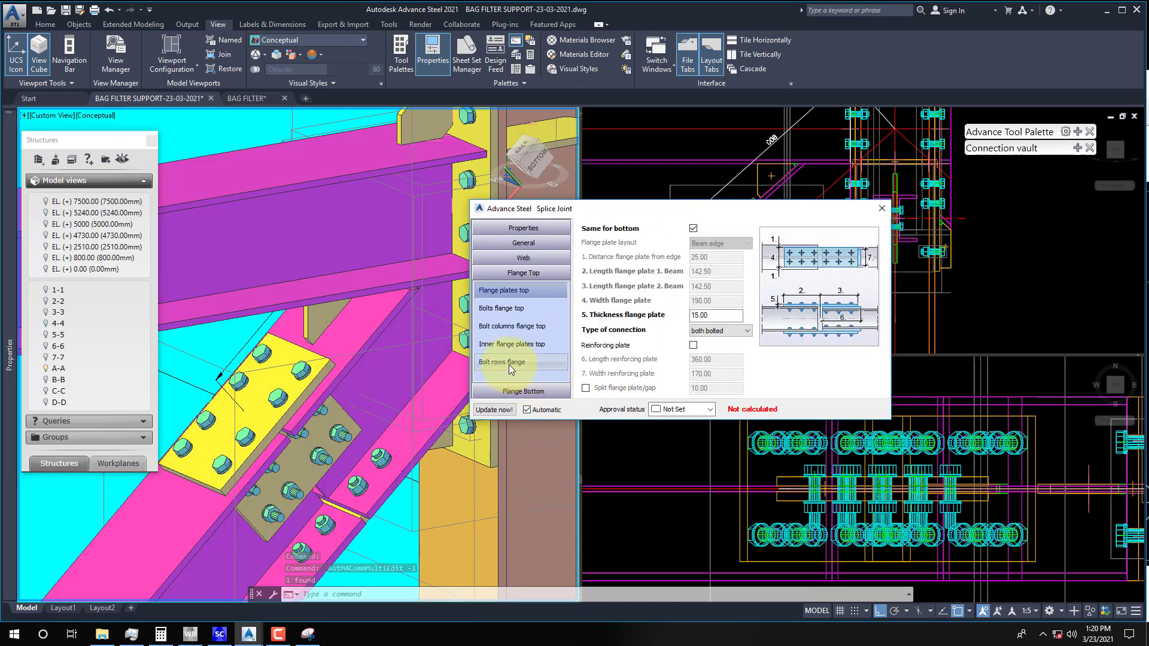
pyautogui.click(511, 366)
pyautogui.moveTo(707, 257); pyautogui.dragTo(679, 259)
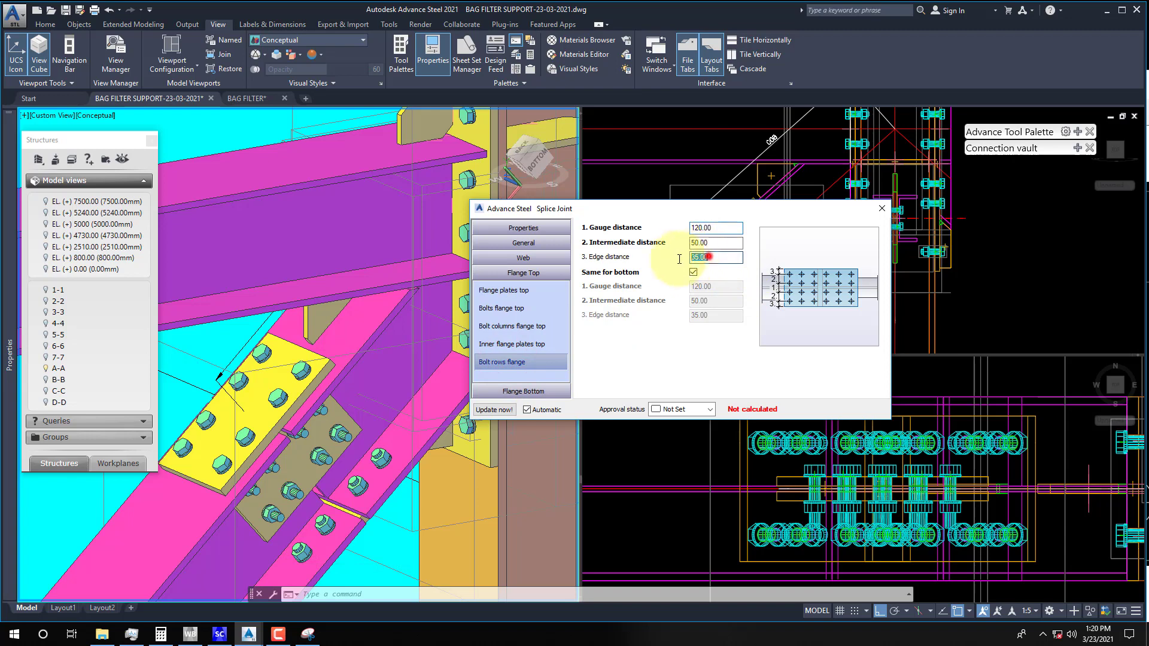
pyautogui.press('Return')
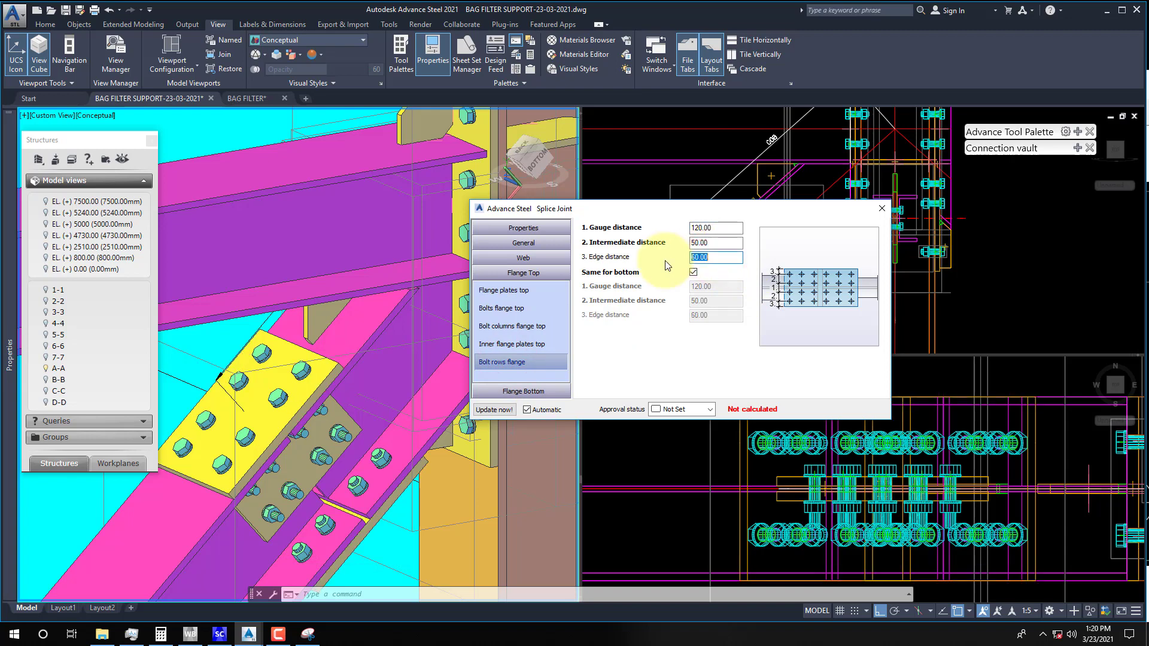
# Examine the widened flange plates from several angles and review the bottom and top flange plate settings
pyautogui.click(299, 460)
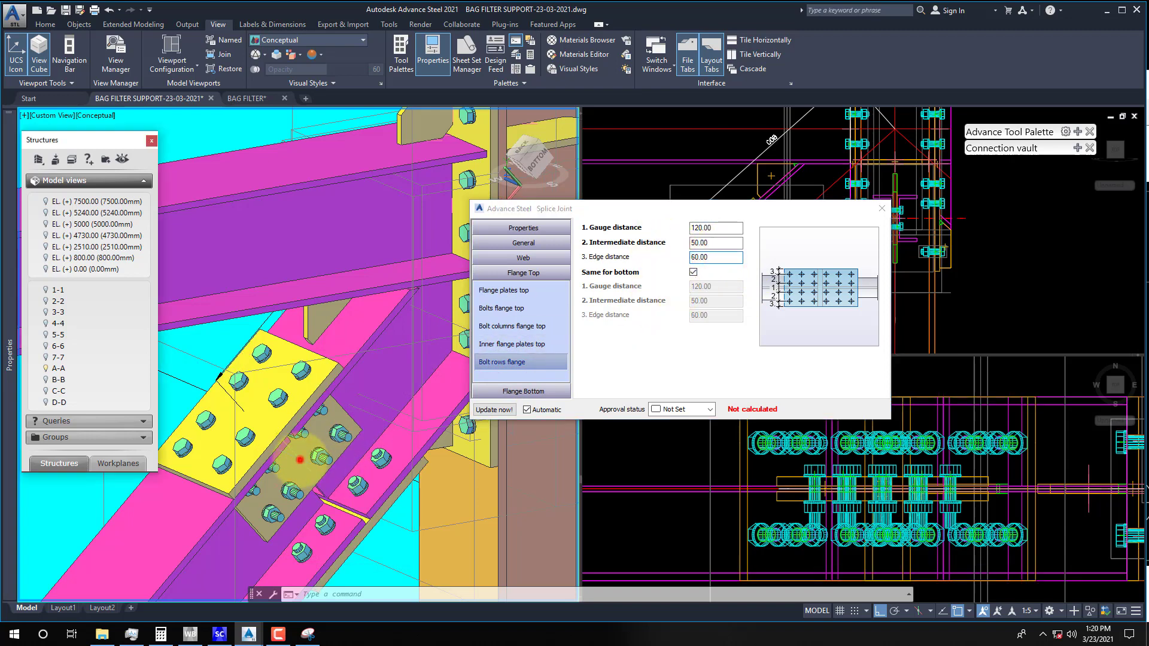
pyautogui.scroll(-1, 354, 423)
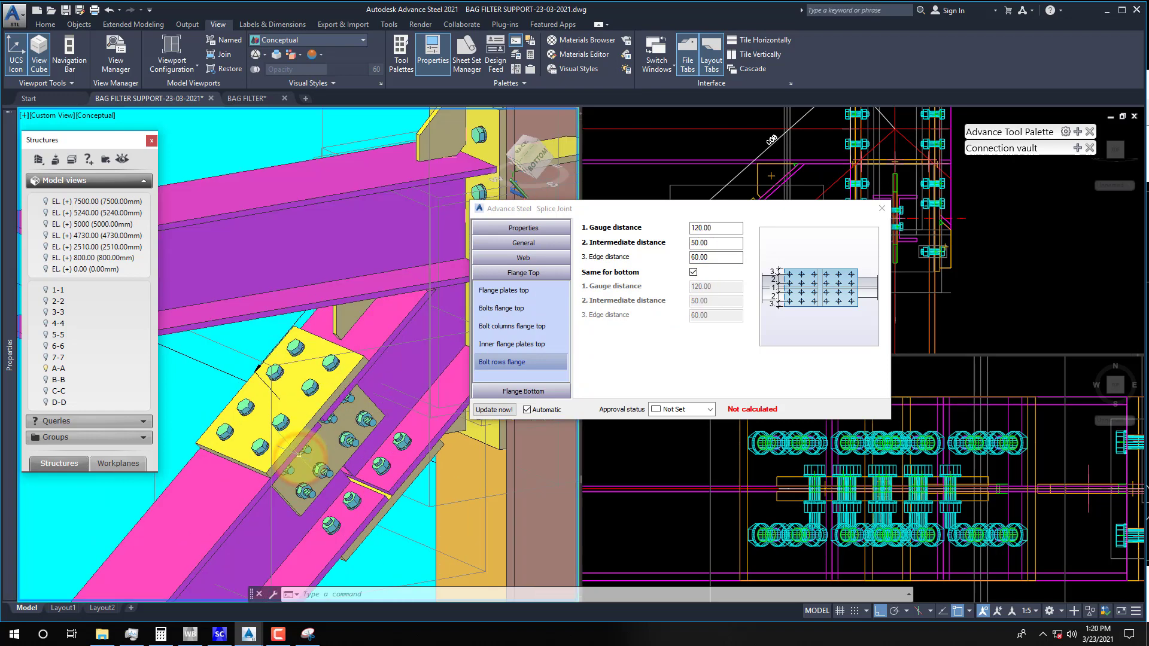
pyautogui.click(520, 392)
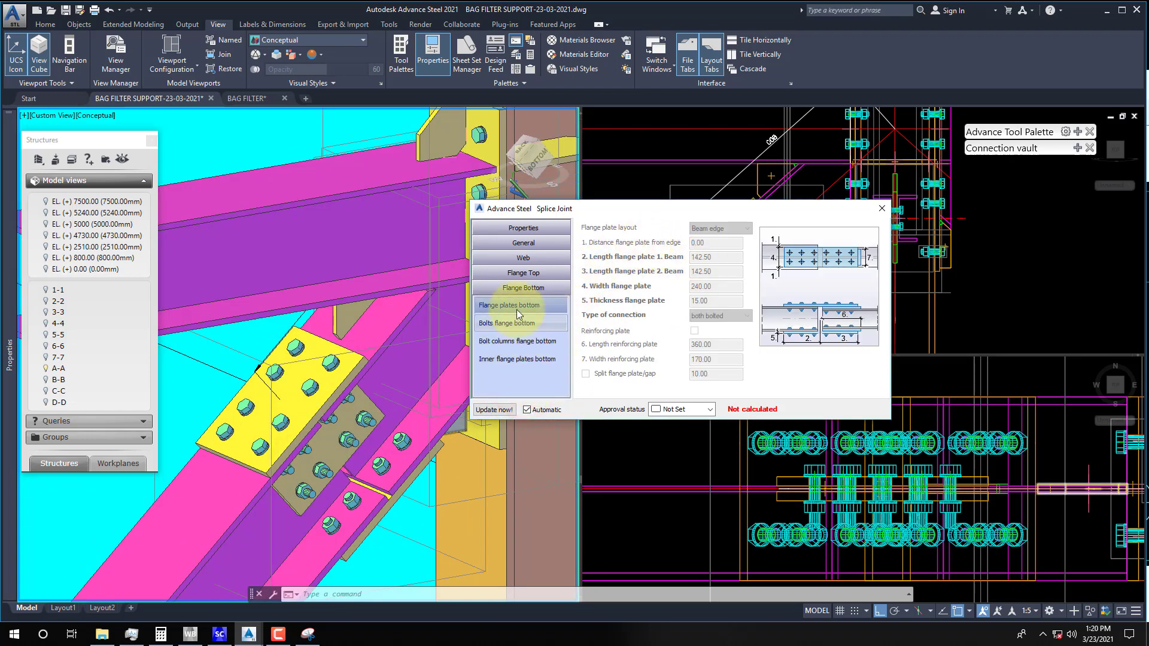
pyautogui.click(518, 277)
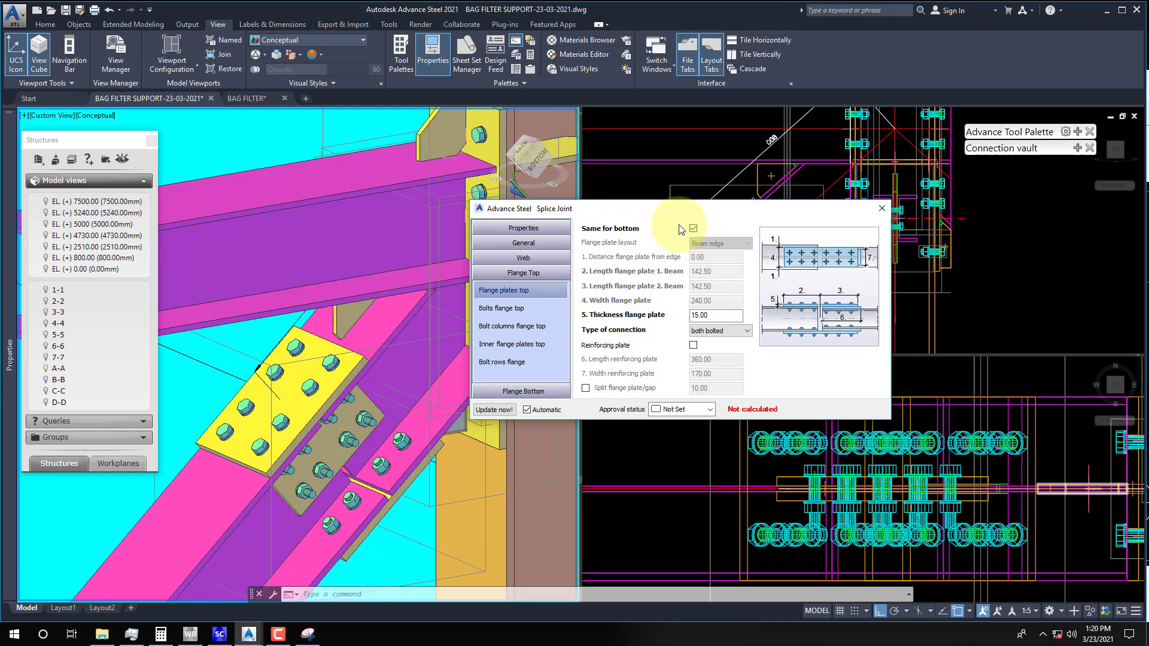
pyautogui.click(217, 373)
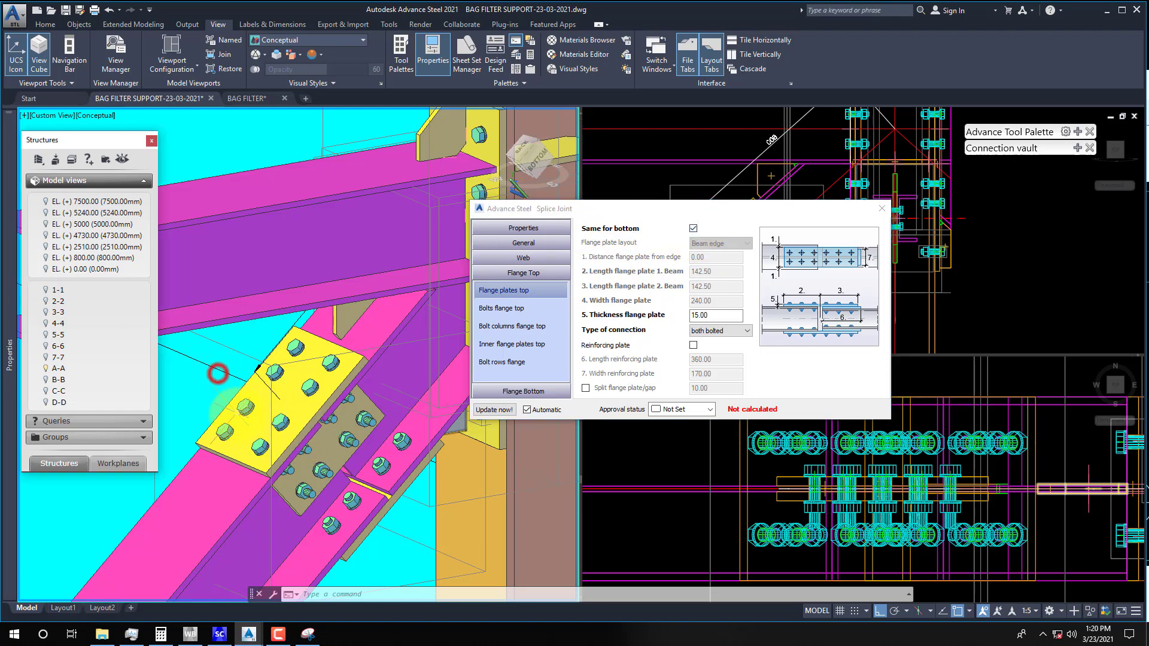
pyautogui.keyDown('shift'); pyautogui.moveTo(217, 371); pyautogui.dragTo(151, 322, button='middle'); pyautogui.keyUp('shift')
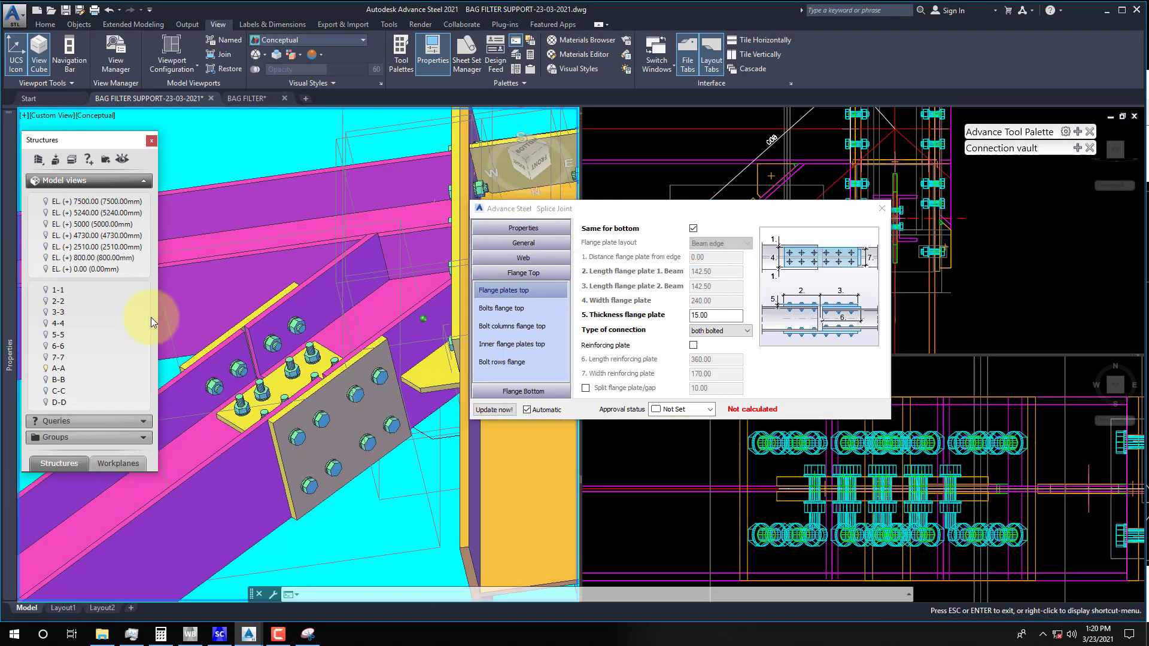
pyautogui.keyDown('shift'); pyautogui.moveTo(162, 368); pyautogui.dragTo(371, 478, button='middle'); pyautogui.keyUp('shift')
# Set the edge distance of the flange bolt rows to 50 mm
pyautogui.click(502, 362)
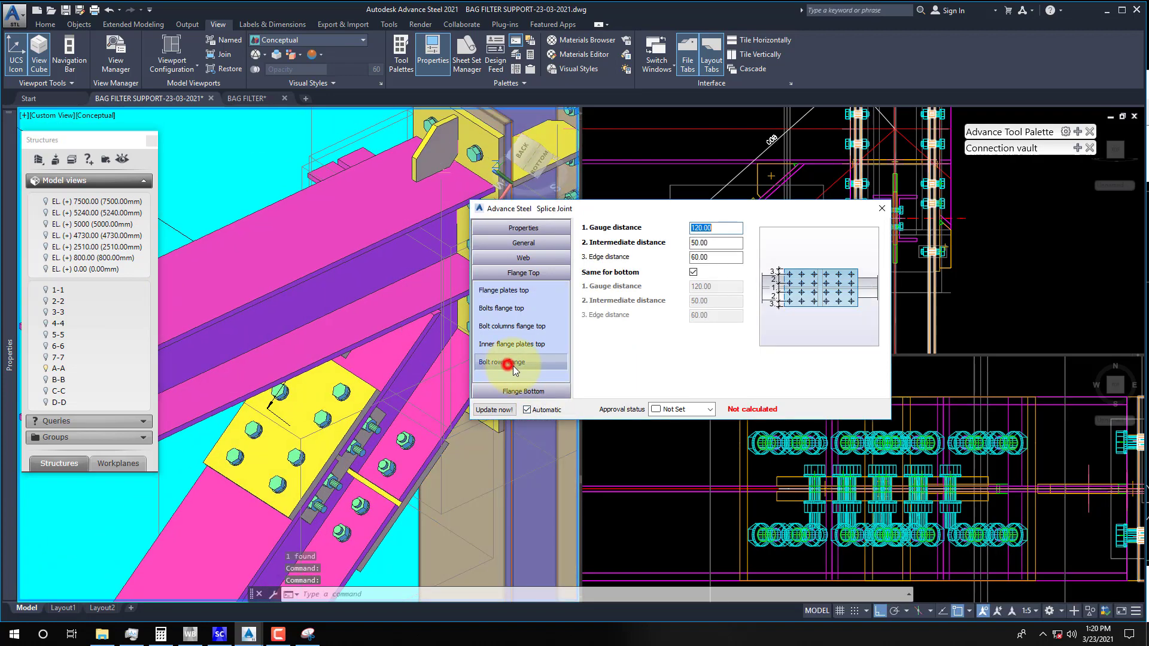
pyautogui.doubleClick(710, 258)
pyautogui.write('5')
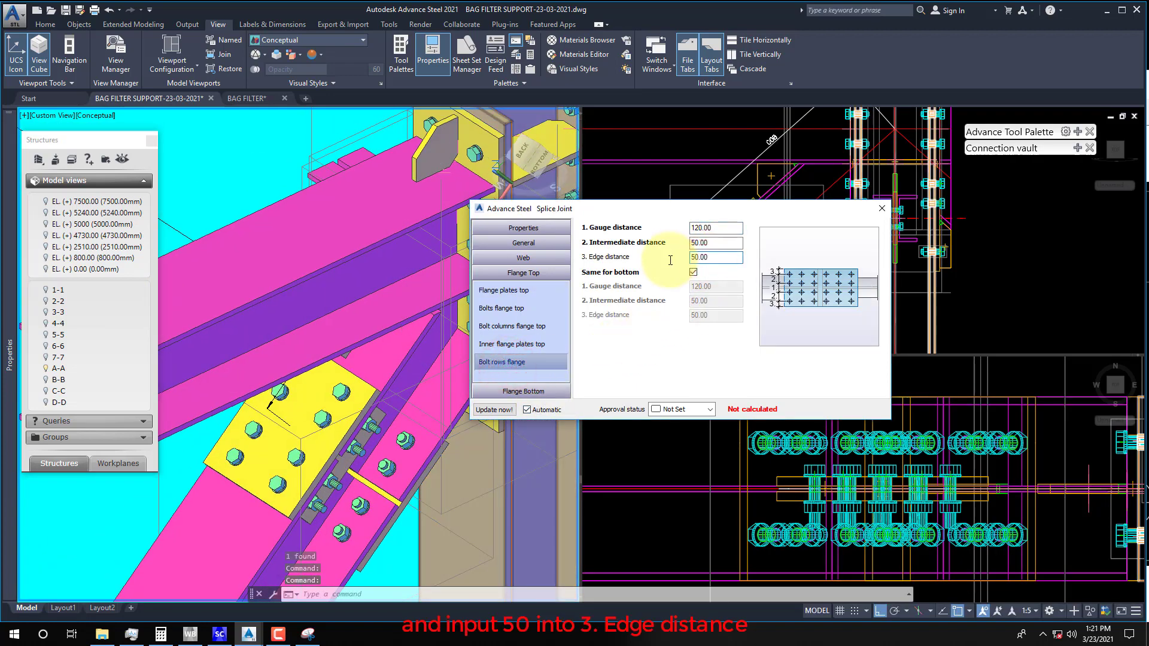
# Examine the splice's web and flange plates from a lower angle and close the joint properties
pyautogui.click(321, 424)
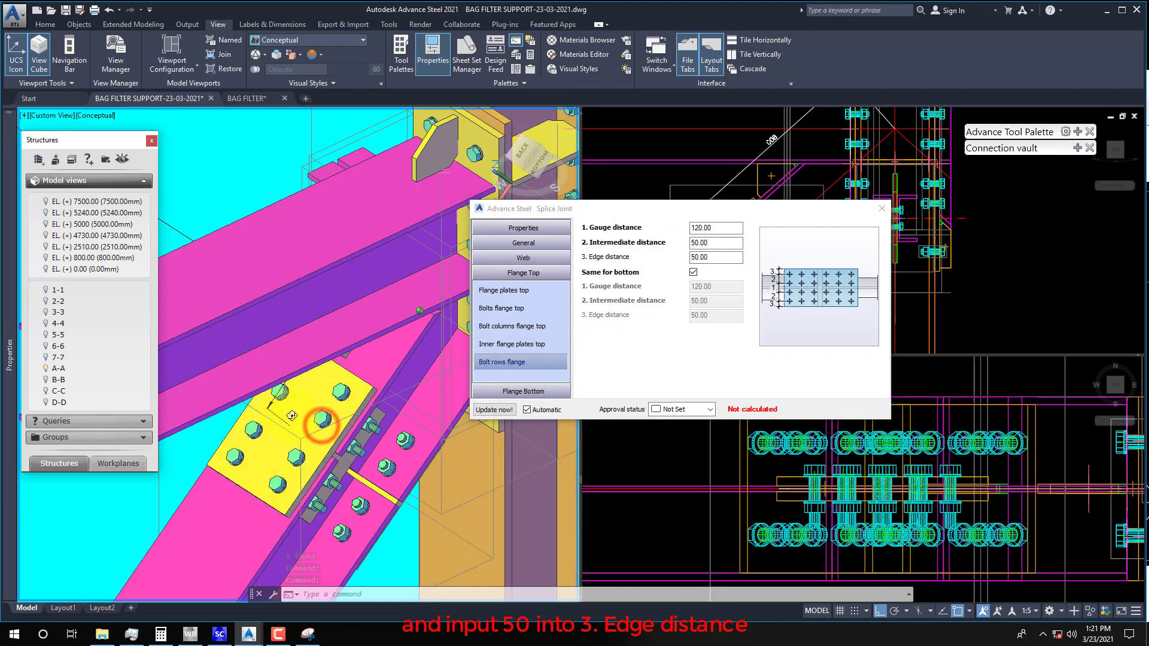
pyautogui.keyDown('shift'); pyautogui.moveTo(291, 415); pyautogui.dragTo(234, 360, button='middle'); pyautogui.keyUp('shift')
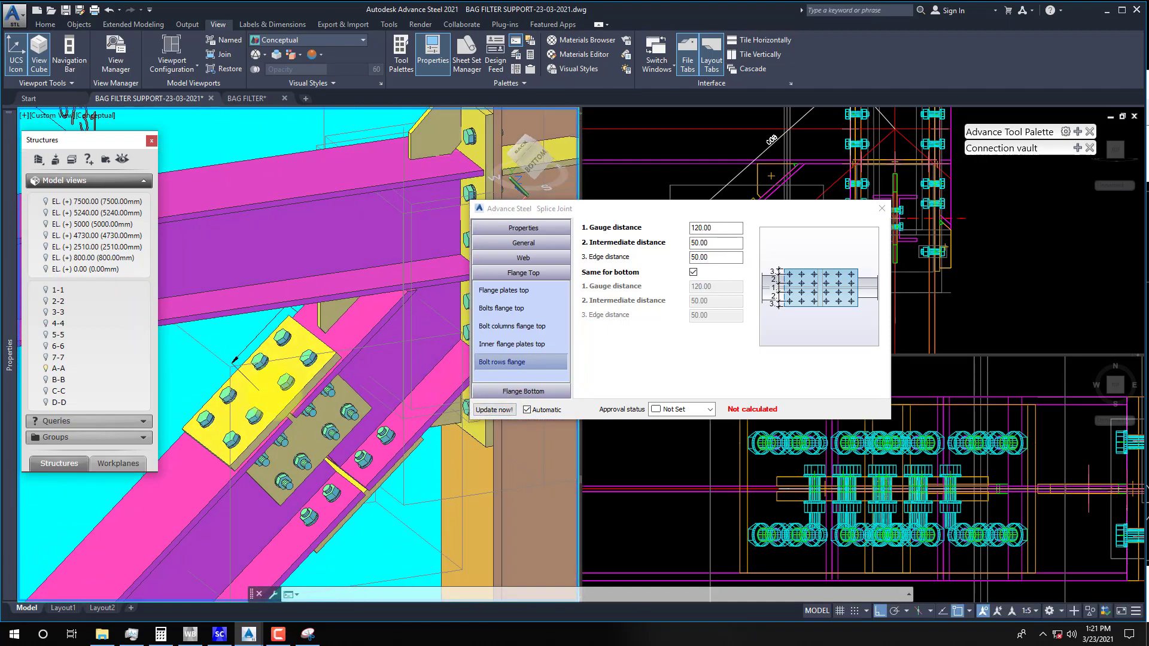
pyautogui.click(881, 208)
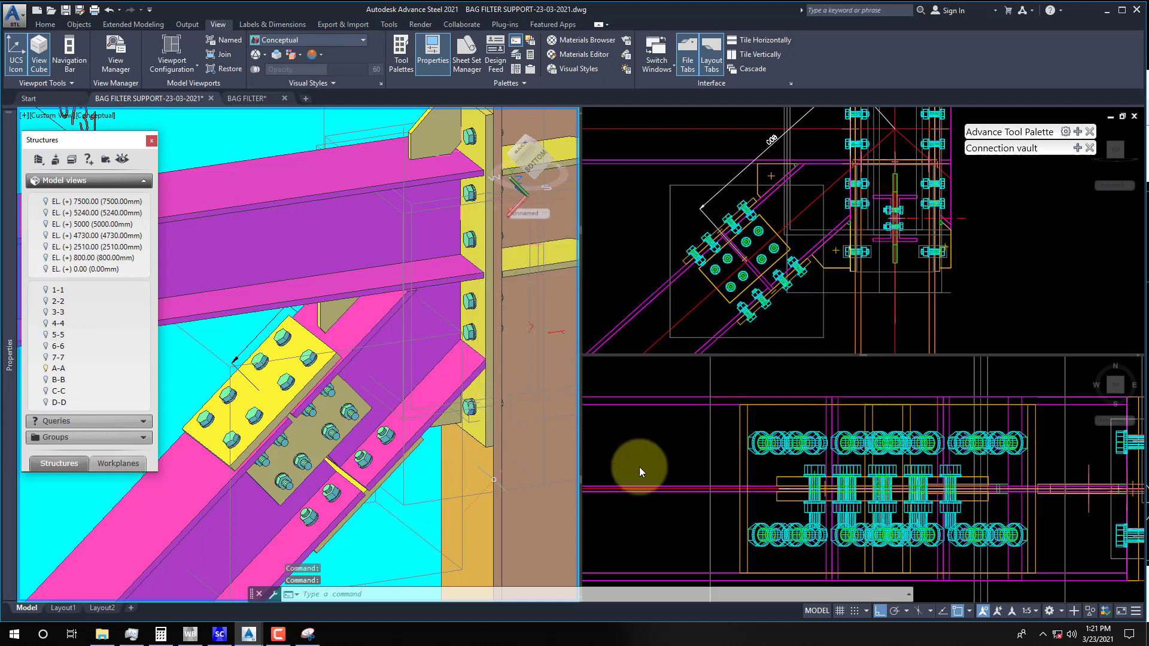
# Try the Conceptual visual style in the top-view viewport and restore 2D Wireframe
pyautogui.click(663, 443)
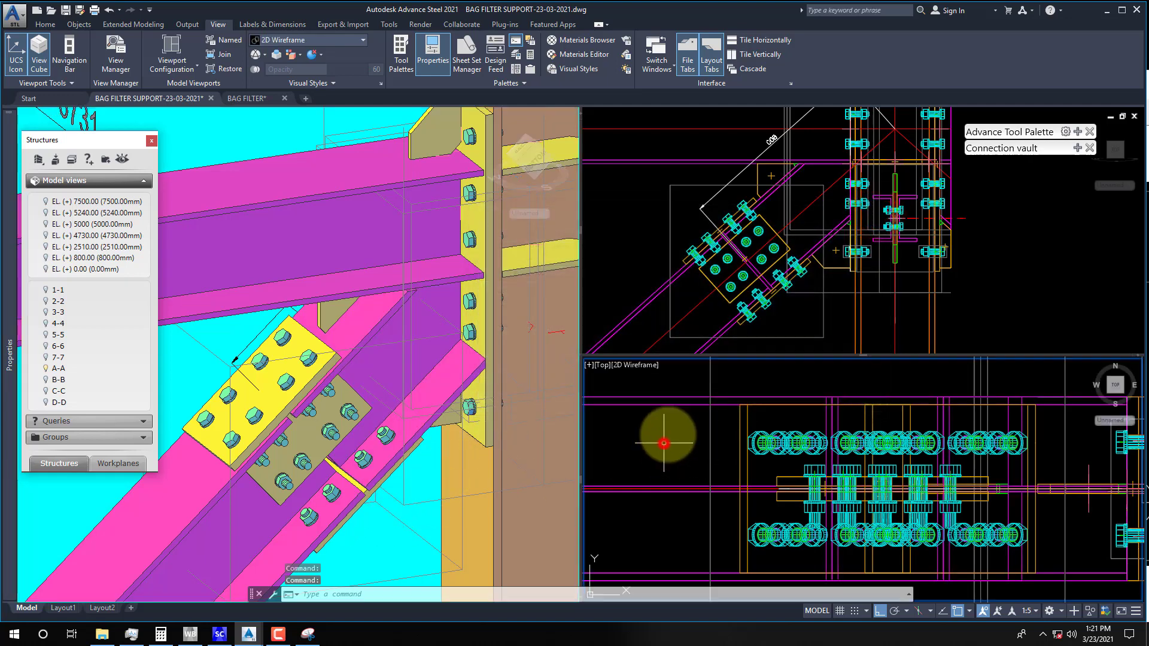
pyautogui.click(644, 365)
pyautogui.click(669, 407)
pyautogui.scroll(-5, 625, 255)
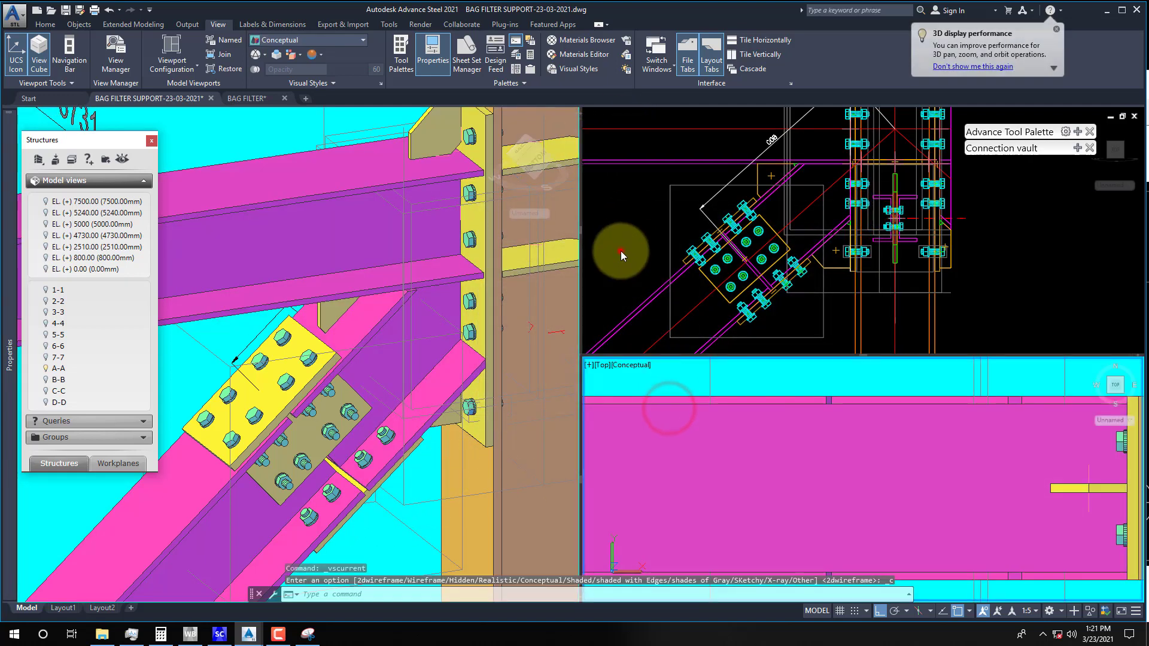
pyautogui.click(724, 383)
pyautogui.scroll(-4, 724, 383)
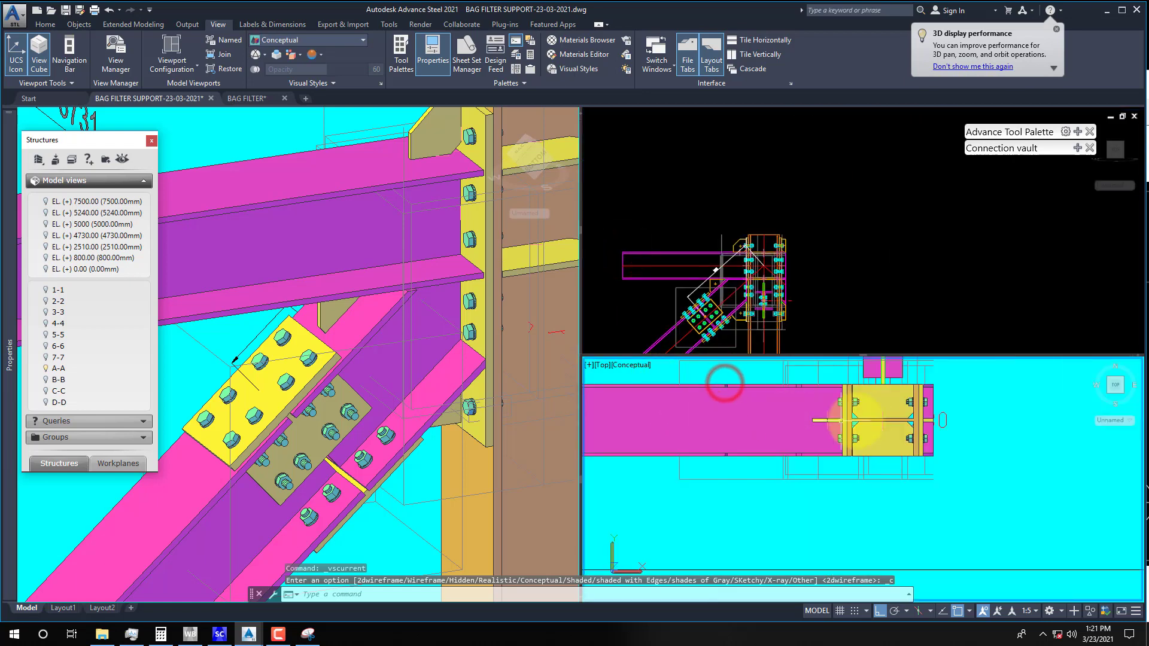
pyautogui.click(640, 365)
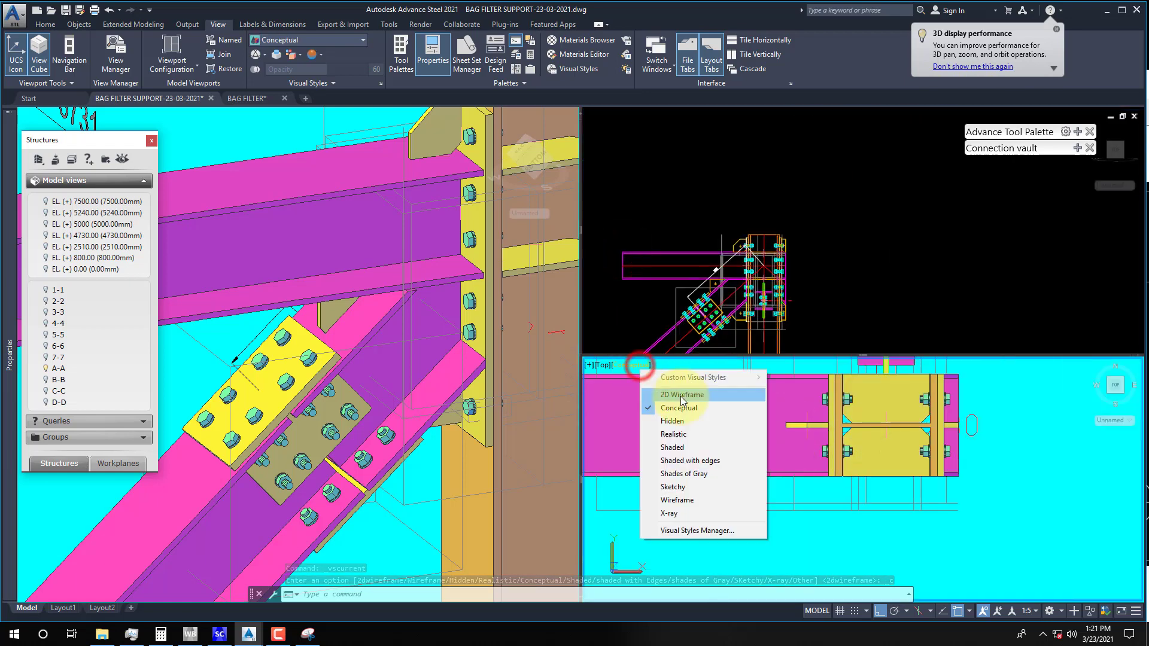
pyautogui.click(658, 389)
# In the front view, add an aligned dimension from the upper end of the bottom flange plate to its first bolt
pyautogui.click(649, 305)
pyautogui.scroll(6, 706, 299)
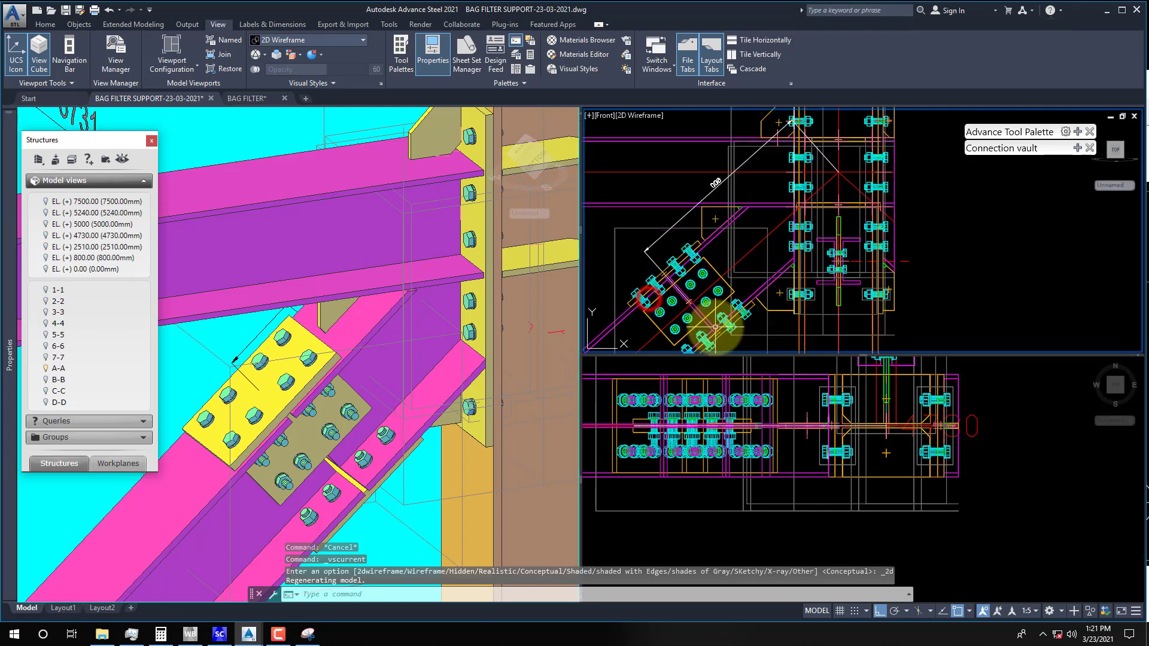
pyautogui.moveTo(757, 244); pyautogui.dragTo(761, 235, button='middle')
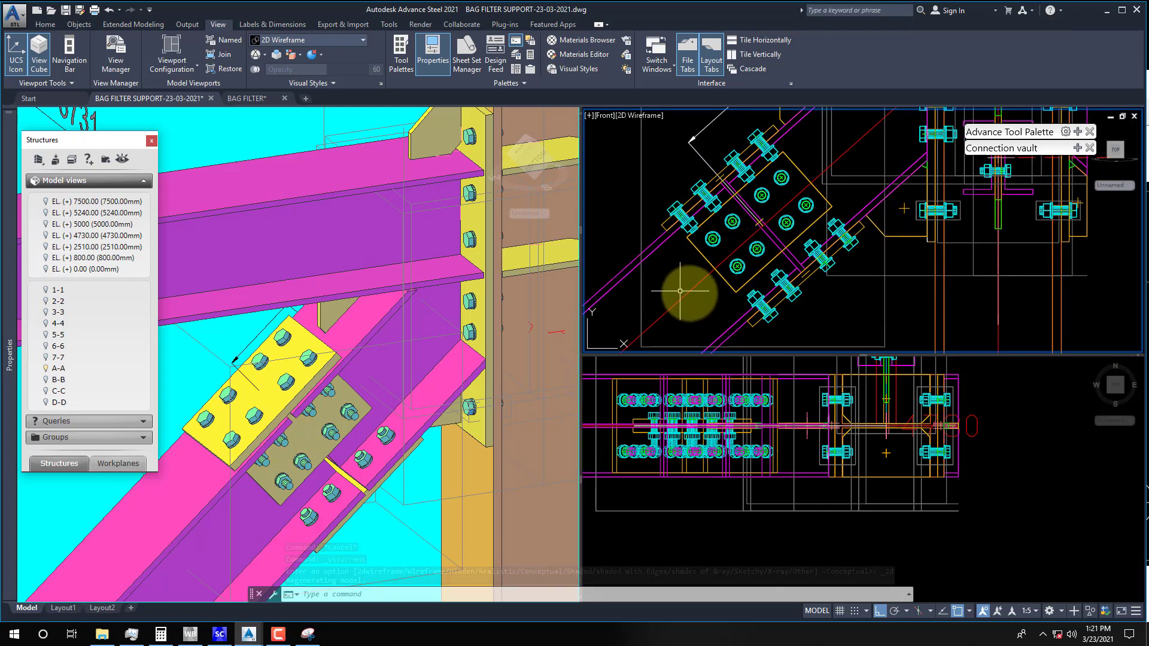
pyautogui.moveTo(679, 290)
pyautogui.mouseDown(button='middle')
pyautogui.moveTo(711, 306)
pyautogui.moveTo(683, 275)
pyautogui.mouseUp(button='middle')
pyautogui.write('da')
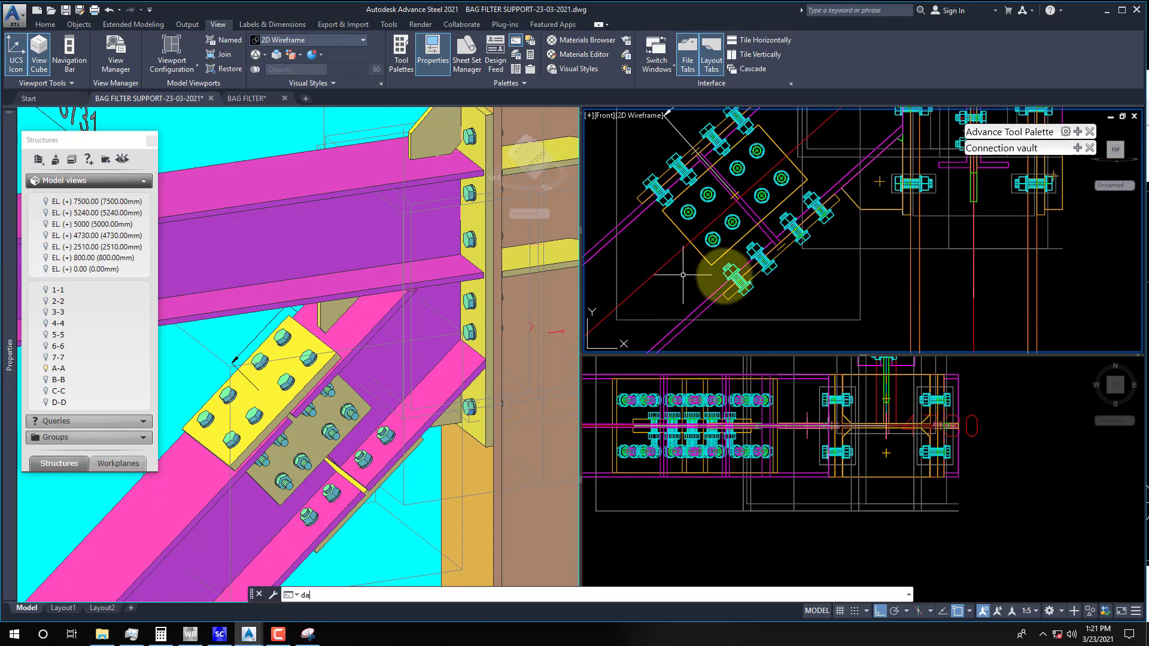
pyautogui.write('l')
pyautogui.press('Return')
pyautogui.scroll(3, 835, 216)
pyautogui.click(847, 168)
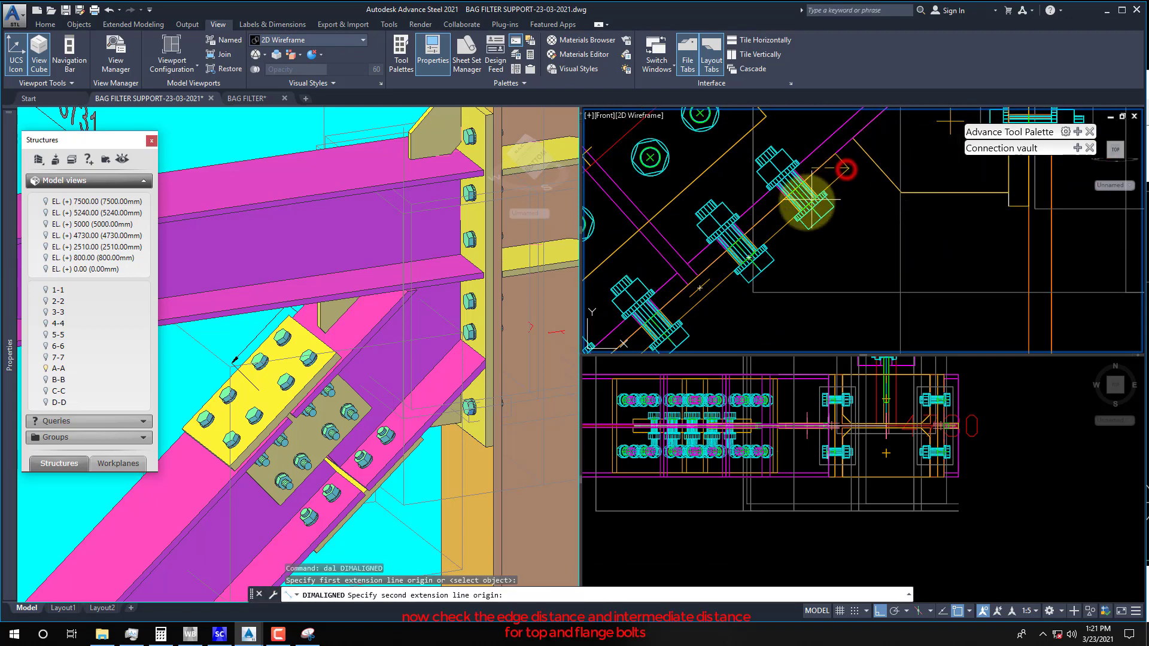
pyautogui.click(808, 203)
pyautogui.scroll(-2, 808, 203)
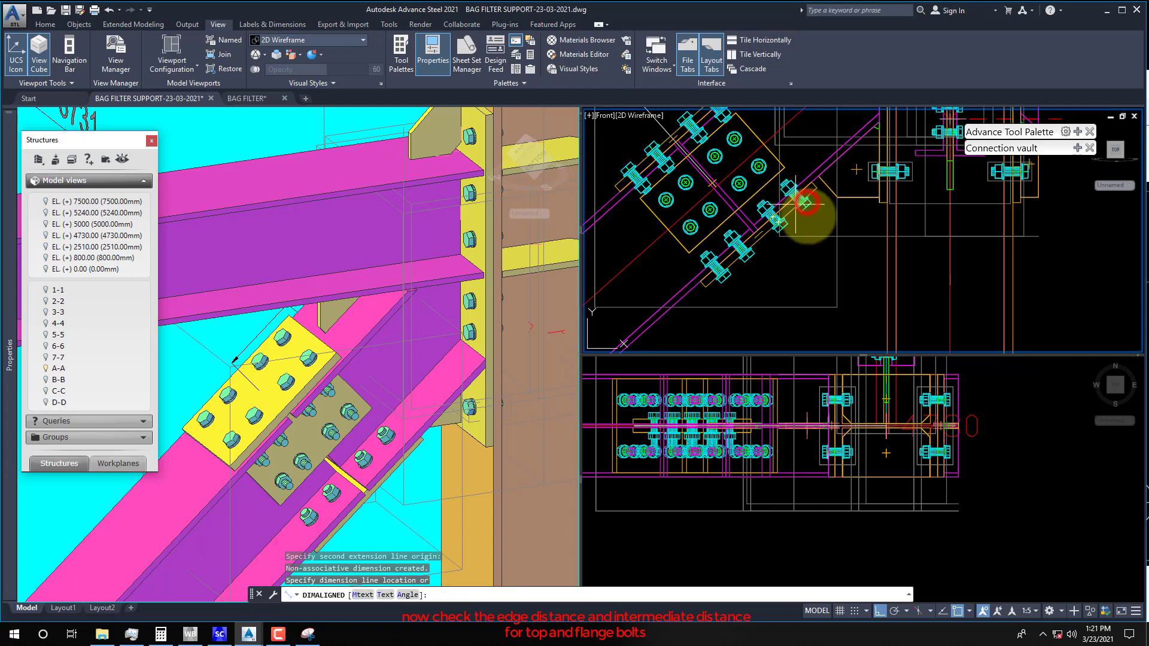
pyautogui.click(859, 257)
# Continue the dimension chain through the remaining bottom flange bolts to the opposite end of the flange plate
pyautogui.scroll(1, 816, 240)
pyautogui.write('dco')
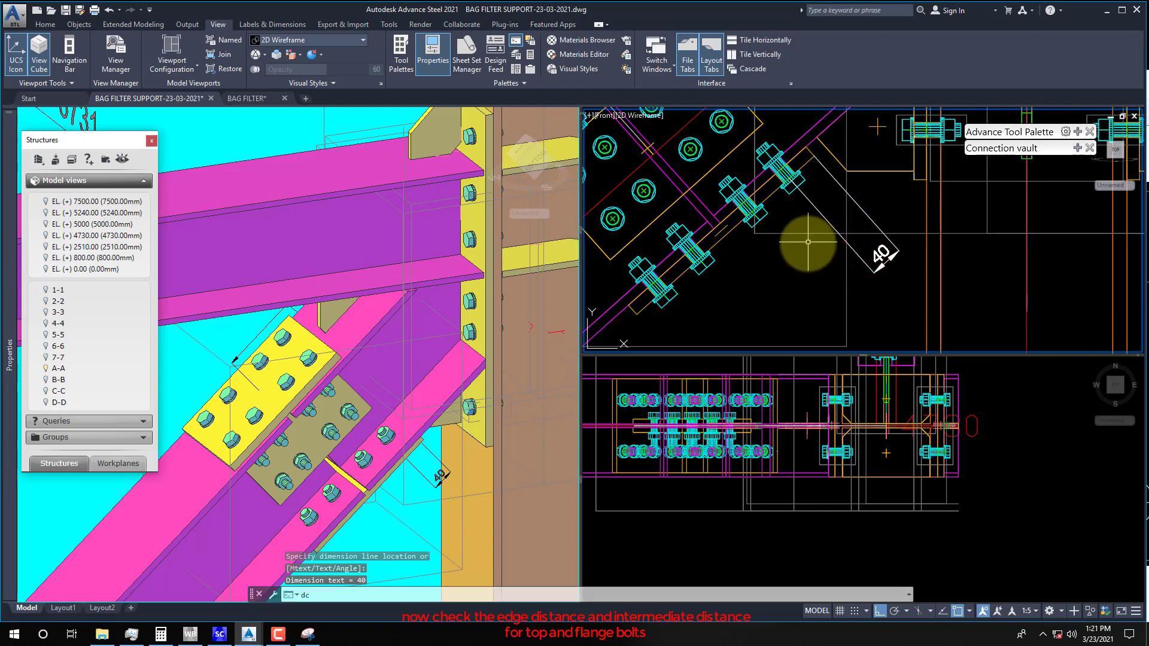
pyautogui.press('Return')
pyautogui.scroll(2, 760, 206)
pyautogui.click(745, 203)
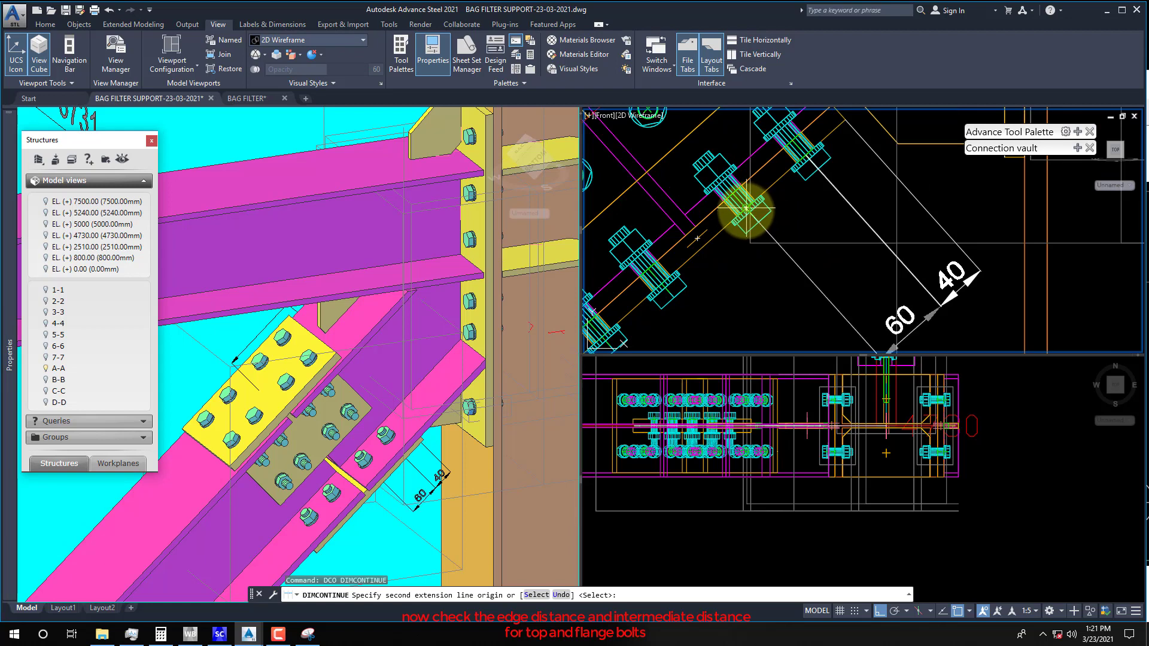
pyautogui.click(745, 211)
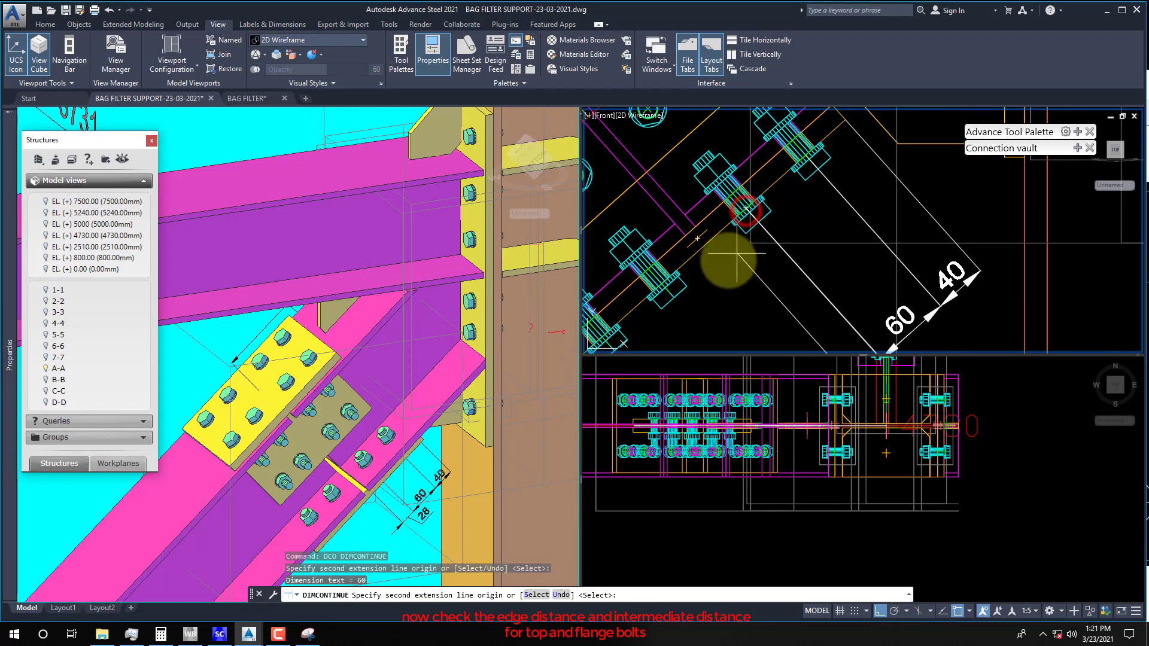
pyautogui.click(662, 286)
pyautogui.moveTo(662, 286); pyautogui.dragTo(727, 263, button='middle')
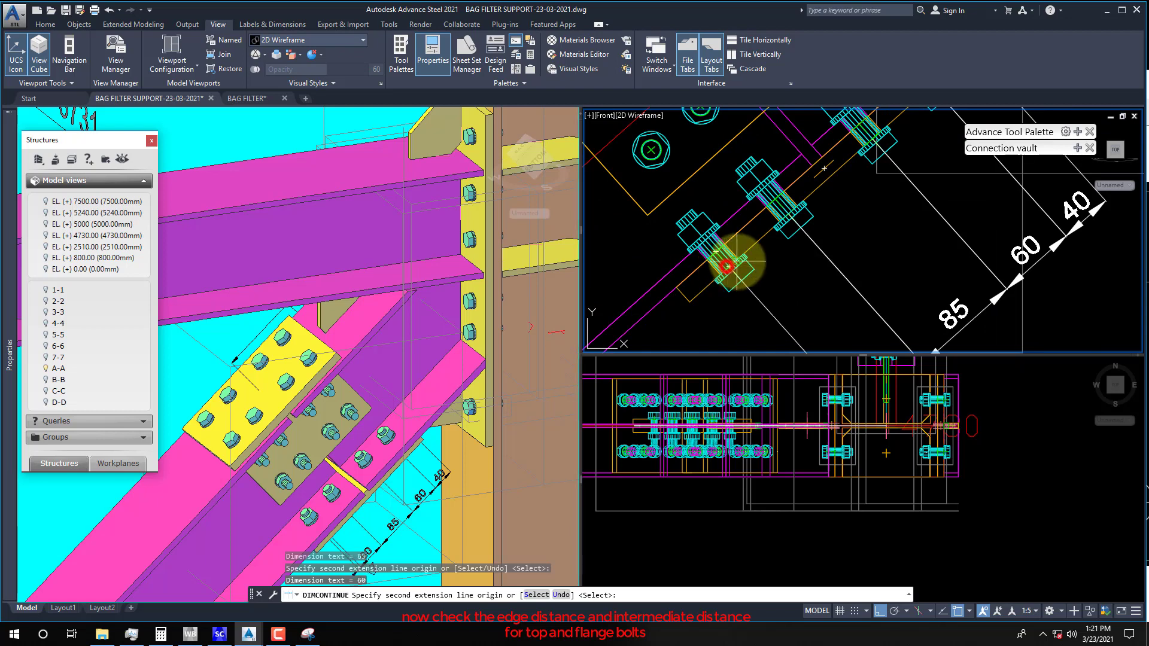
pyautogui.scroll(-2, 726, 267)
pyautogui.click(707, 288)
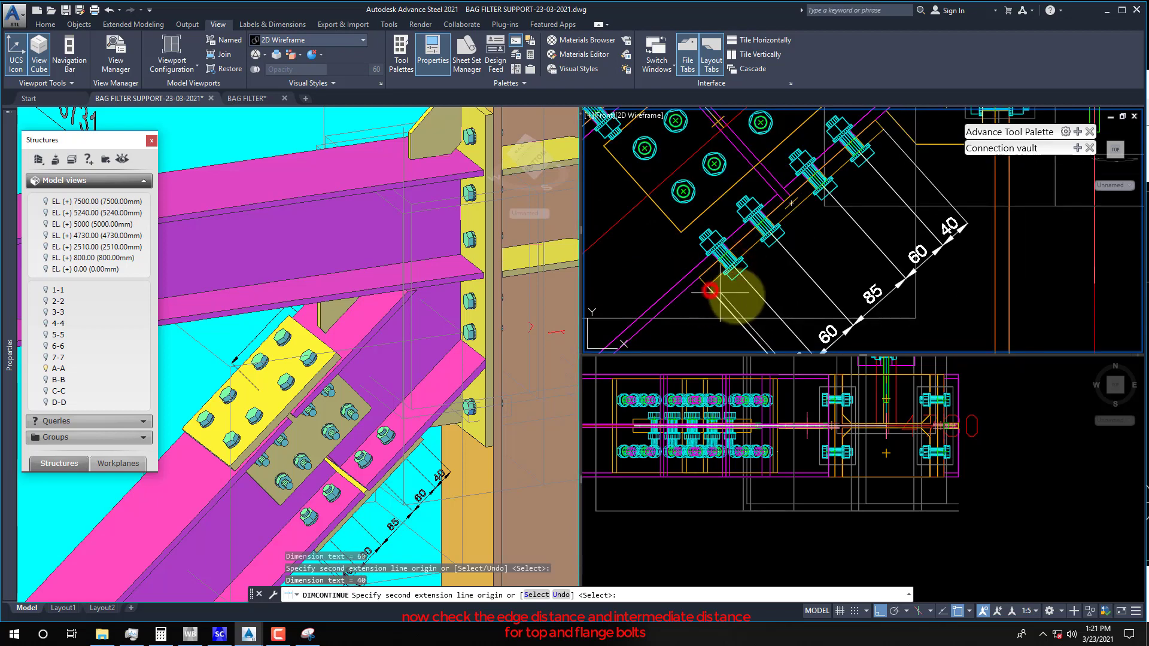
pyautogui.press('Escape')
# Add an aligned dimension between the two web bolts nearest the lower end of the web plate
pyautogui.moveTo(751, 282); pyautogui.dragTo(696, 247, button='middle')
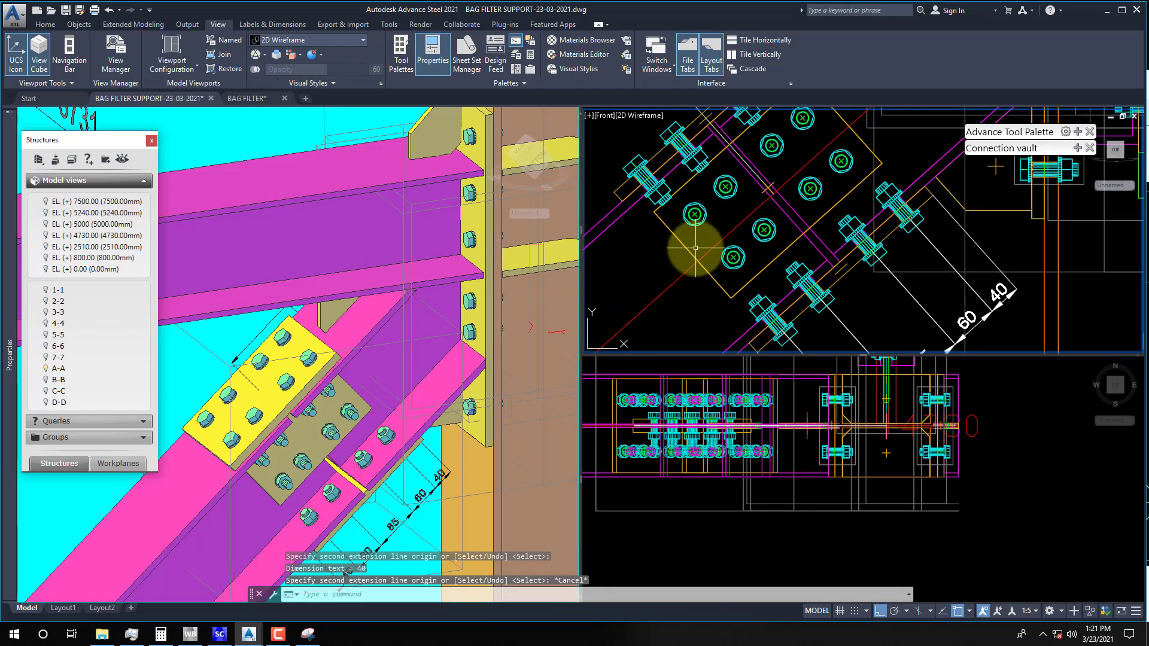
pyautogui.write('dal')
pyautogui.press('Return')
pyautogui.scroll(2, 694, 214)
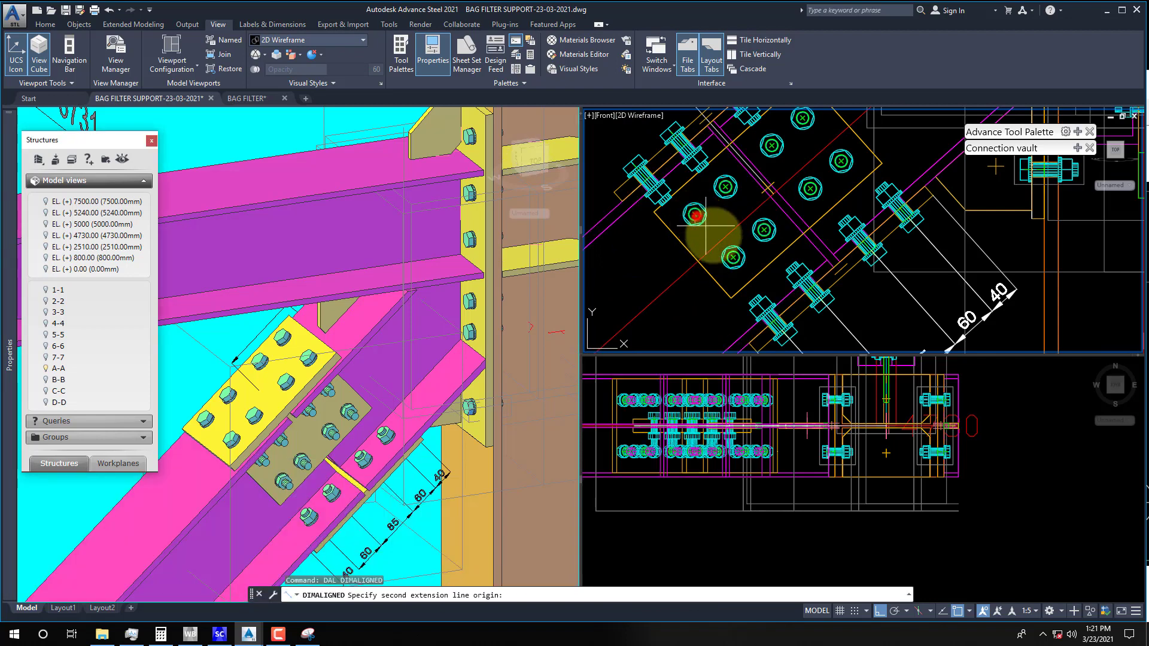
pyautogui.click(706, 226)
pyautogui.click(733, 258)
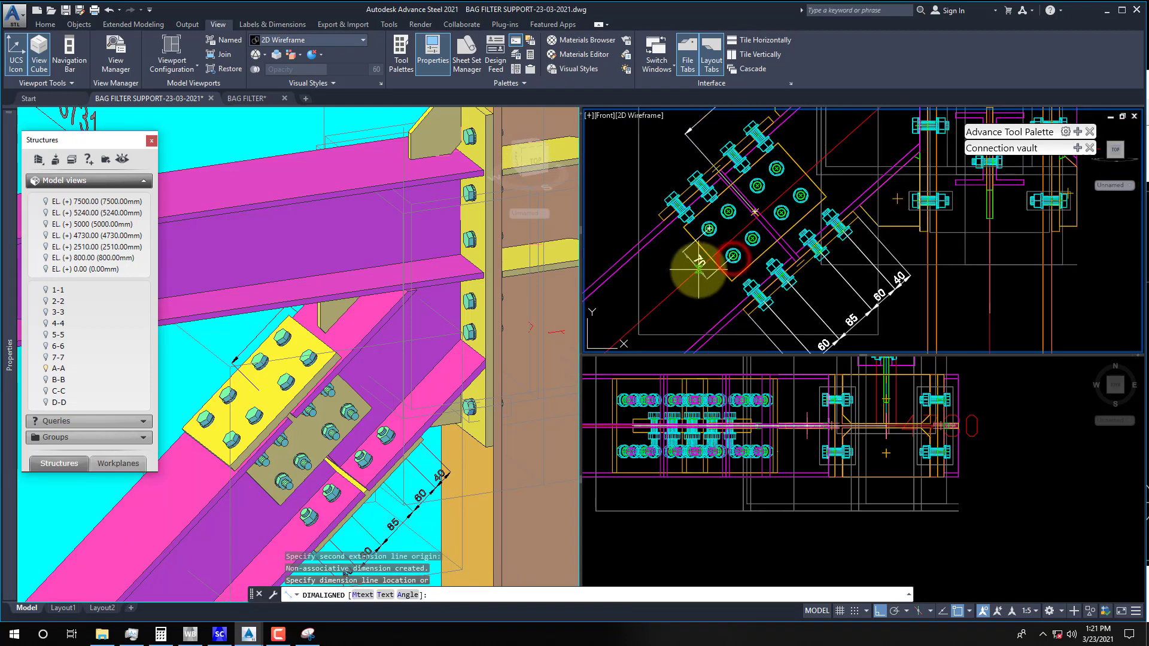
pyautogui.moveTo(663, 286); pyautogui.dragTo(688, 274, button='middle')
pyautogui.click(673, 278)
# Add an aligned dimension from the web plate's lower corner to the outer face of the beam's bottom flange
pyautogui.moveTo(674, 217)
pyautogui.mouseDown(button='middle')
pyautogui.moveTo(692, 261)
pyautogui.moveTo(662, 231)
pyautogui.moveTo(679, 249)
pyautogui.moveTo(733, 250)
pyautogui.mouseUp(button='middle')
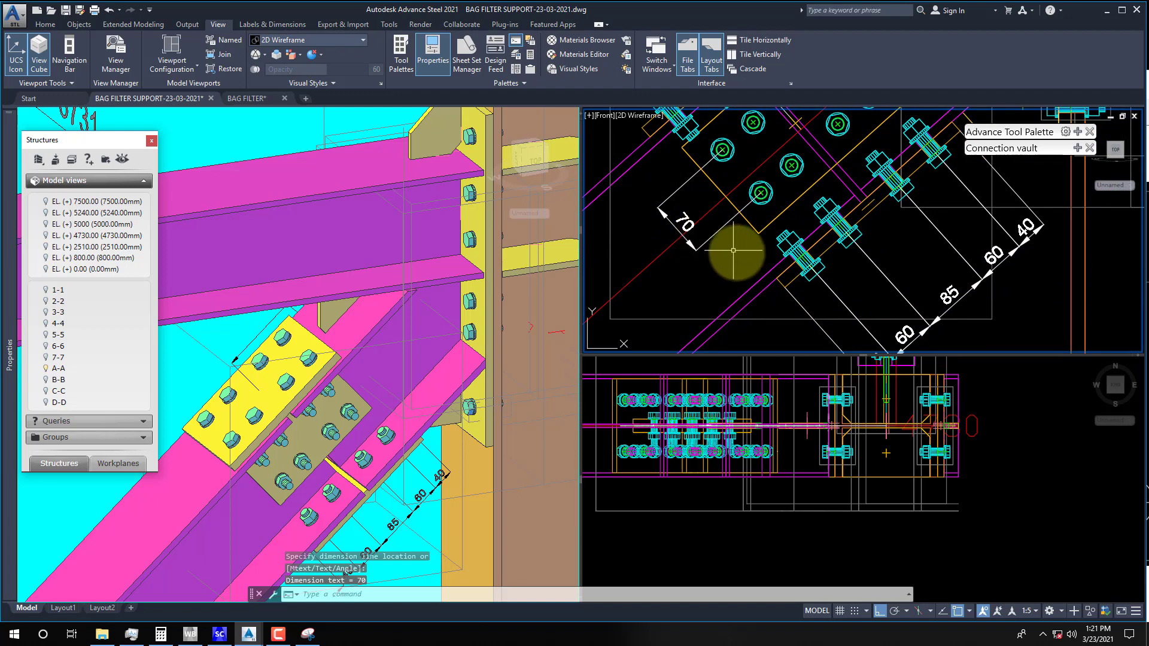
pyautogui.press('Return')
pyautogui.click(758, 237)
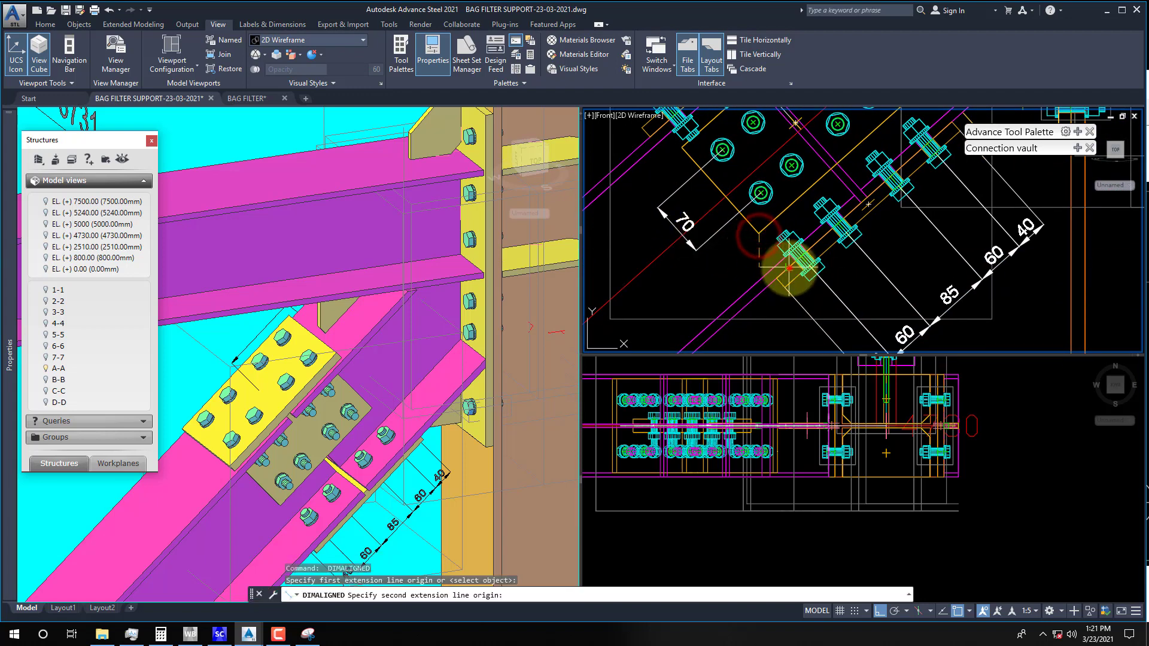
pyautogui.click(788, 268)
pyautogui.click(720, 276)
pyautogui.scroll(-2, 728, 265)
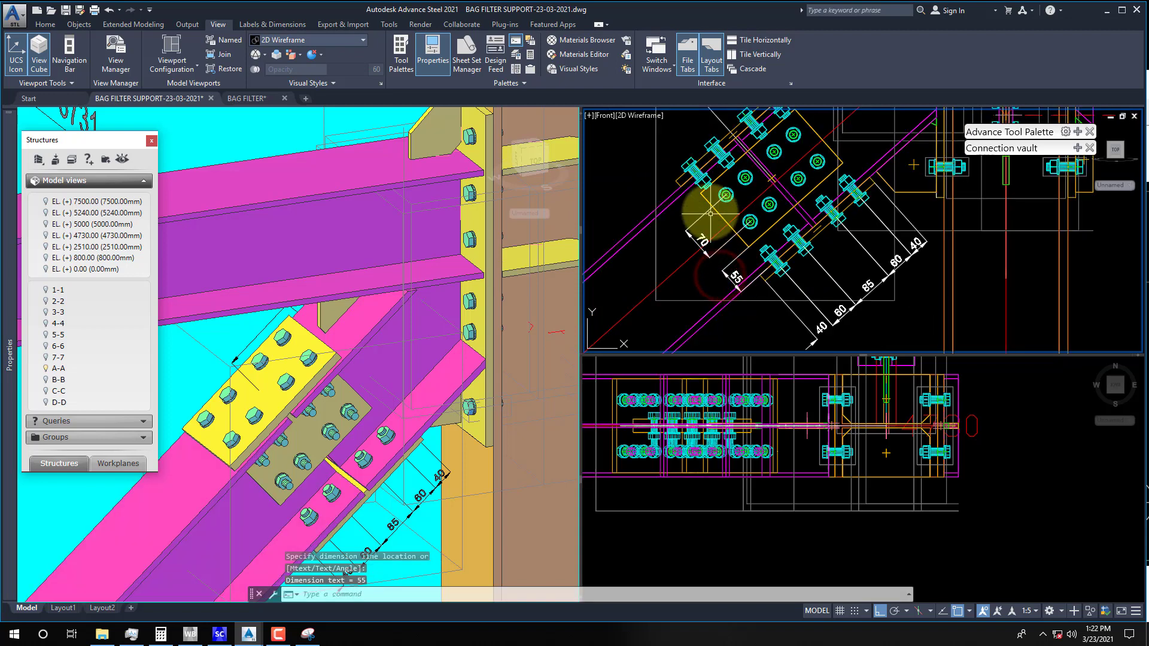
# Add an aligned dimension from the web plate's opposite corner to the outer face of the beam's top flange
pyautogui.scroll(3, 710, 213)
pyautogui.press('Return')
pyautogui.click(703, 233)
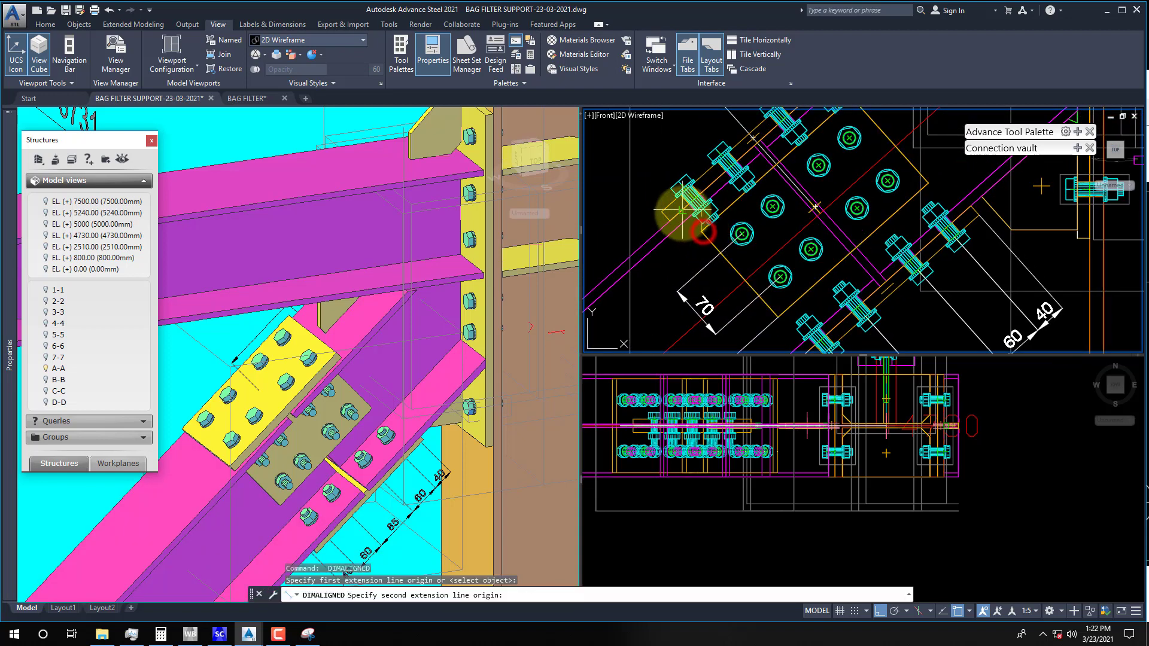
pyautogui.click(683, 212)
pyautogui.click(620, 240)
pyautogui.scroll(-2, 673, 273)
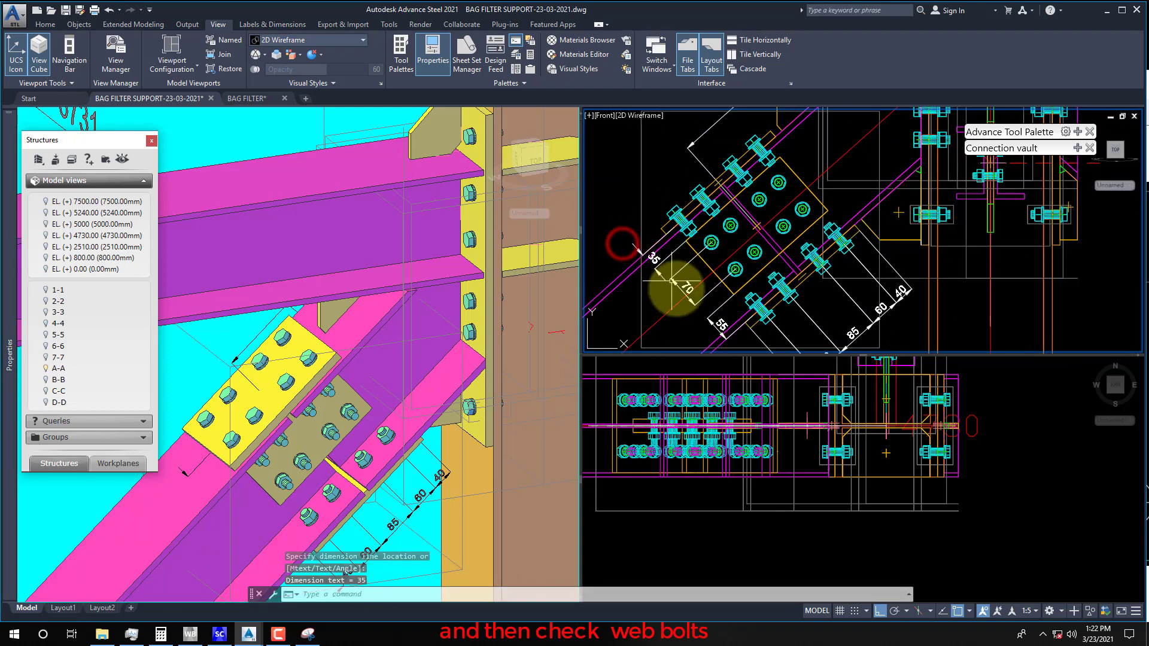
pyautogui.scroll(3, 680, 218)
pyautogui.press('Return')
pyautogui.press('Return')
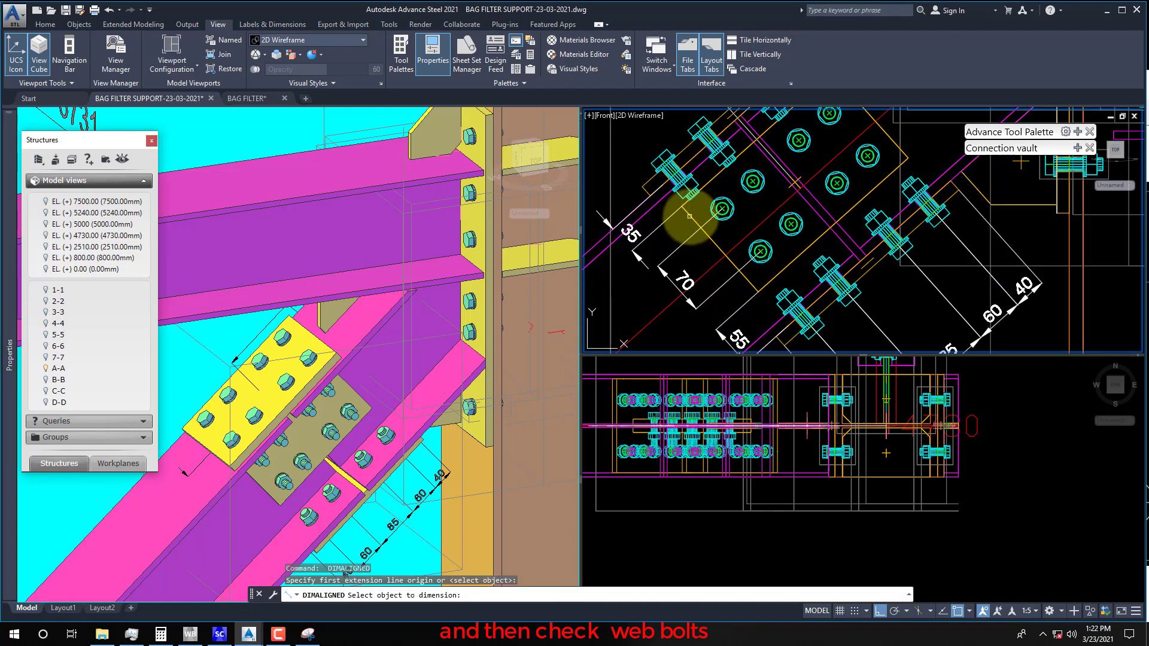
pyautogui.click(688, 223)
pyautogui.scroll(-3, 687, 239)
pyautogui.press('Escape')
# Add an aligned dimension across the web plate's width between its two end corners
pyautogui.write('dal')
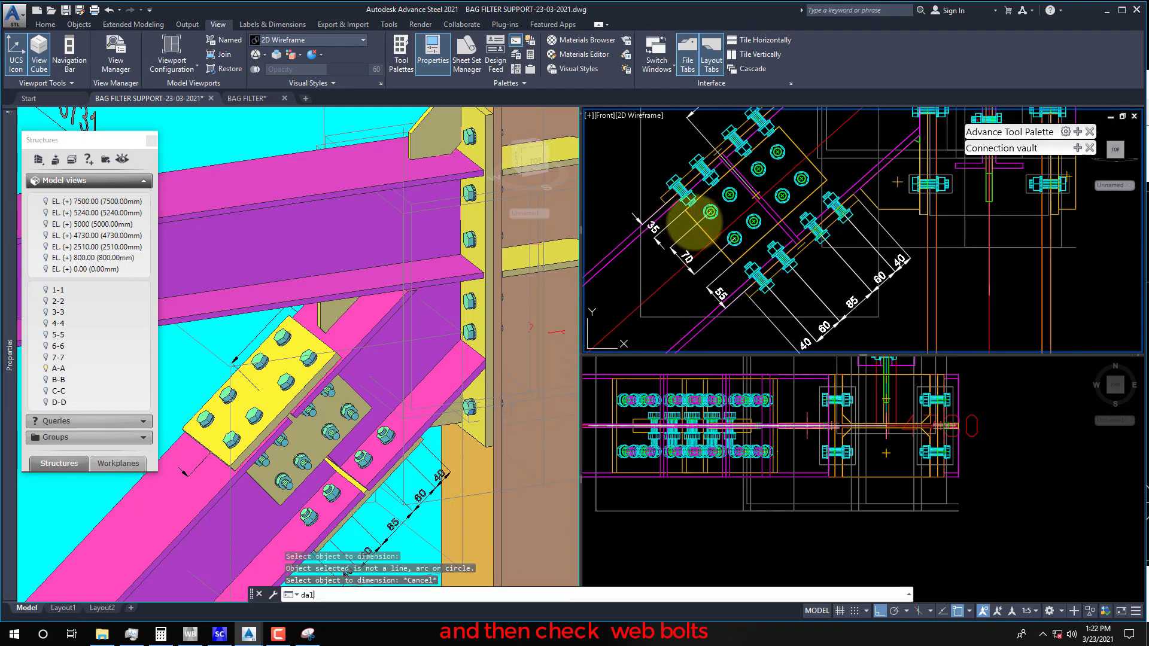
pyautogui.press('Return')
pyautogui.click(687, 210)
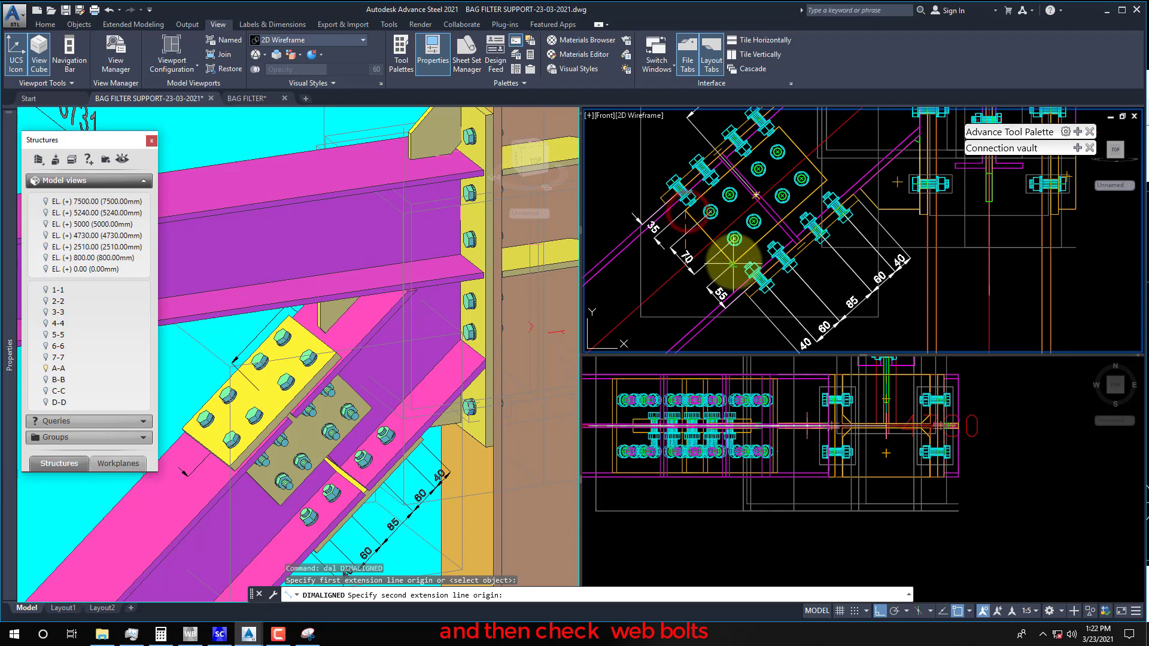
pyautogui.click(733, 262)
pyautogui.click(662, 306)
pyautogui.scroll(3, 688, 287)
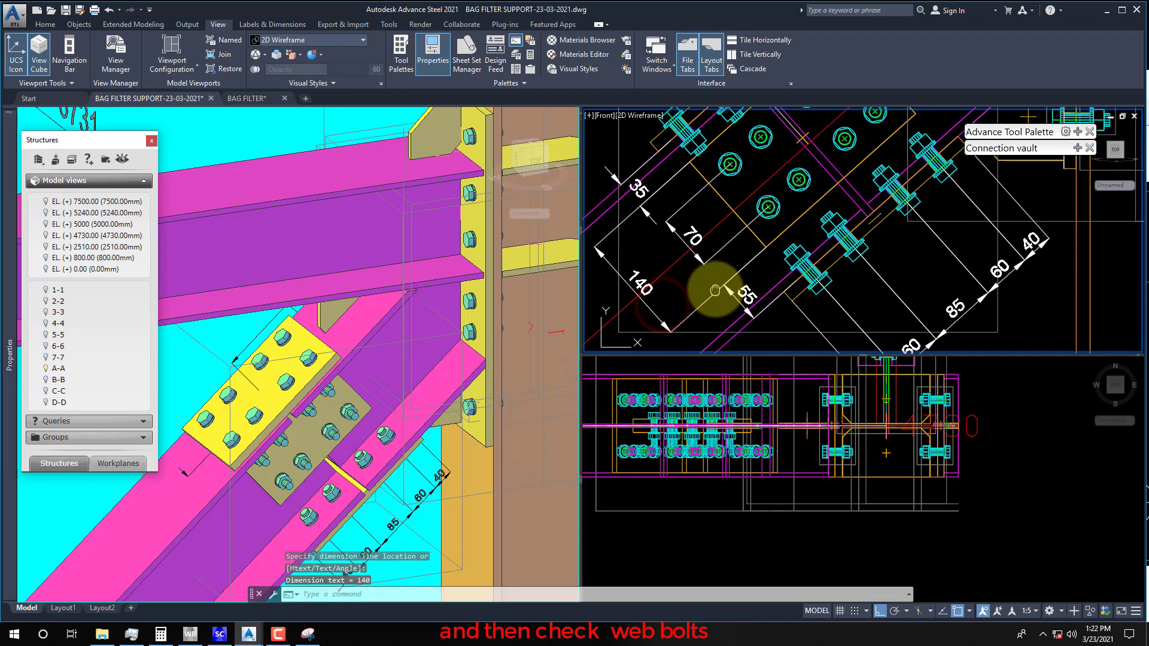
# Add an aligned dimension across the full depth of the diagonal beam, between the outer faces of its flanges
pyautogui.scroll(-2, 718, 288)
pyautogui.press('Return')
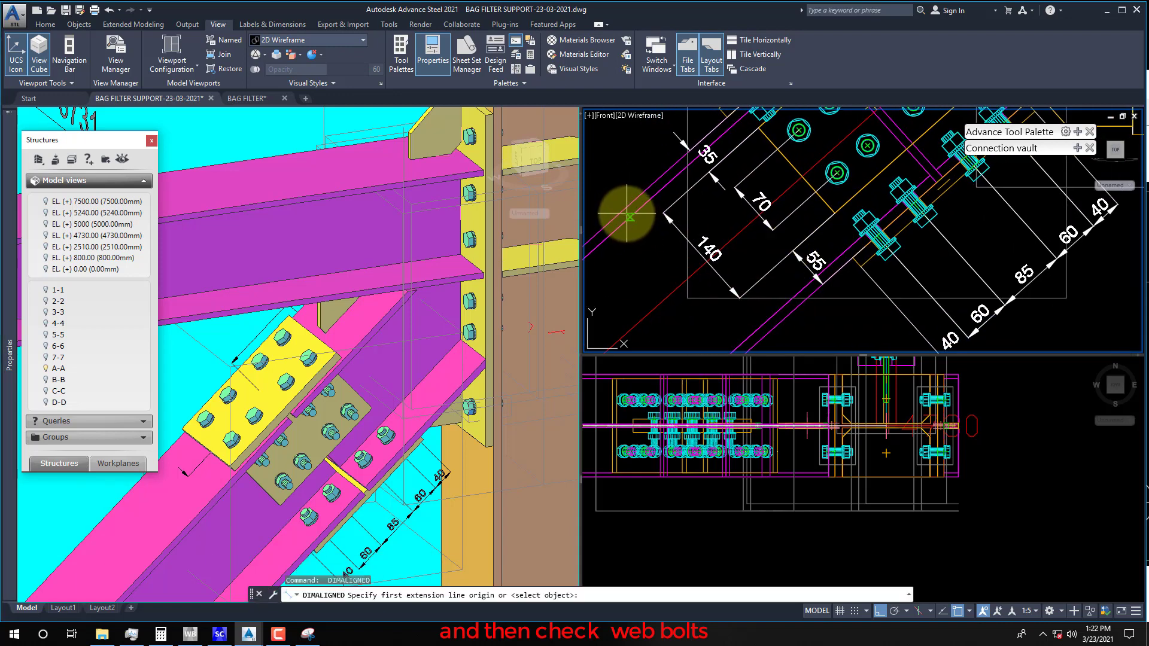
pyautogui.click(626, 212)
pyautogui.click(694, 285)
pyautogui.click(639, 290)
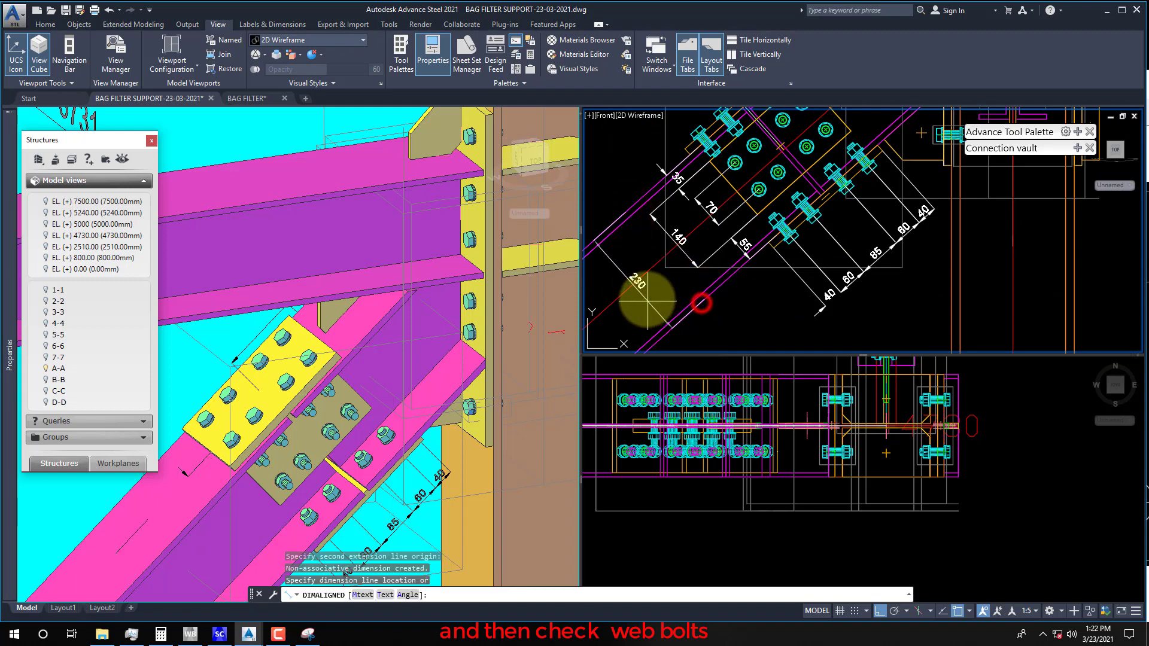
# In Calculator, subtract the 140 mm web plate width from the 230 mm beam depth and divide by 2
pyautogui.click(160, 634)
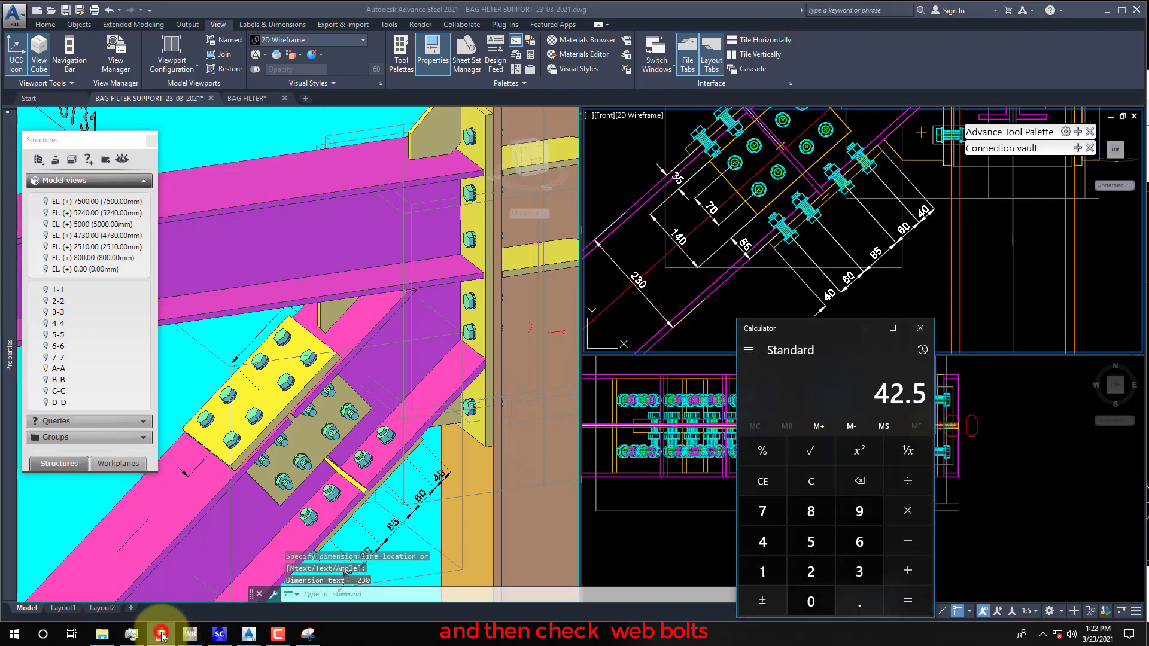
pyautogui.write('230')
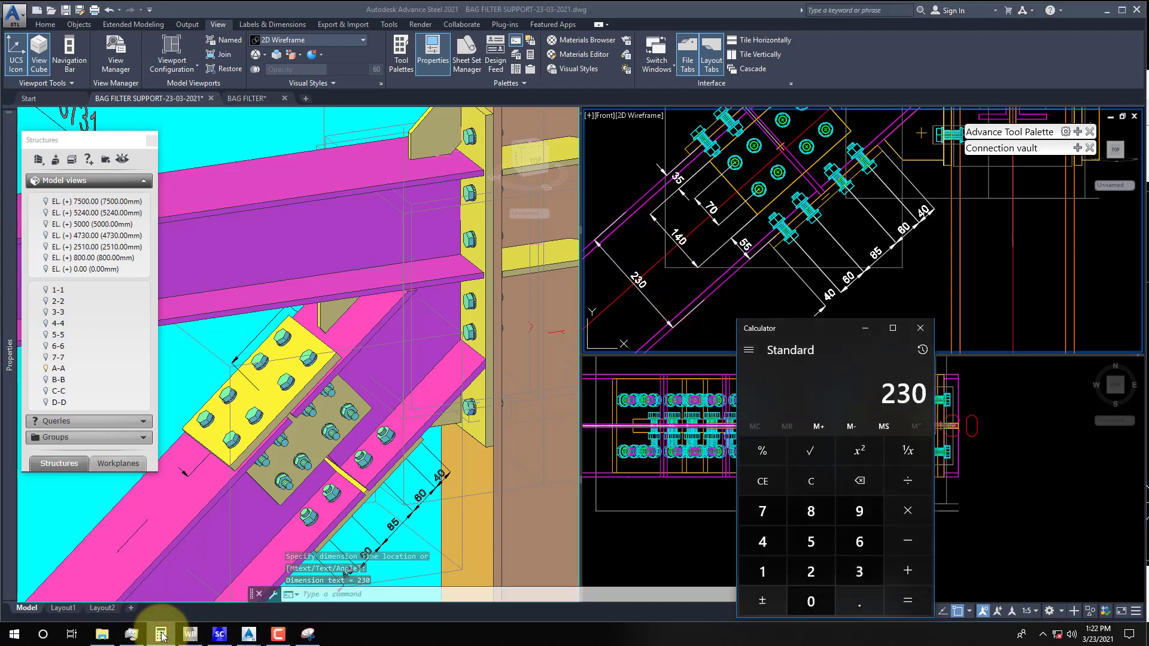
pyautogui.write('140')
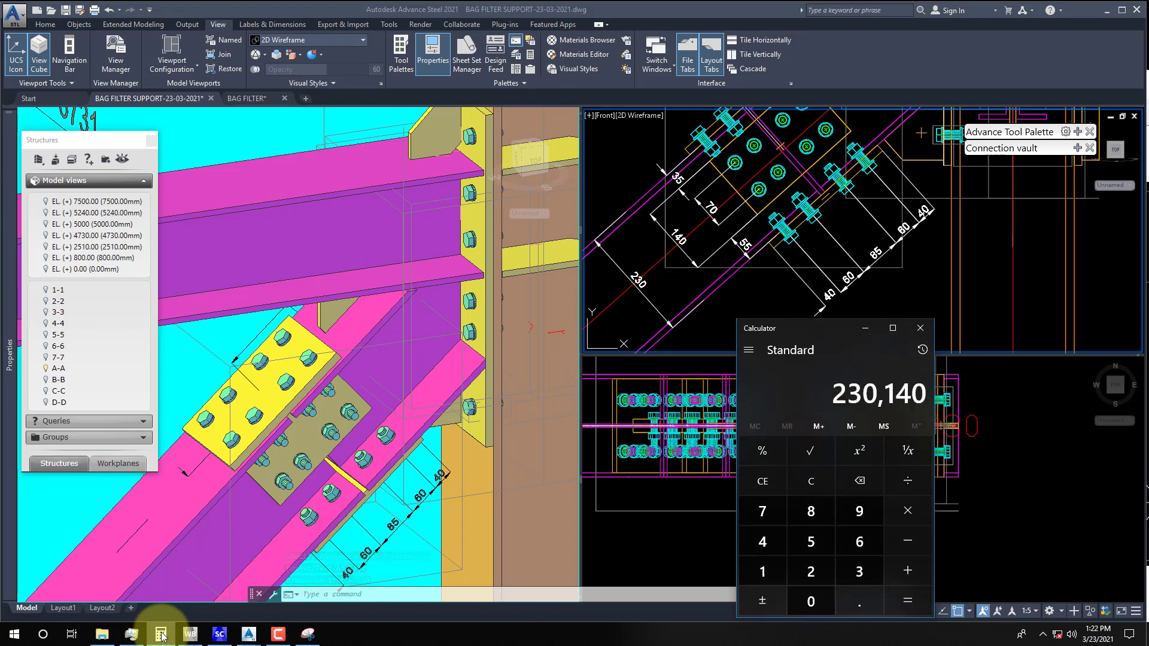
pyautogui.write('2')
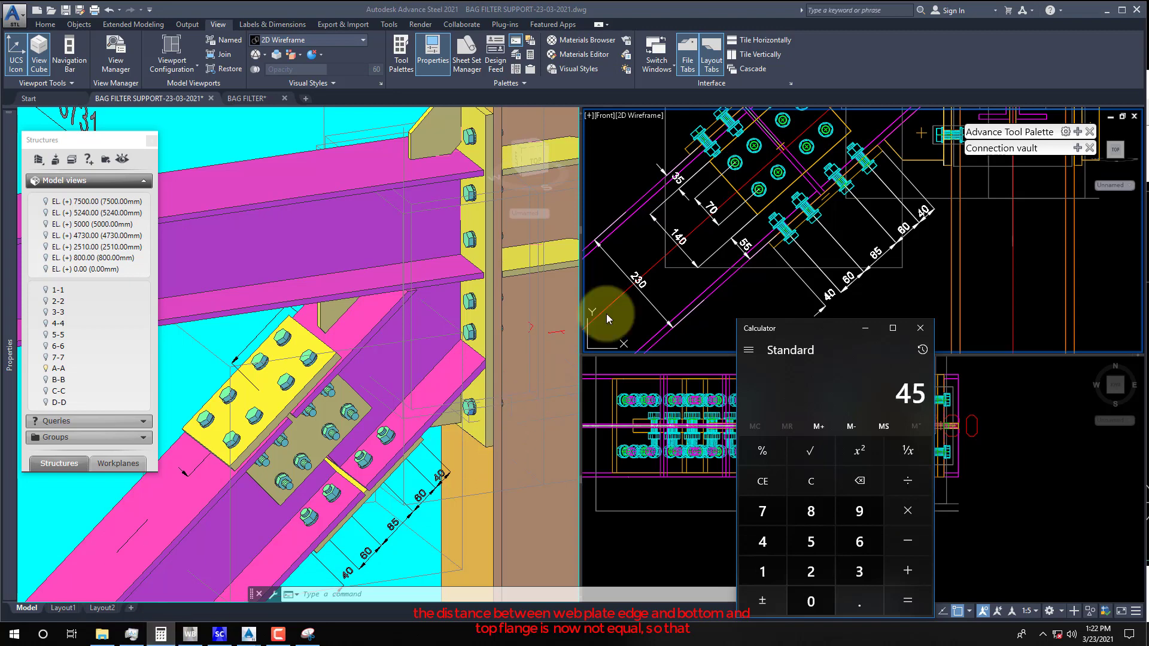
# Open the splice joint properties of the diagonal bracing from its web plate and place the dialog clear of the model
pyautogui.click(718, 206)
pyautogui.scroll(4, 713, 257)
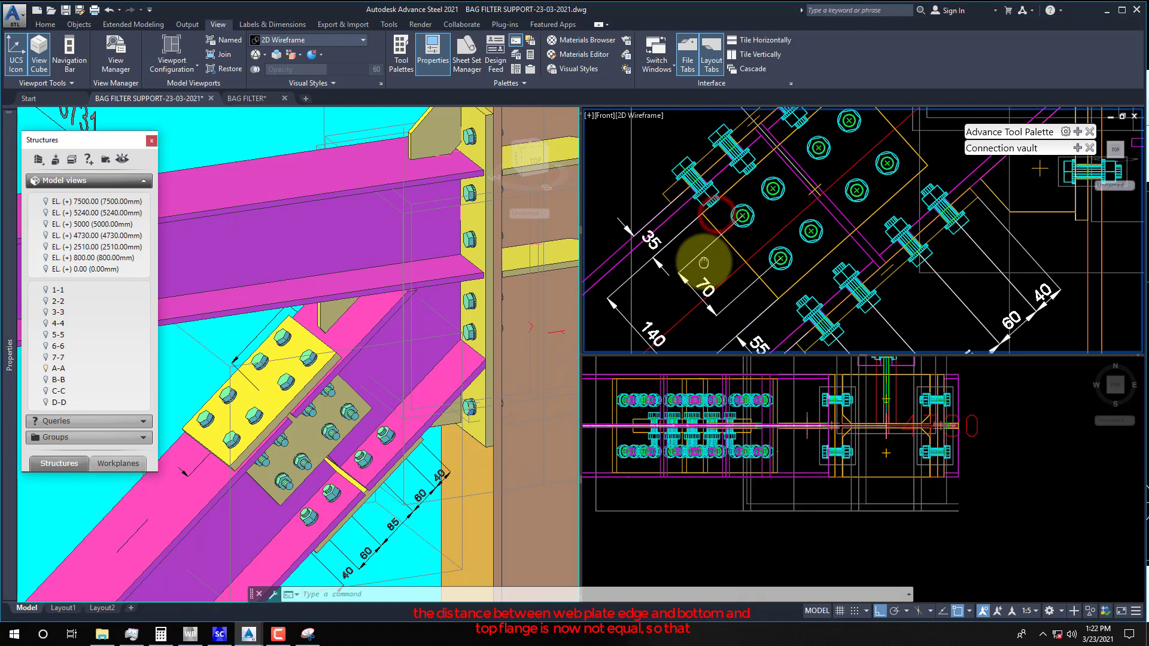
pyautogui.click(700, 206)
pyautogui.rightClick(700, 205)
pyautogui.click(771, 395)
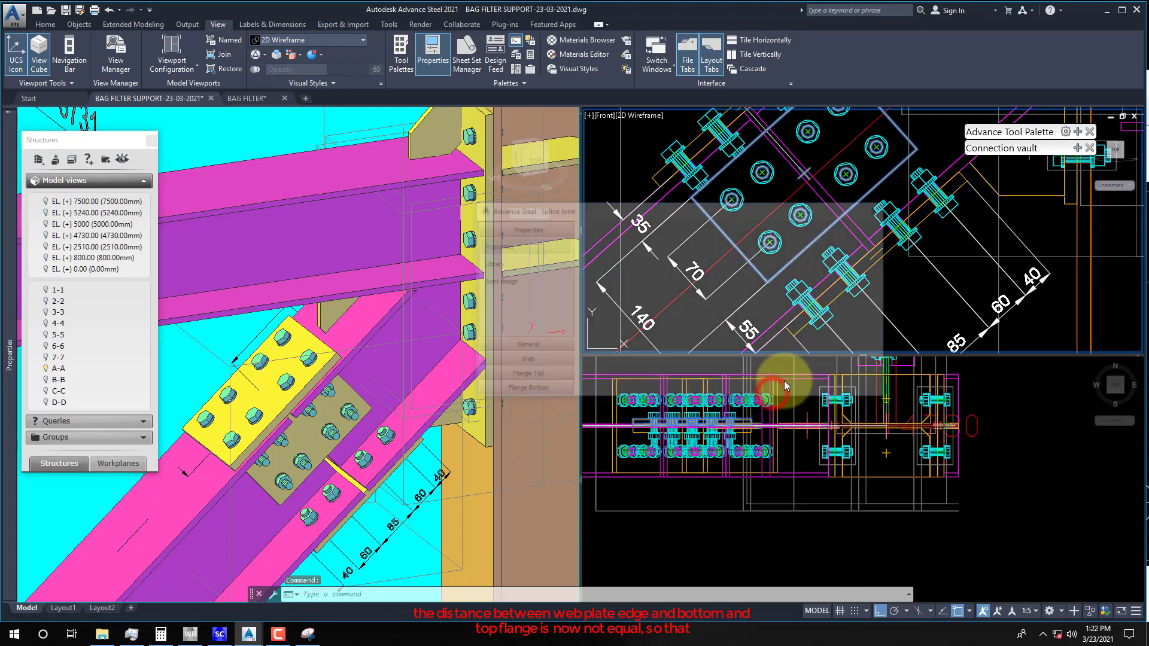
pyautogui.moveTo(584, 208); pyautogui.dragTo(324, 358)
pyautogui.moveTo(408, 370); pyautogui.dragTo(523, 363)
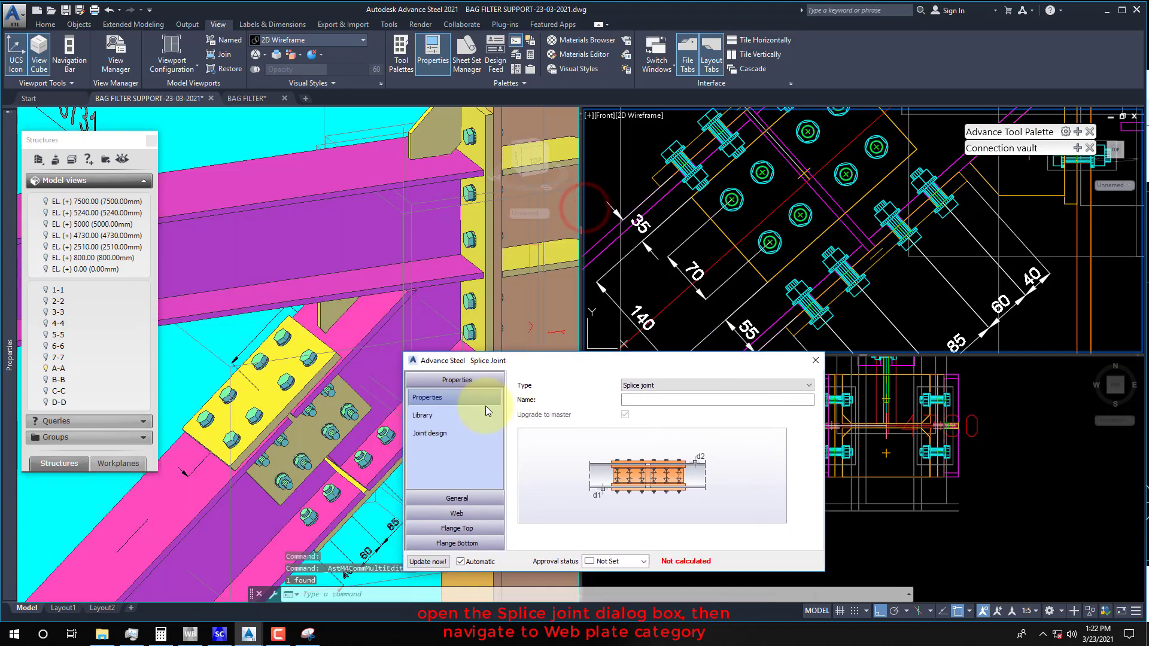
# Set the web plate's distance from the top of the beam to 45 mm and close the splice joint properties
pyautogui.click(457, 514)
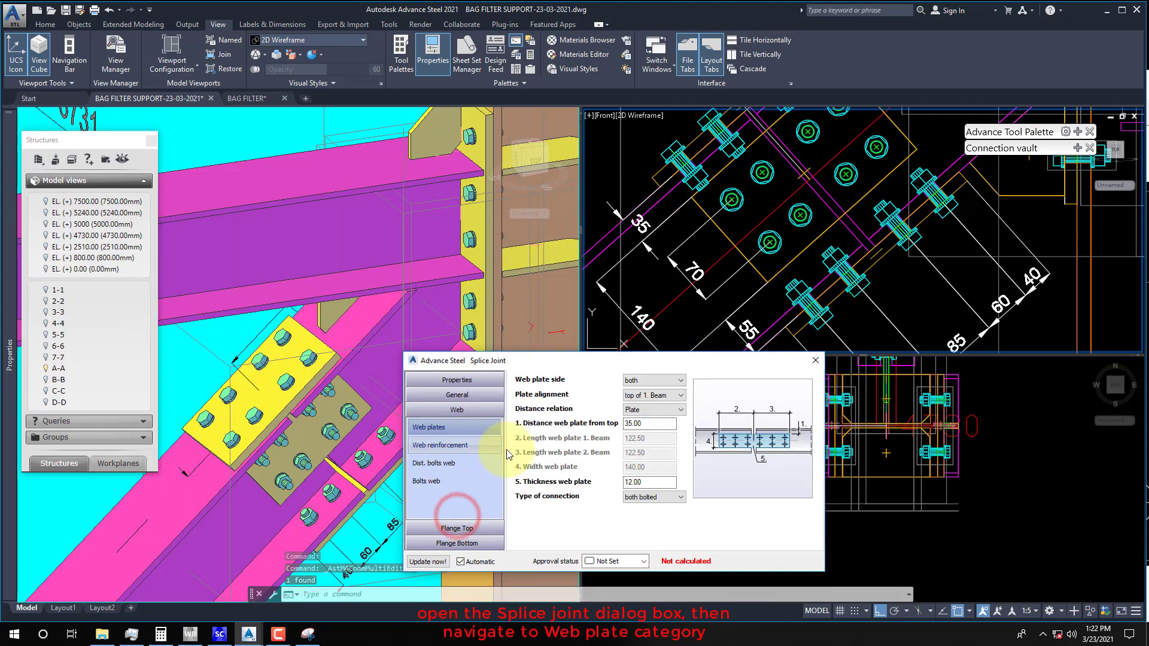
pyautogui.doubleClick(646, 424)
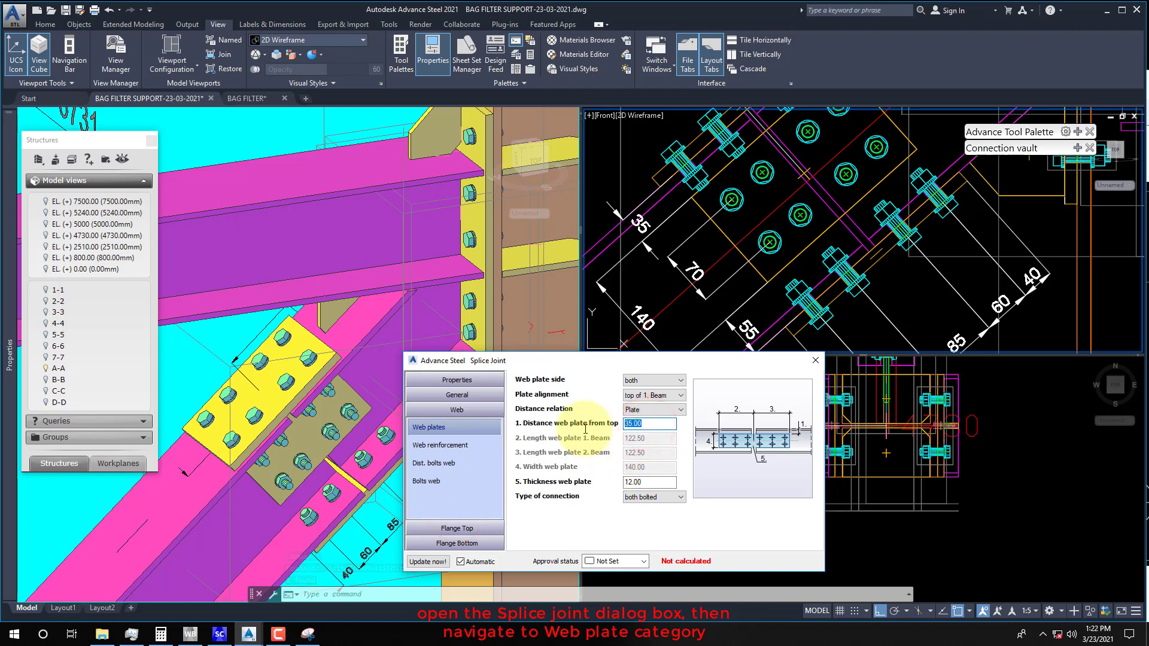
pyautogui.write('45')
pyautogui.click(718, 281)
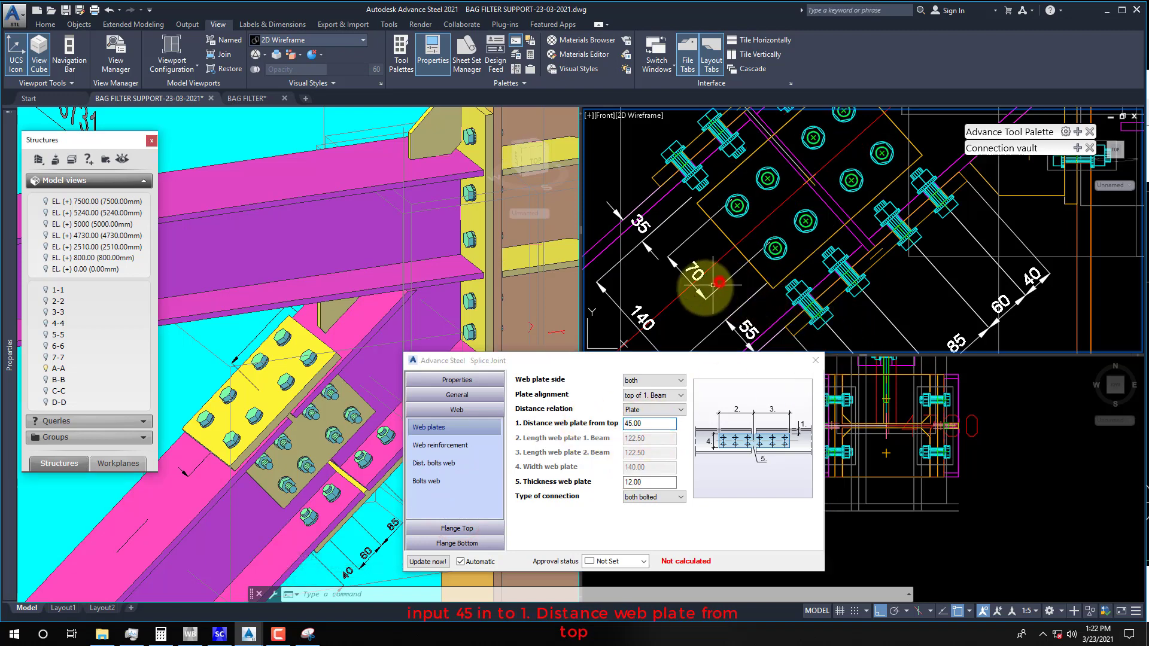
pyautogui.click(814, 360)
# Erase the outdated aligned dimensions beside the end of the splice's web plate
pyautogui.scroll(-3, 692, 282)
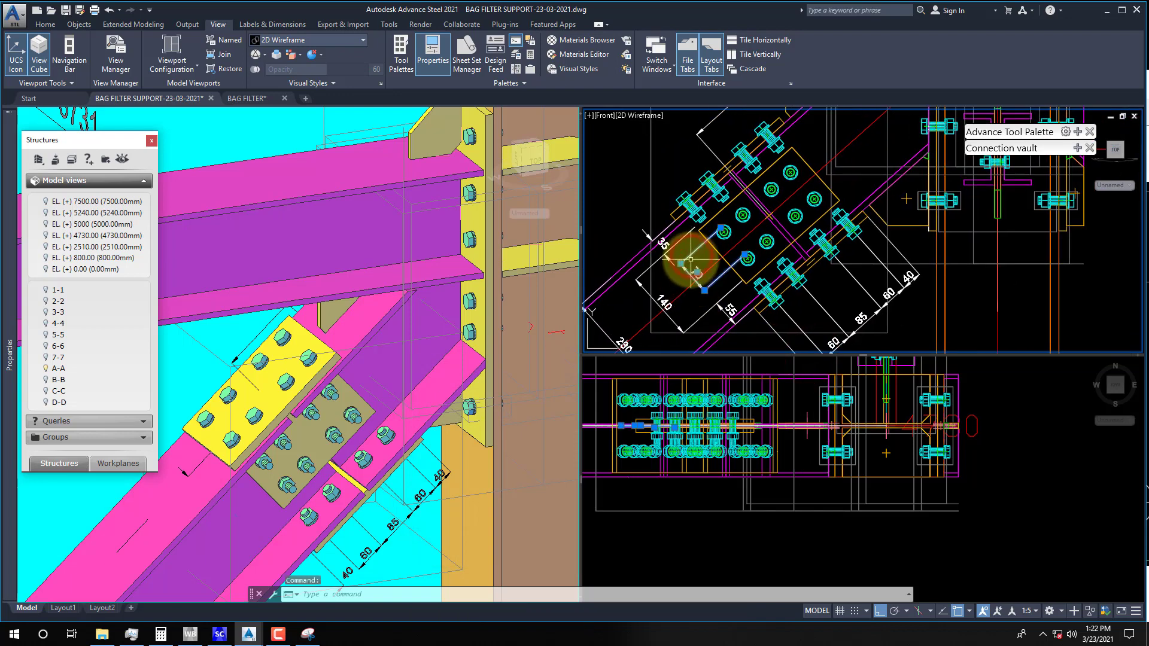
pyautogui.press('Return')
pyautogui.click(673, 247)
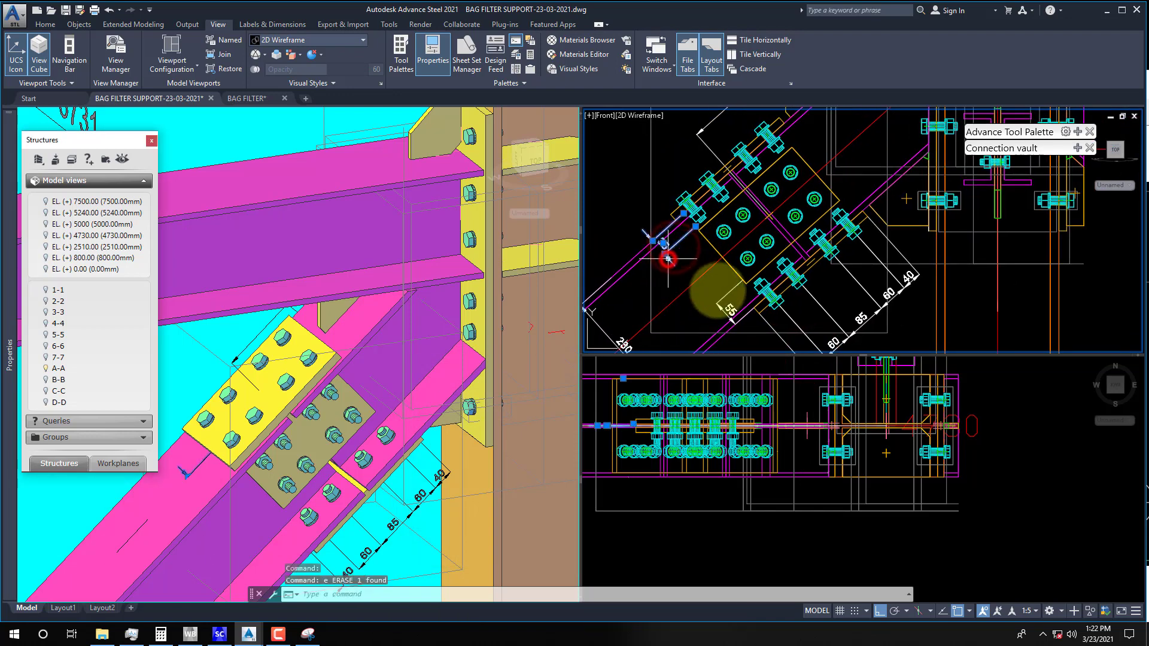
pyautogui.press('Delete')
pyautogui.write('dal')
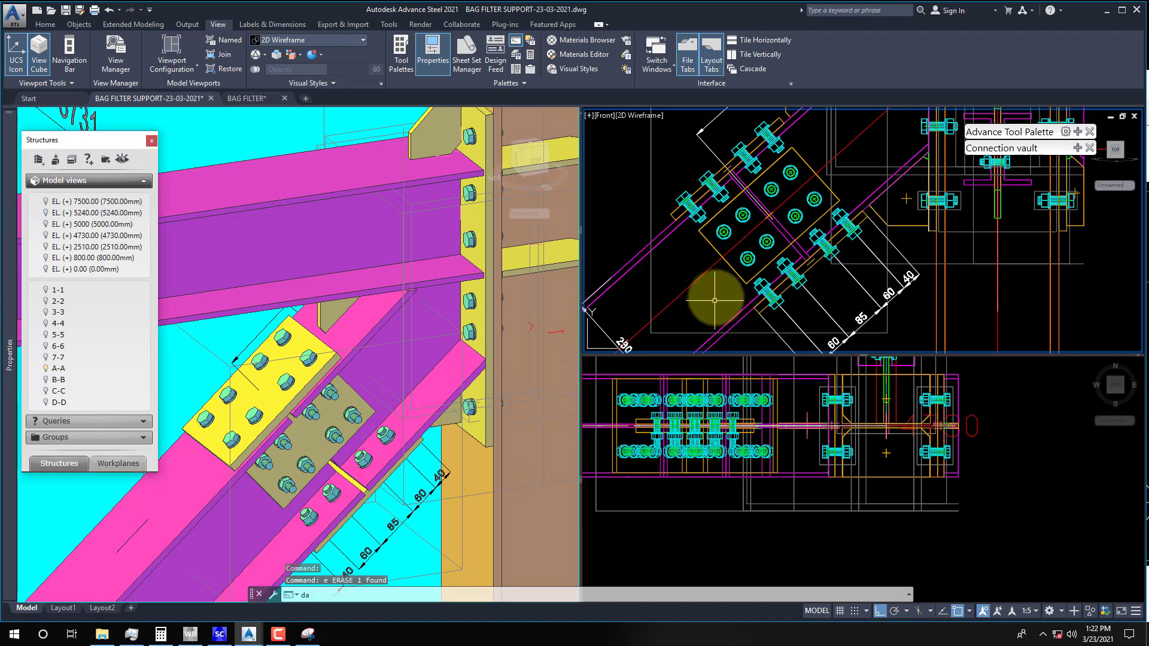
pyautogui.press('Return')
pyautogui.scroll(2, 687, 249)
pyautogui.moveTo(688, 249); pyautogui.dragTo(718, 253, button='middle')
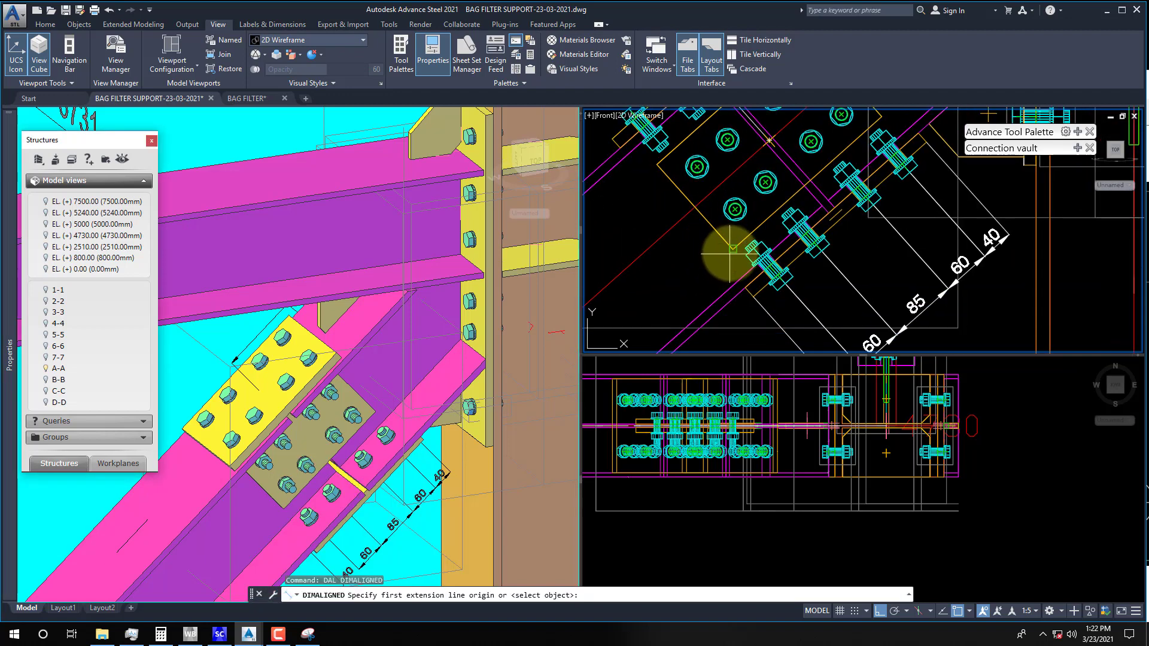
pyautogui.click(730, 251)
pyautogui.moveTo(688, 208); pyautogui.dragTo(742, 264, button='middle')
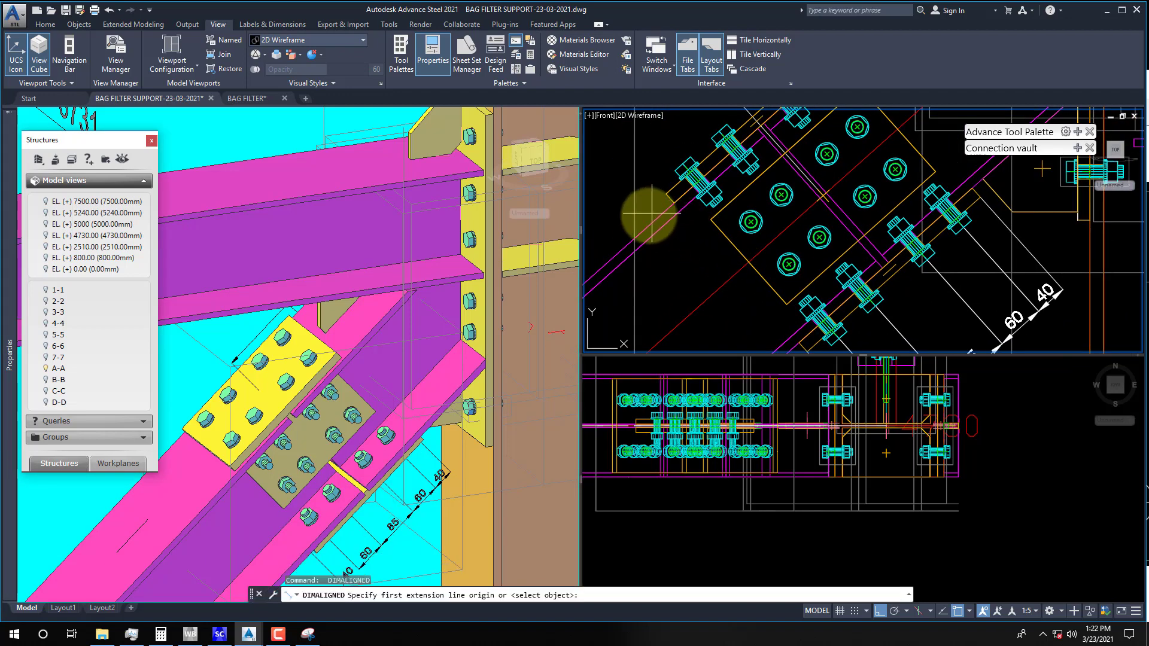
pyautogui.keyDown('shift'); pyautogui.rightClick(670, 252); pyautogui.keyUp('shift')
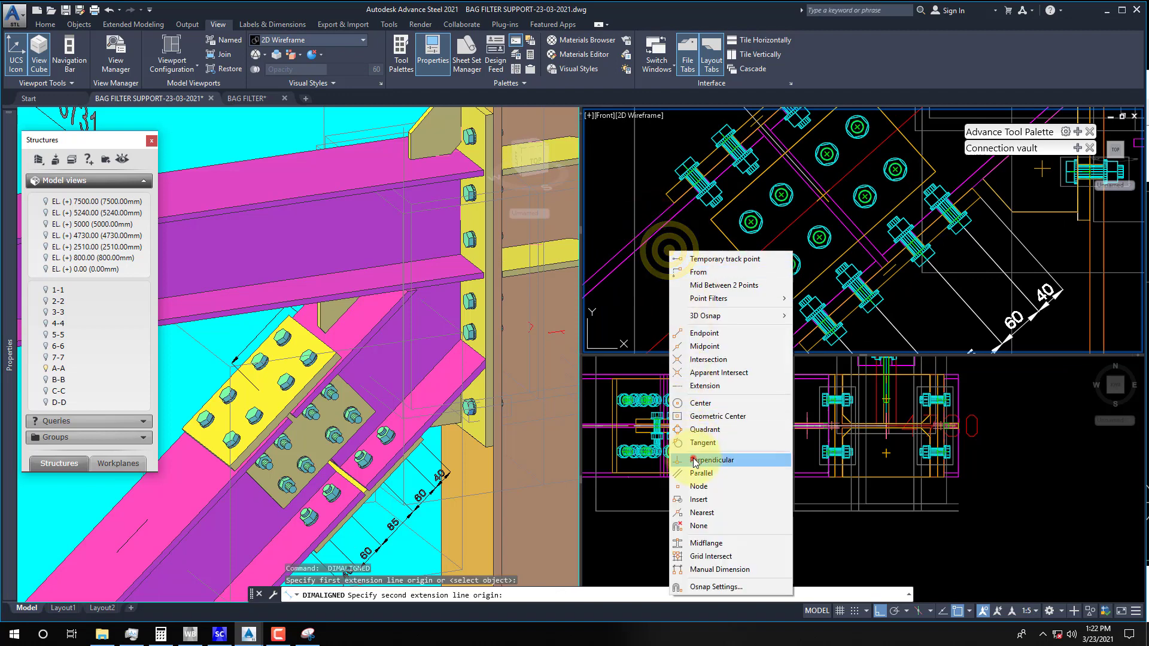
pyautogui.click(693, 460)
pyautogui.click(724, 208)
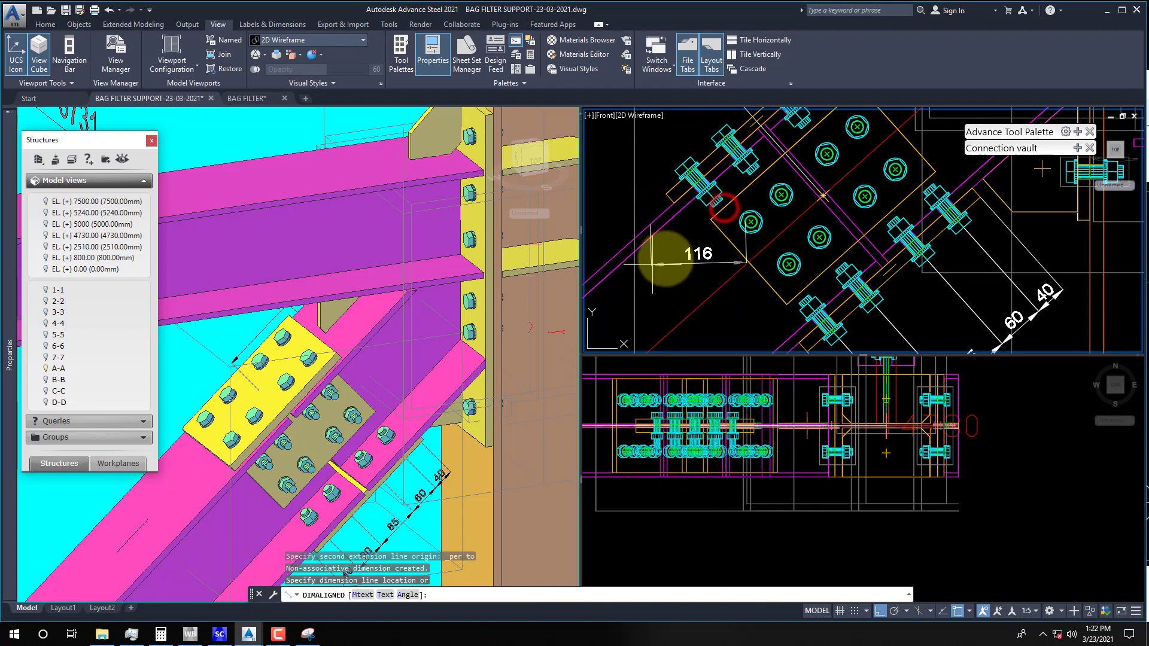
pyautogui.press('Escape')
pyautogui.scroll(3, 691, 198)
pyautogui.press('Return')
pyautogui.click(694, 183)
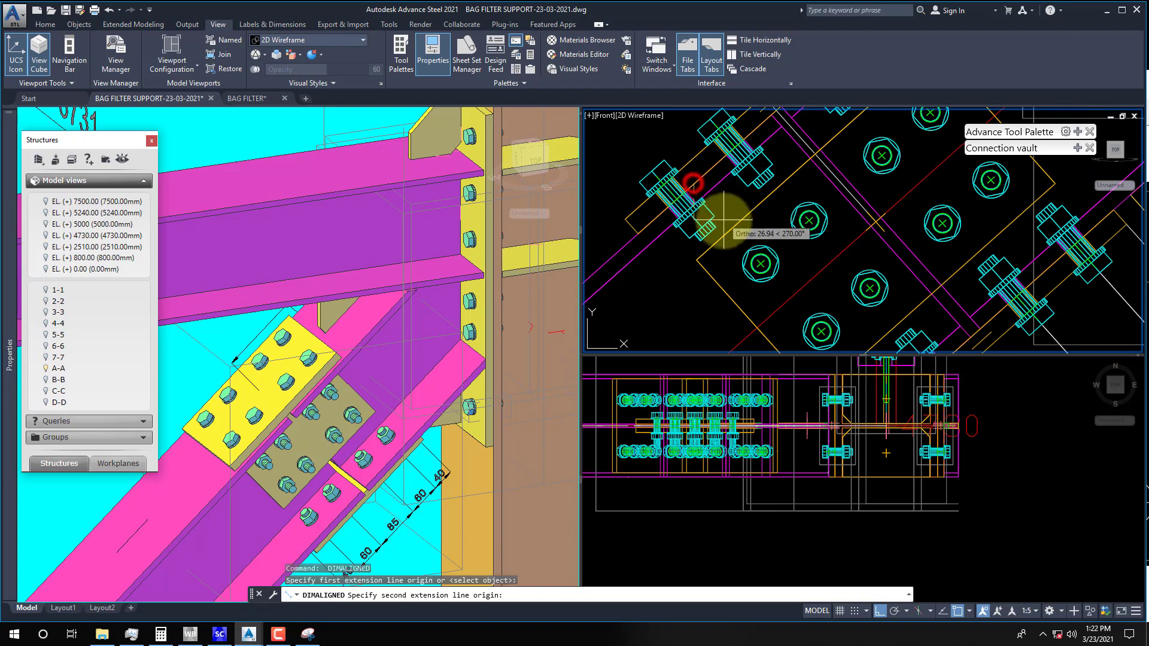
pyautogui.click(725, 228)
pyautogui.scroll(-2, 729, 229)
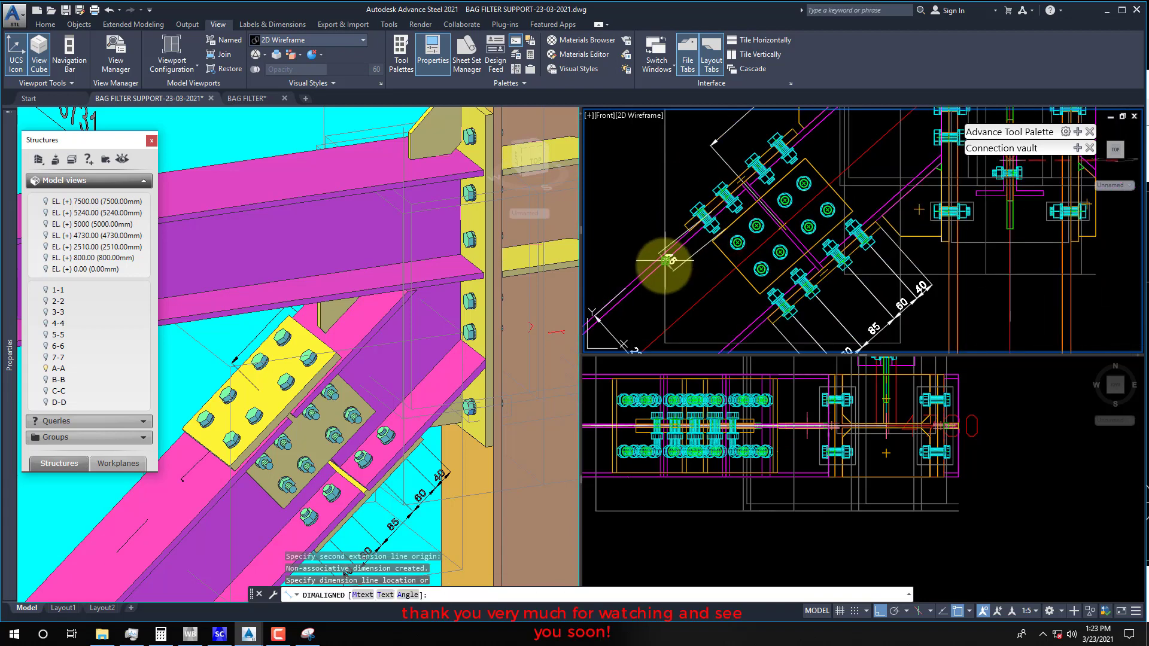
pyautogui.click(688, 272)
pyautogui.scroll(4, 706, 209)
# Add an aligned dimension from the outer face of the diagonal beam's top flange to the web plate's nearest corner
pyautogui.press('Return')
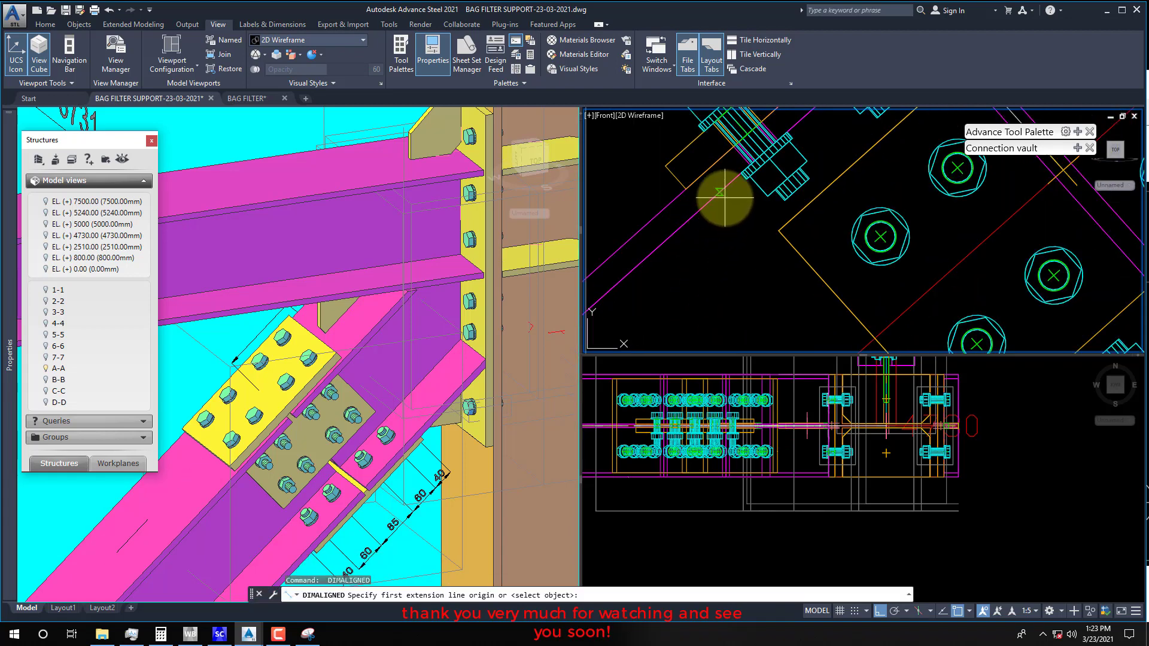
pyautogui.click(688, 194)
pyautogui.click(751, 257)
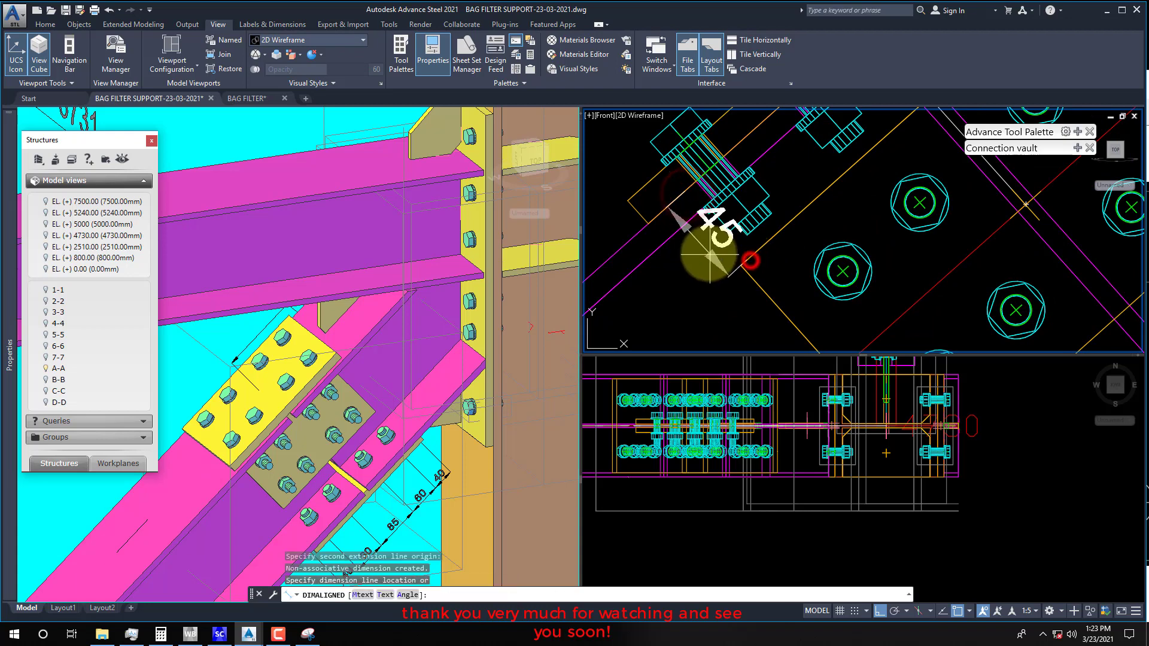
pyautogui.scroll(-2, 694, 270)
pyautogui.click(669, 287)
pyautogui.scroll(-2, 672, 262)
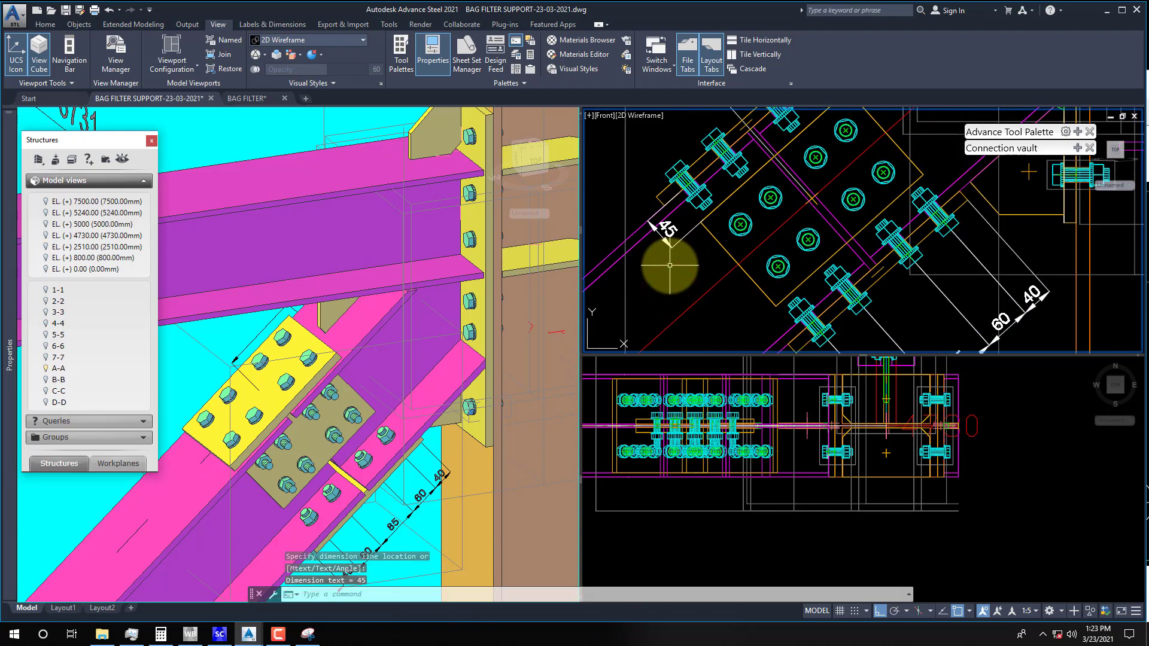
# Continue the dimension chain across the web plate's width and on to the outer face of the beam's bottom flange
pyautogui.write('dco')
pyautogui.press('Return')
pyautogui.click(763, 324)
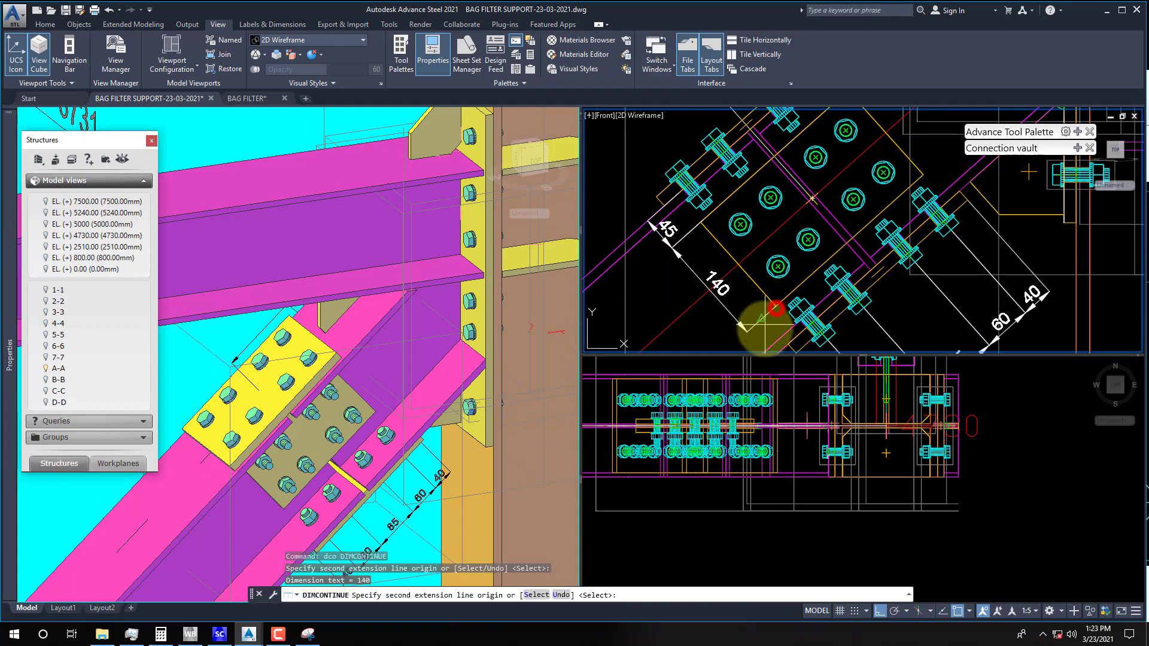
pyautogui.moveTo(781, 341); pyautogui.dragTo(772, 311, button='middle')
pyautogui.press('Escape')
pyautogui.scroll(-3, 687, 290)
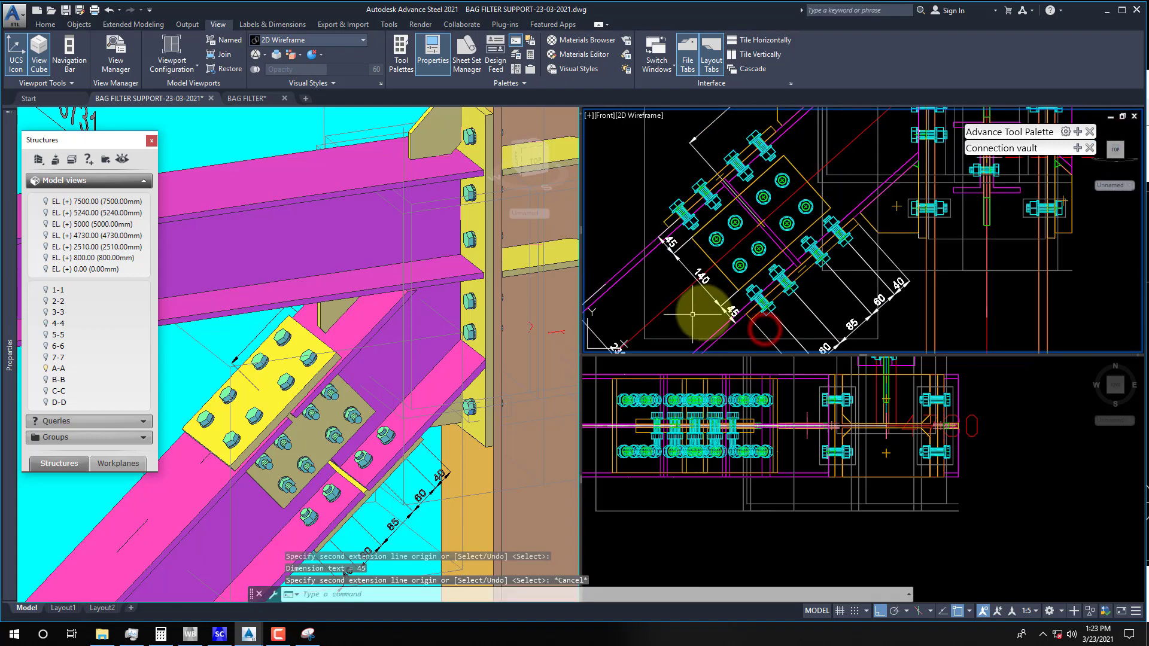
pyautogui.moveTo(688, 290)
pyautogui.mouseDown(button='middle')
pyautogui.moveTo(697, 304)
pyautogui.moveTo(713, 264)
pyautogui.moveTo(726, 271)
pyautogui.mouseUp(button='middle')
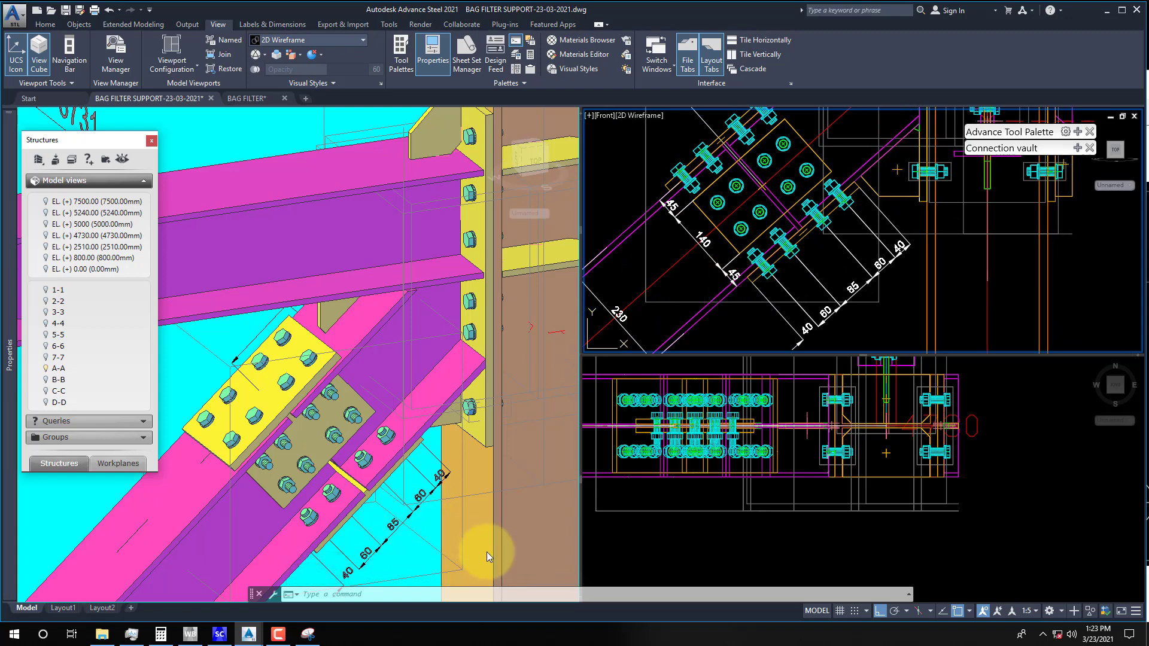
pyautogui.click(286, 638)
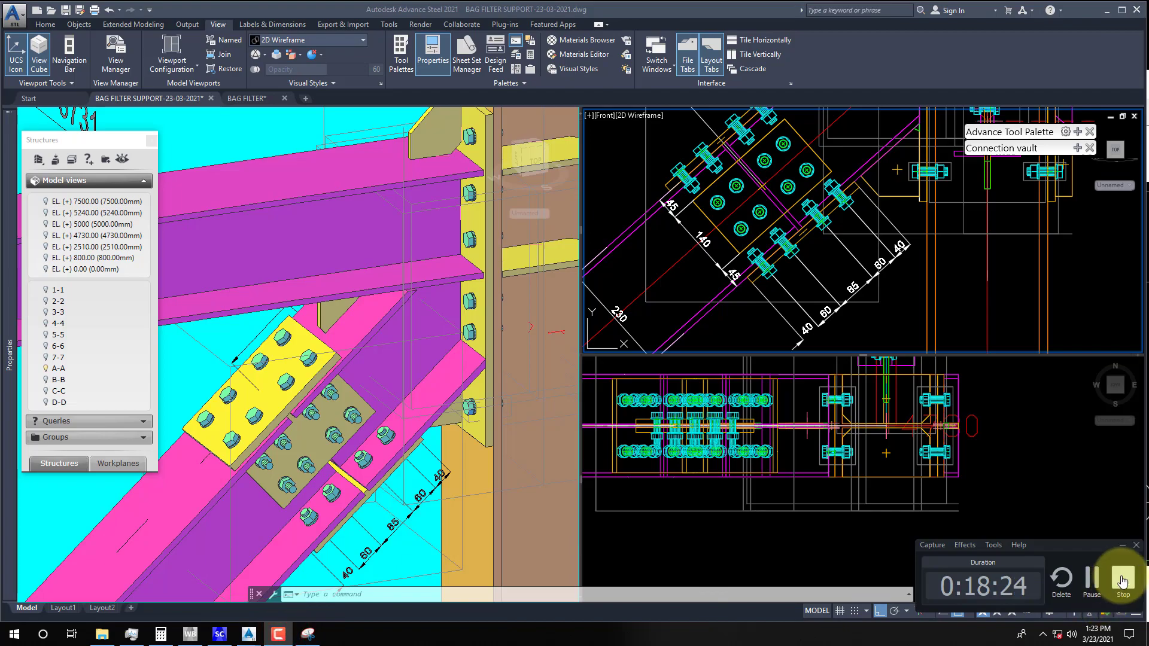